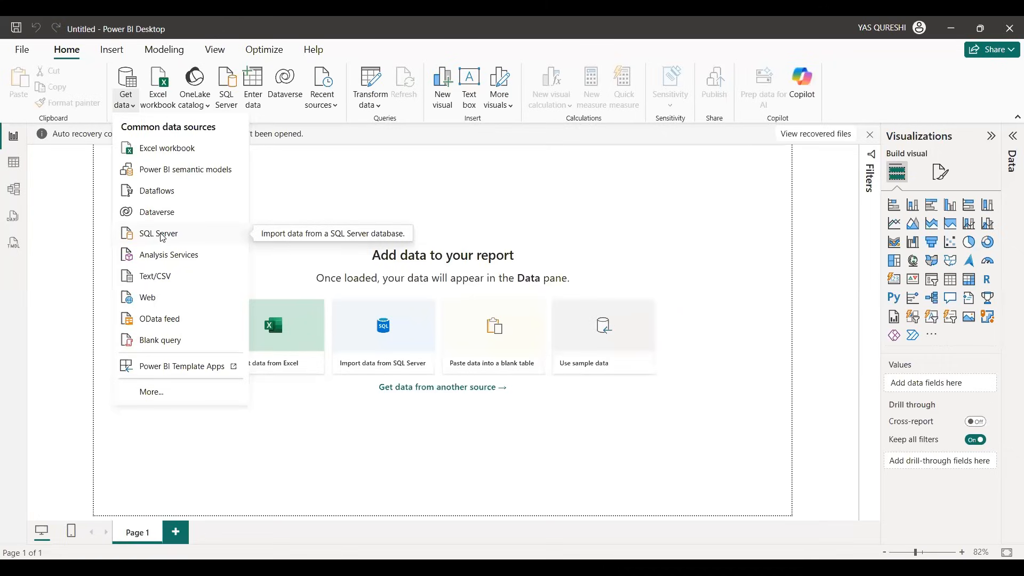
# Step: Connect to the PowerBI_Sales_Data Excel workbook in Downloads and select its SalesData sheet for import
pyautogui.click(168, 153)
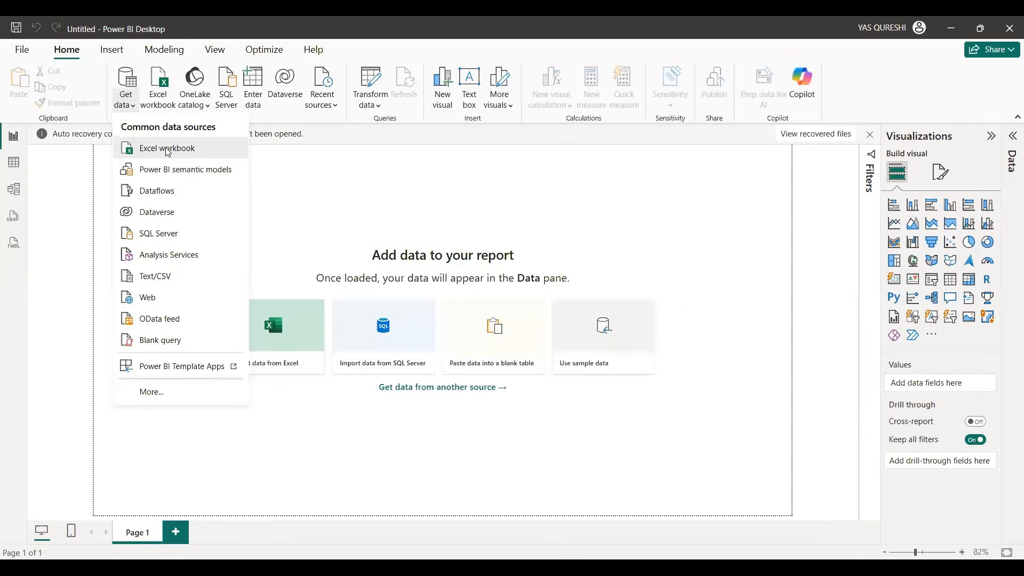
pyautogui.click(184, 177)
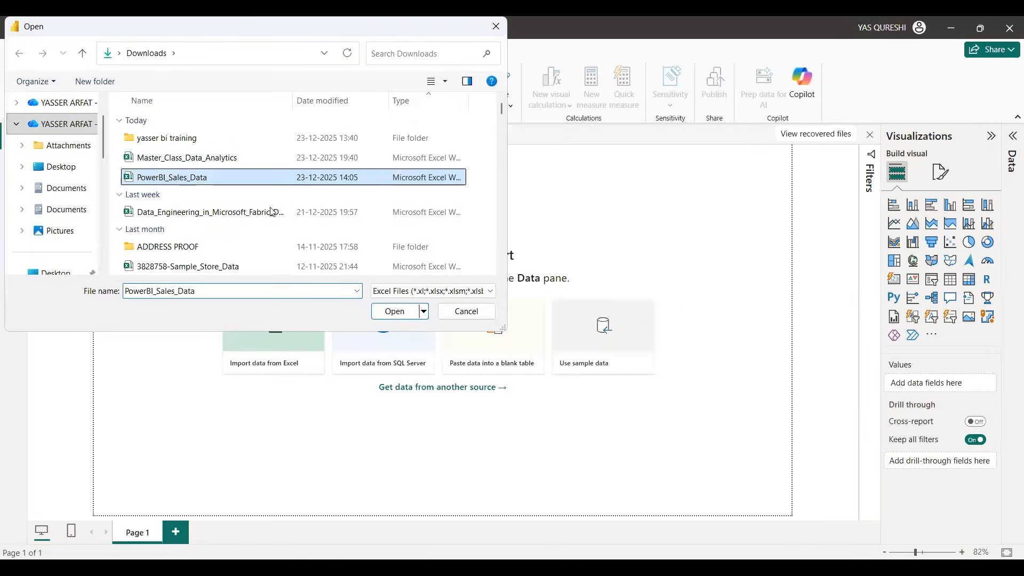
pyautogui.click(400, 315)
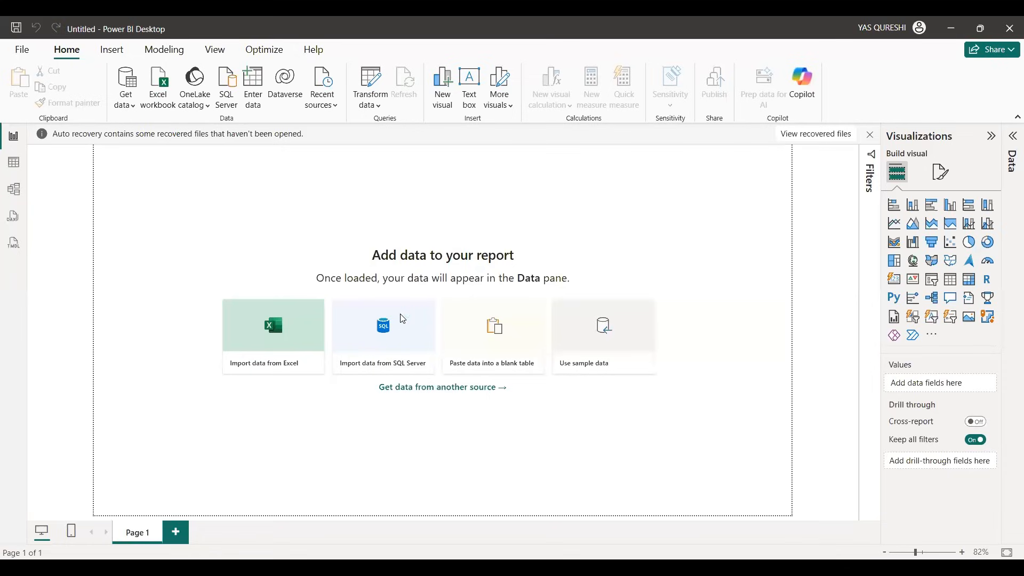
pyautogui.click(260, 167)
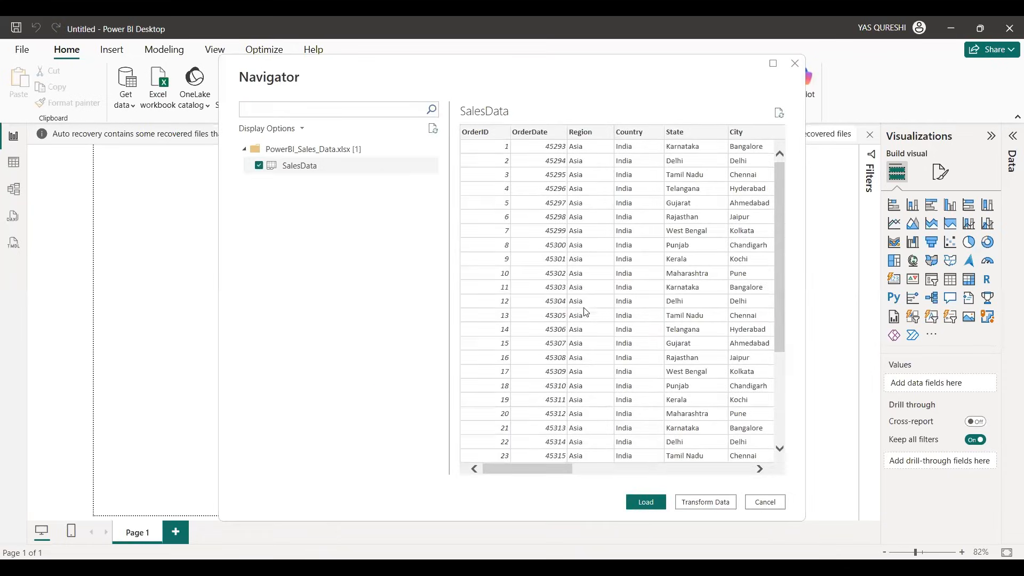
# Step: Look through the columns of the SalesData preview, from OrderID across to Channel, keeping the sheet selected
pyautogui.moveTo(559, 472); pyautogui.dragTo(584, 474)
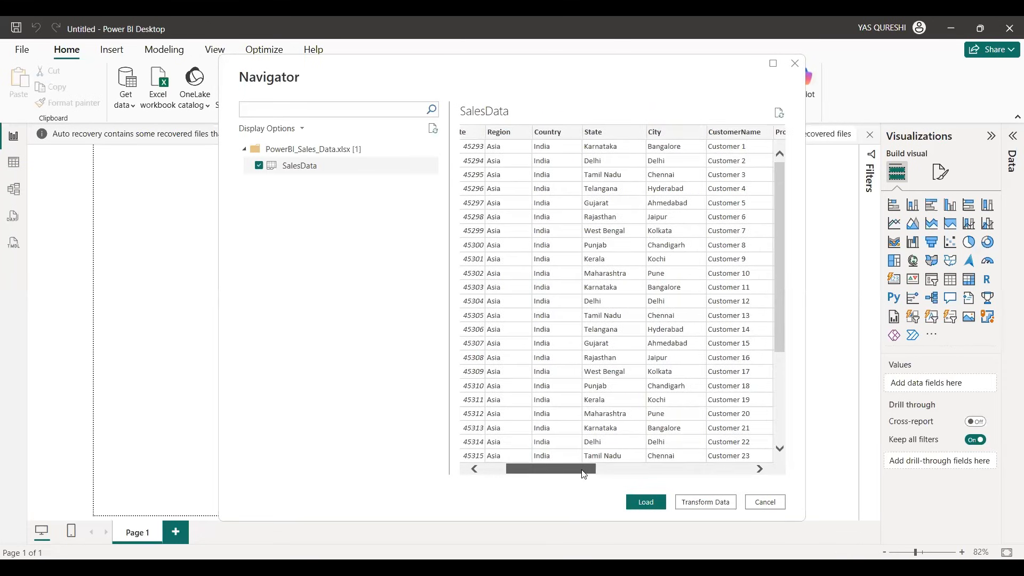
pyautogui.moveTo(596, 474); pyautogui.dragTo(742, 472)
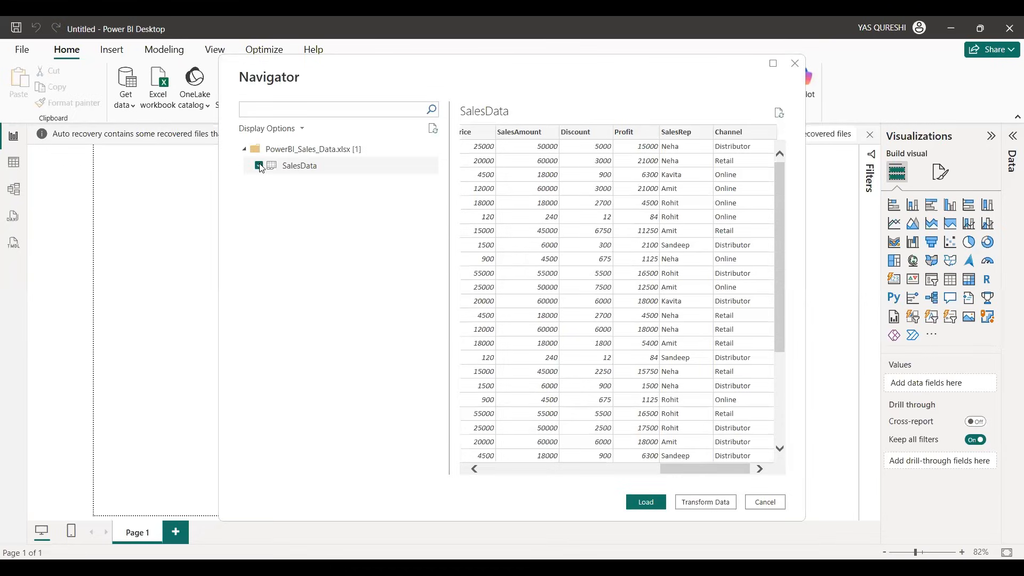
pyautogui.moveTo(260, 169); pyautogui.dragTo(261, 171)
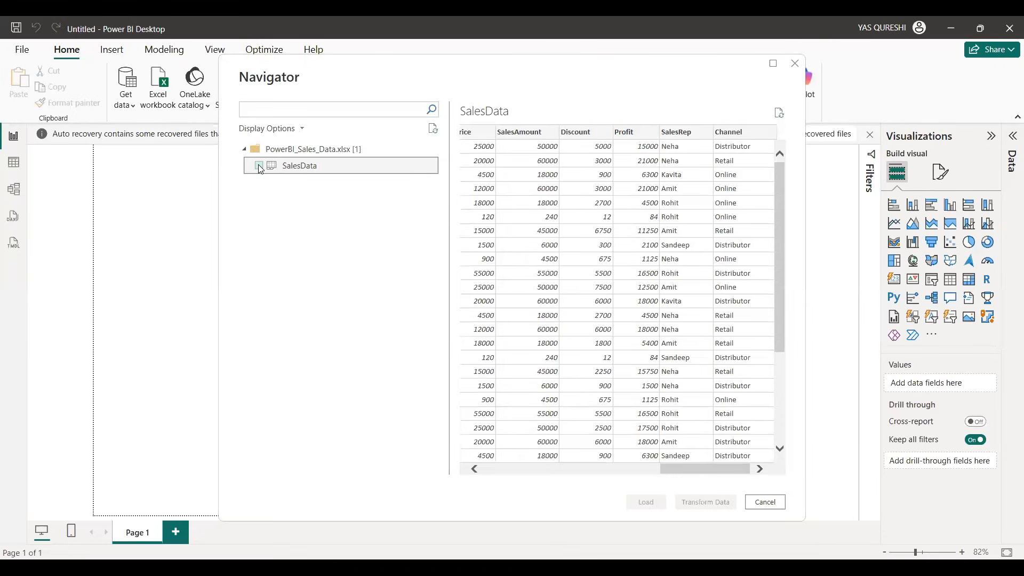
pyautogui.click(260, 166)
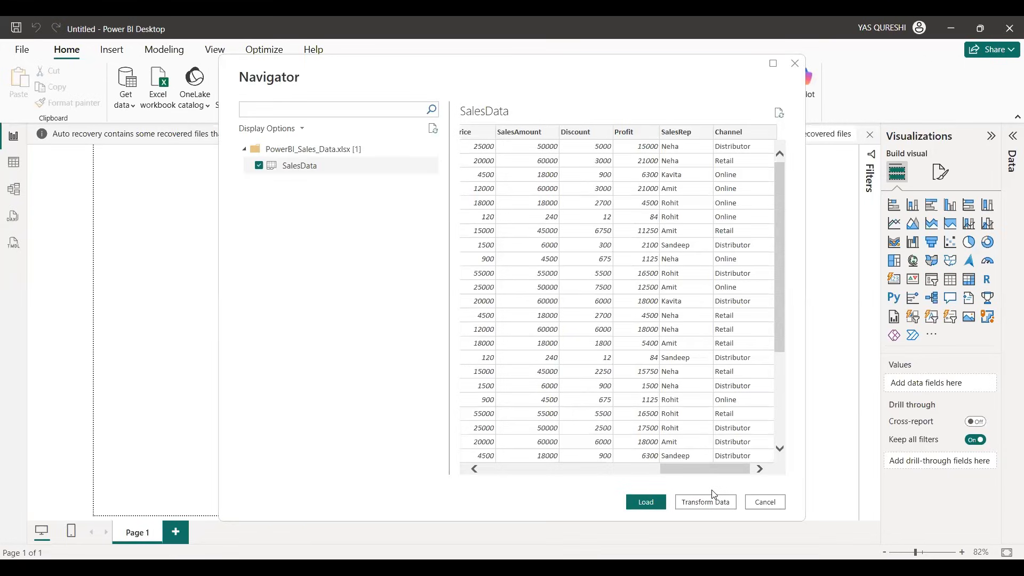
pyautogui.click(506, 470)
pyautogui.moveTo(506, 469); pyautogui.dragTo(709, 467)
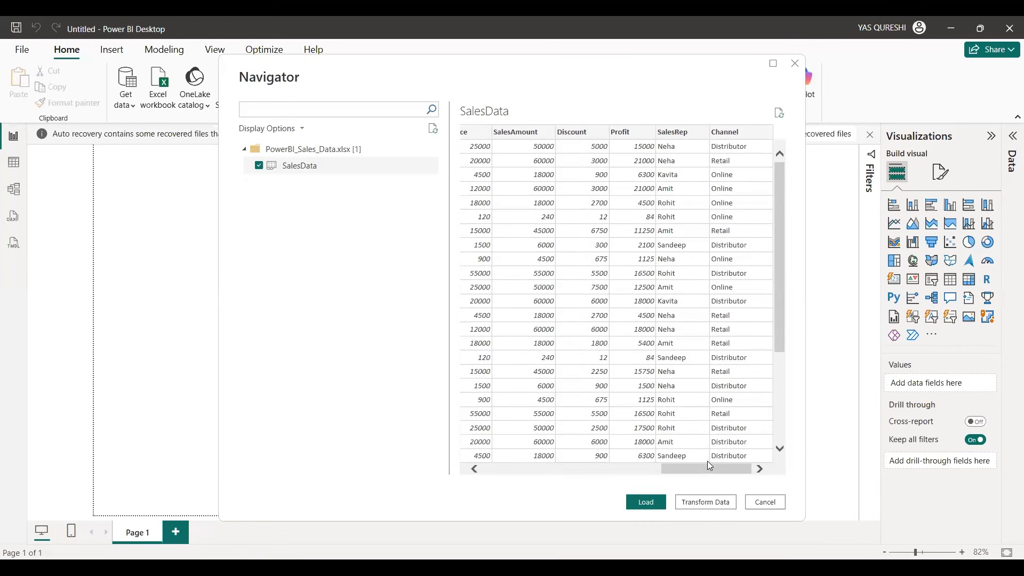
# Step: Bring the SalesData table into the report and apply the pending query changes
pyautogui.click(704, 503)
pyautogui.click(645, 504)
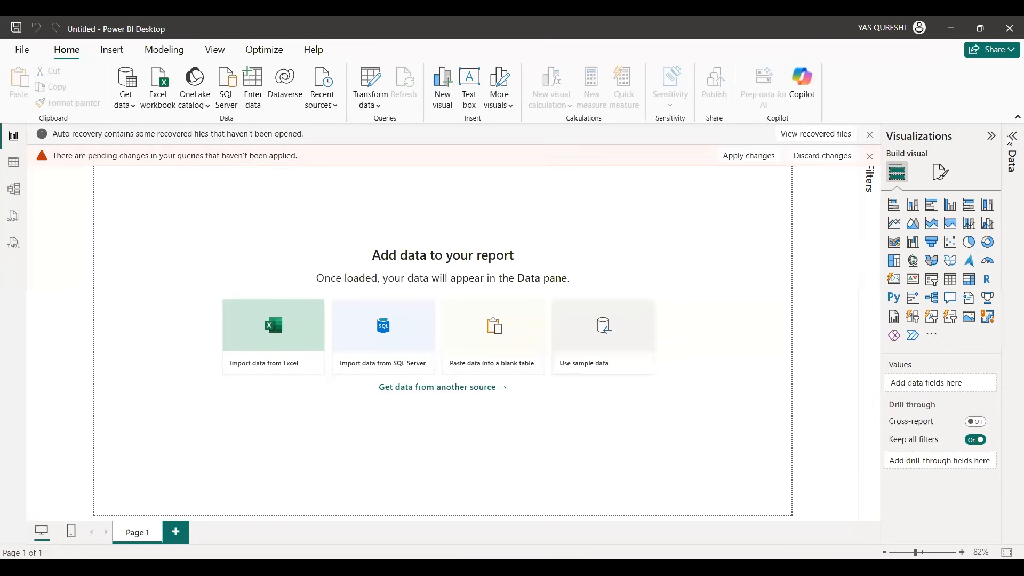
pyautogui.click(751, 156)
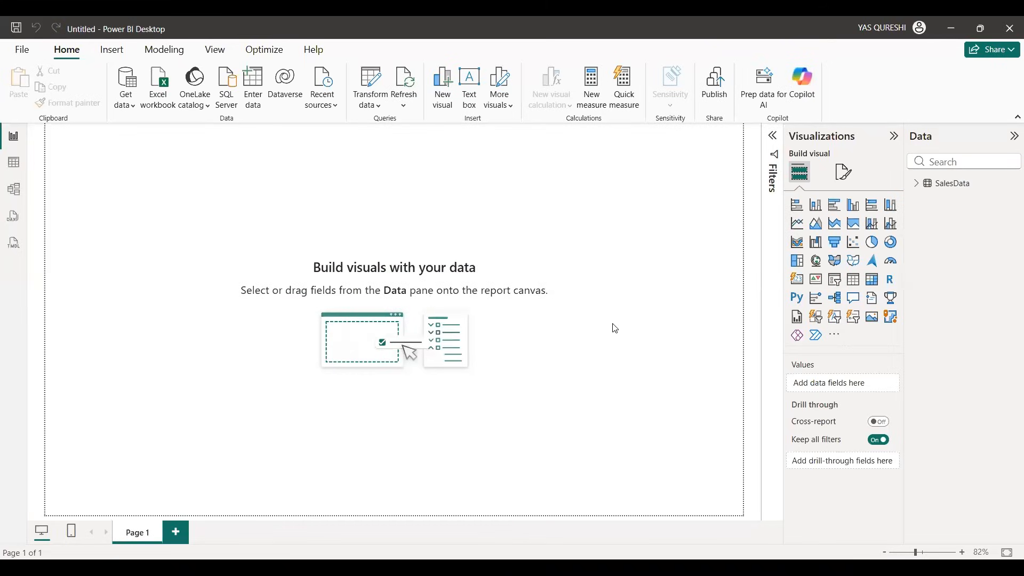
# Step: Set the data type of the SalesData table's OrderDate column to Date and refresh the calculated objects
pyautogui.click(918, 187)
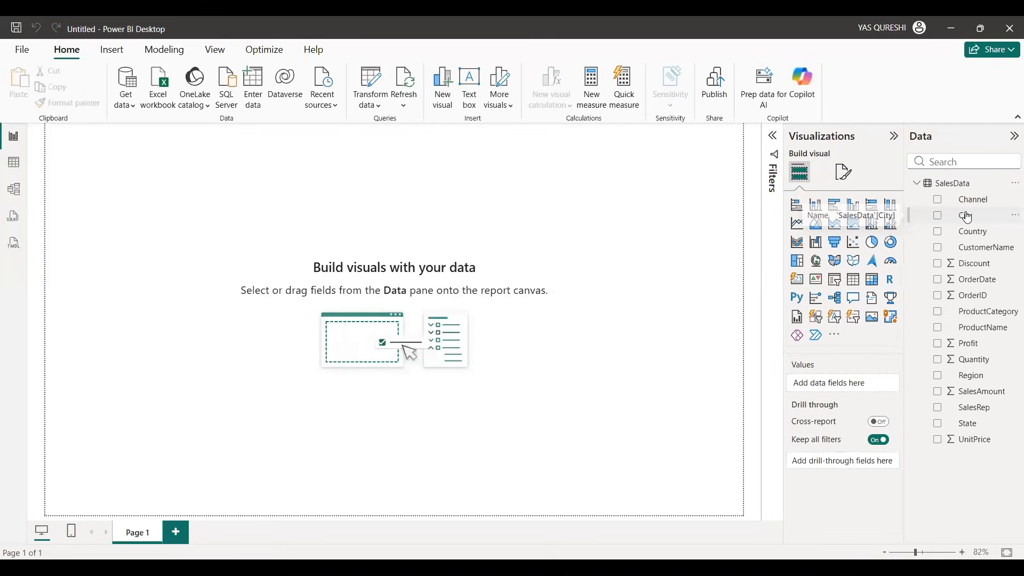
pyautogui.click(989, 284)
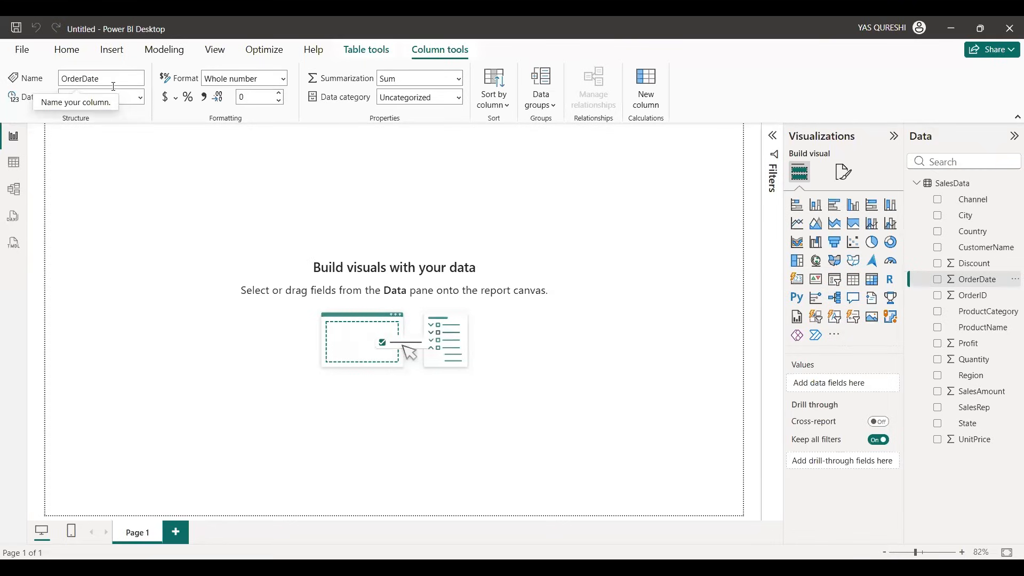
pyautogui.click(143, 98)
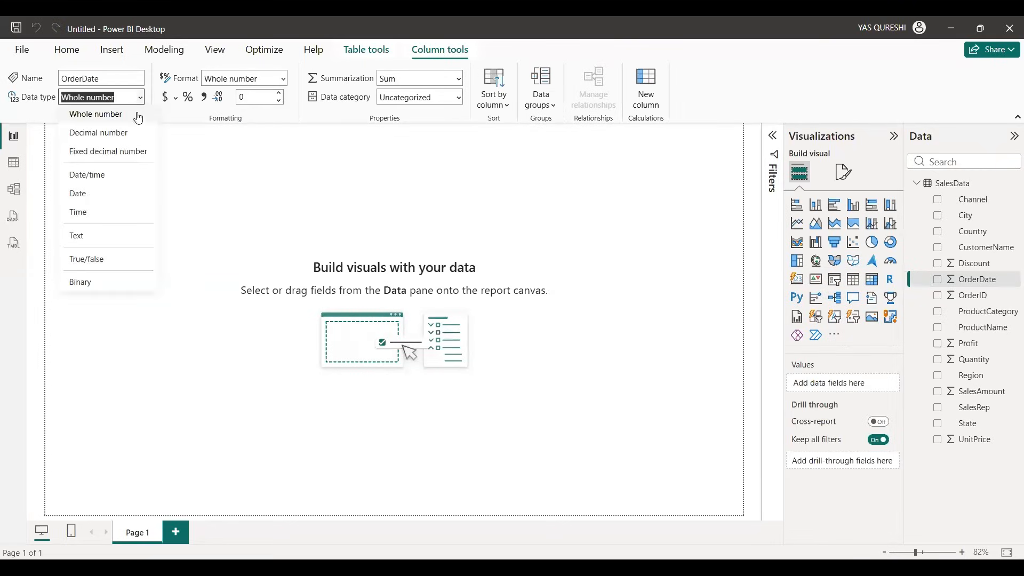
pyautogui.click(111, 195)
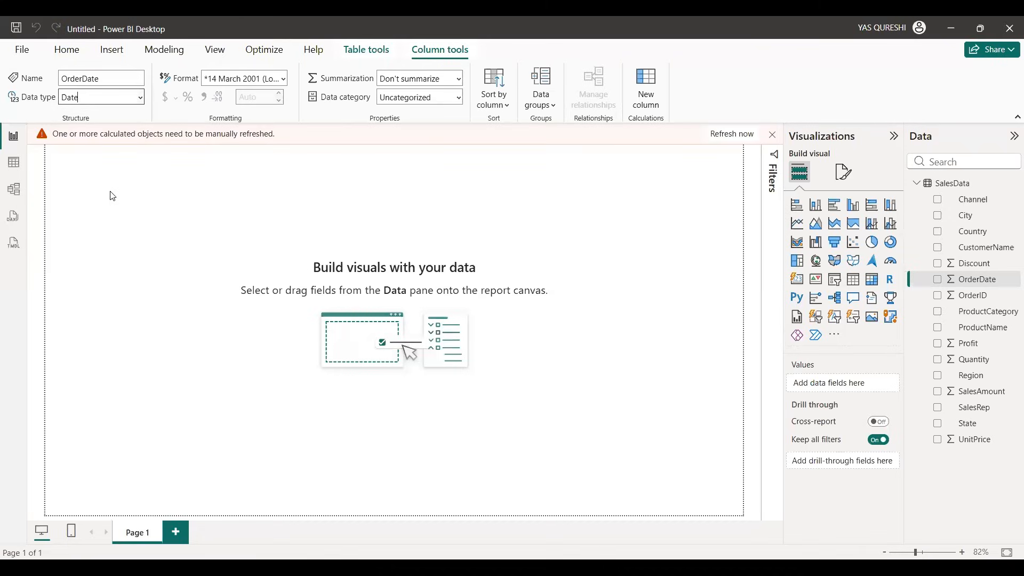
pyautogui.click(723, 135)
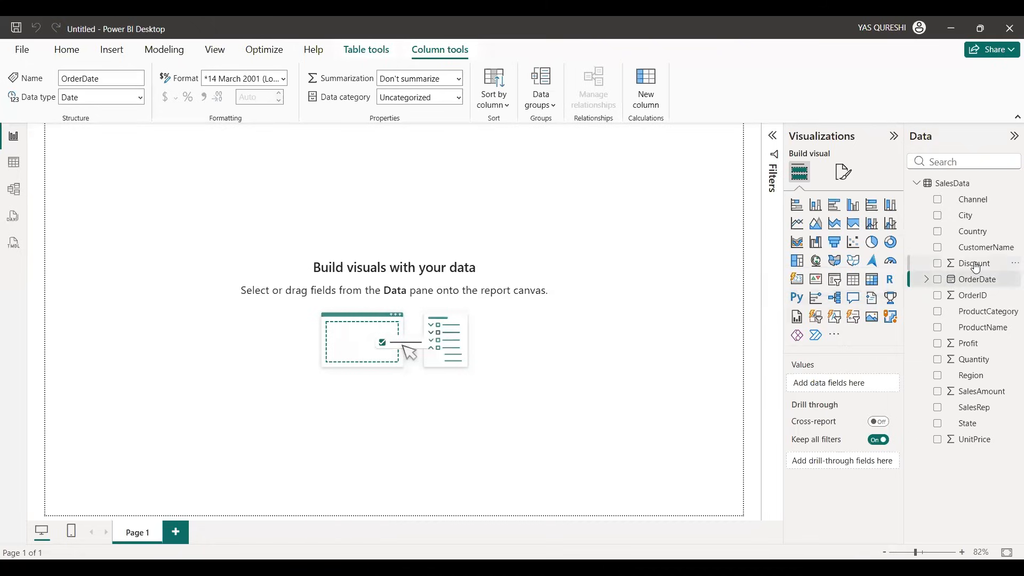
# Step: Check the data type and summarization of the Discount, Profit, Quantity, SalesAmount, UnitPrice and Channel columns
pyautogui.click(950, 265)
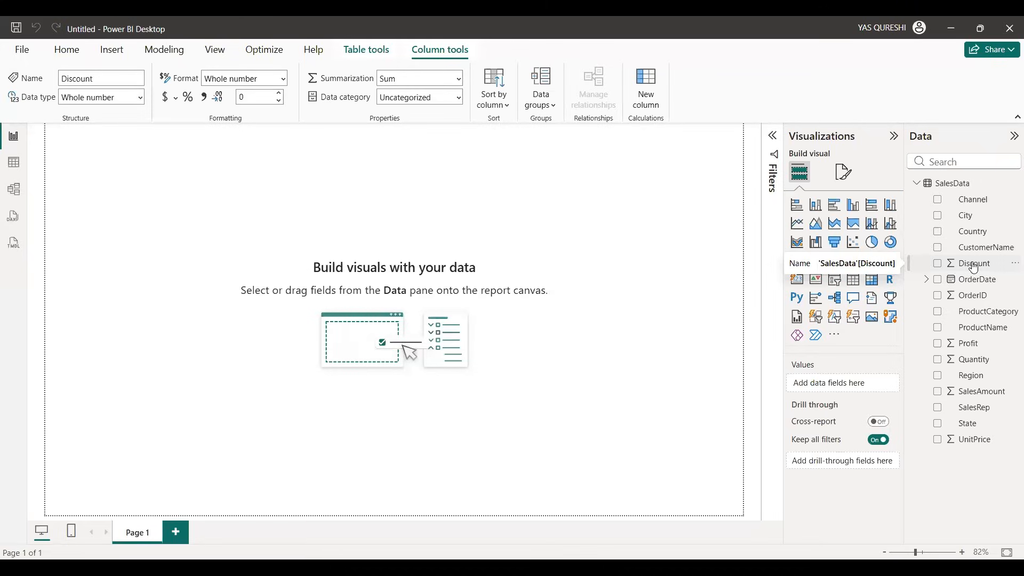
pyautogui.click(968, 346)
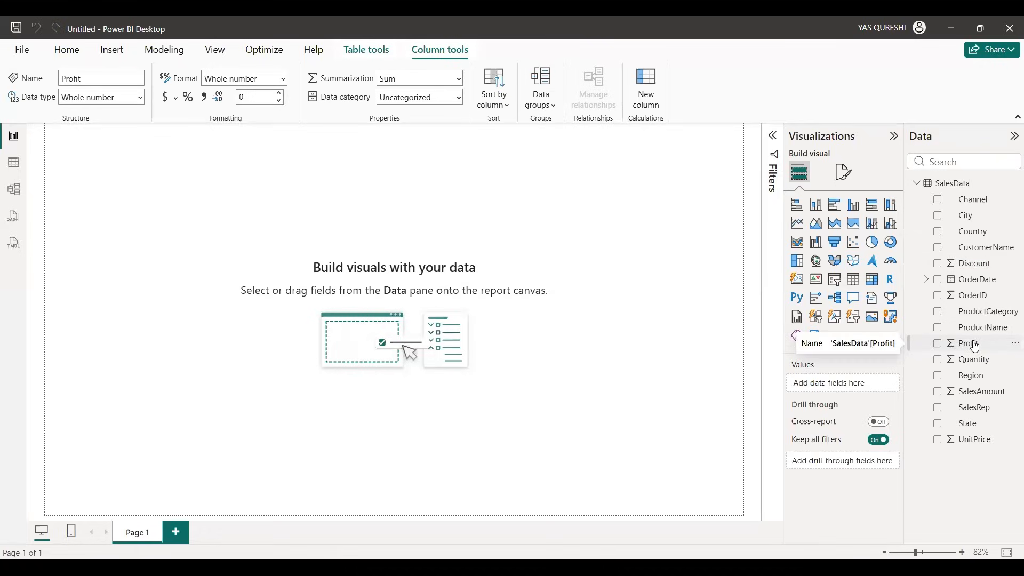
pyautogui.click(982, 362)
pyautogui.click(980, 394)
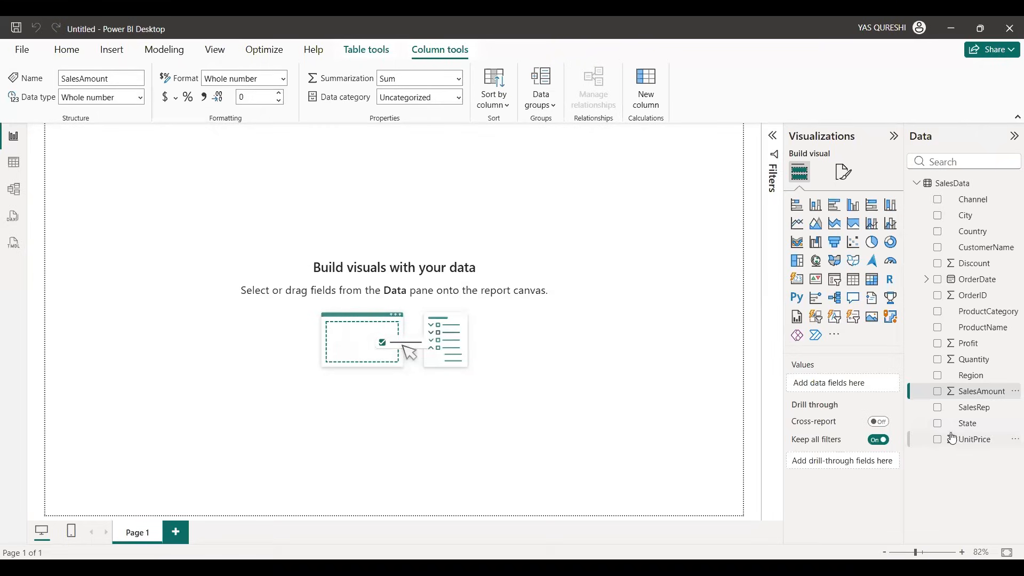
pyautogui.click(953, 441)
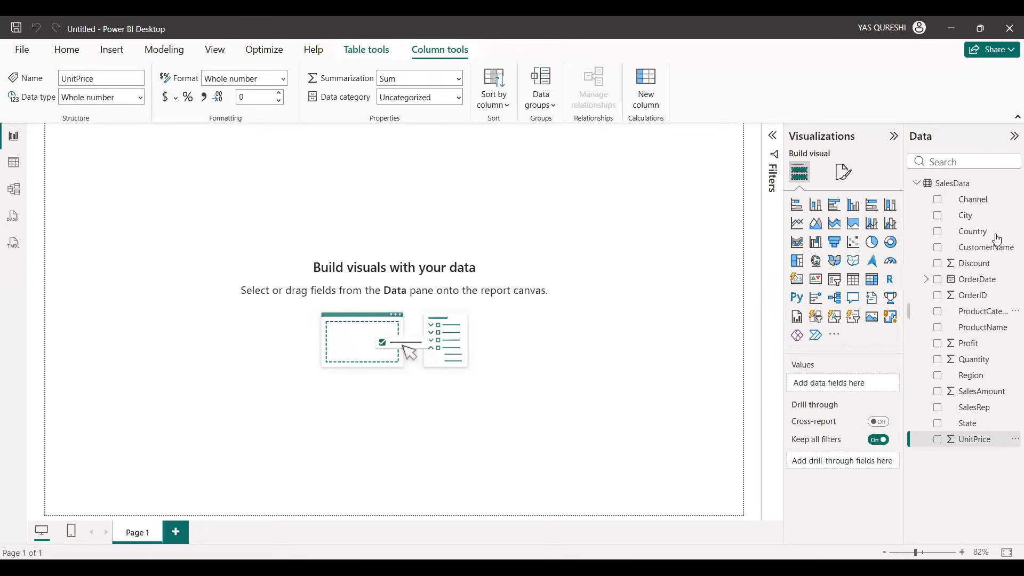
pyautogui.click(972, 205)
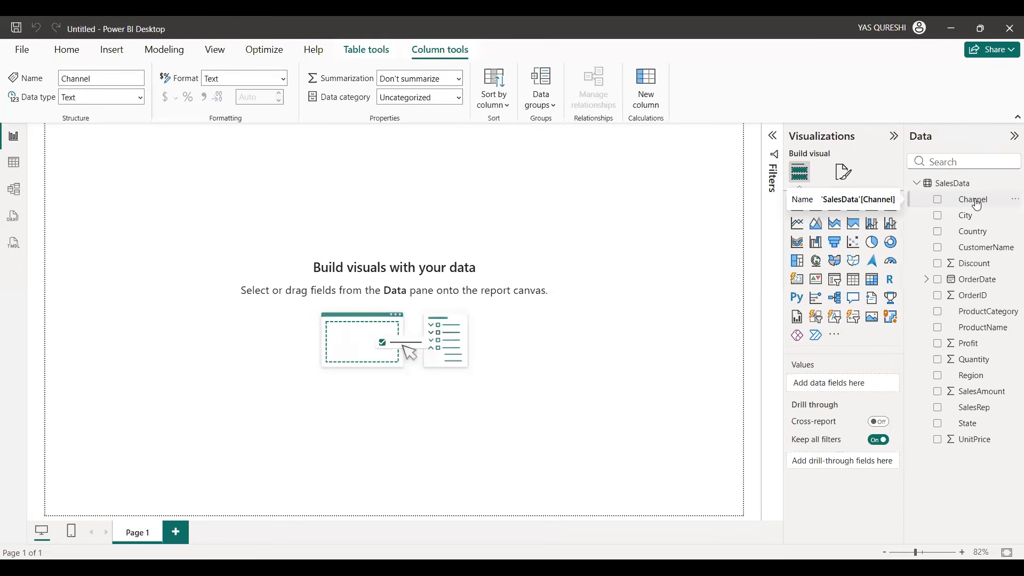
pyautogui.click(64, 54)
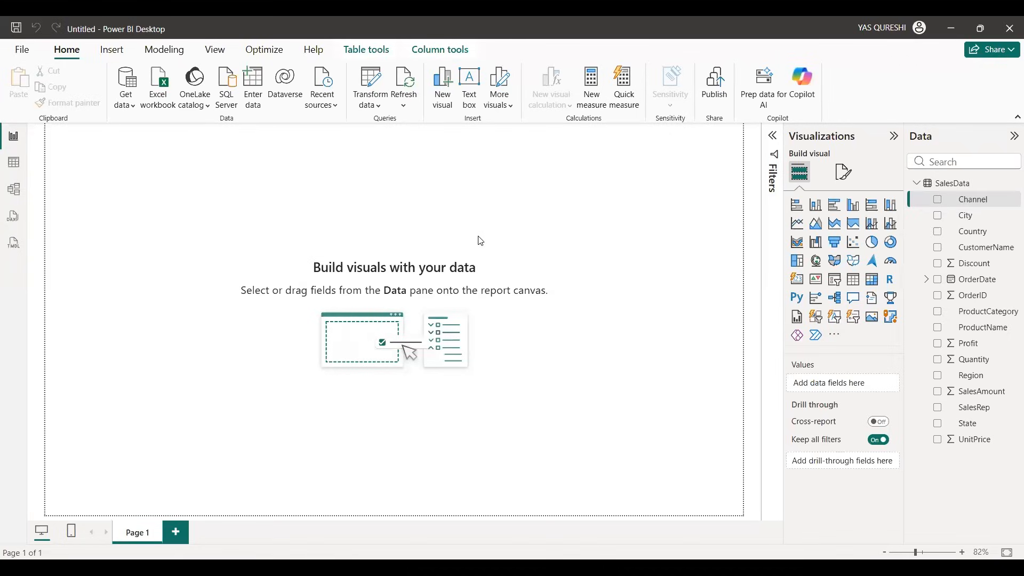
pyautogui.click(619, 346)
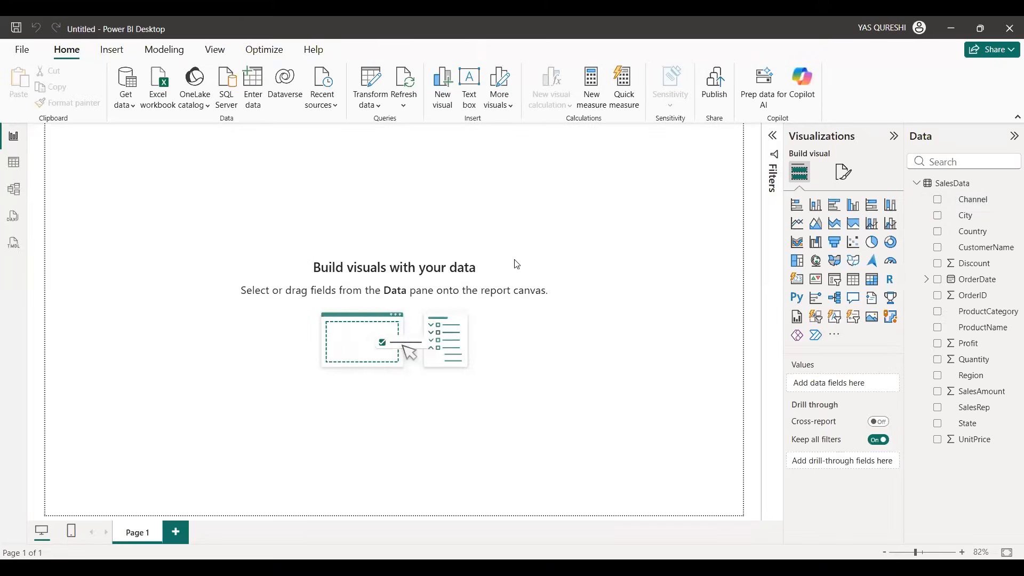
# Step: Look through the table, model, DAX query and TMDL views of the SalesData model, then return to the report view
pyautogui.click(13, 163)
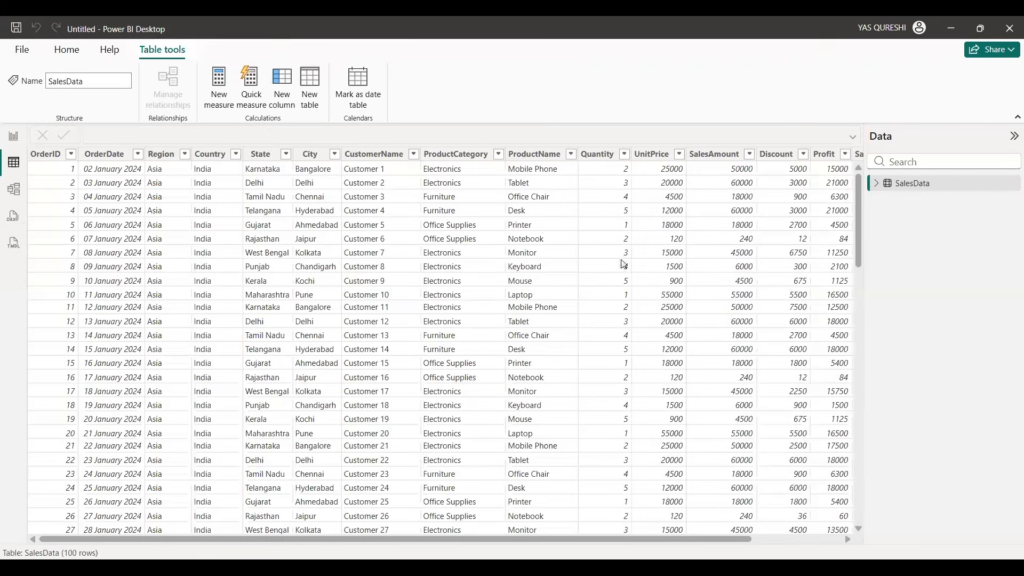
pyautogui.click(15, 189)
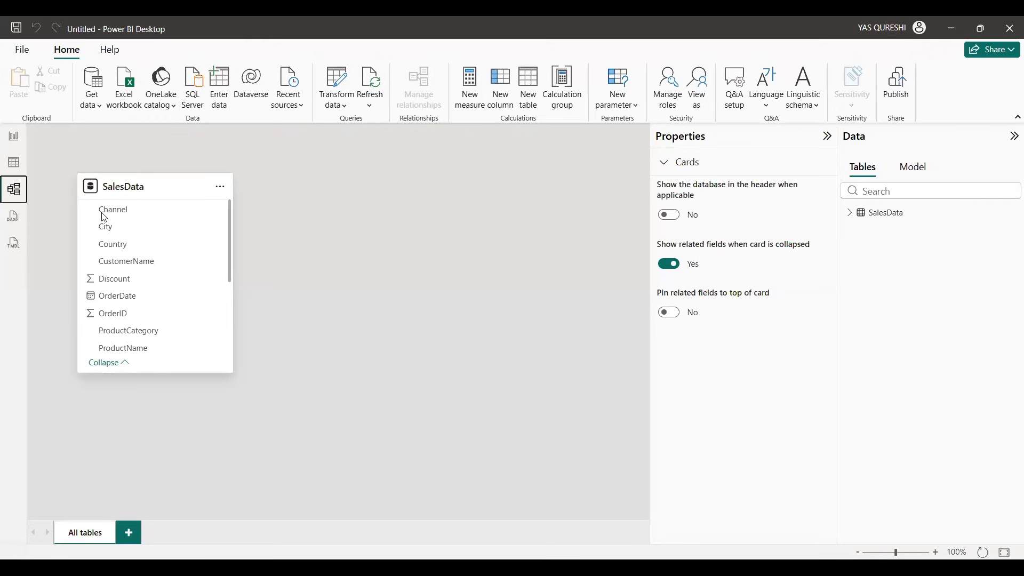
pyautogui.click(9, 221)
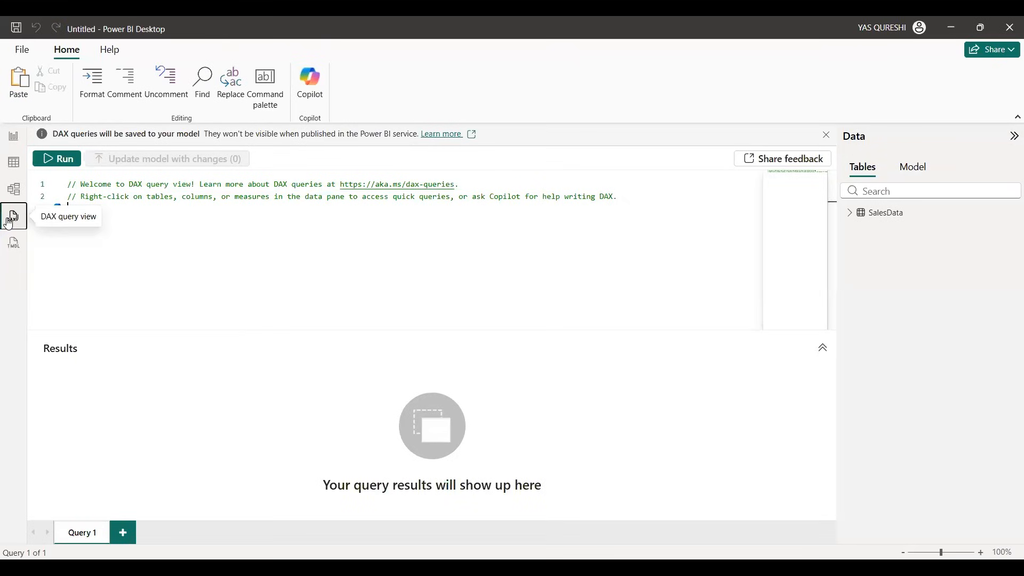
pyautogui.click(15, 243)
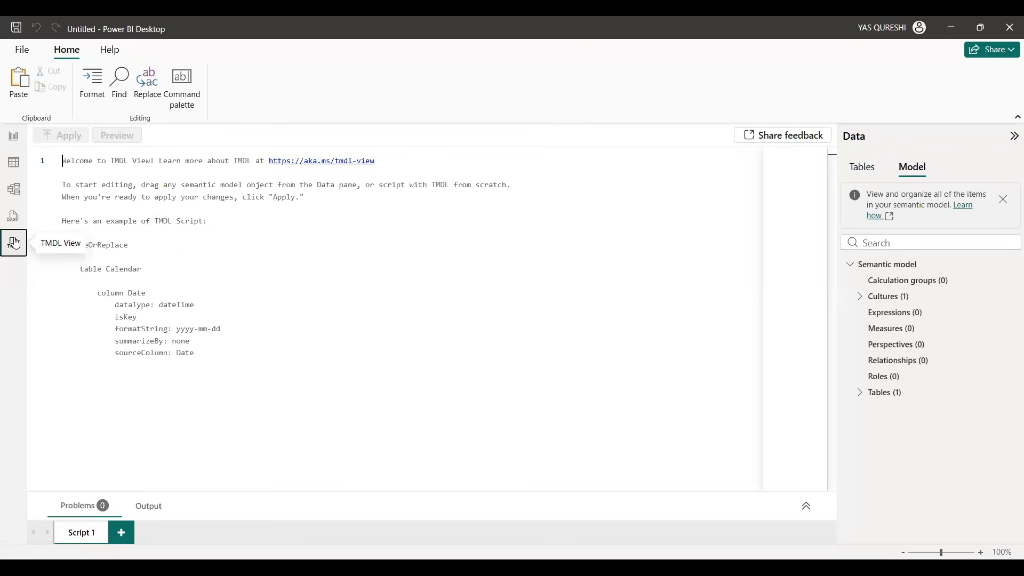
pyautogui.click(14, 139)
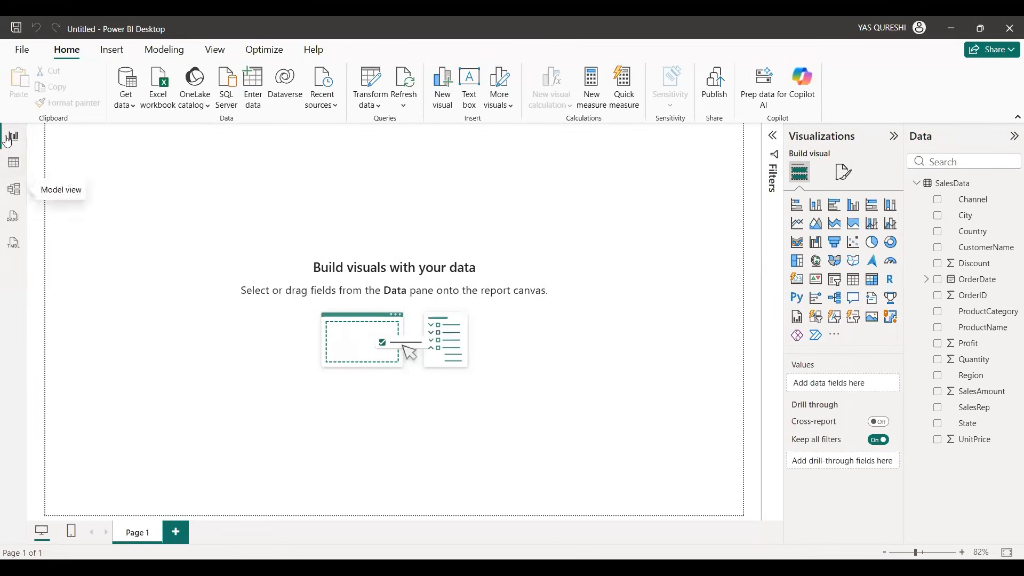
pyautogui.click(14, 163)
pyautogui.click(15, 191)
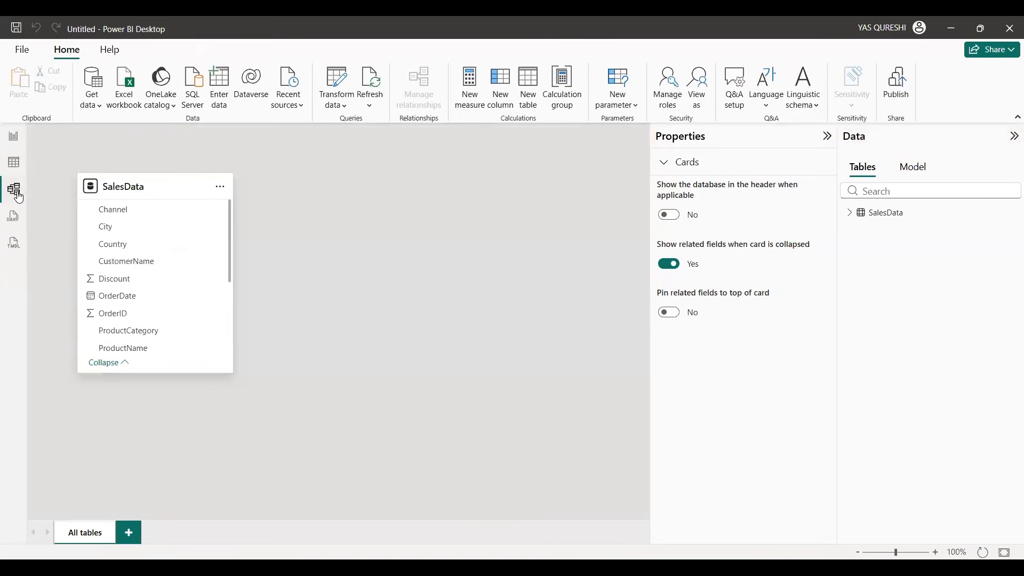
pyautogui.click(14, 137)
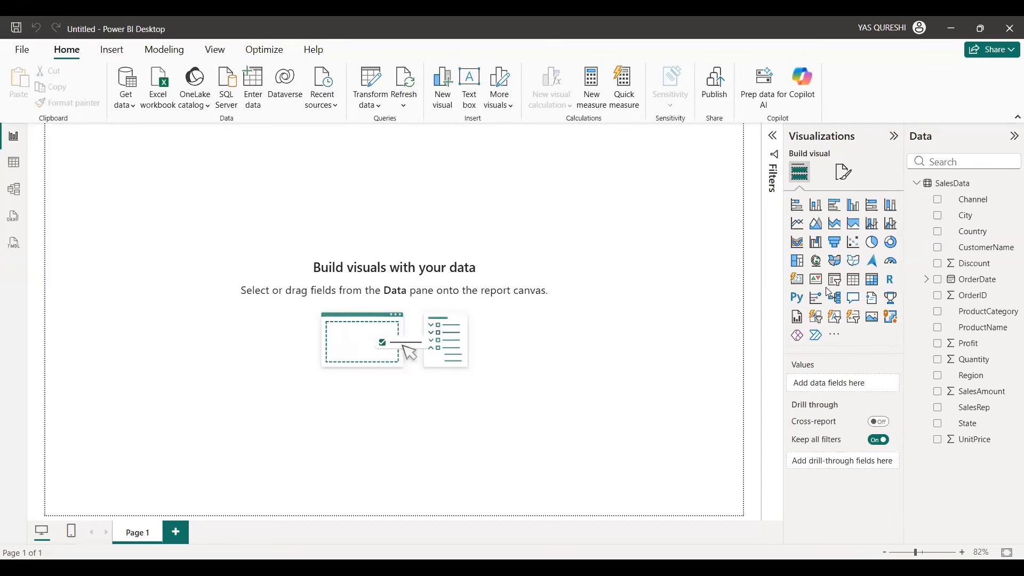
pyautogui.click(797, 283)
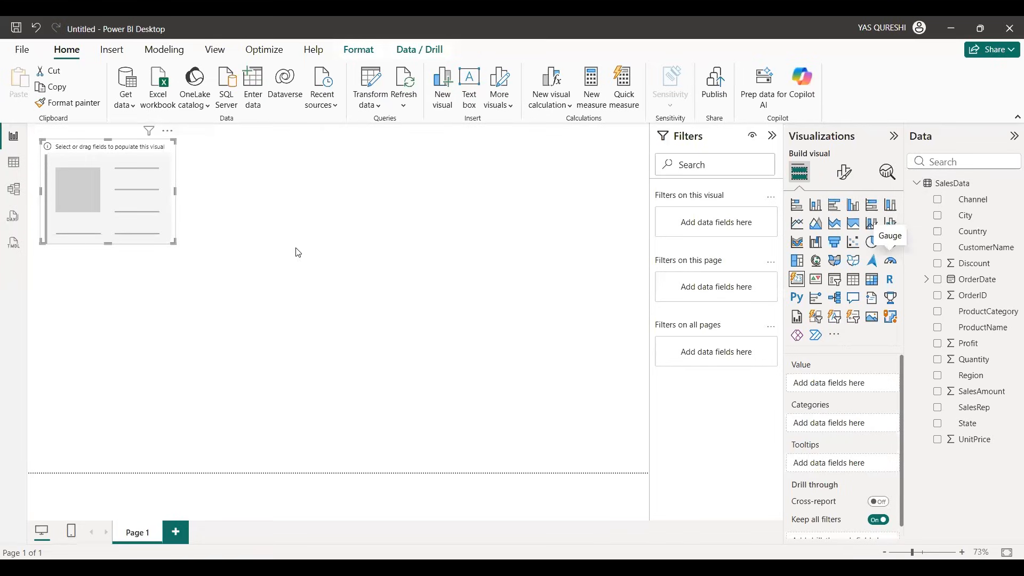
pyautogui.click(168, 130)
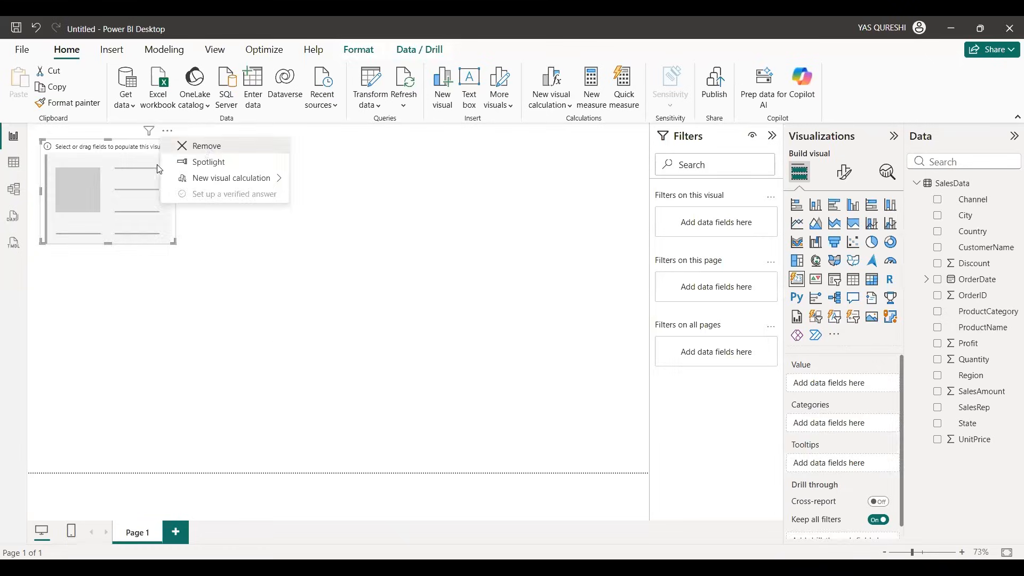
pyautogui.click(209, 154)
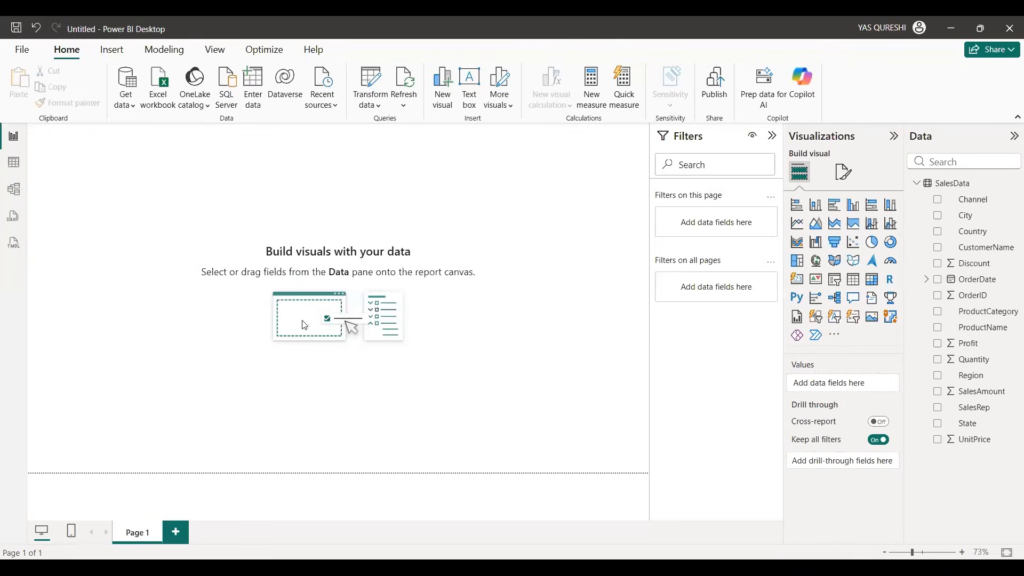
# Step: Add a card visual to Page 1 that shows the sum of SalesAmount
pyautogui.click(799, 281)
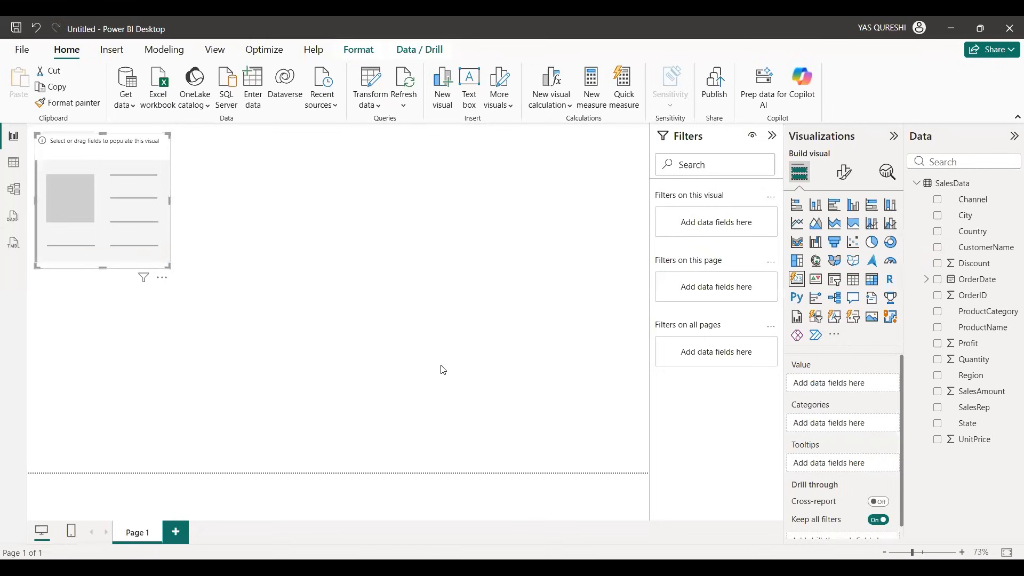
pyautogui.moveTo(954, 396); pyautogui.dragTo(800, 376)
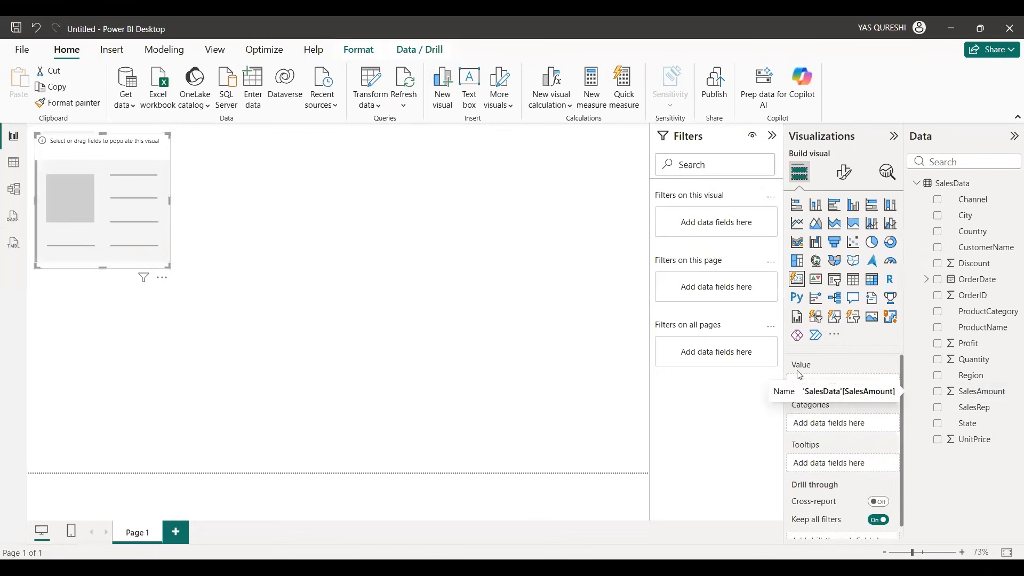
pyautogui.click(937, 393)
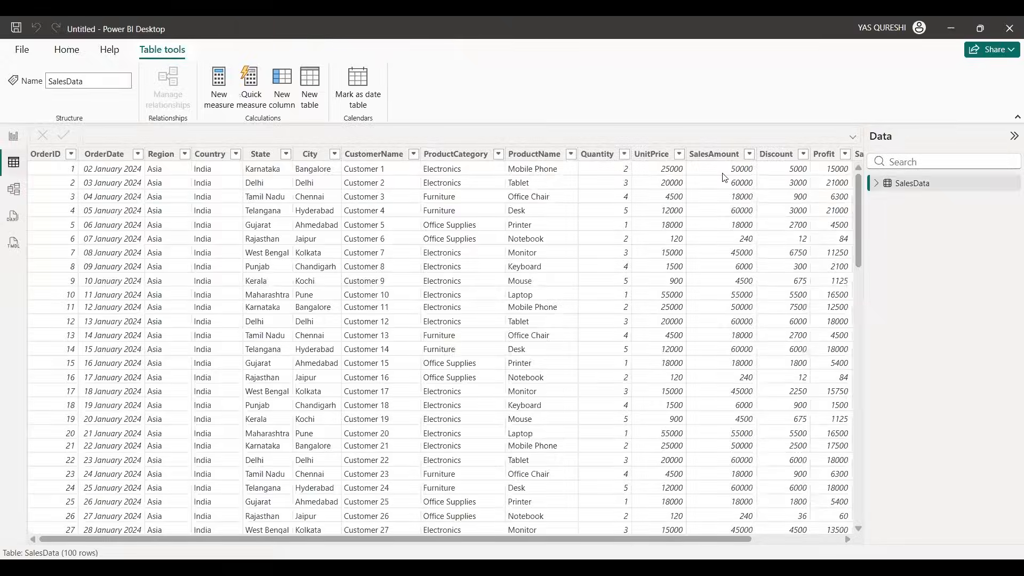
# Step: Look over all rows and columns of the SalesData table through to Channel, and return to the report view
pyautogui.scroll(-2, 746, 178)
pyautogui.scroll(2, 776, 177)
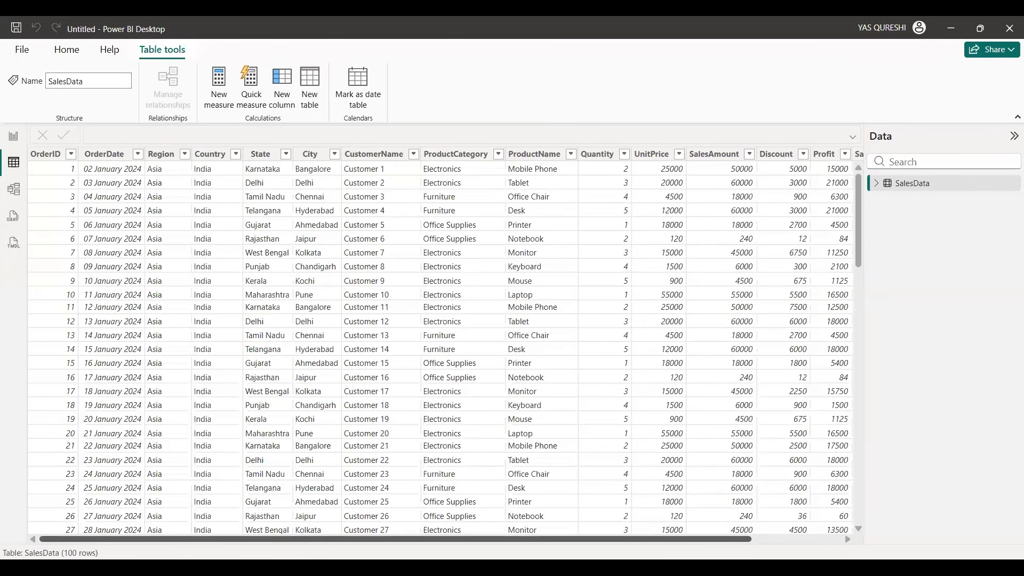
pyautogui.moveTo(202, 538); pyautogui.dragTo(292, 539)
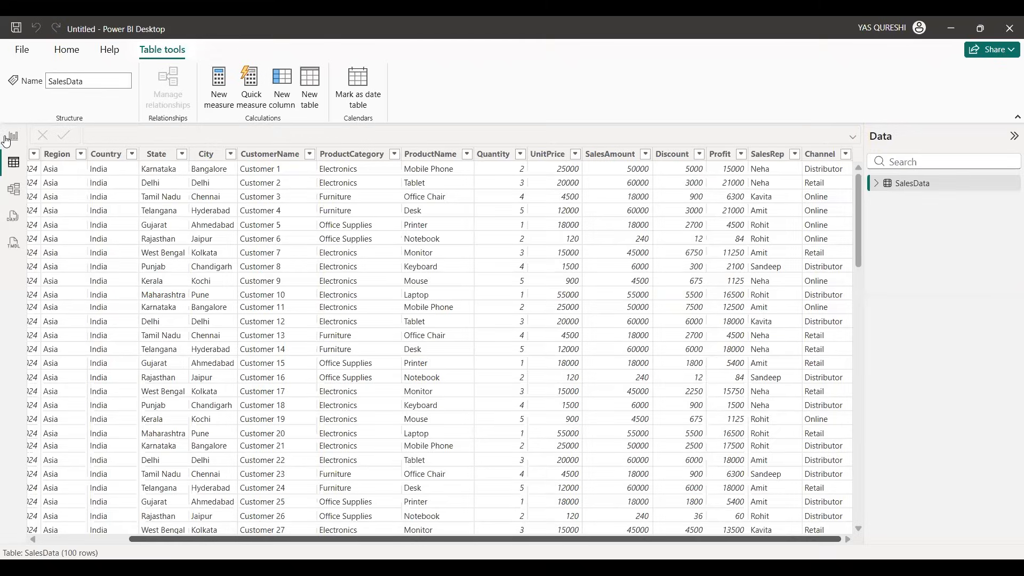
pyautogui.click(13, 136)
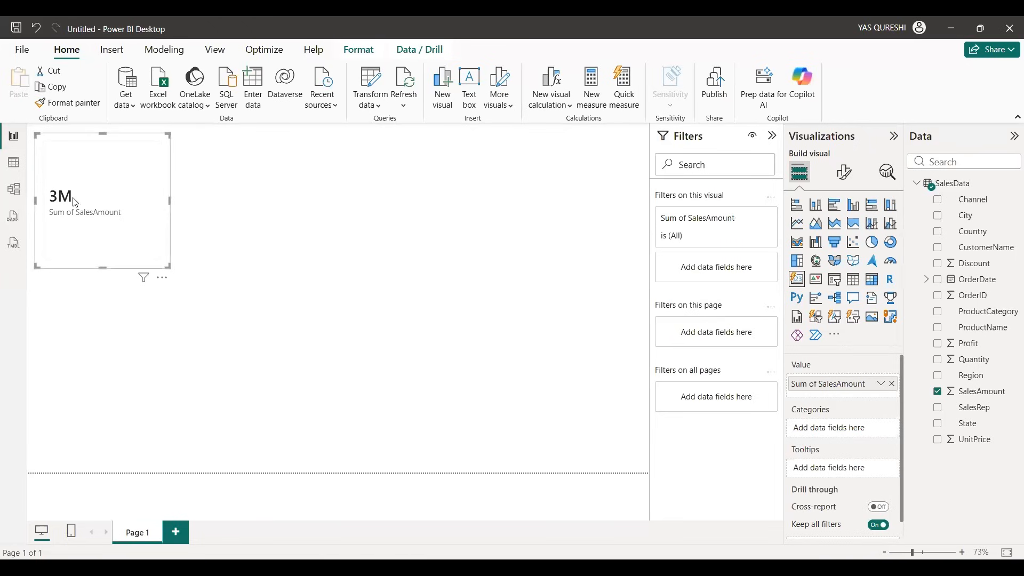
# Step: Set the SalesAmount card's multi-card layout to the Table style with a Vertical arrangement
pyautogui.click(843, 174)
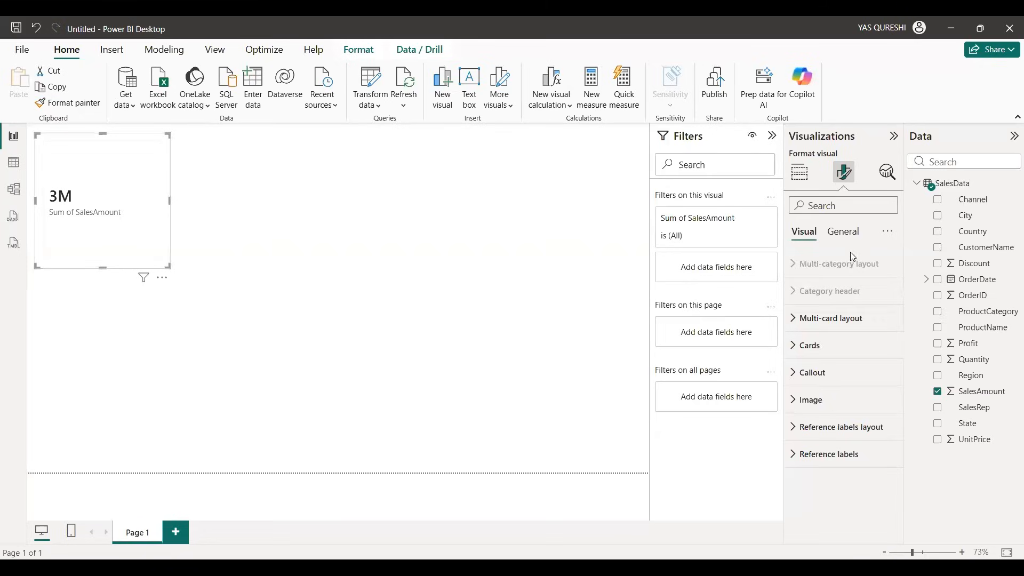
pyautogui.click(838, 322)
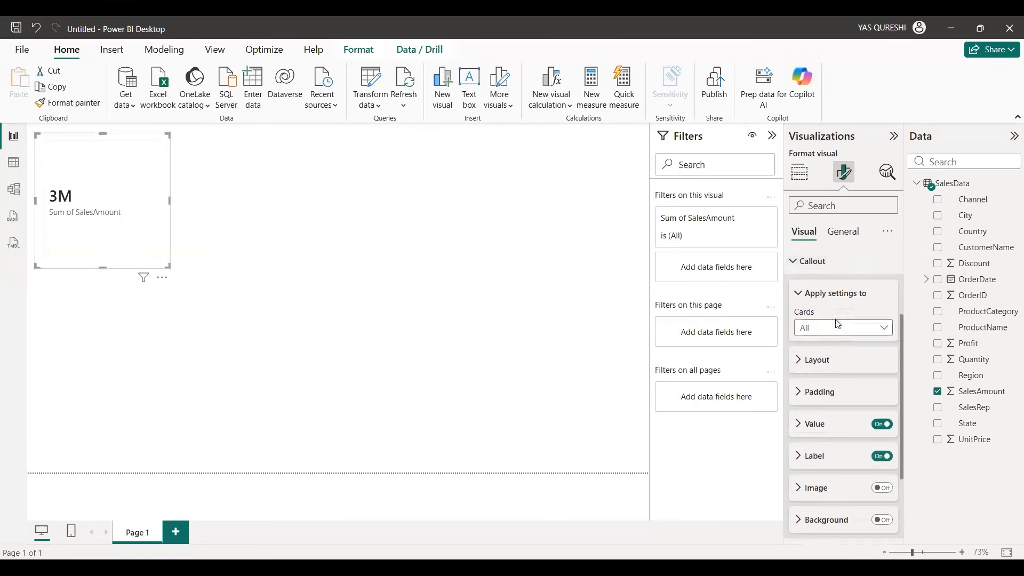
pyautogui.scroll(1, 837, 324)
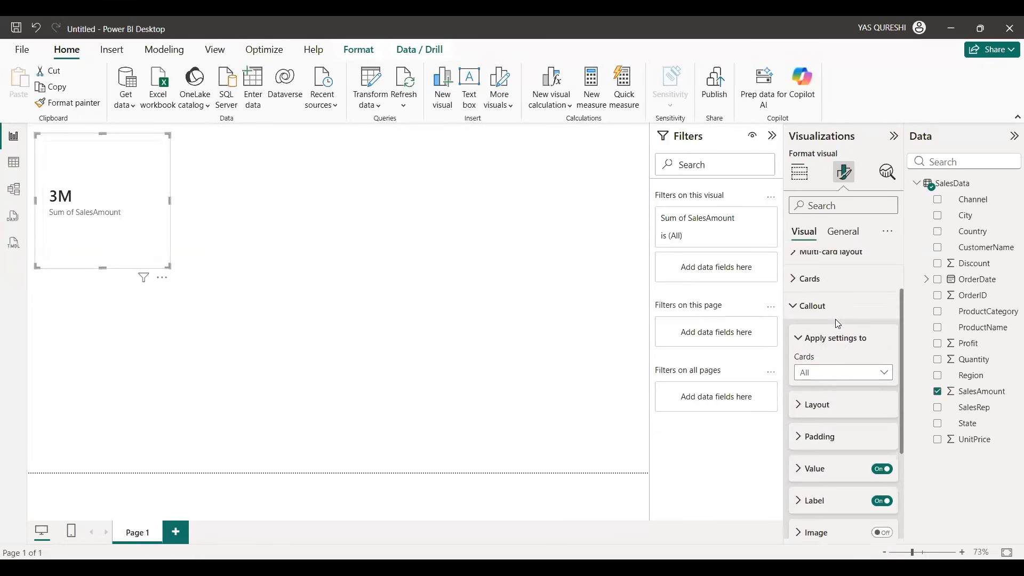
pyautogui.click(836, 313)
pyautogui.scroll(-3, 837, 312)
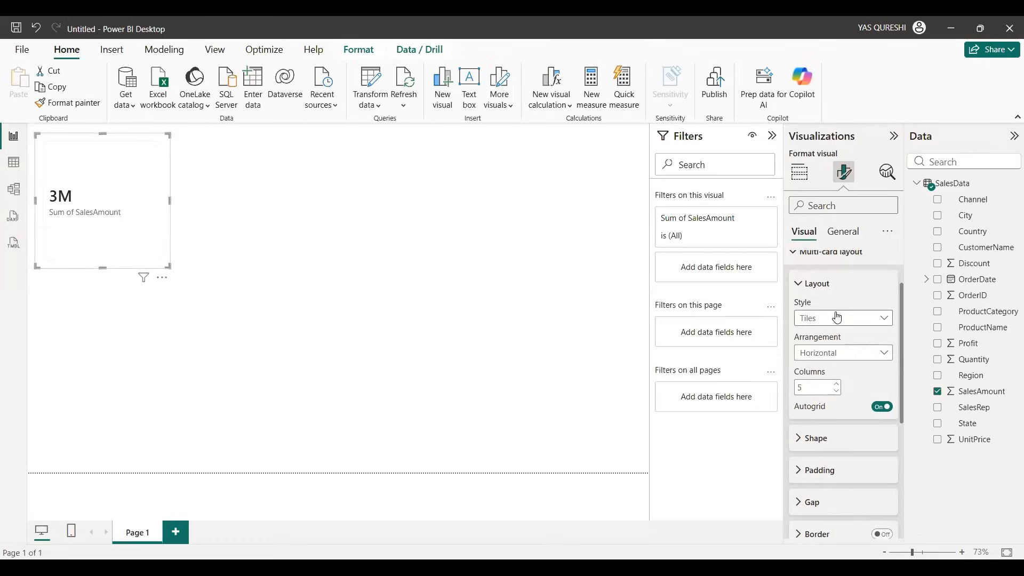
pyautogui.click(836, 312)
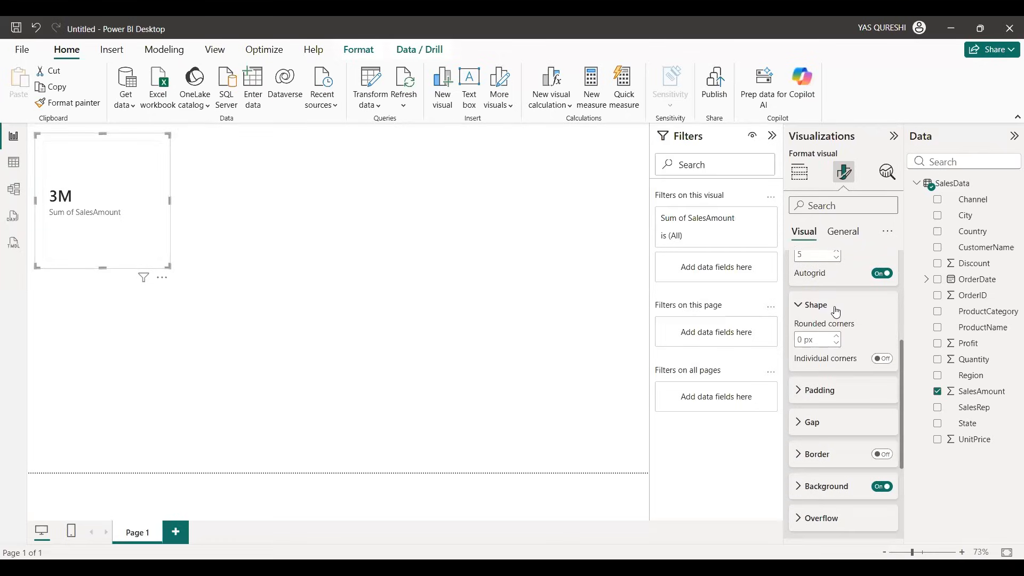
pyautogui.scroll(1, 836, 312)
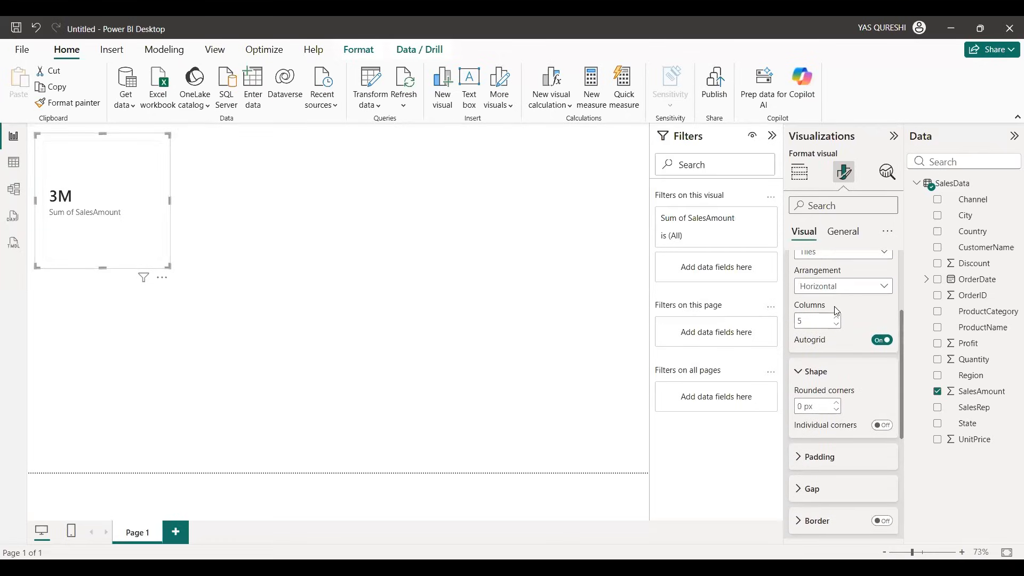
pyautogui.scroll(2, 836, 312)
pyautogui.scroll(-1, 838, 317)
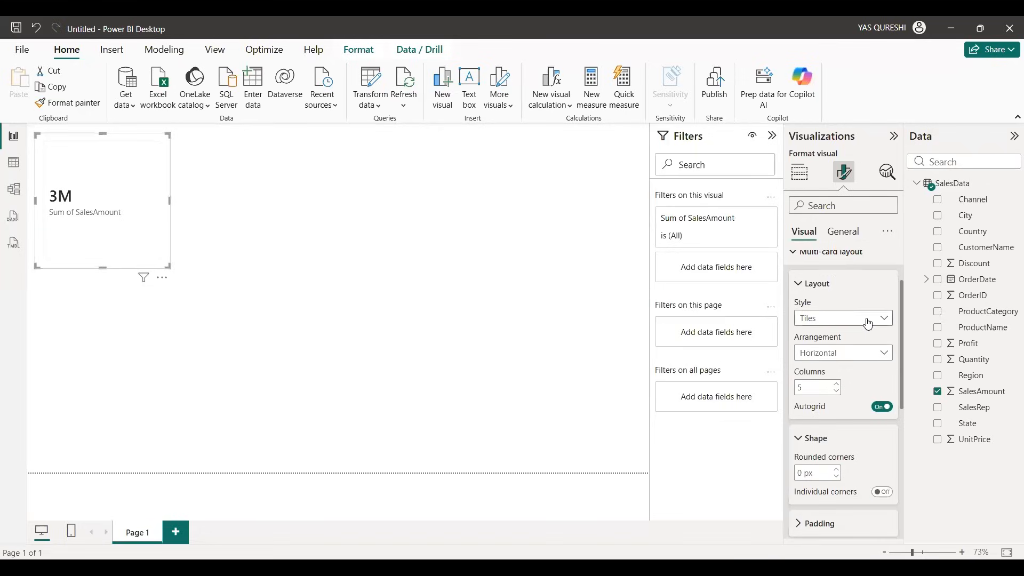
pyautogui.click(868, 324)
pyautogui.click(827, 350)
pyautogui.click(885, 353)
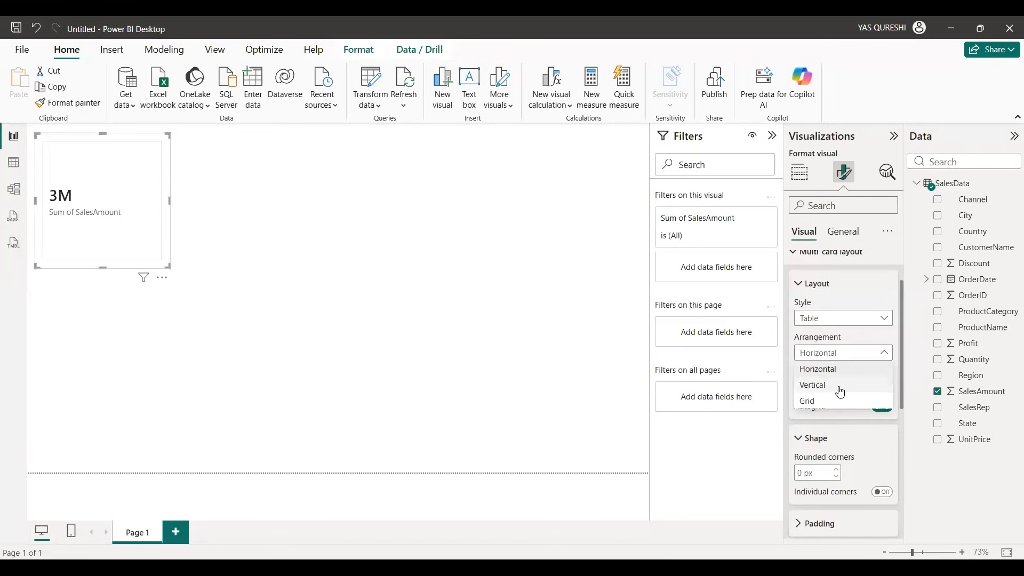
pyautogui.click(840, 392)
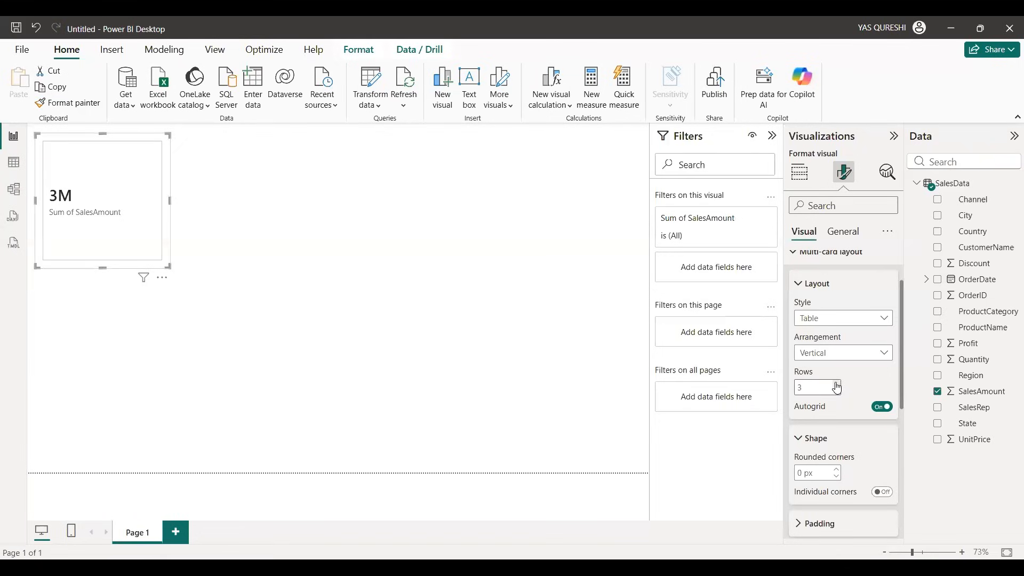
# Step: Turn off the border in the card's multi-card layout and leave the gridlines on
pyautogui.scroll(-3, 848, 368)
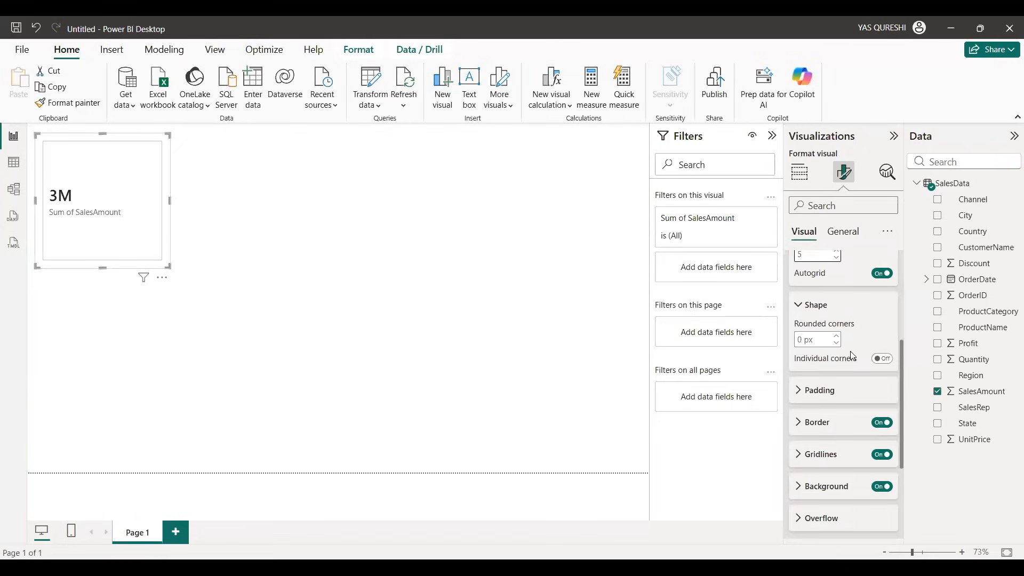
pyautogui.scroll(-3, 841, 350)
pyautogui.click(883, 289)
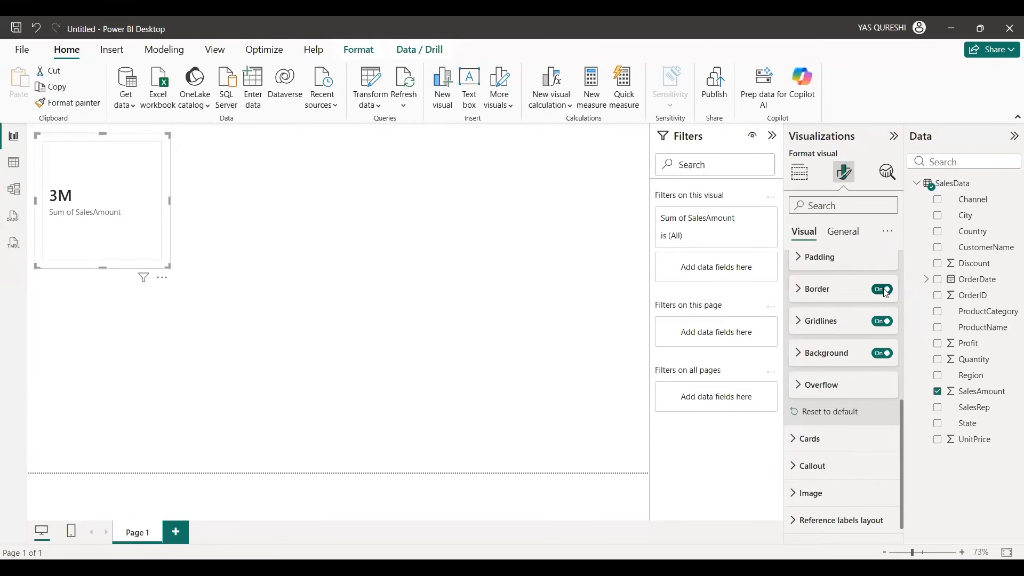
pyautogui.click(884, 322)
pyautogui.click(884, 322)
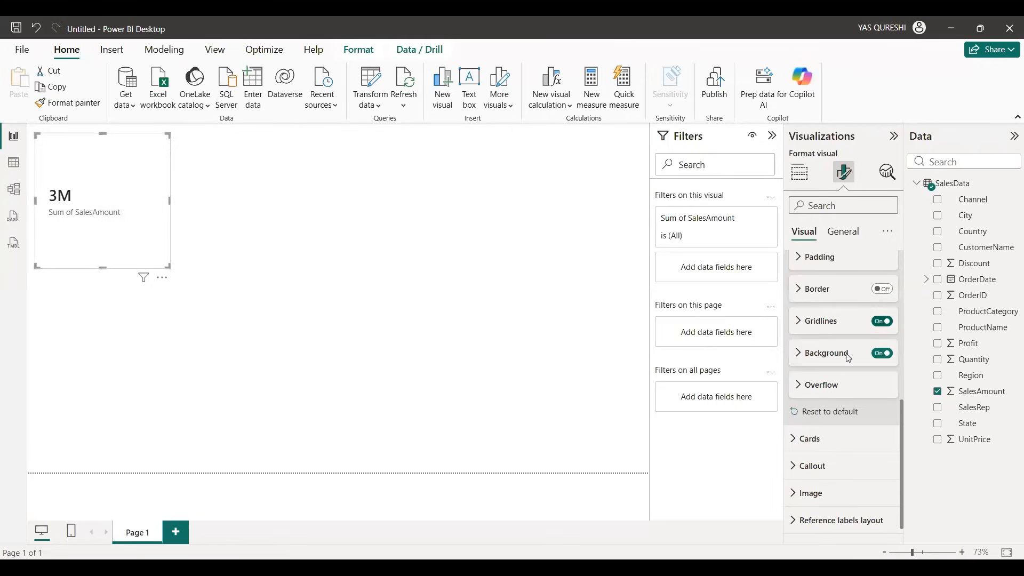
# Step: Set the background color of the card's multi-card layout to medium gray
pyautogui.click(835, 352)
pyautogui.scroll(-1, 836, 334)
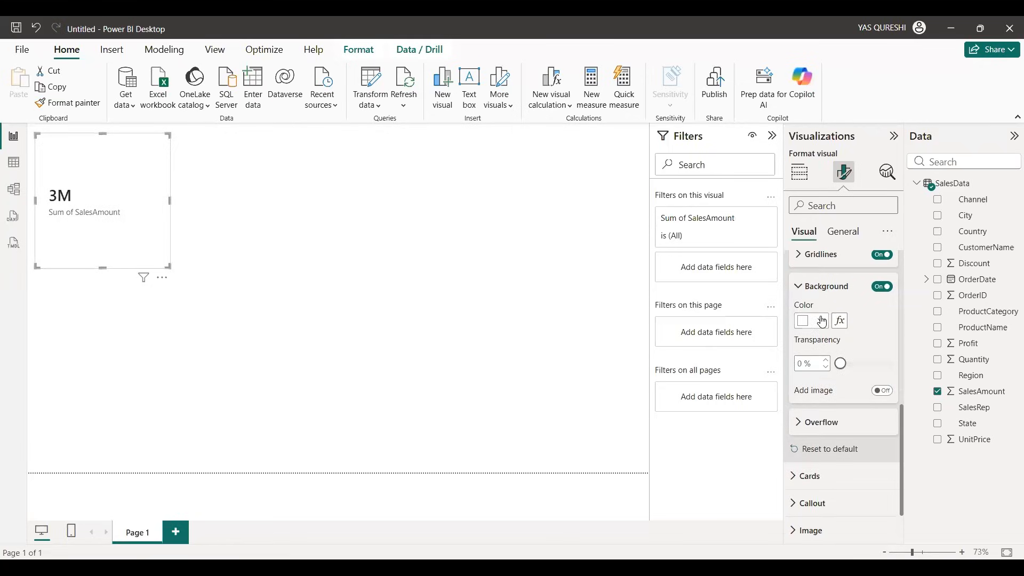
pyautogui.click(821, 320)
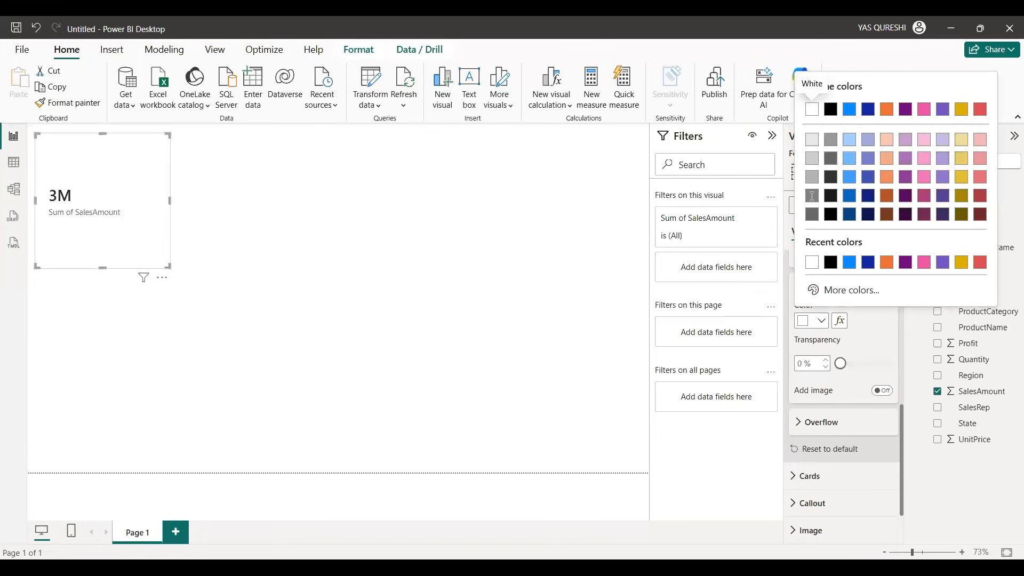
pyautogui.click(812, 196)
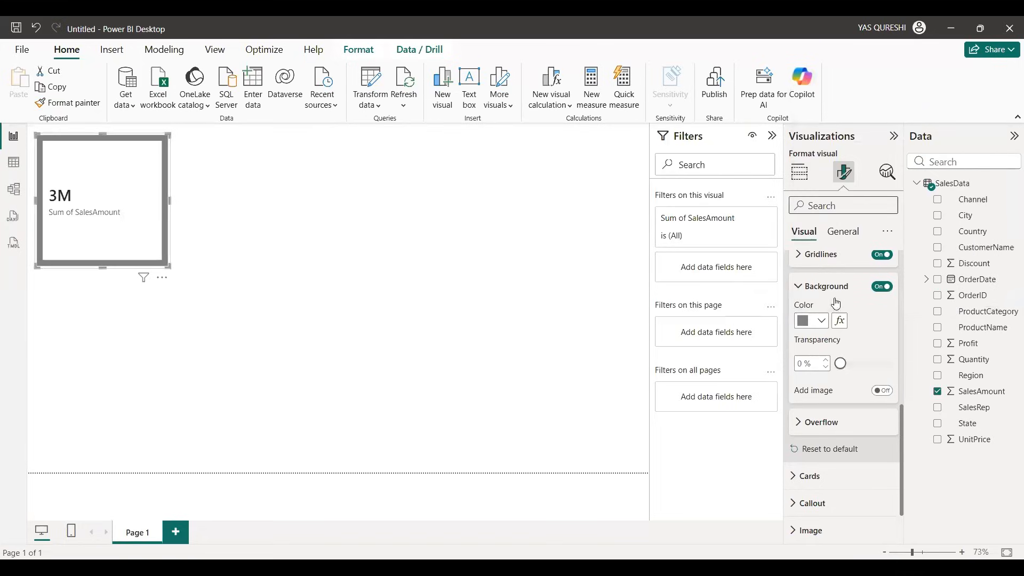
# Step: Look through the Cards format settings, including shape, padding, border, divider, background, accent bar, shadow and glow
pyautogui.scroll(-2, 836, 304)
pyautogui.click(834, 414)
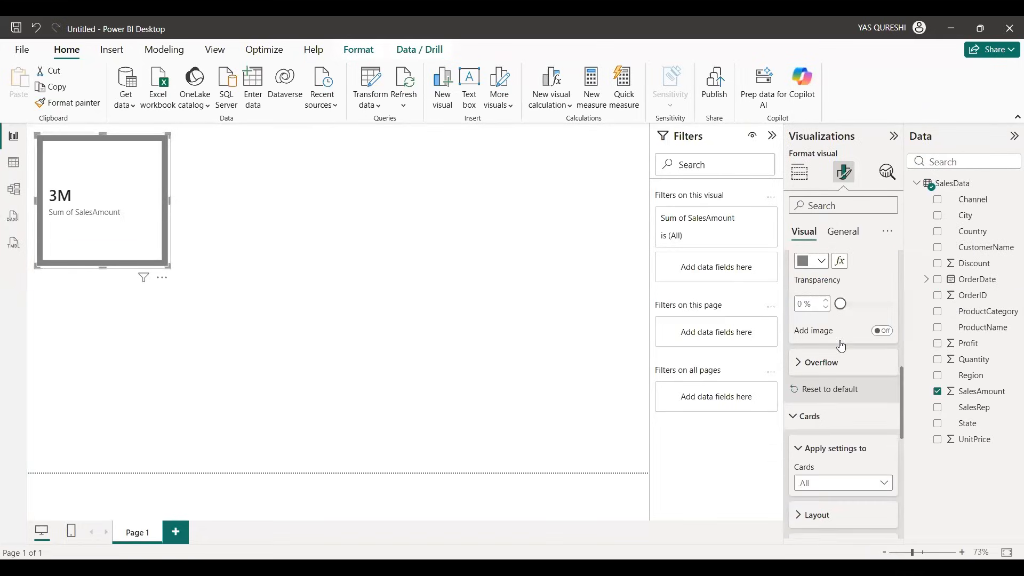
pyautogui.scroll(-5, 841, 342)
pyautogui.scroll(-2, 838, 341)
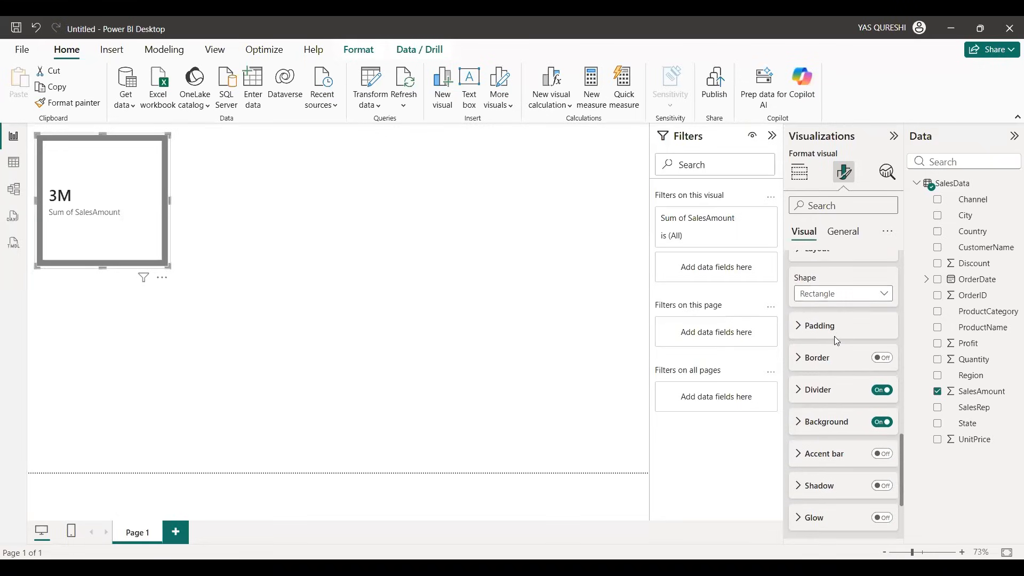
pyautogui.scroll(2, 836, 335)
pyautogui.scroll(-4, 838, 337)
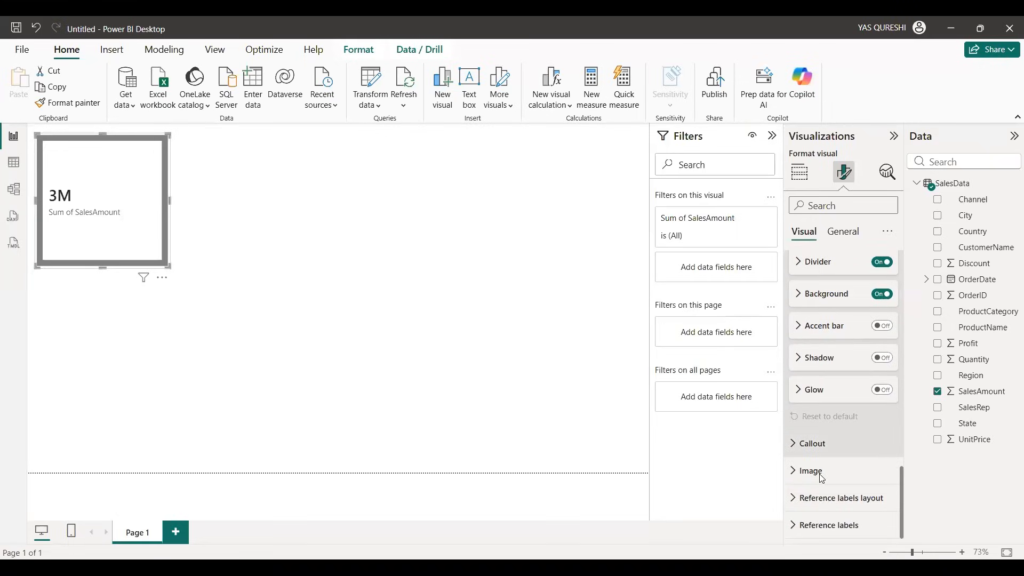
# Step: Set the font color of the card's callout value to orange
pyautogui.click(824, 443)
pyautogui.scroll(-3, 837, 393)
pyautogui.scroll(-3, 835, 389)
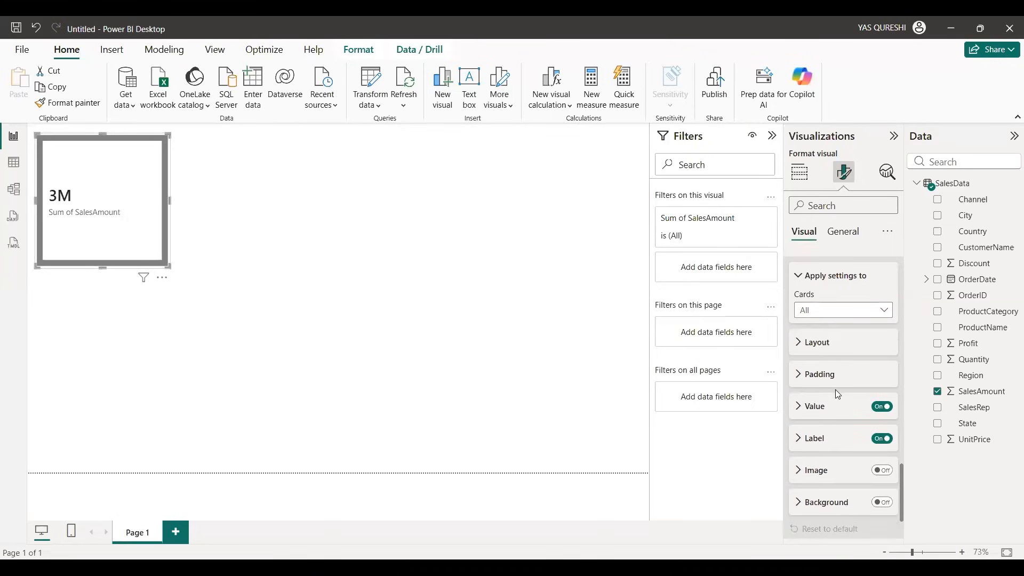
pyautogui.click(829, 354)
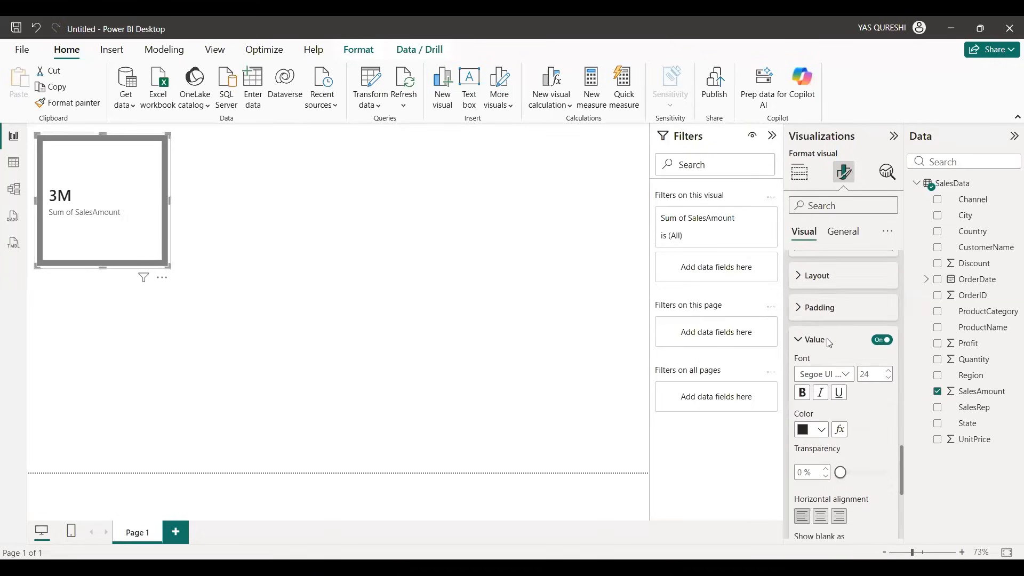
pyautogui.scroll(-3, 860, 365)
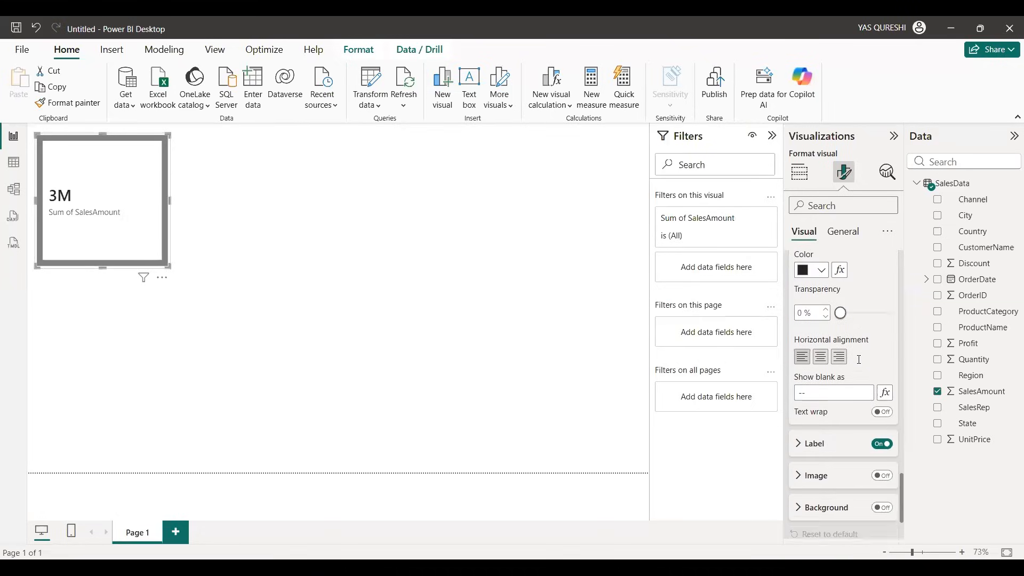
pyautogui.scroll(2, 855, 358)
pyautogui.scroll(1, 844, 361)
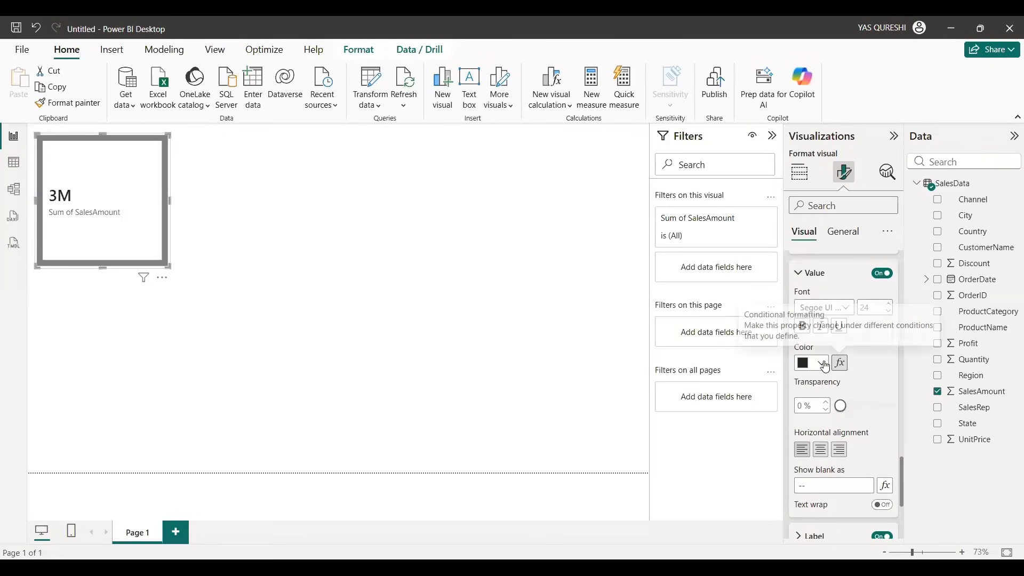
pyautogui.click(811, 363)
pyautogui.click(849, 307)
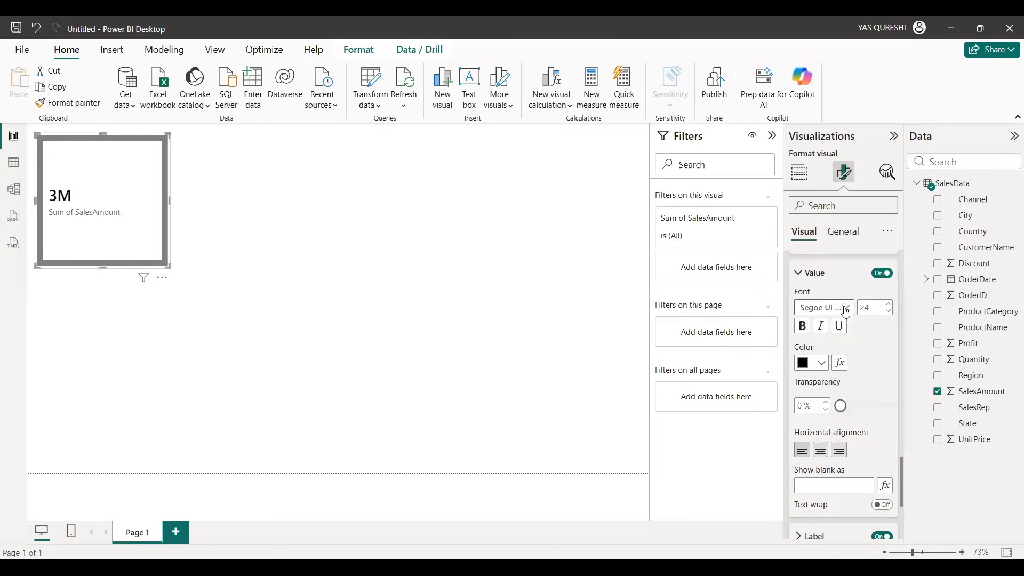
pyautogui.click(816, 363)
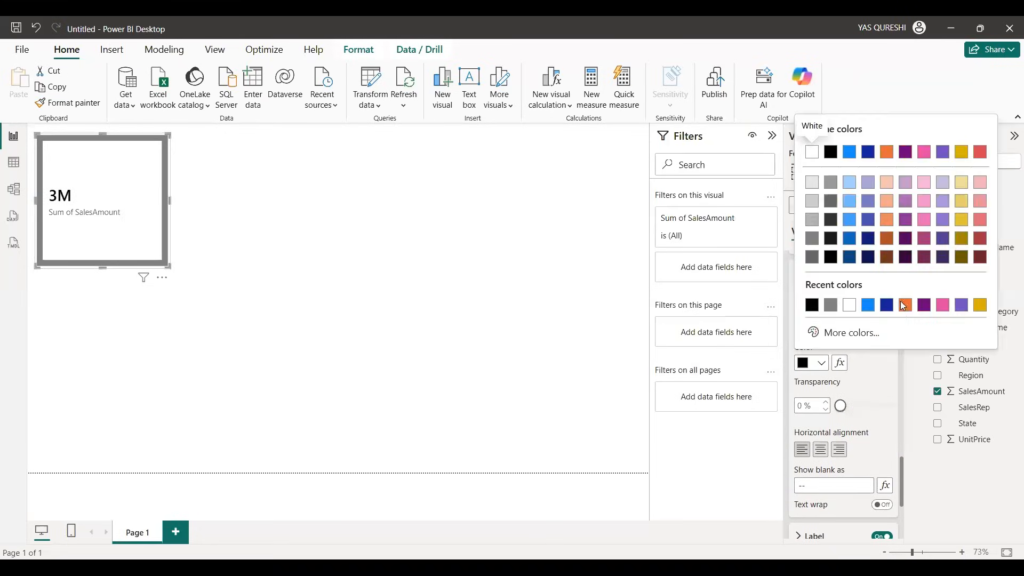
pyautogui.click(904, 305)
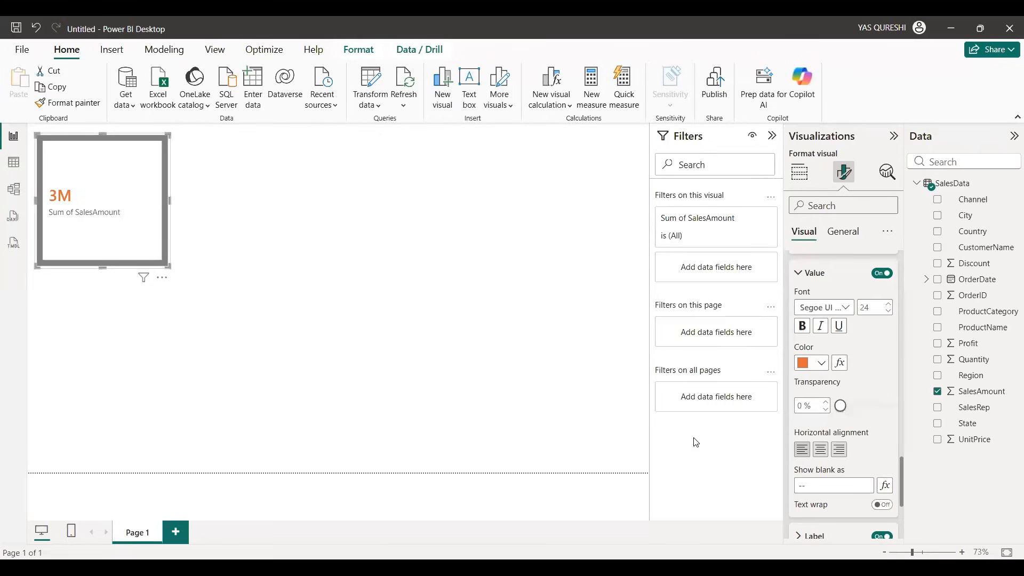
# Step: Set the font color of the card's callout label to black
pyautogui.scroll(-5, 828, 408)
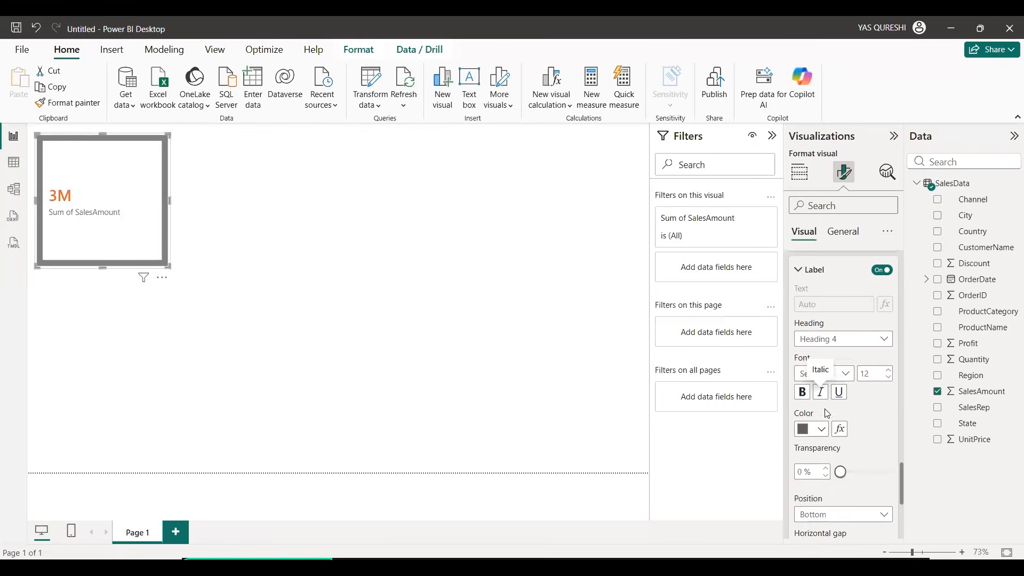
pyautogui.click(816, 429)
pyautogui.click(830, 374)
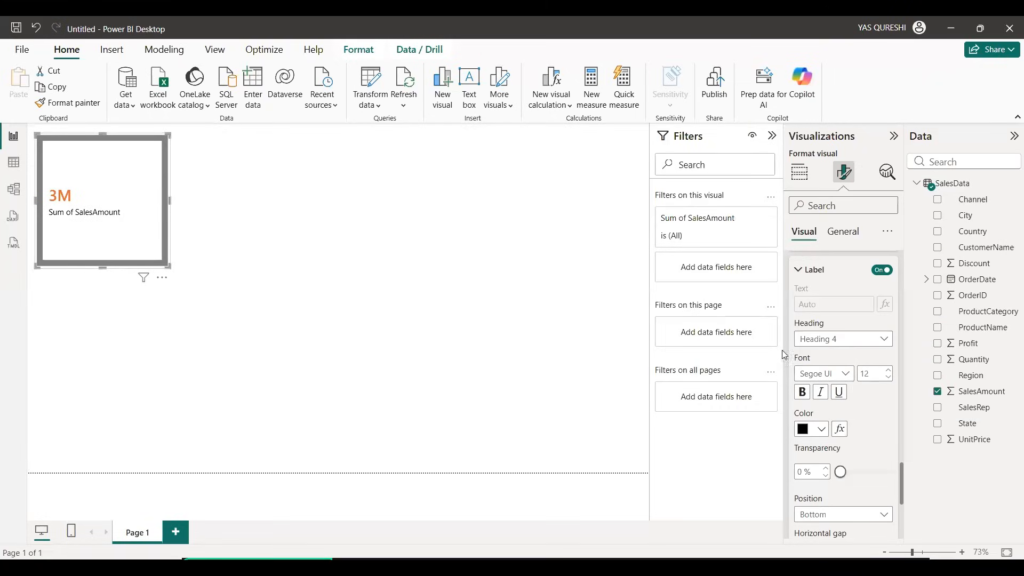
# Step: Search the card's format settings for "value" and look through the matching options
pyautogui.scroll(-5, 811, 354)
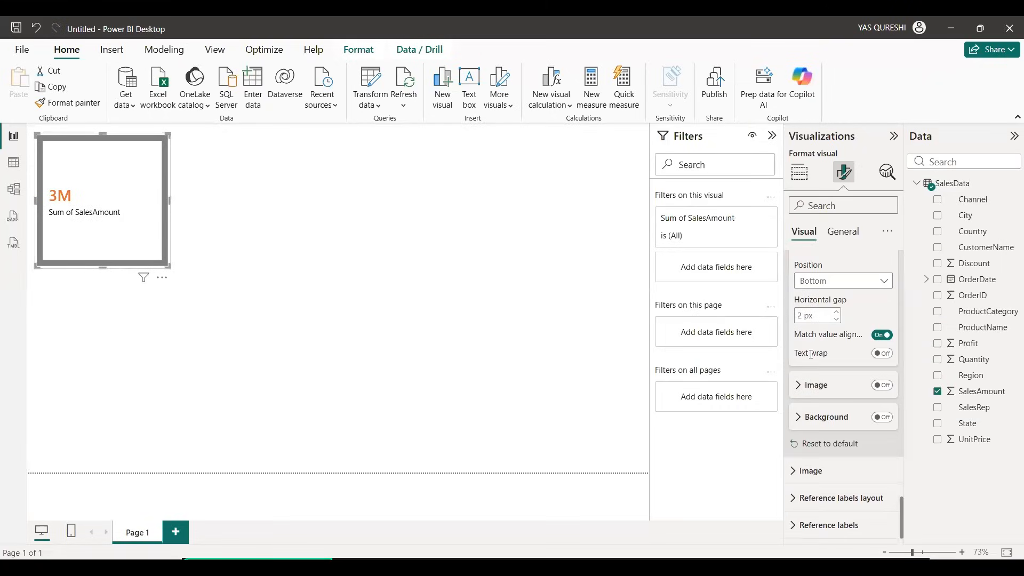
pyautogui.scroll(10, 811, 354)
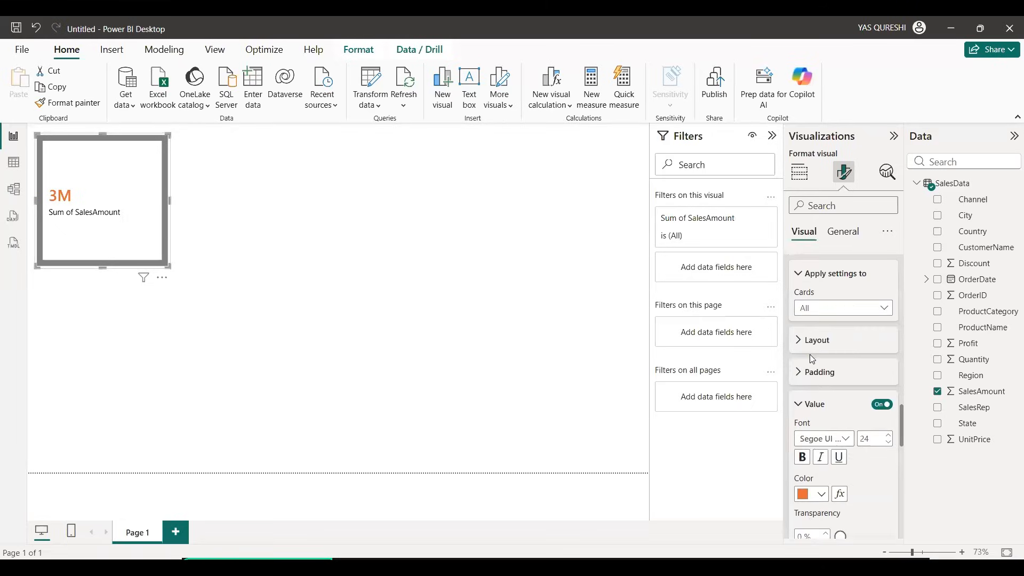
pyautogui.scroll(8, 811, 360)
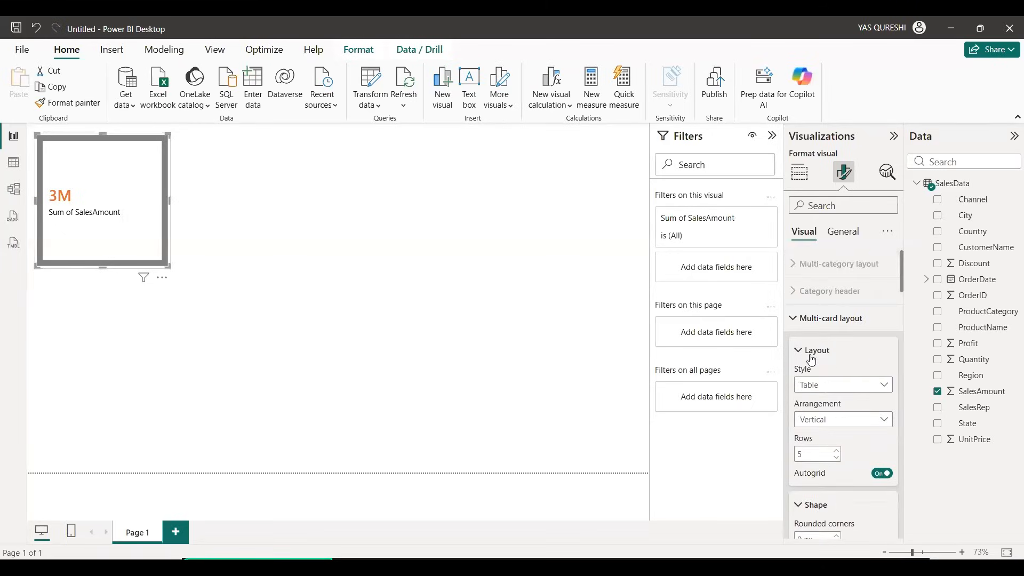
pyautogui.click(816, 204)
pyautogui.write('value')
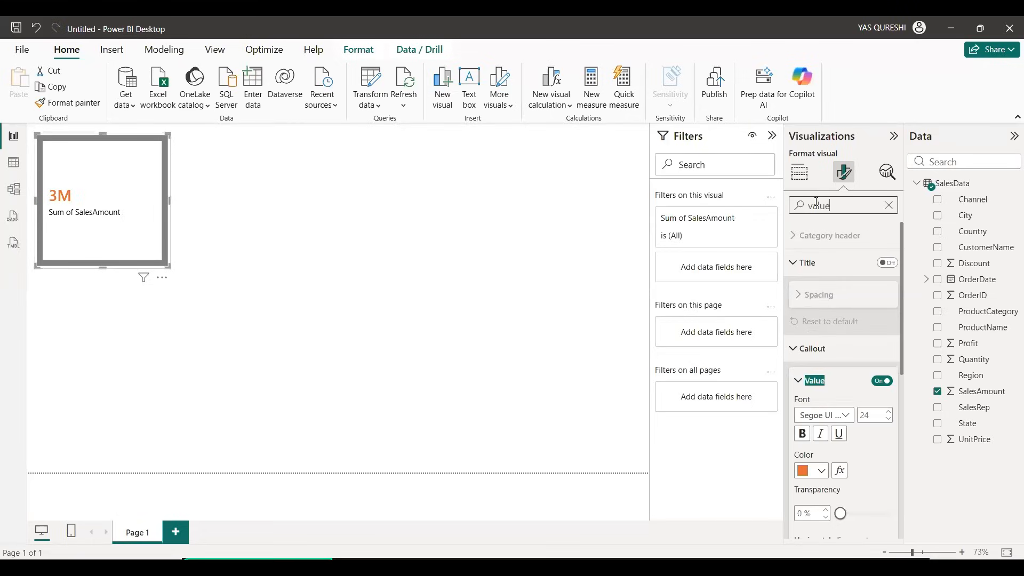
pyautogui.scroll(-3, 848, 374)
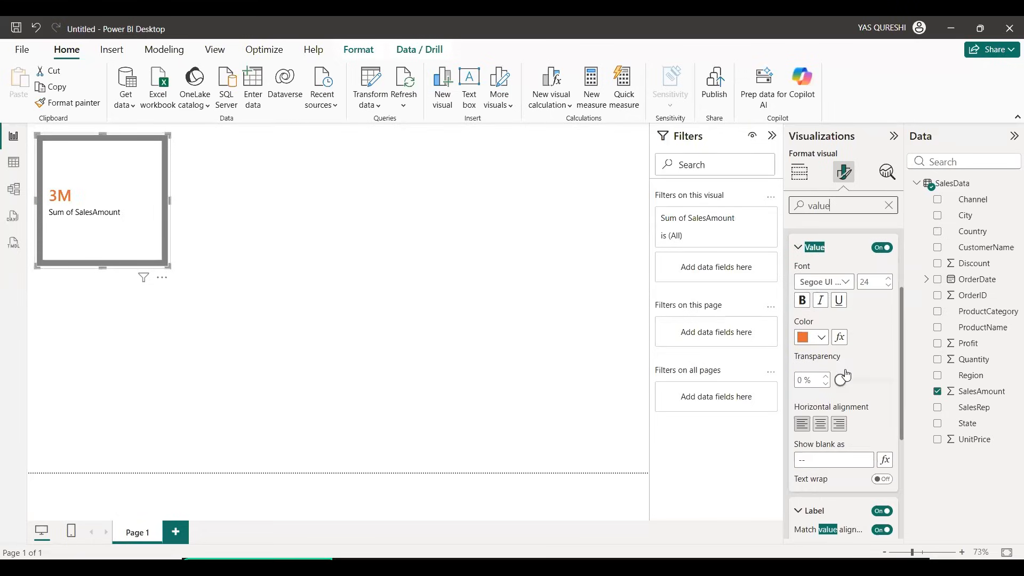
pyautogui.scroll(-6, 848, 374)
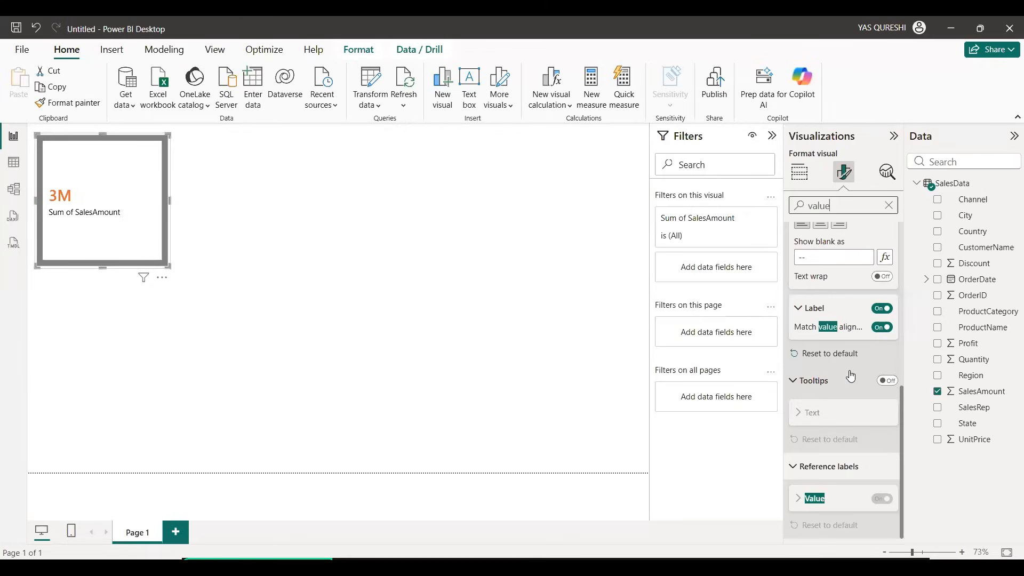
# Step: Clear the format search, turn on the card's title with the text TOTAL SALES and center it horizontally
pyautogui.click(888, 205)
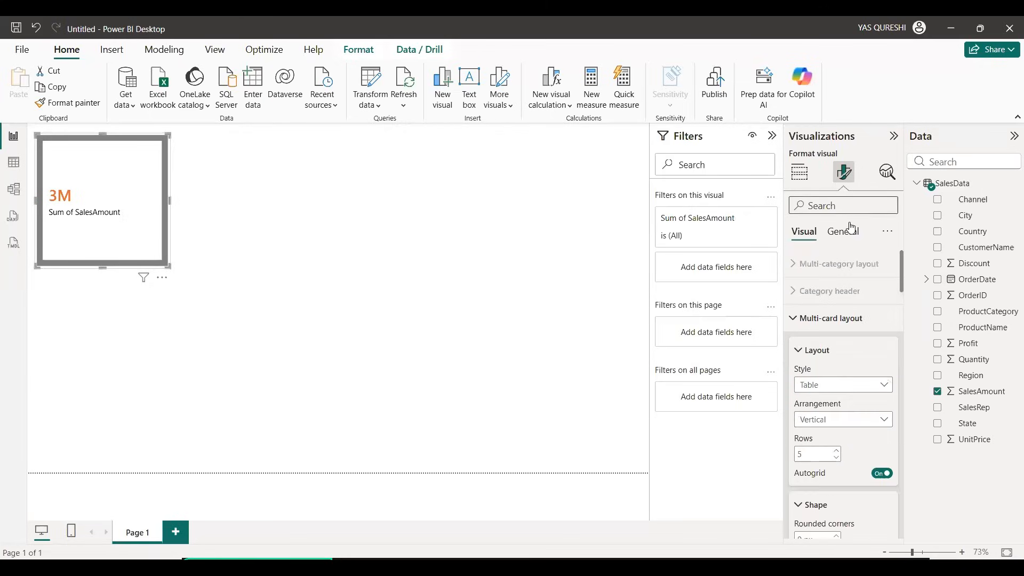
pyautogui.click(842, 230)
pyautogui.click(886, 292)
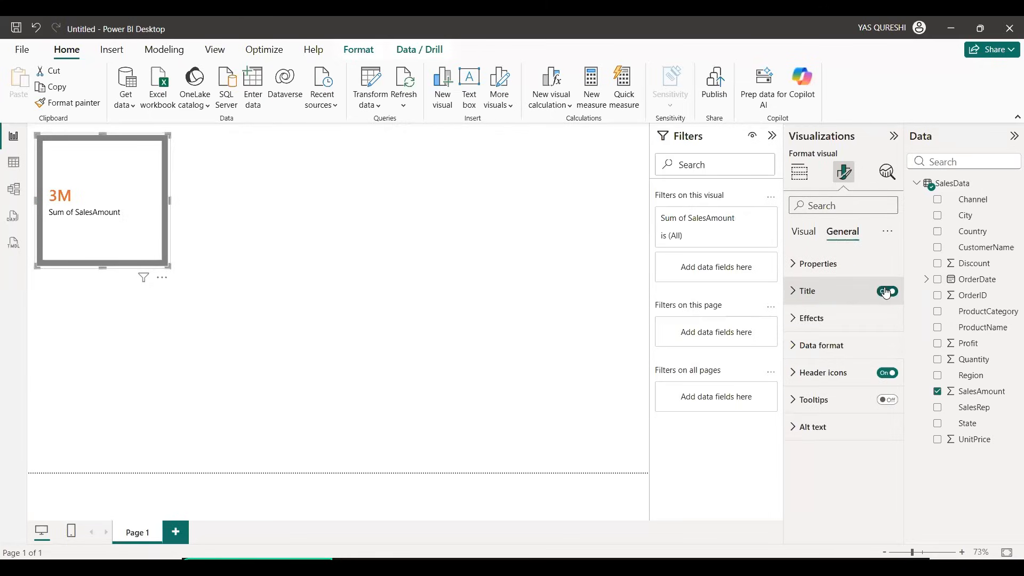
pyautogui.click(841, 298)
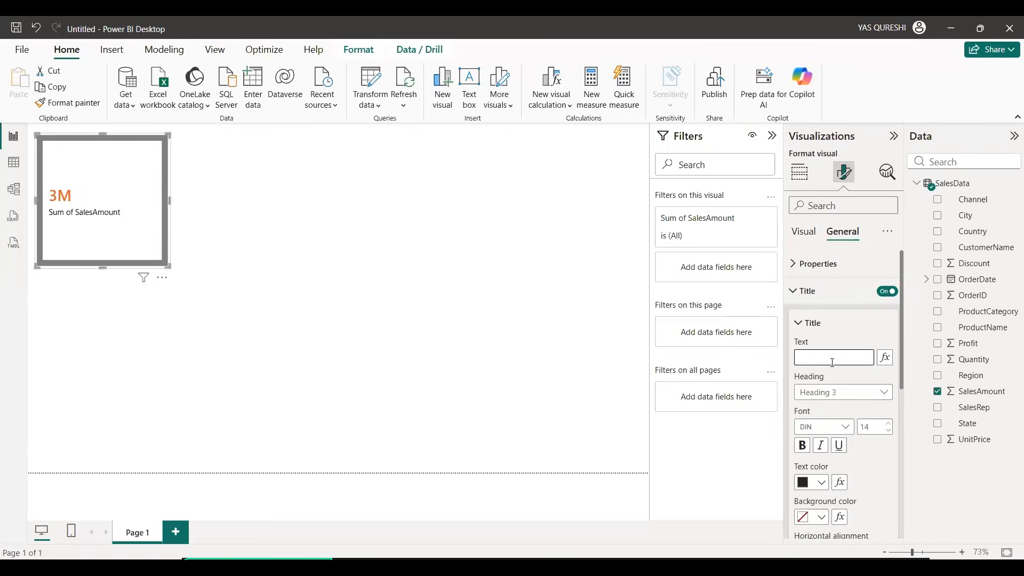
pyautogui.click(832, 363)
pyautogui.write('TOTA')
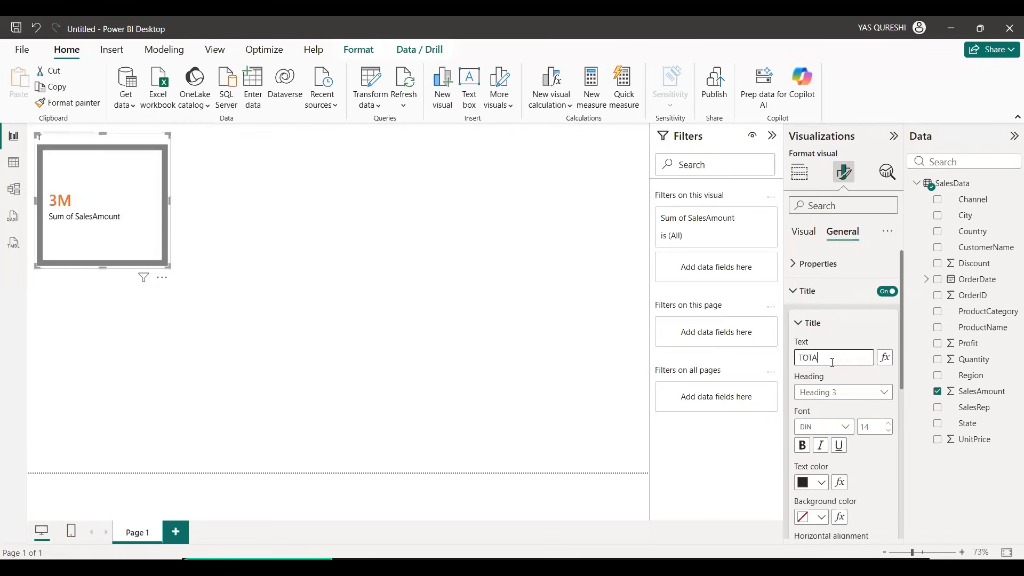
pyautogui.write('L SALES')
pyautogui.scroll(-2, 830, 435)
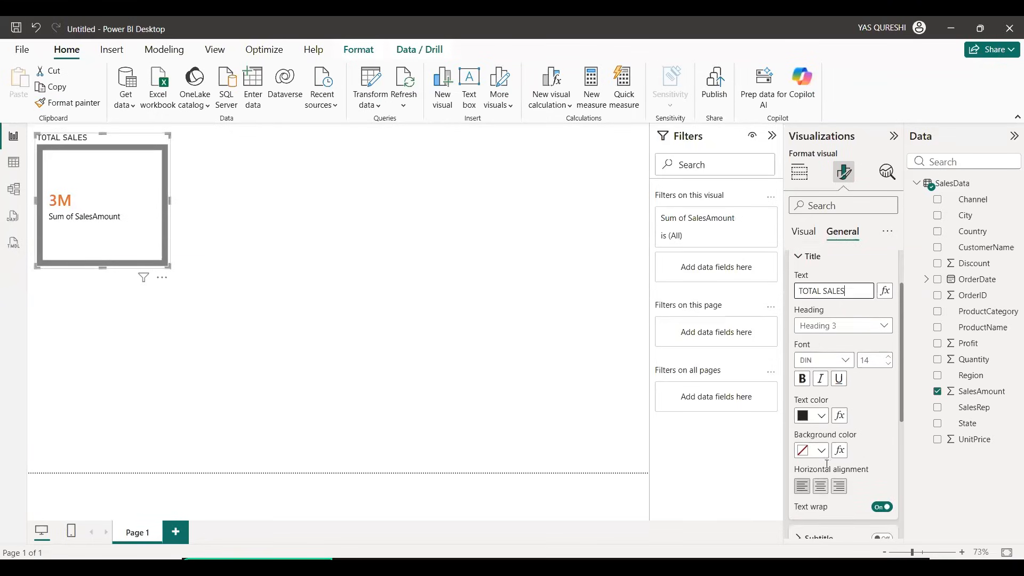
pyautogui.click(820, 486)
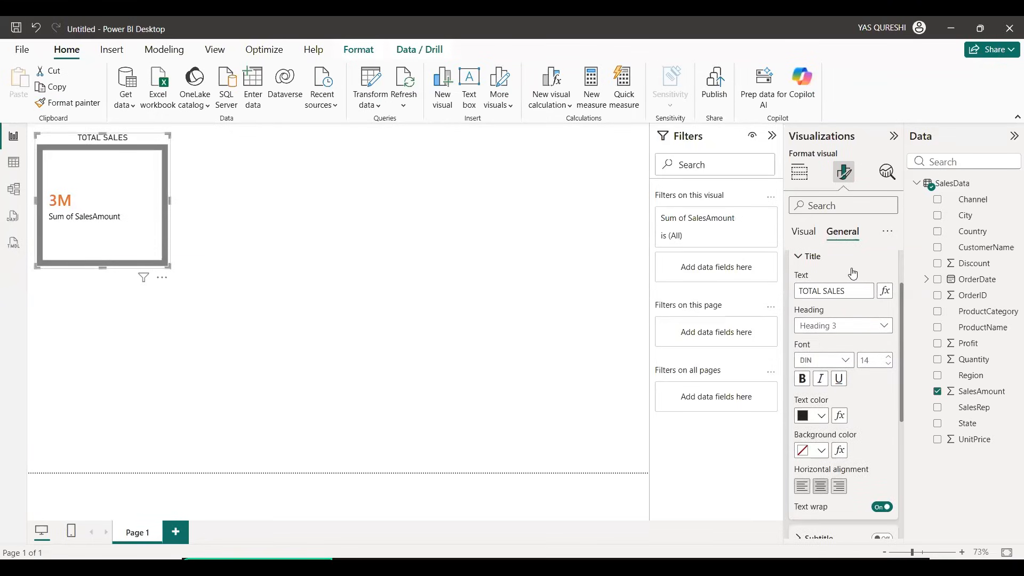
# Step: Try the Rounded rectangle and Snipped tab, both top shapes for the card, and look through its callout settings
pyautogui.click(804, 232)
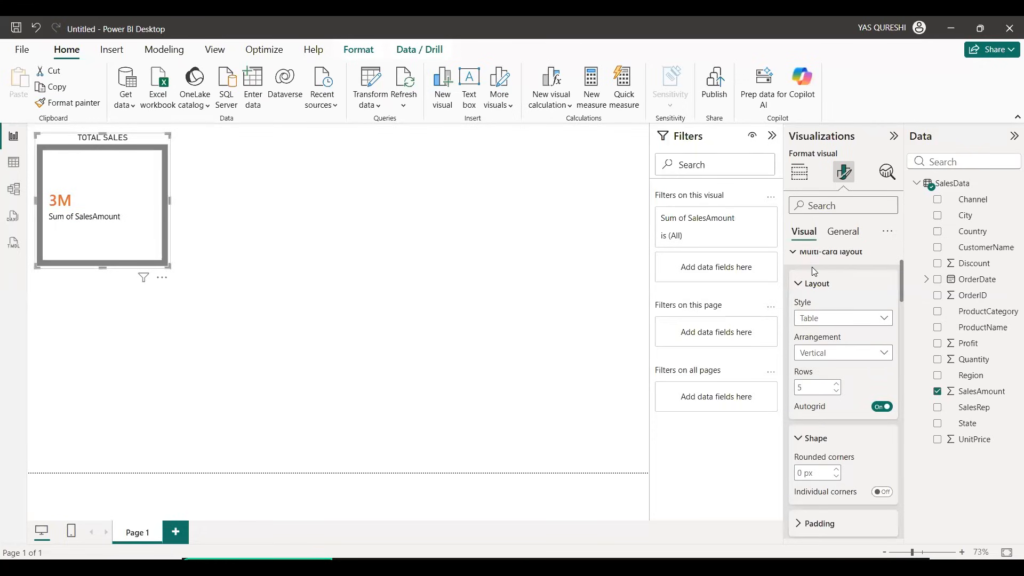
pyautogui.click(811, 258)
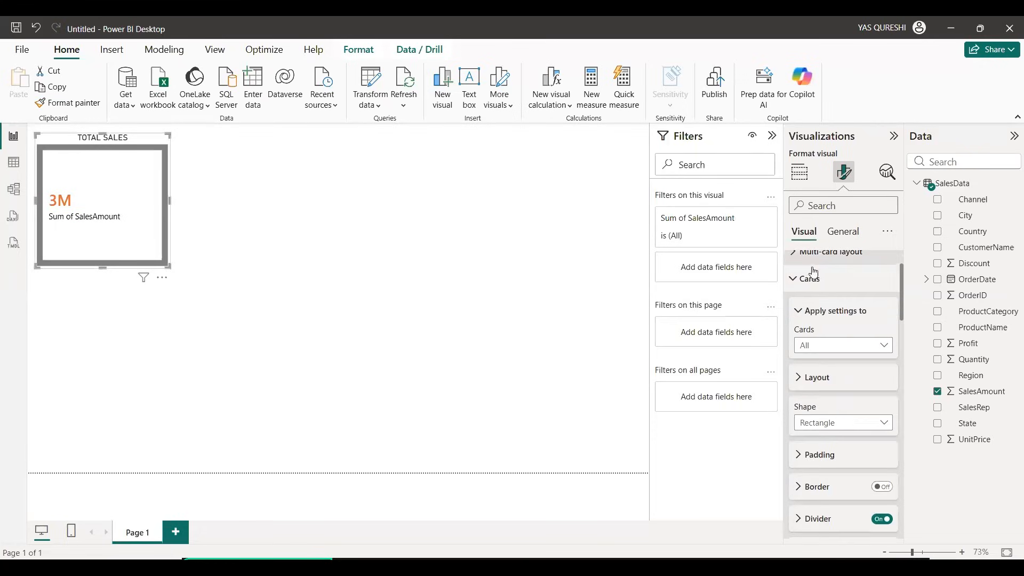
pyautogui.click(838, 379)
pyautogui.scroll(-3, 841, 357)
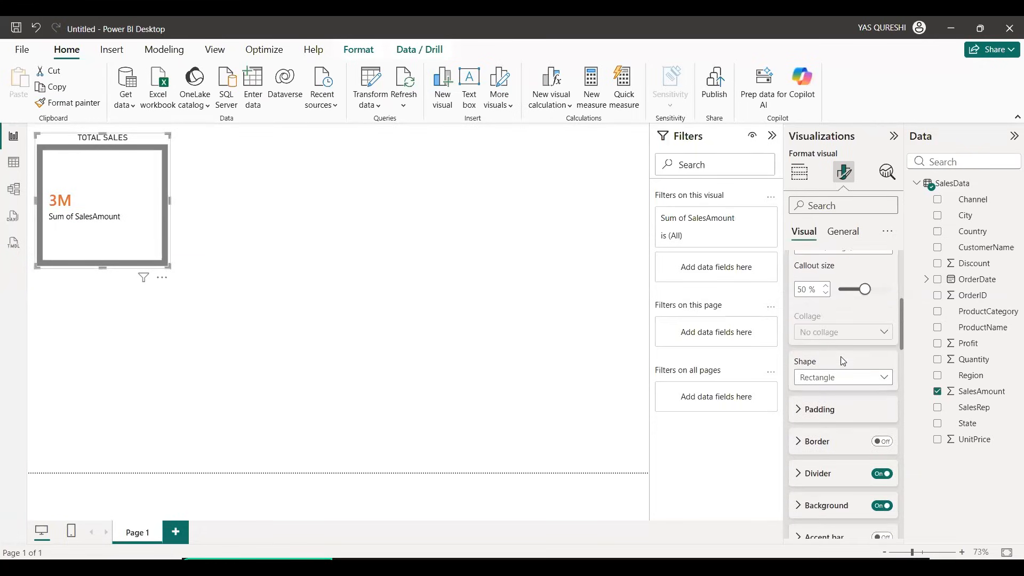
pyautogui.click(875, 378)
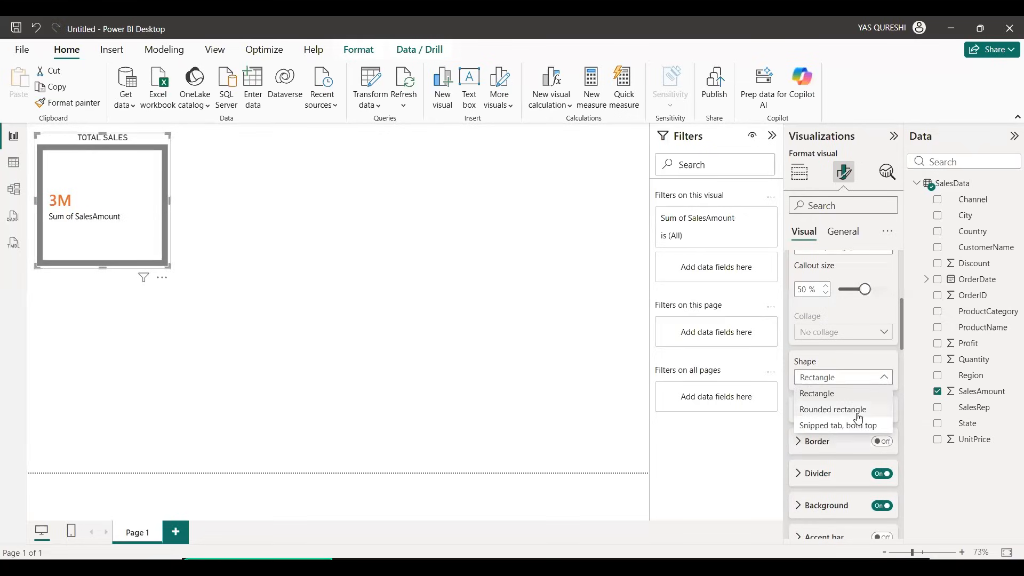
pyautogui.click(858, 418)
pyautogui.click(877, 378)
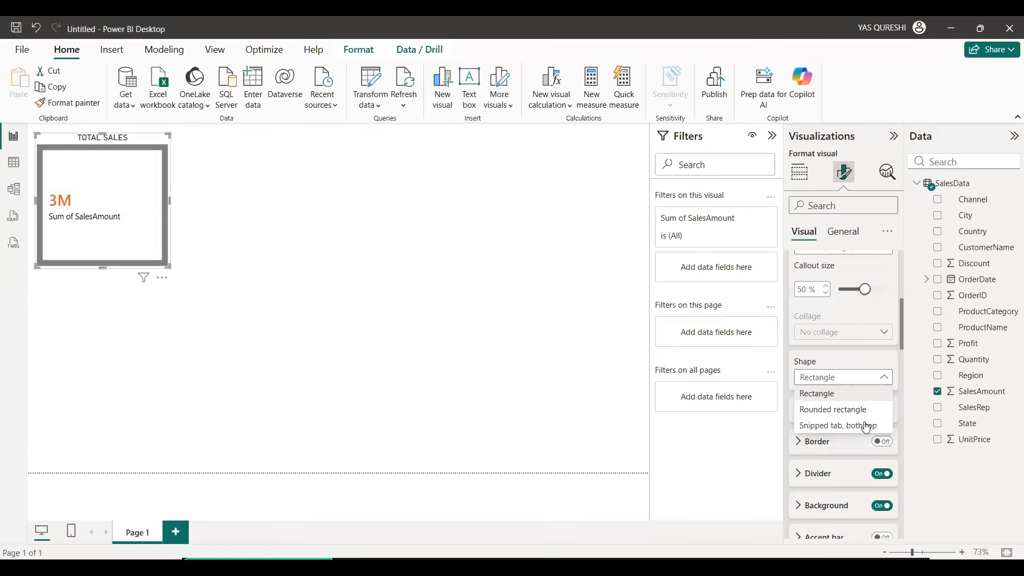
pyautogui.click(866, 425)
pyautogui.scroll(-3, 860, 397)
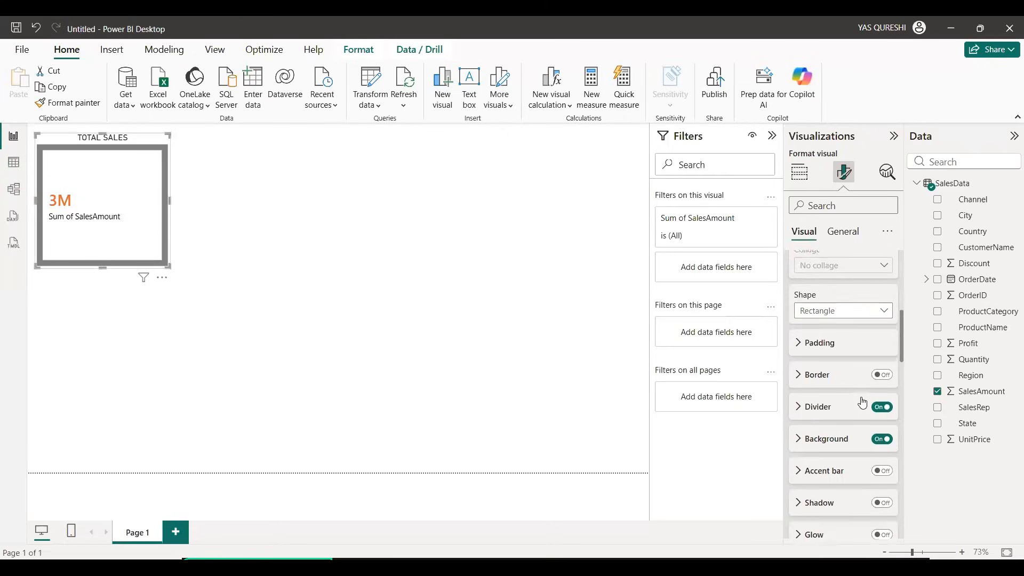
pyautogui.scroll(-3, 848, 381)
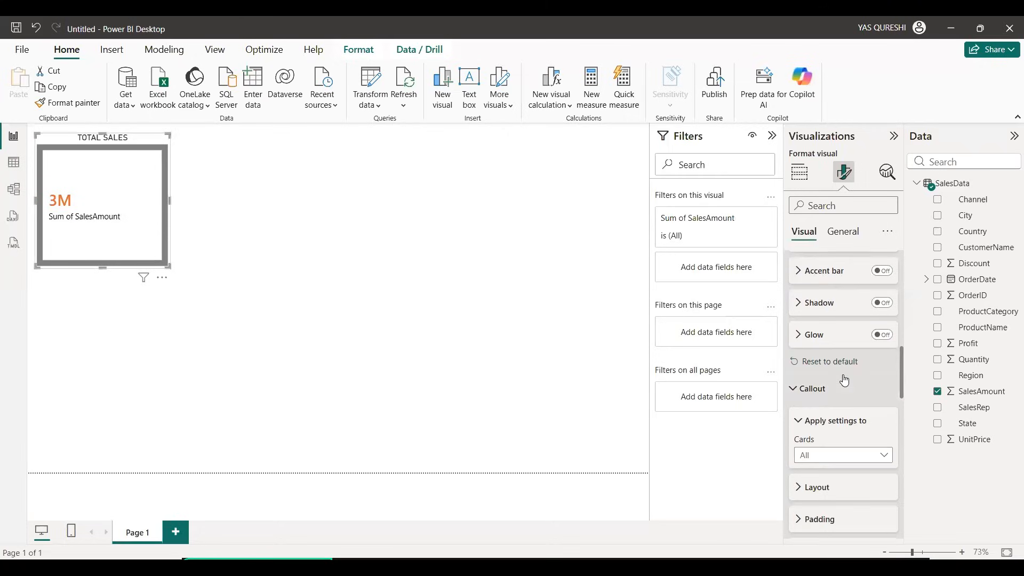
pyautogui.scroll(-3, 845, 379)
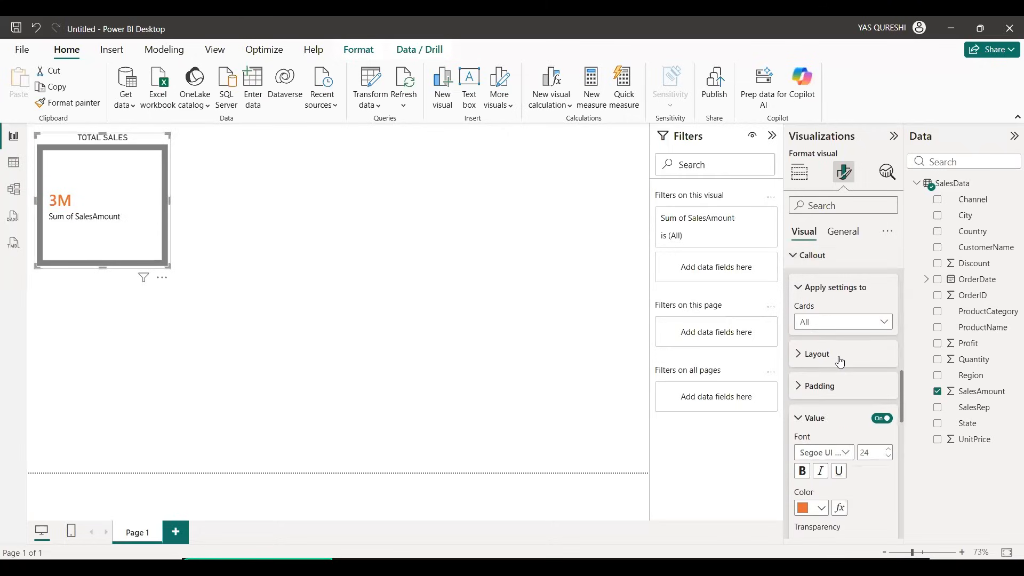
pyautogui.scroll(-5, 841, 361)
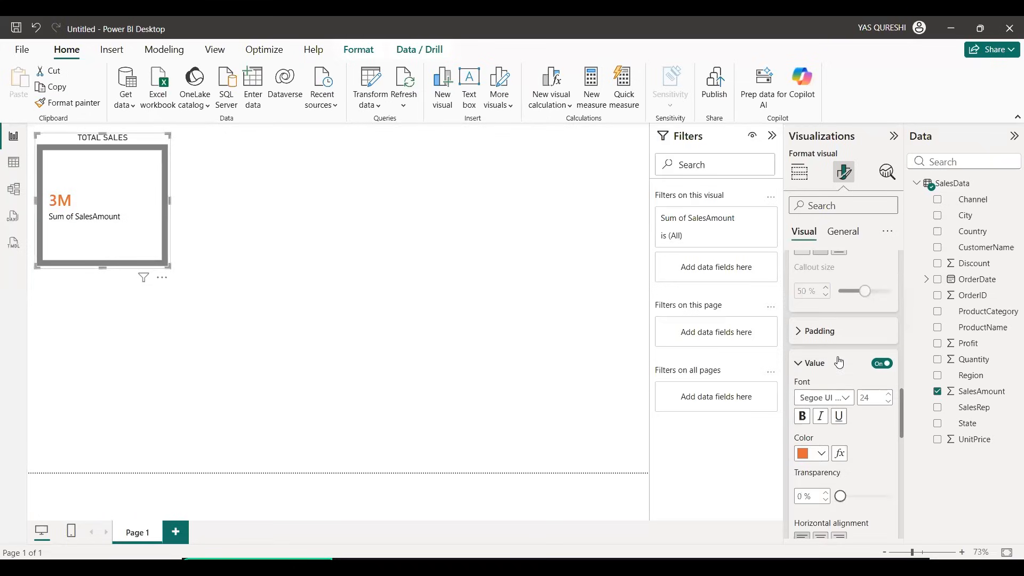
pyautogui.scroll(2, 860, 268)
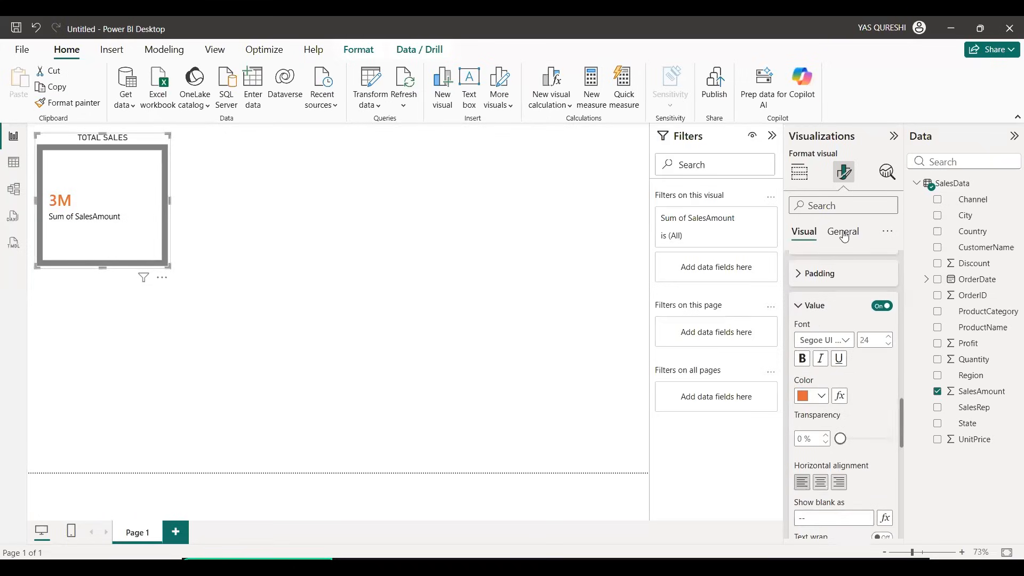
# Step: Show the card's size properties, increase its height to about 329 and try widening it to about 473
pyautogui.click(844, 237)
pyautogui.scroll(4, 851, 288)
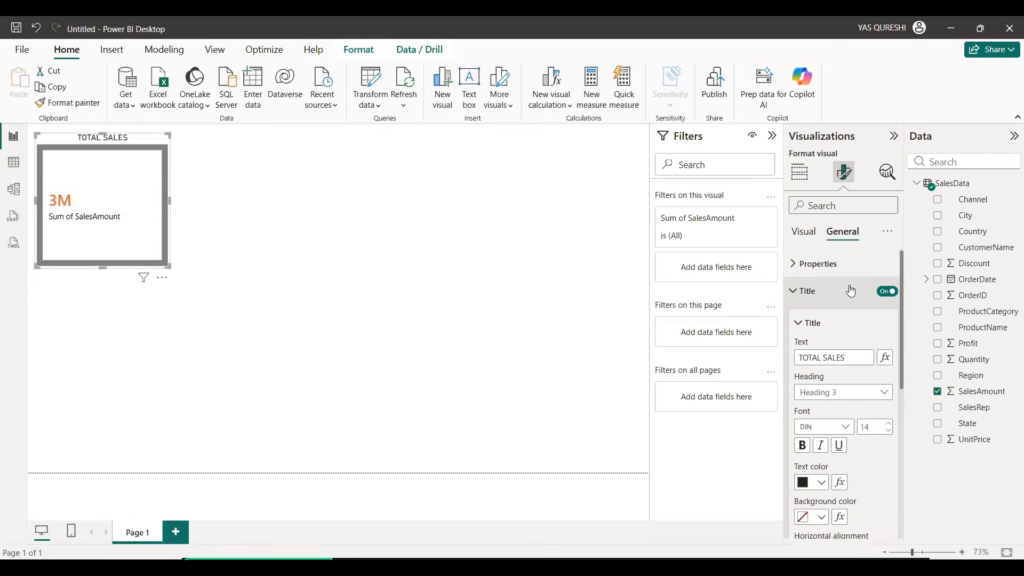
pyautogui.click(835, 273)
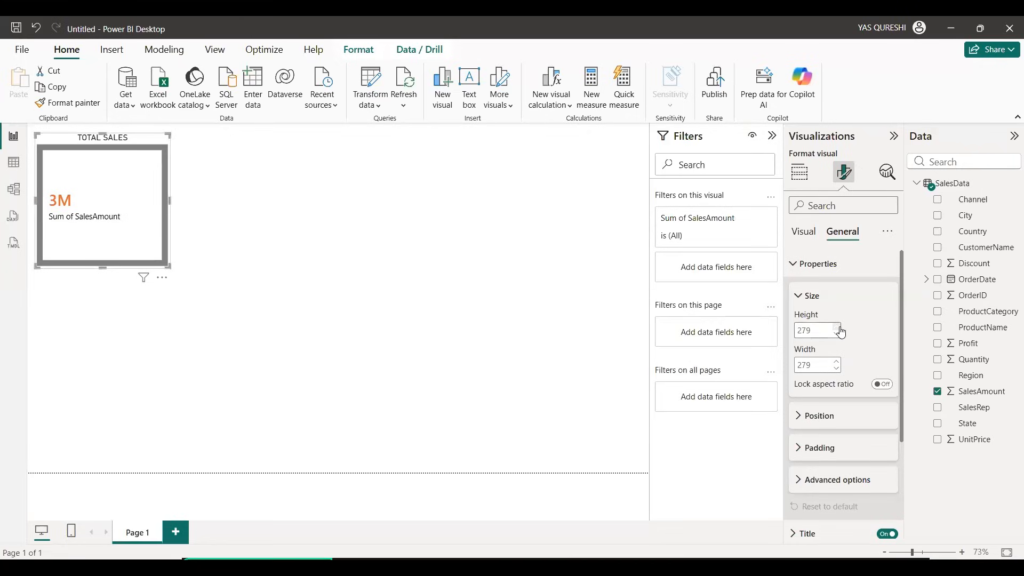
pyautogui.click(840, 328)
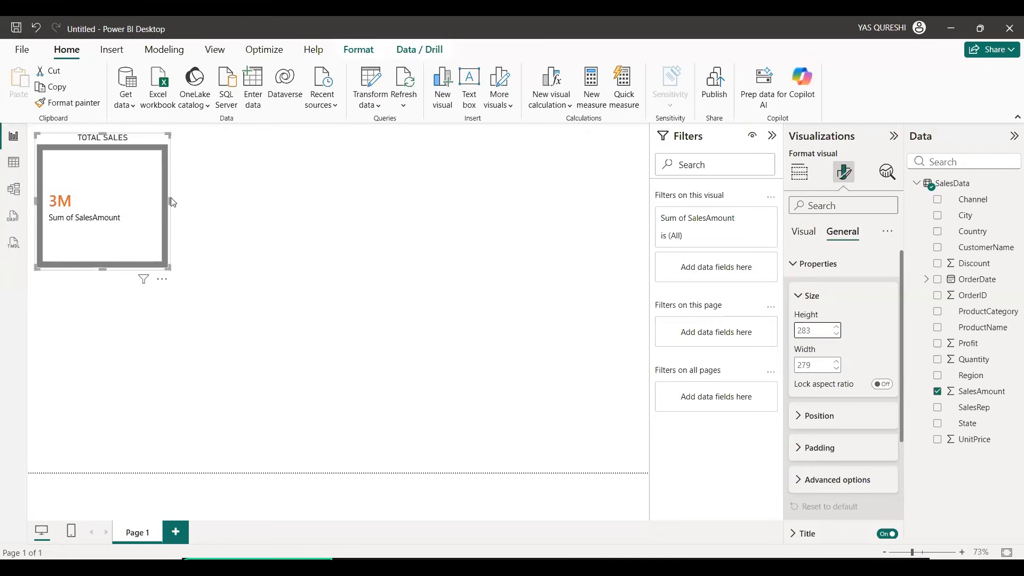
pyautogui.moveTo(170, 201); pyautogui.dragTo(264, 203)
pyautogui.moveTo(150, 268); pyautogui.dragTo(154, 291)
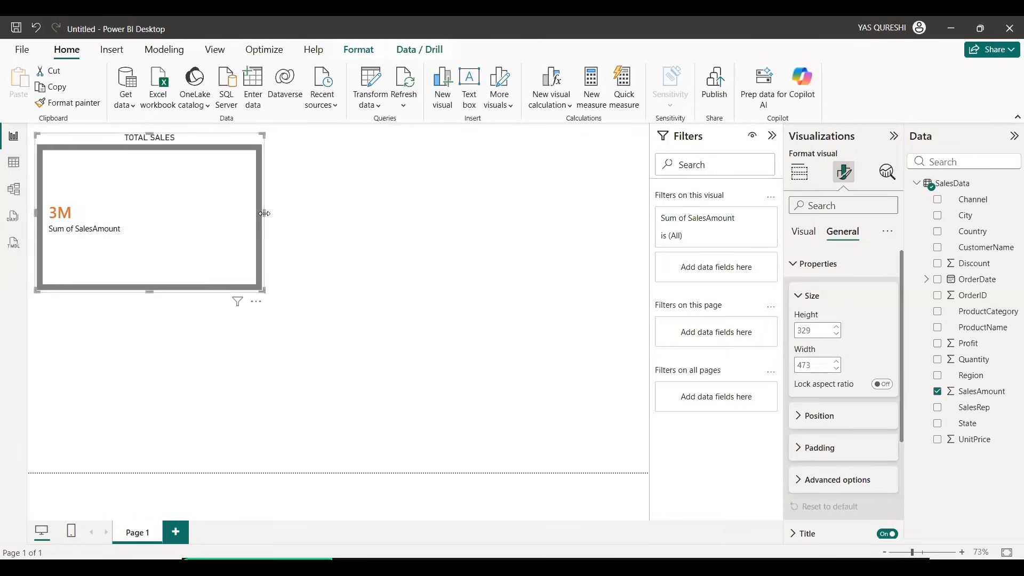
# Step: Look through the card's general title, effects and data format settings
pyautogui.scroll(-3, 832, 323)
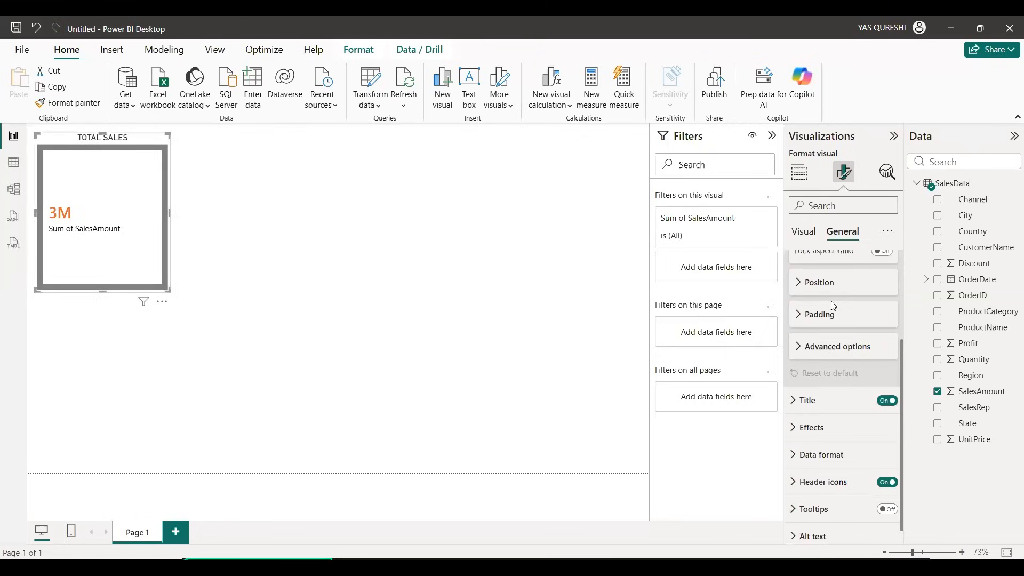
pyautogui.click(836, 391)
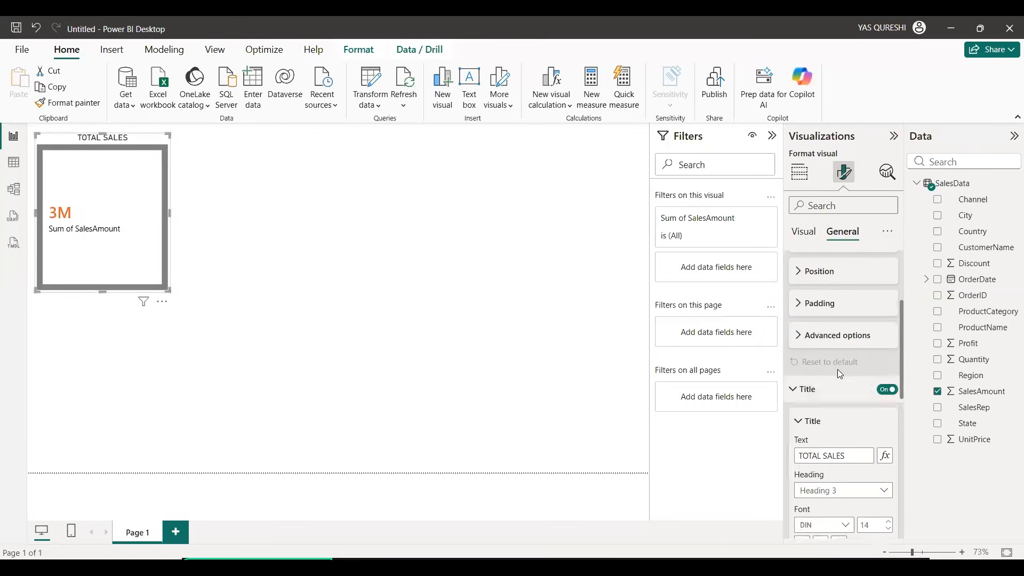
pyautogui.scroll(-2, 838, 371)
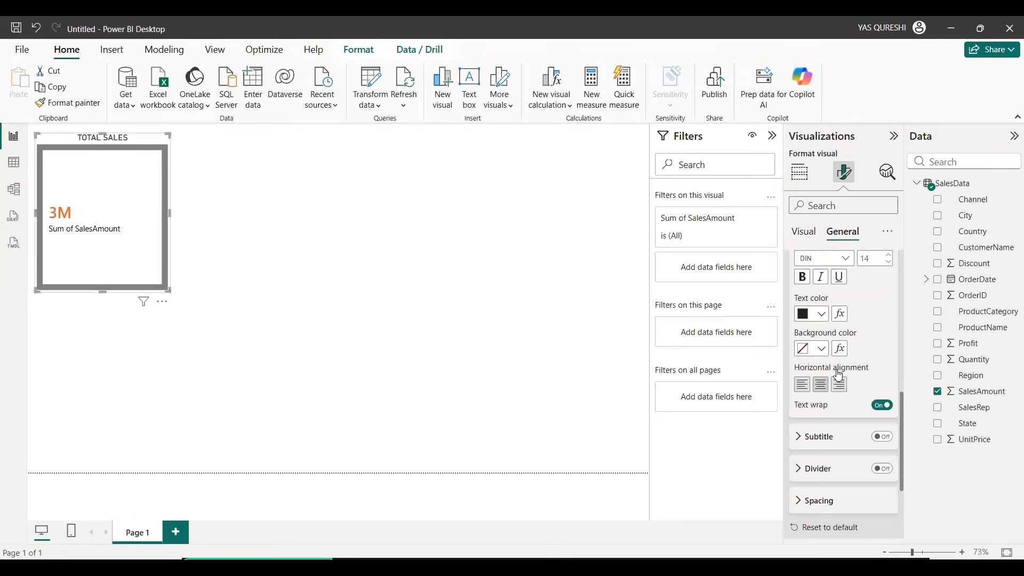
pyautogui.scroll(-2, 830, 370)
pyautogui.click(824, 420)
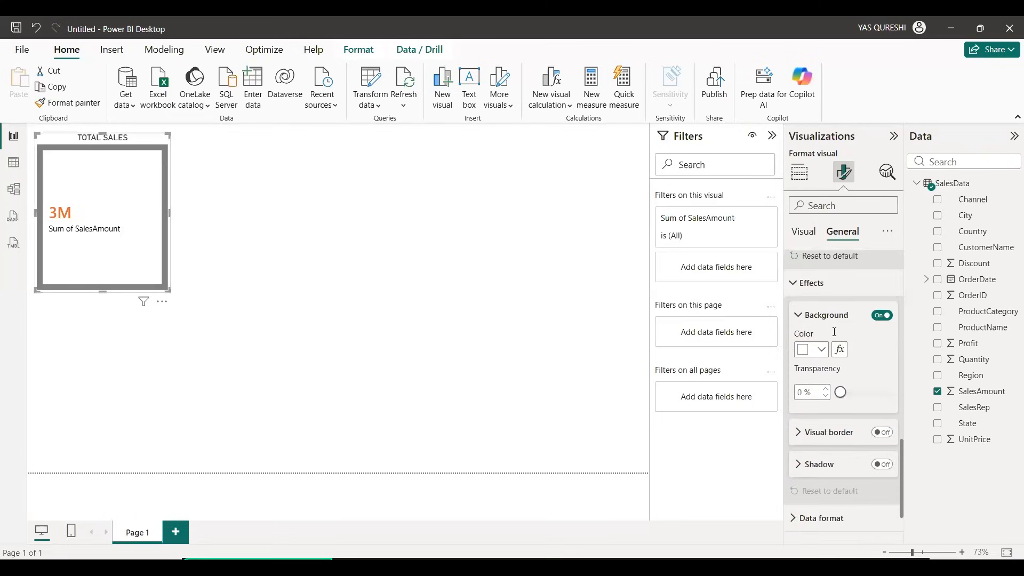
pyautogui.scroll(-1, 833, 363)
pyautogui.click(824, 450)
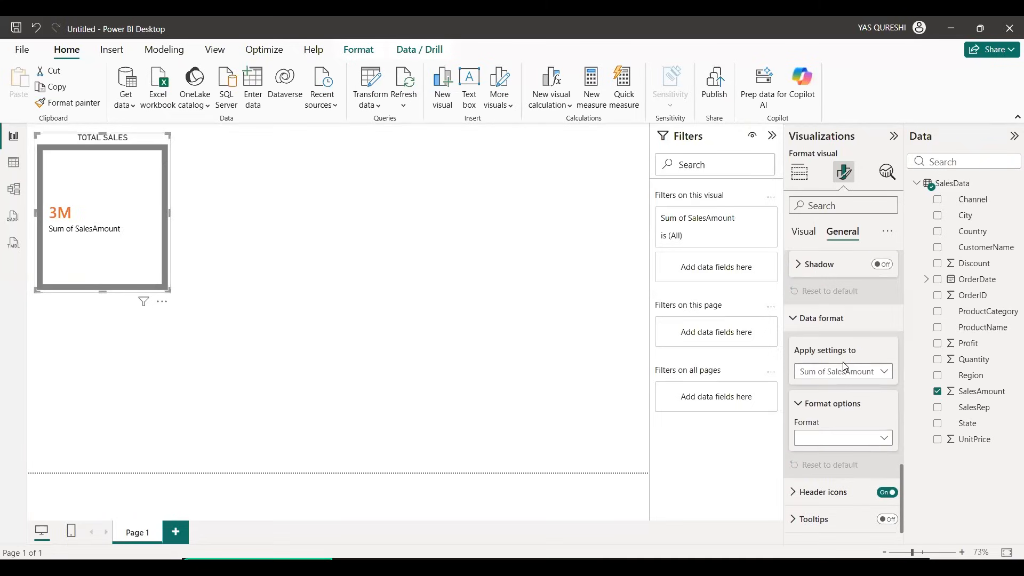
pyautogui.scroll(-1, 841, 366)
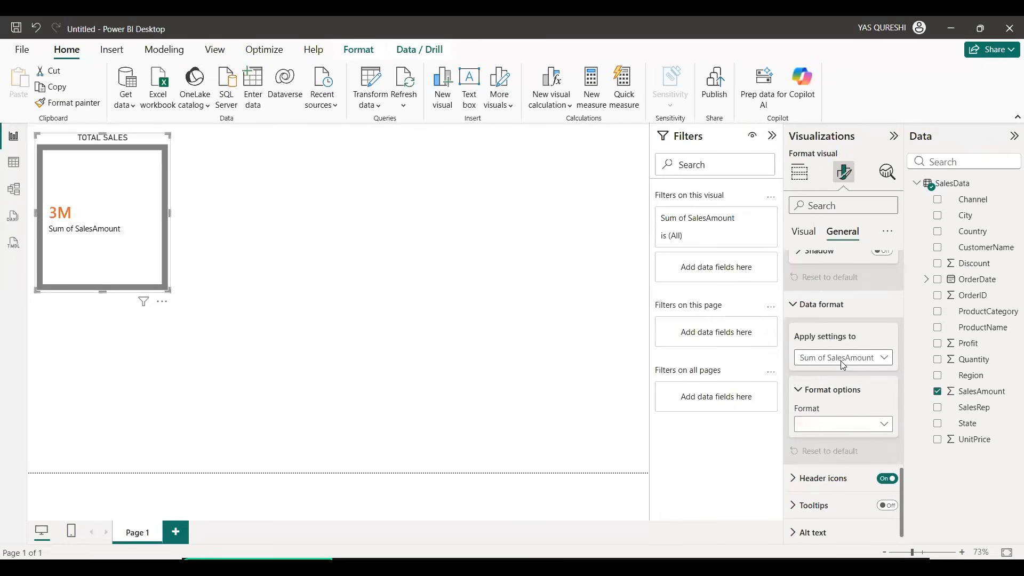
# Step: Try the Whole number and Decimal number formats for Sum of SalesAmount and settle on General
pyautogui.click(844, 427)
pyautogui.click(863, 432)
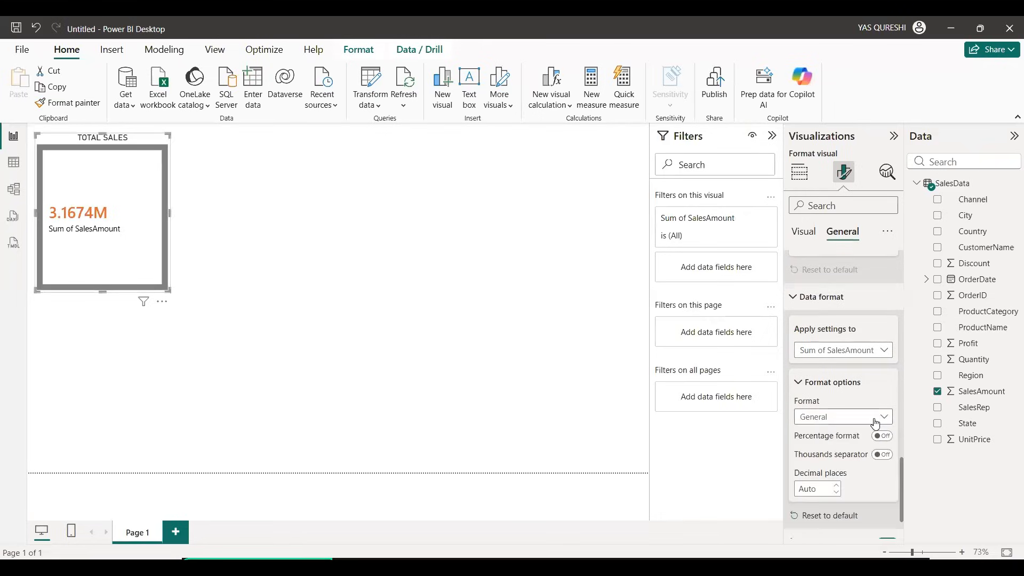
pyautogui.click(878, 456)
pyautogui.click(881, 418)
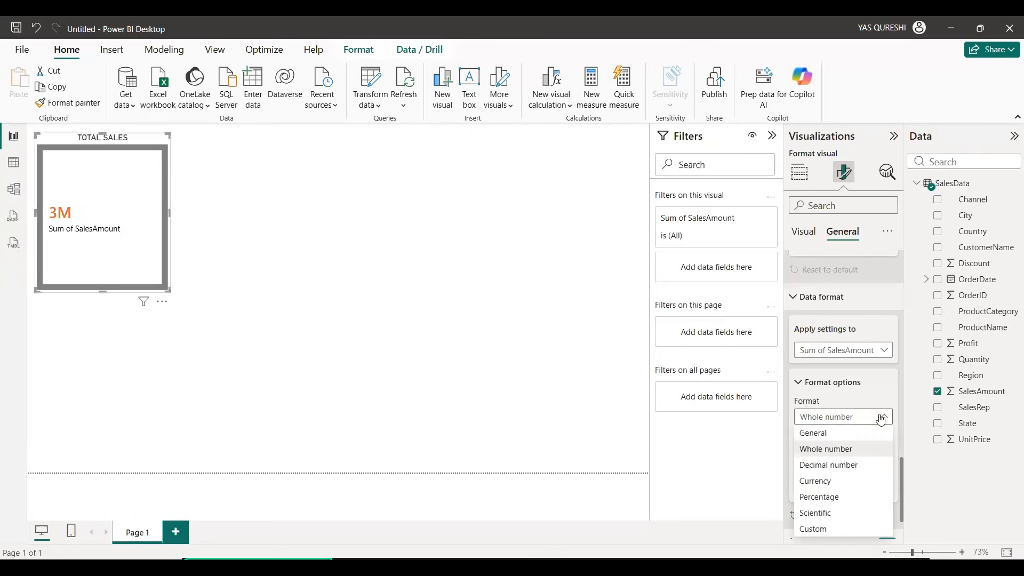
pyautogui.click(843, 468)
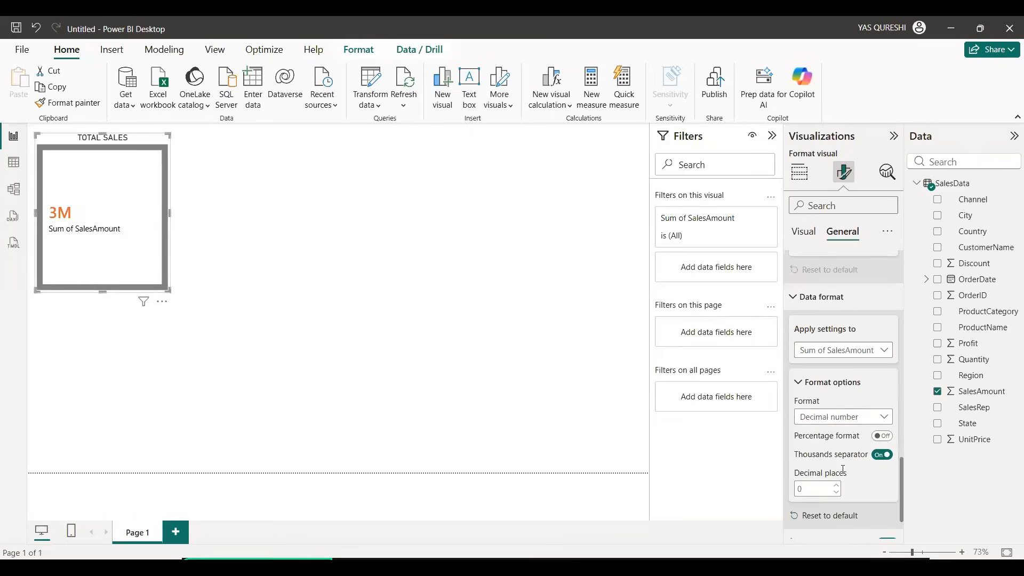
pyautogui.click(887, 421)
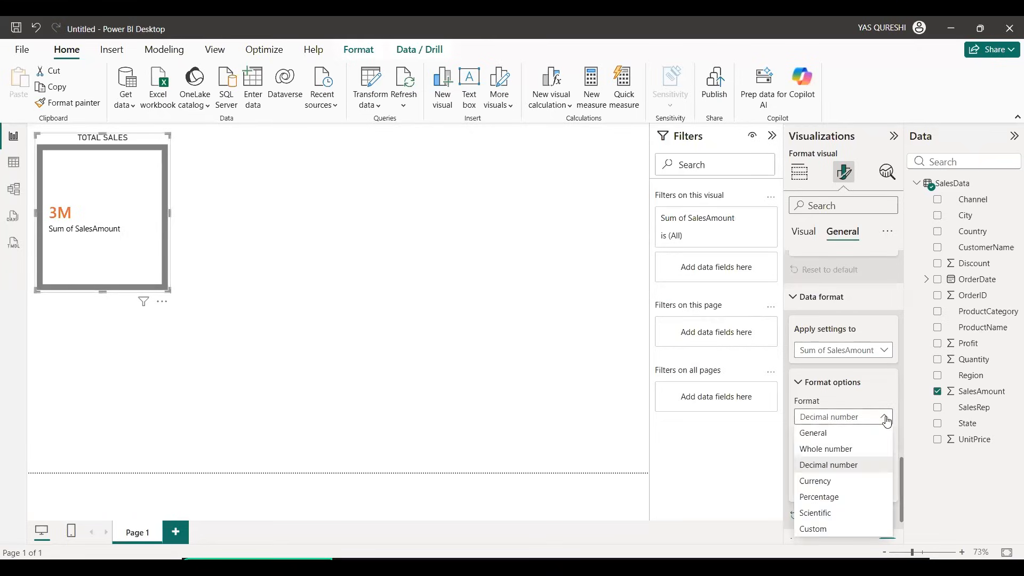
pyautogui.click(856, 435)
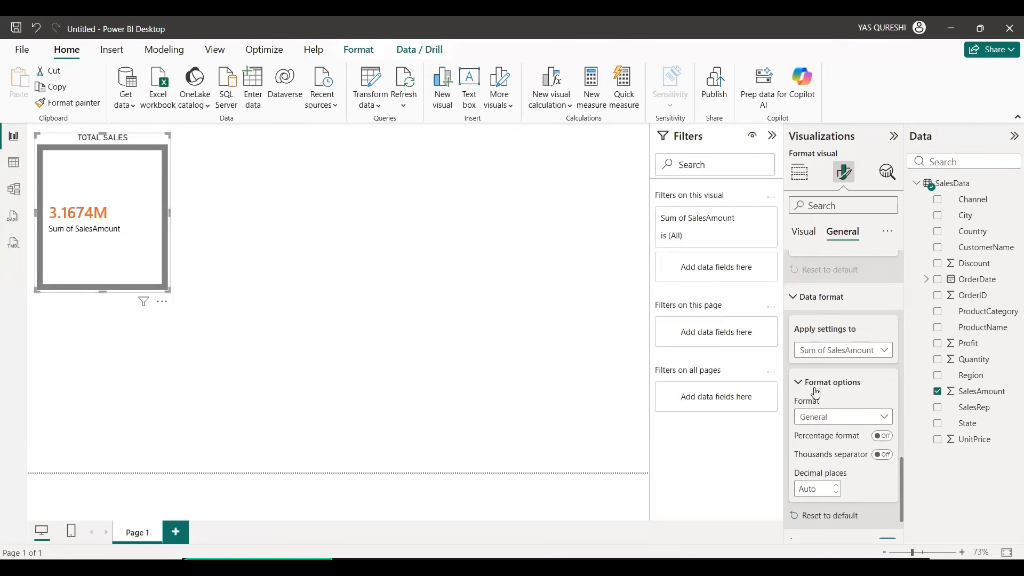
# Step: Turn on the thousands separator for Sum of SalesAmount and set its decimal places to 2
pyautogui.scroll(-1, 892, 397)
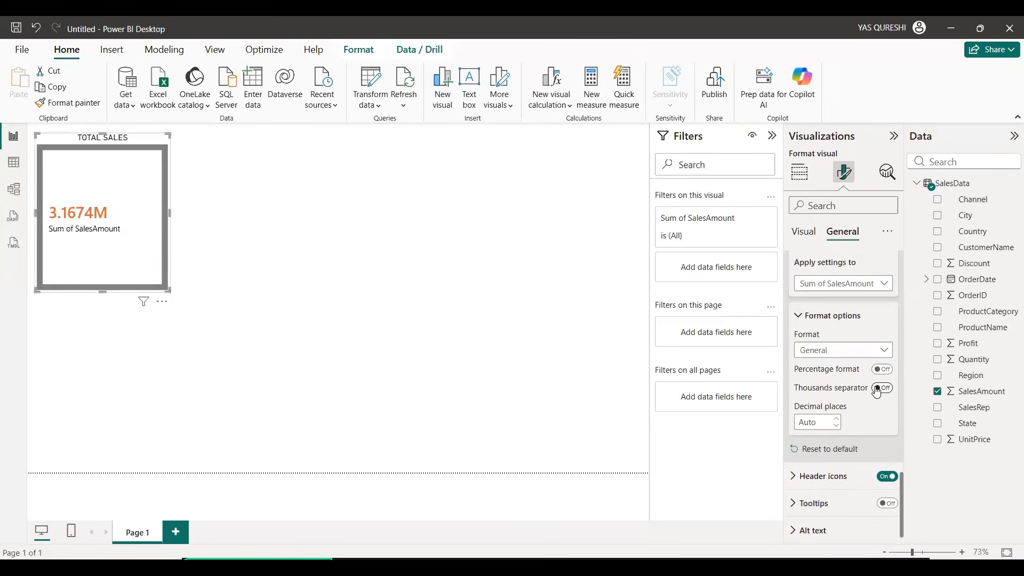
pyautogui.click(878, 389)
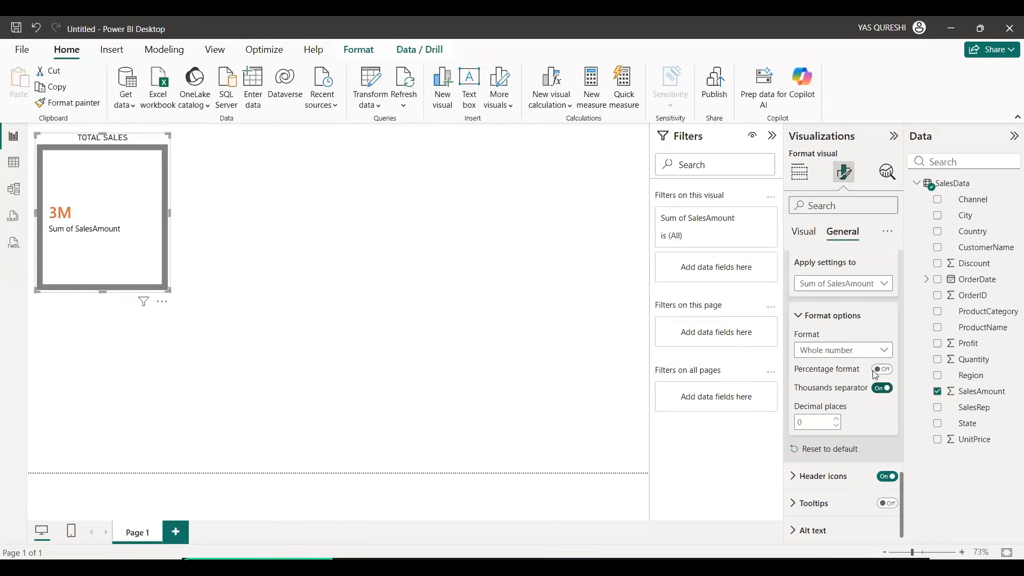
pyautogui.click(807, 416)
pyautogui.press('BackSpace')
pyautogui.write('2')
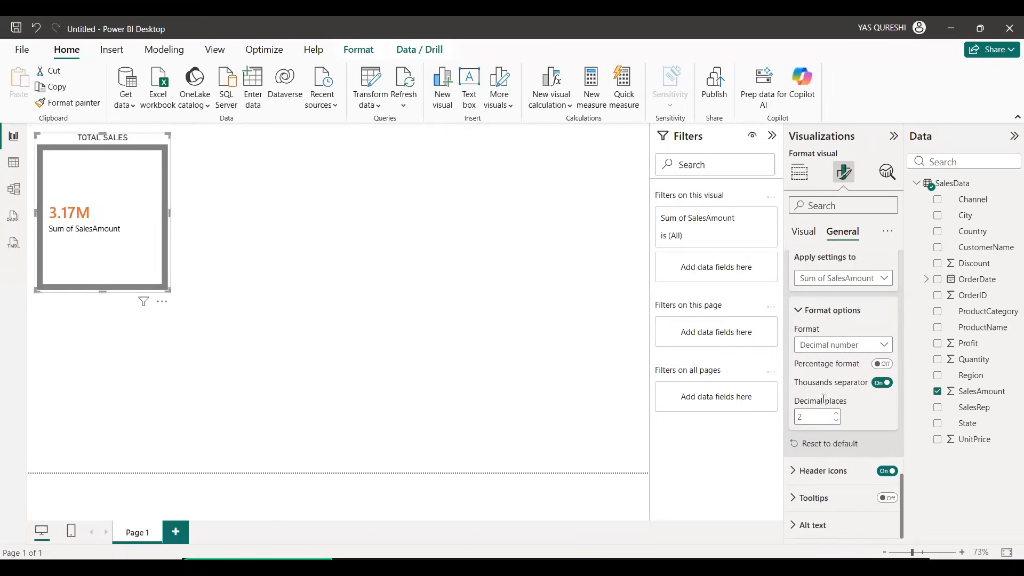
pyautogui.click(823, 398)
pyautogui.scroll(15, 836, 389)
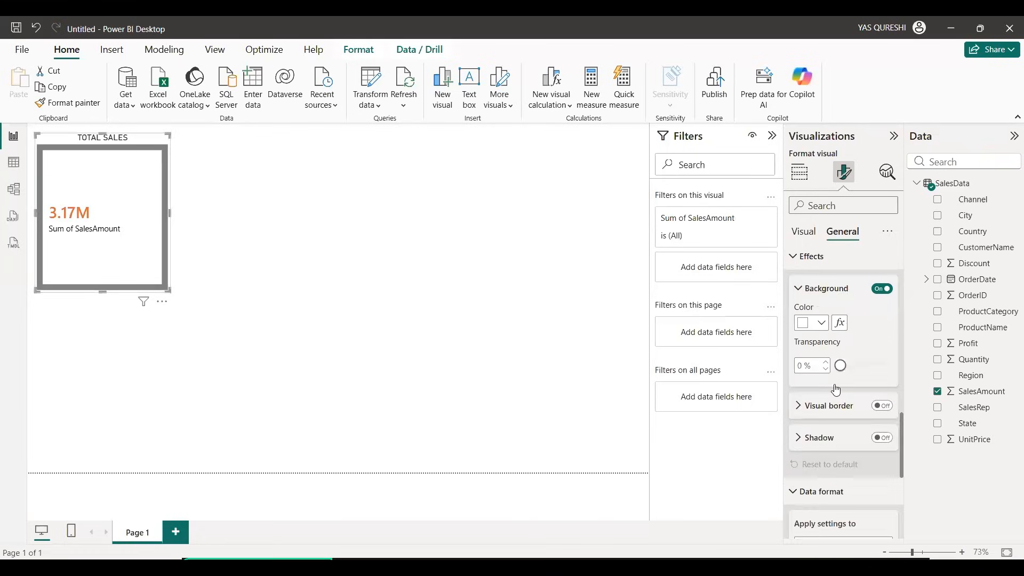
# Step: Collapse the card's general format sections and reduce the TOTAL SALES card's height from its lower edge
pyautogui.scroll(5, 835, 390)
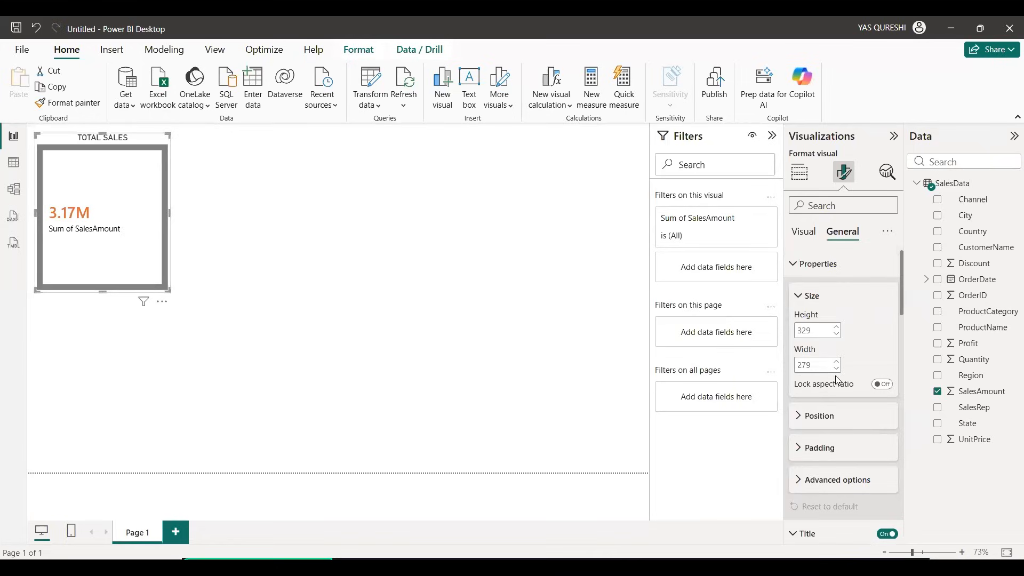
pyautogui.click(803, 264)
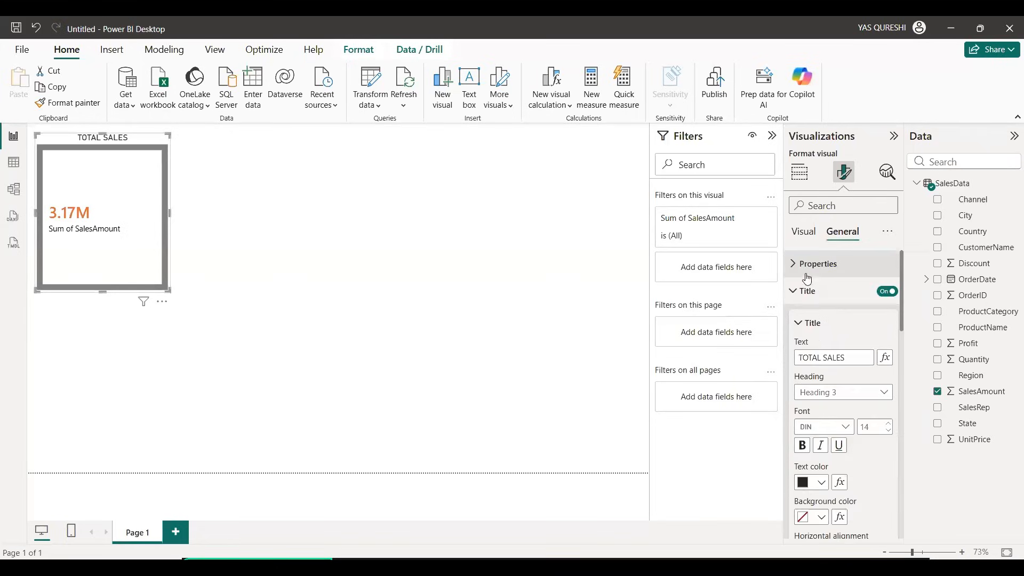
pyautogui.click(809, 292)
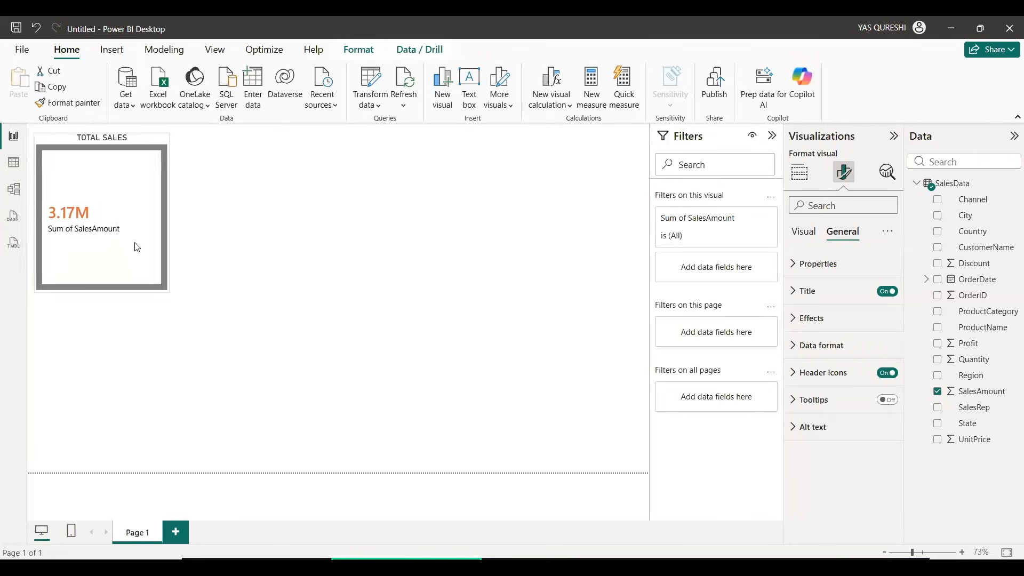
pyautogui.moveTo(99, 280); pyautogui.dragTo(94, 249)
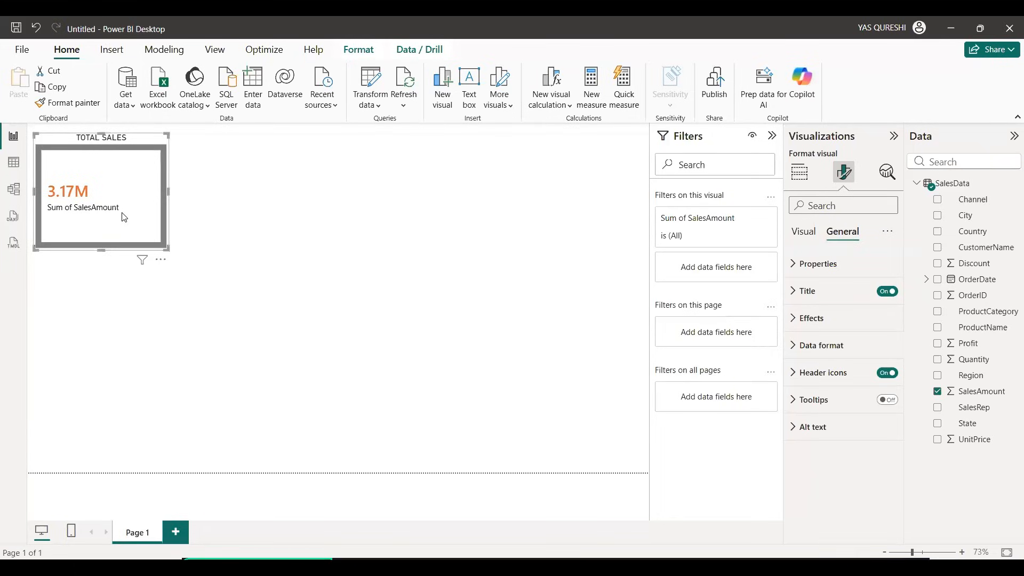
# Step: Duplicate the TOTAL SALES card and place the copy to the right of the original
pyautogui.hotkey('ctrl', 'c')
pyautogui.hotkey('ctrl', 'v')
pyautogui.moveTo(117, 217); pyautogui.dragTo(271, 215)
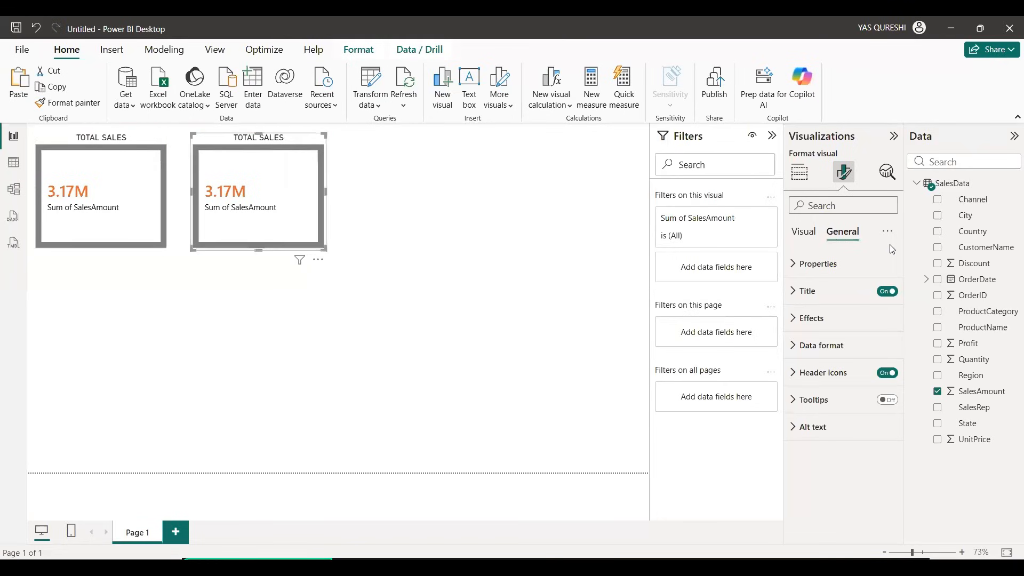
# Step: Replace the SalesAmount value of the copied card with the Profit field
pyautogui.click(800, 172)
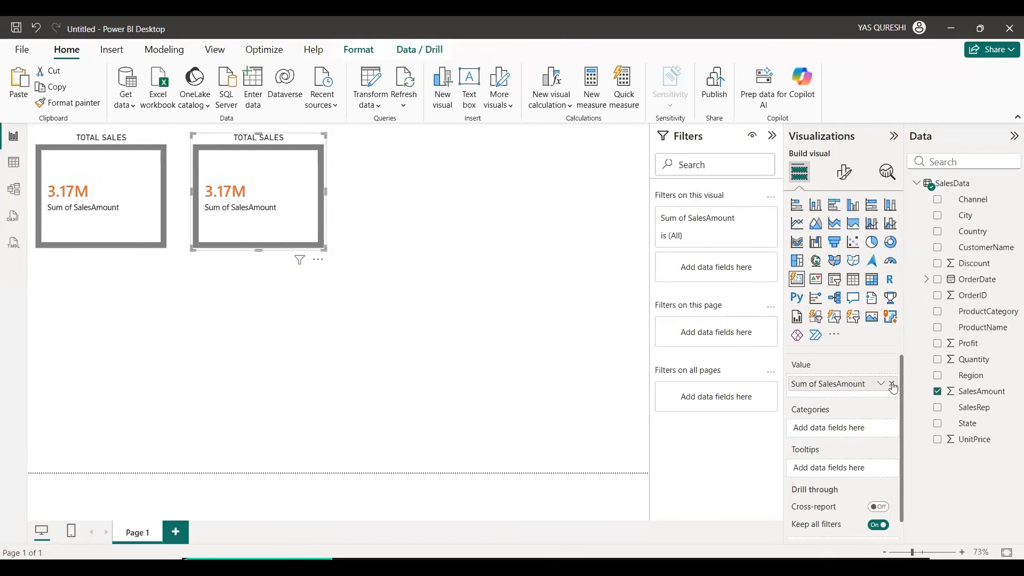
pyautogui.click(894, 384)
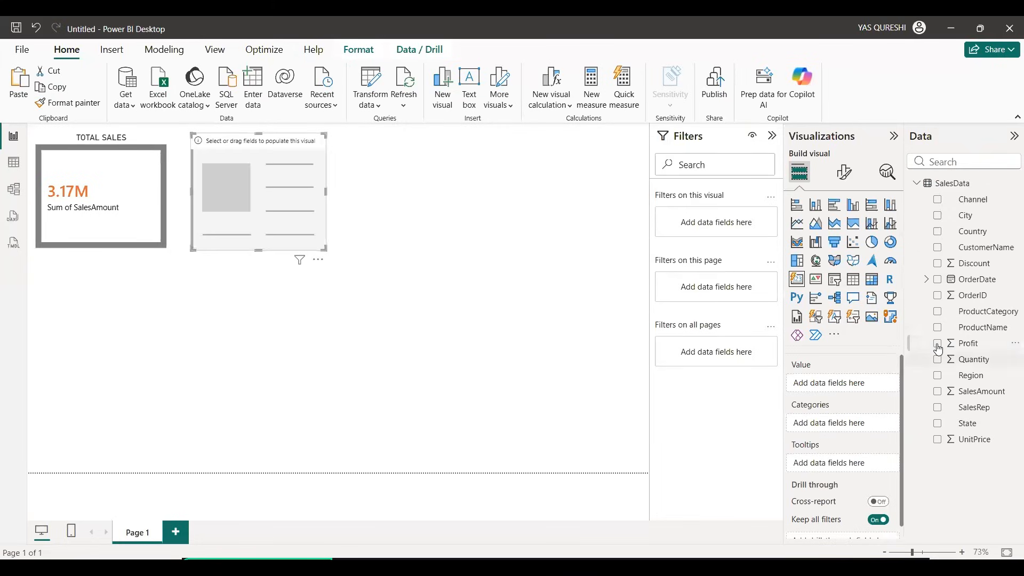
pyautogui.click(938, 344)
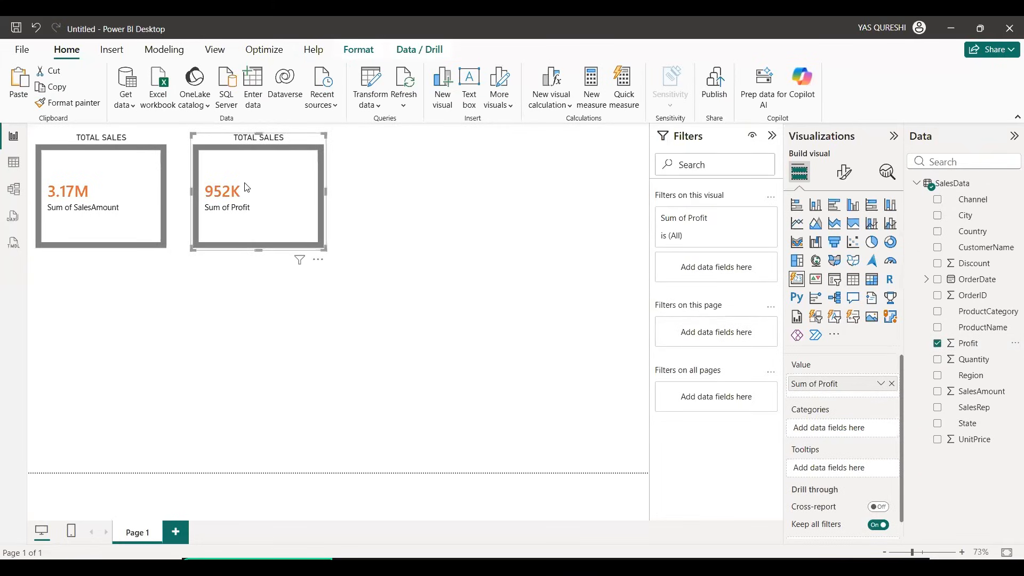
# Step: Change the title text of the Sum of Profit card to TOTAL PROFIT
pyautogui.click(844, 172)
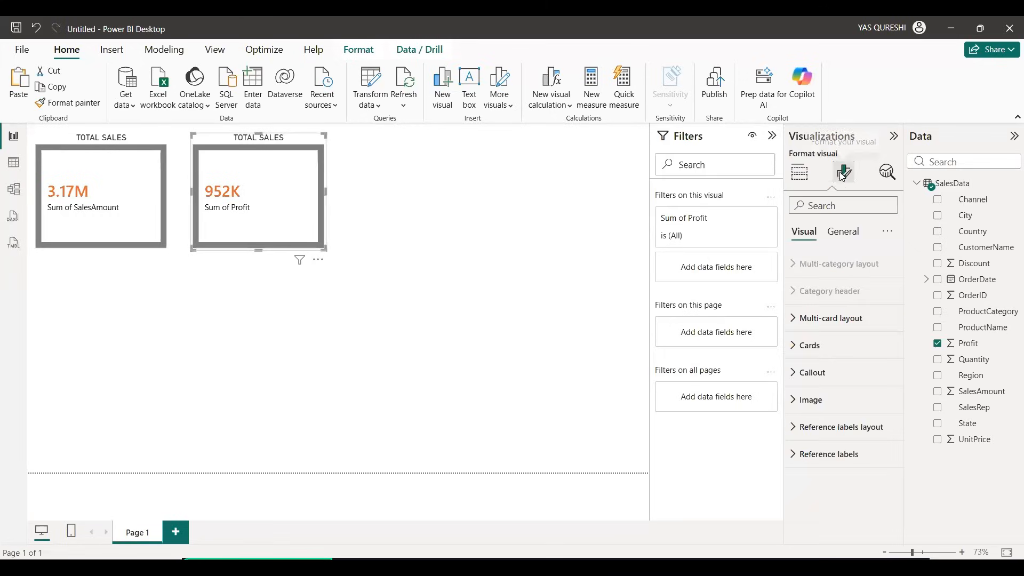
pyautogui.click(847, 233)
pyautogui.click(815, 291)
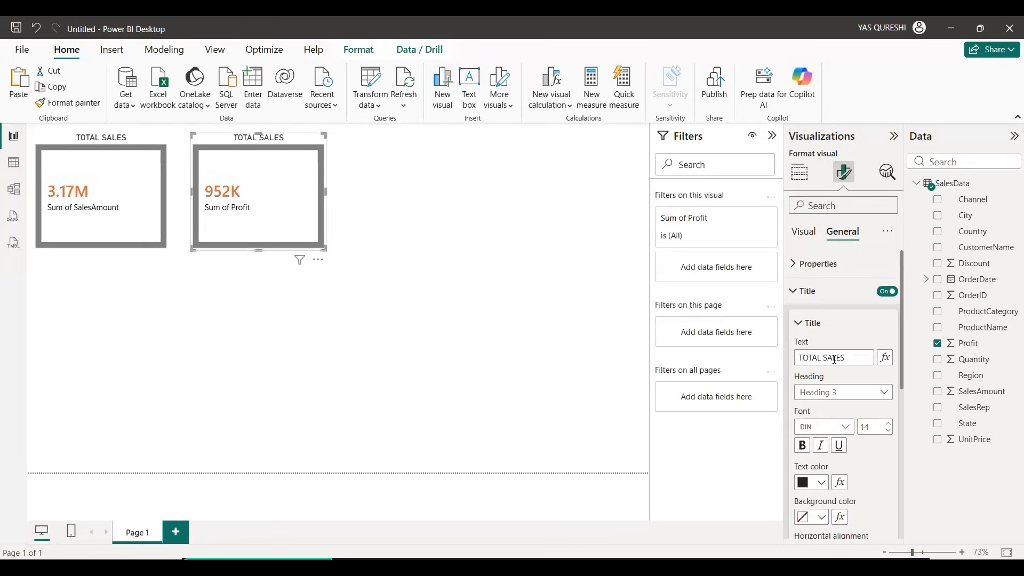
pyautogui.click(825, 357)
pyautogui.press('Delete')
pyautogui.press('Delete')
pyautogui.press('Delete')
pyautogui.press('Delete')
pyautogui.press('Delete')
pyautogui.write('PROFIT')
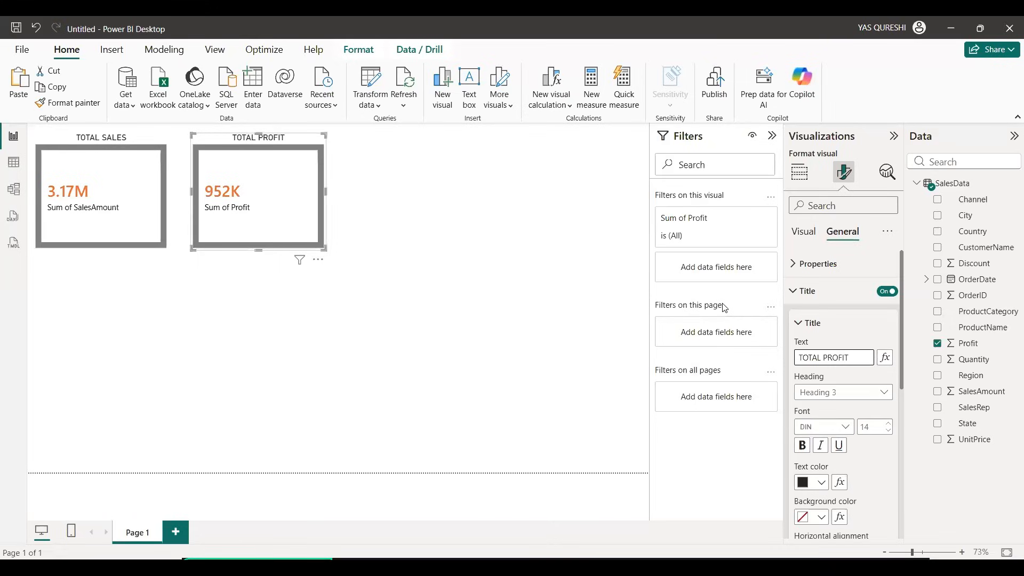
pyautogui.click(434, 257)
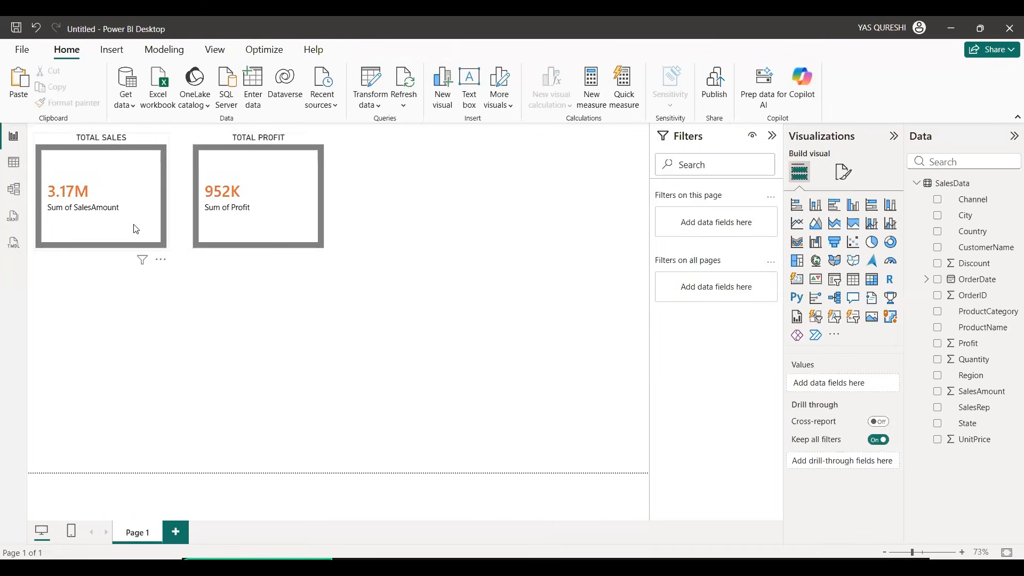
# Step: Move the TOTAL PROFIT card slightly closer to the TOTAL SALES card
pyautogui.click(97, 200)
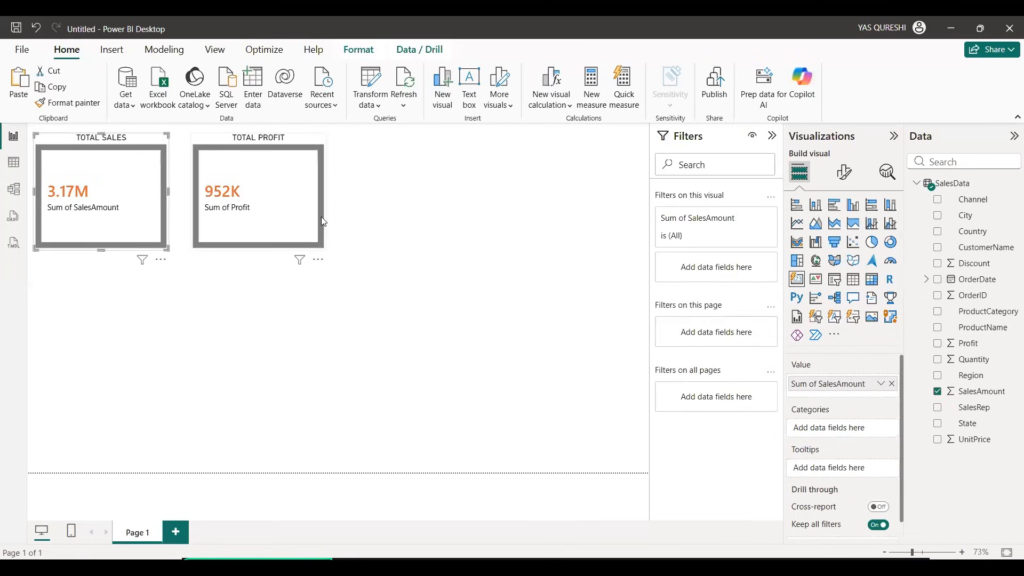
pyautogui.moveTo(283, 217); pyautogui.dragTo(277, 217)
pyautogui.click(468, 215)
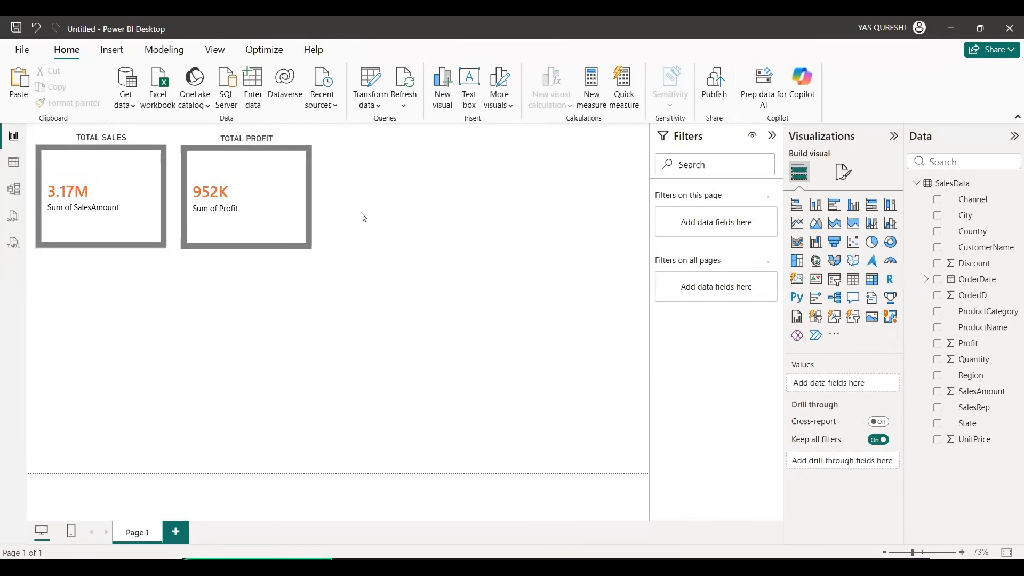
pyautogui.click(255, 213)
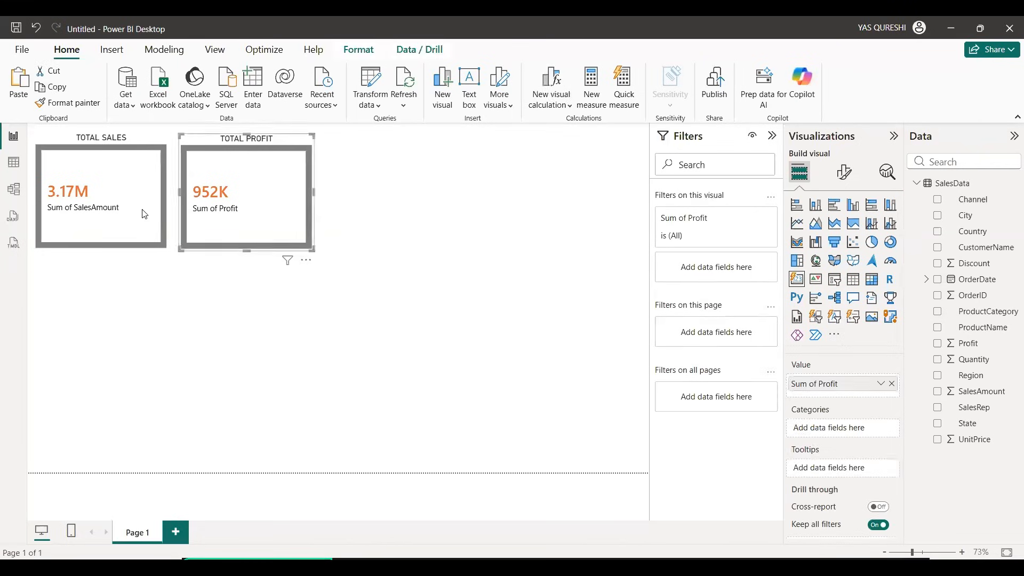
pyautogui.click(128, 214)
pyautogui.click(270, 208)
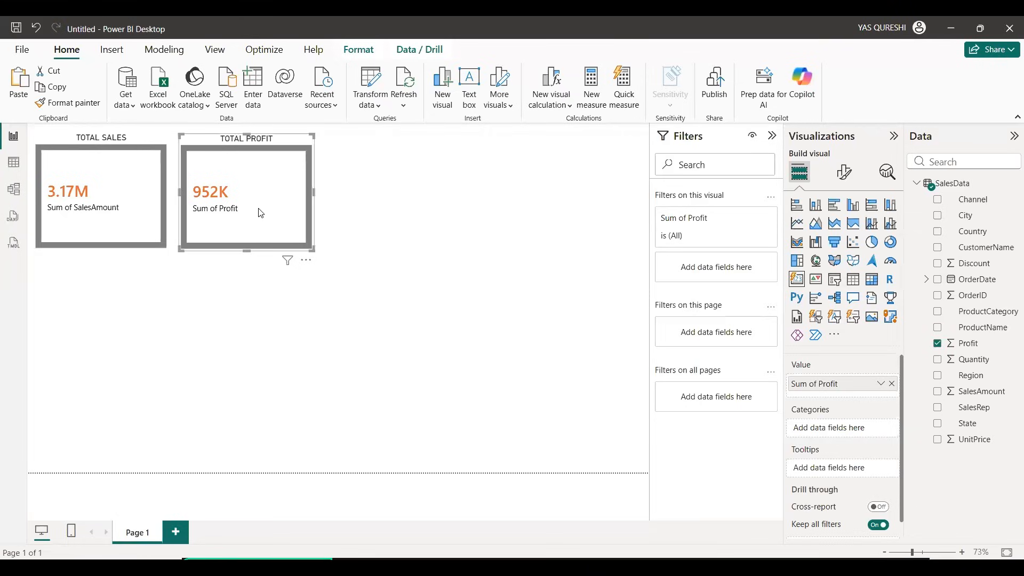
# Step: Try the Average, Minimum and Maximum aggregations for SalesAmount on the TOTAL SALES card and return it to Sum
pyautogui.click(140, 213)
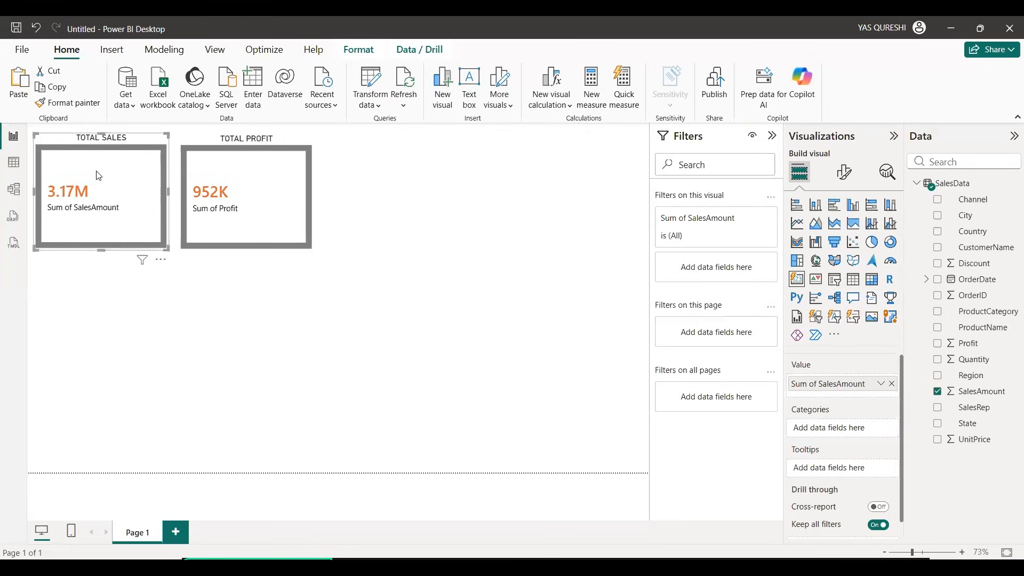
pyautogui.click(880, 383)
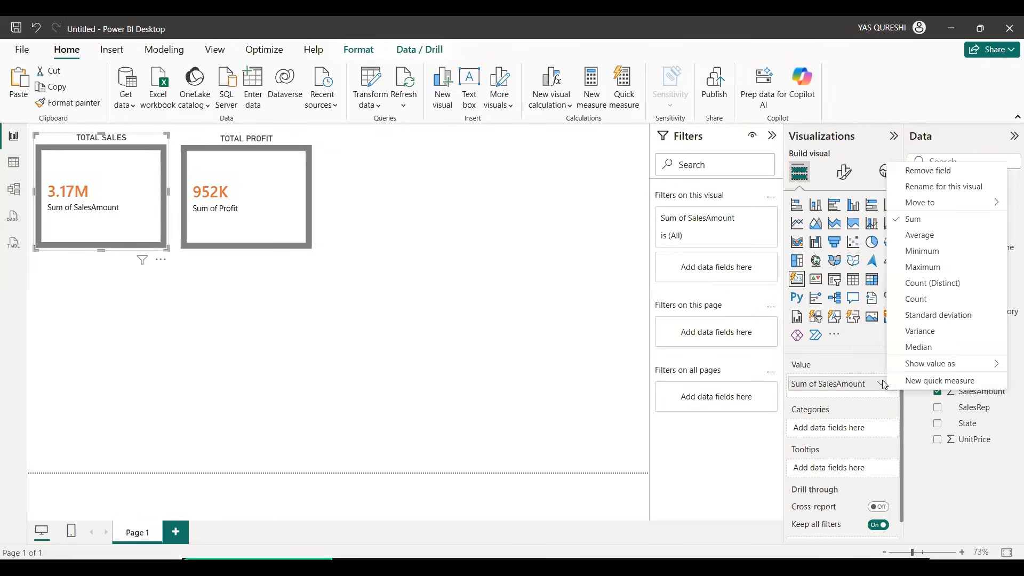
pyautogui.click(925, 235)
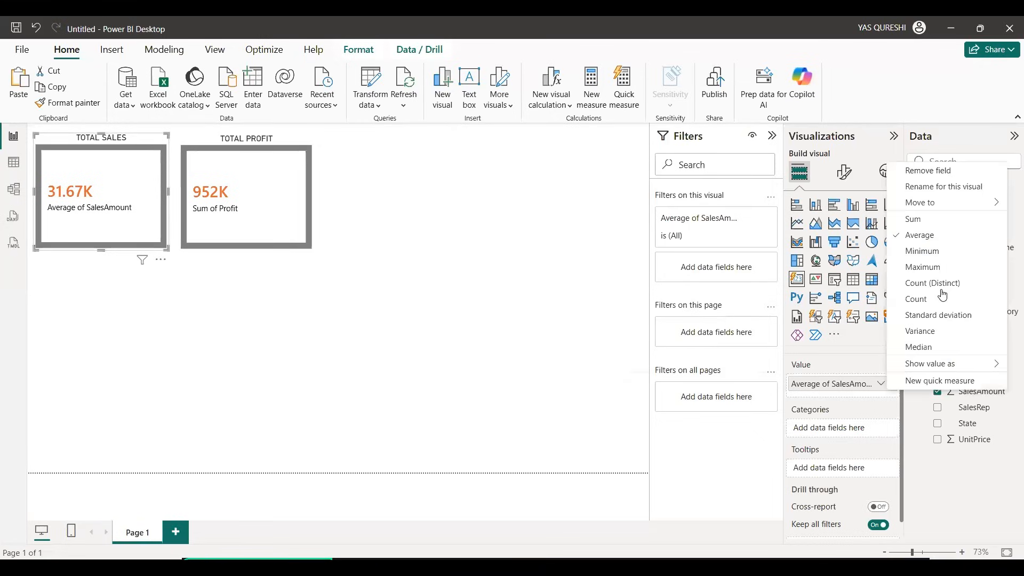
pyautogui.click(880, 383)
pyautogui.click(938, 253)
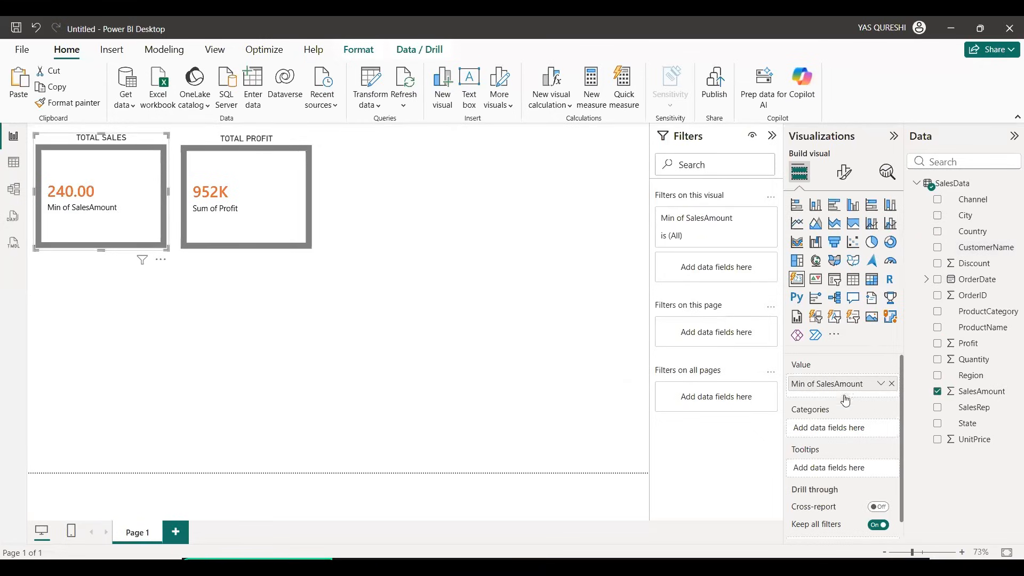
pyautogui.click(881, 383)
pyautogui.click(935, 270)
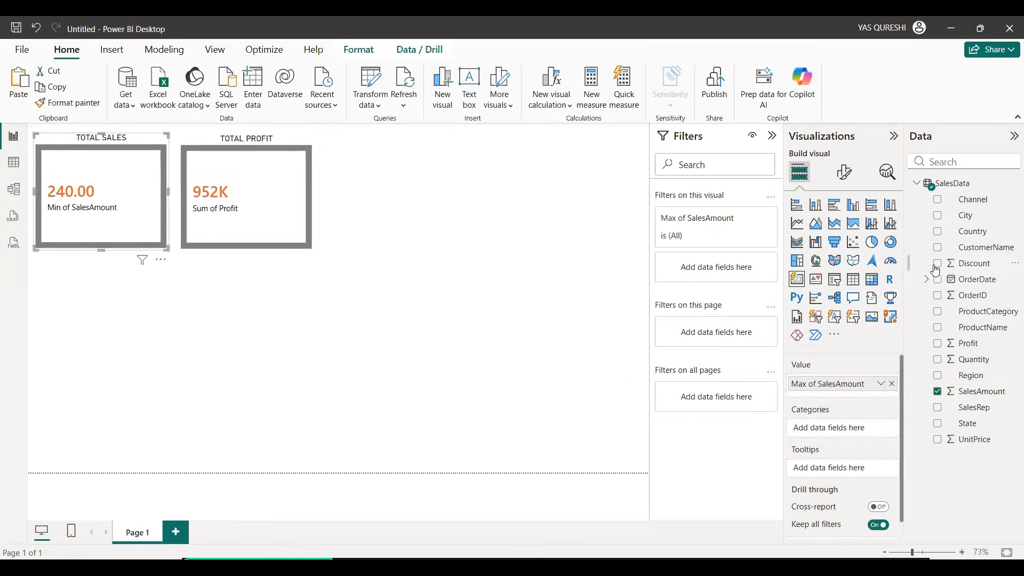
pyautogui.click(881, 383)
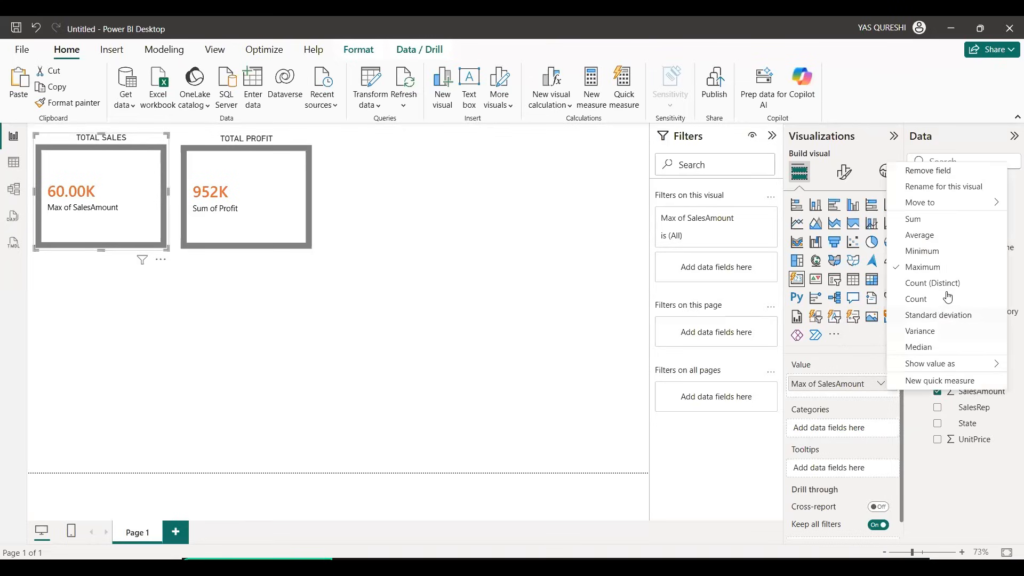
pyautogui.click(931, 223)
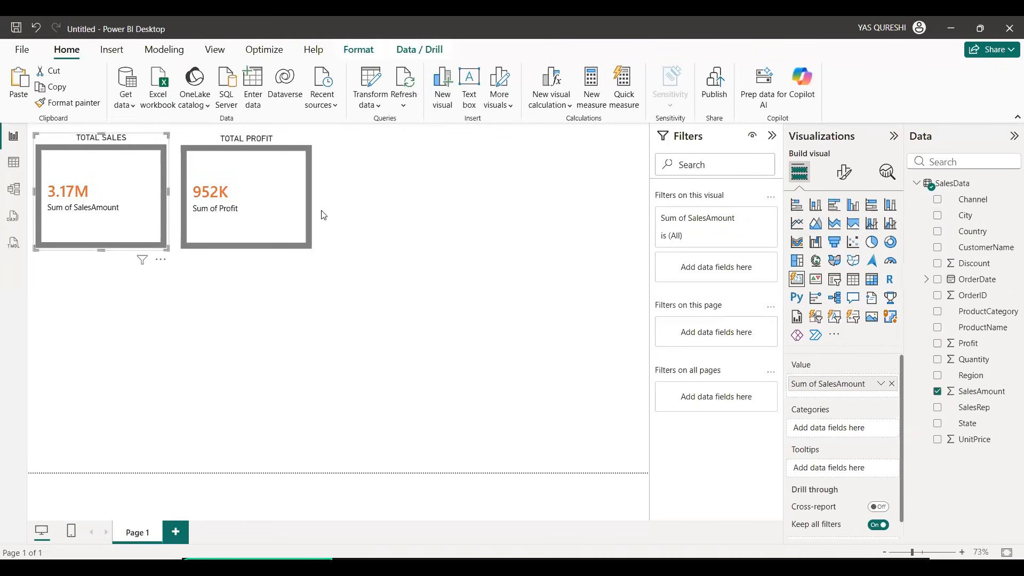
# Step: Duplicate the TOTAL PROFIT card and place the copy to the right of it
pyautogui.click(279, 210)
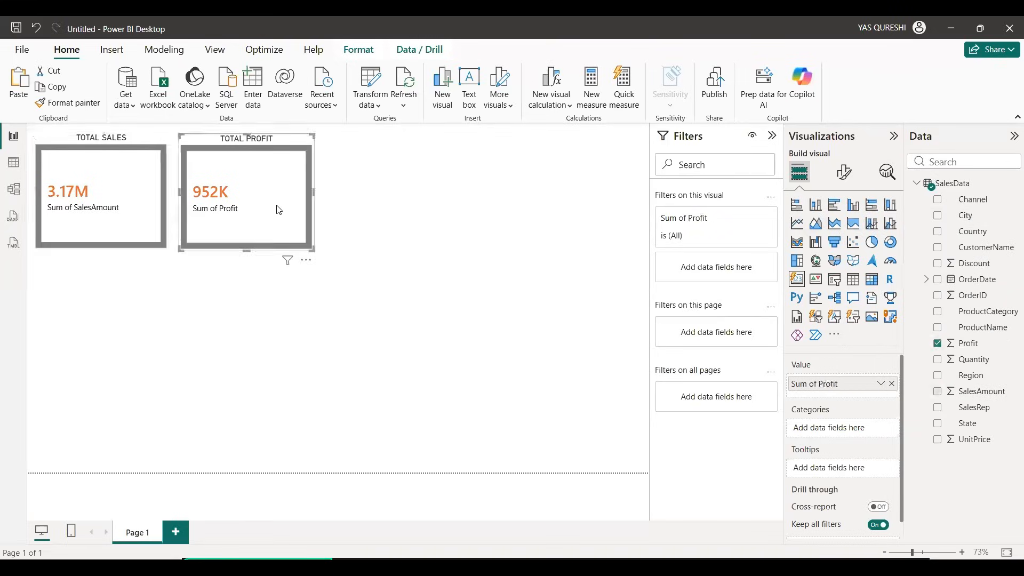
pyautogui.click(880, 385)
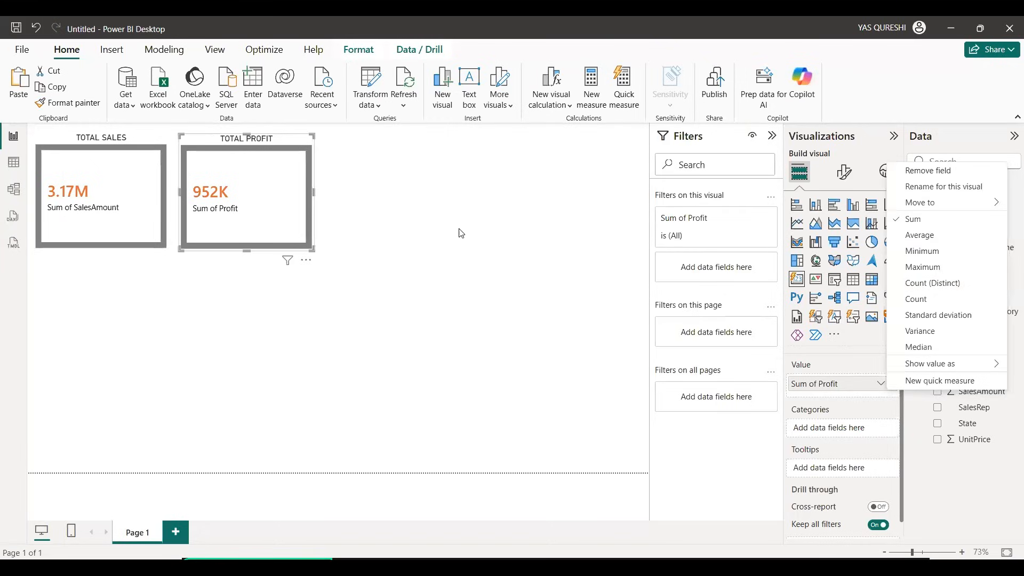
pyautogui.click(283, 230)
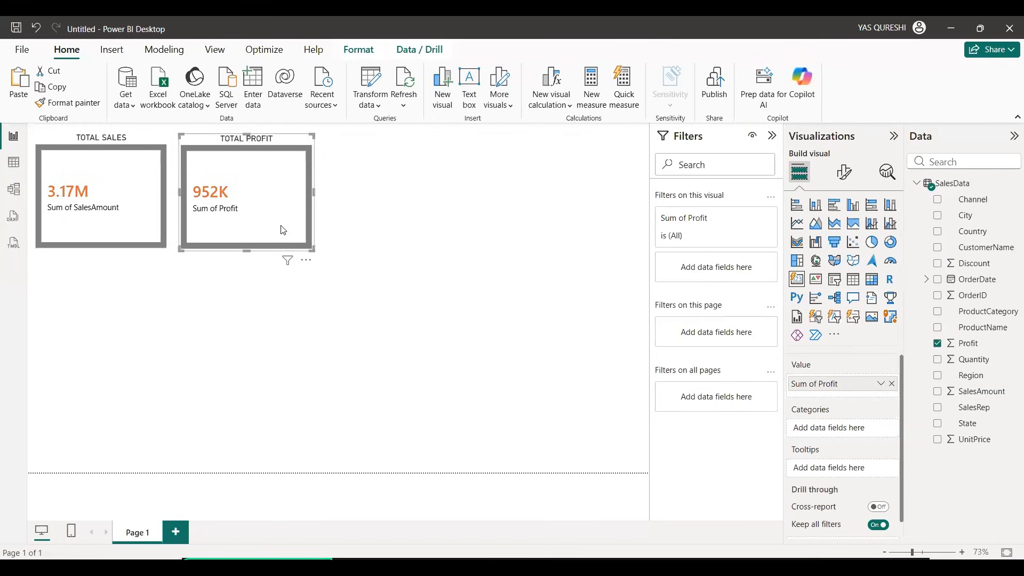
pyautogui.hotkey('ctrl', 'v')
pyautogui.moveTo(283, 230); pyautogui.dragTo(445, 223)
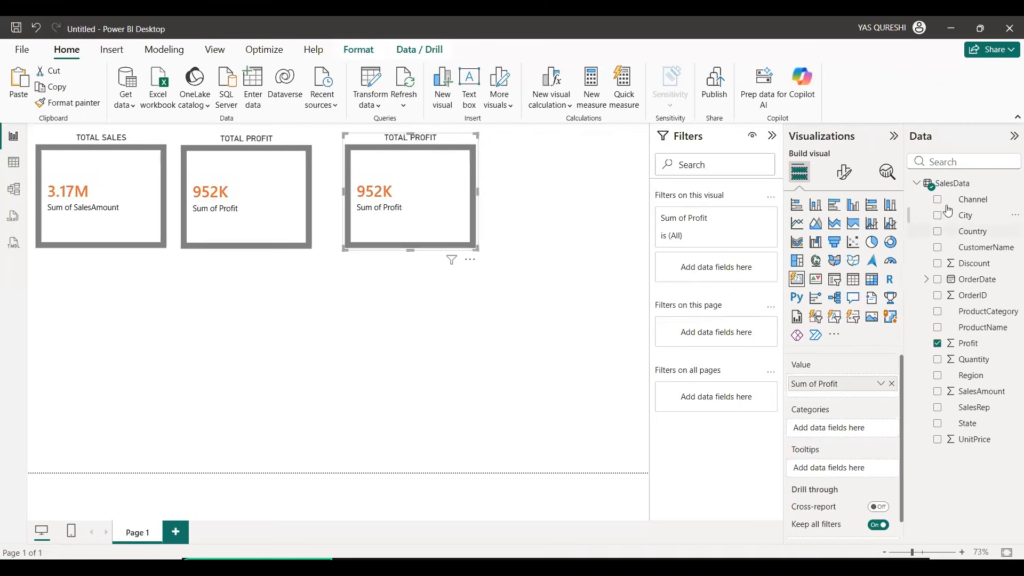
# Step: Remove Profit from the third card and try City as its category field
pyautogui.click(891, 384)
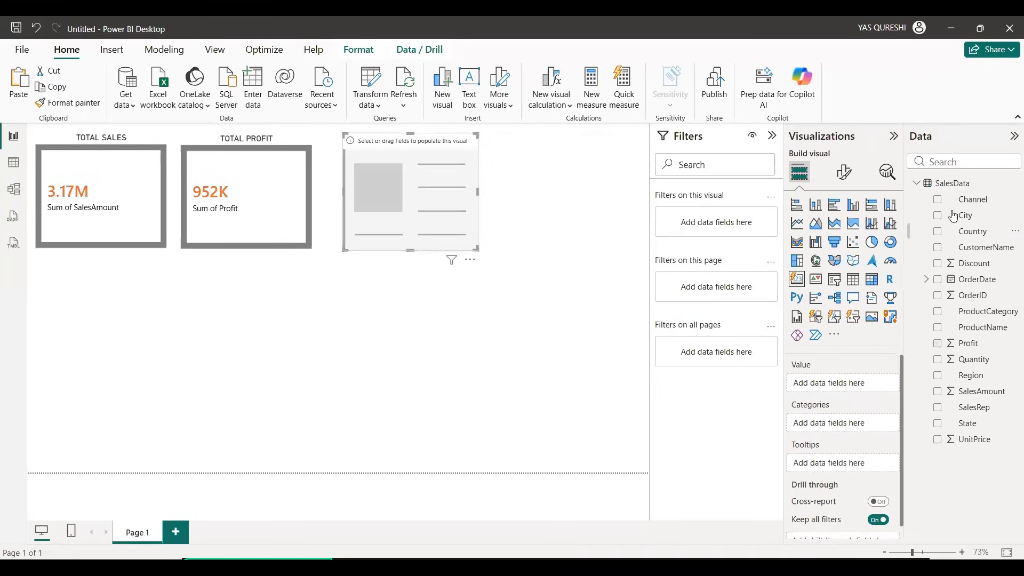
pyautogui.click(938, 216)
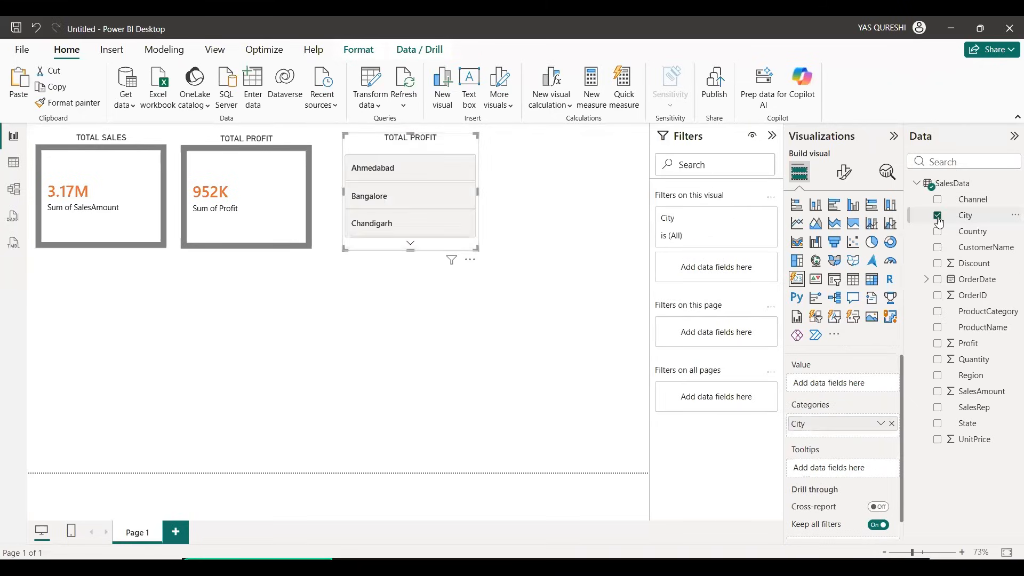
pyautogui.click(881, 426)
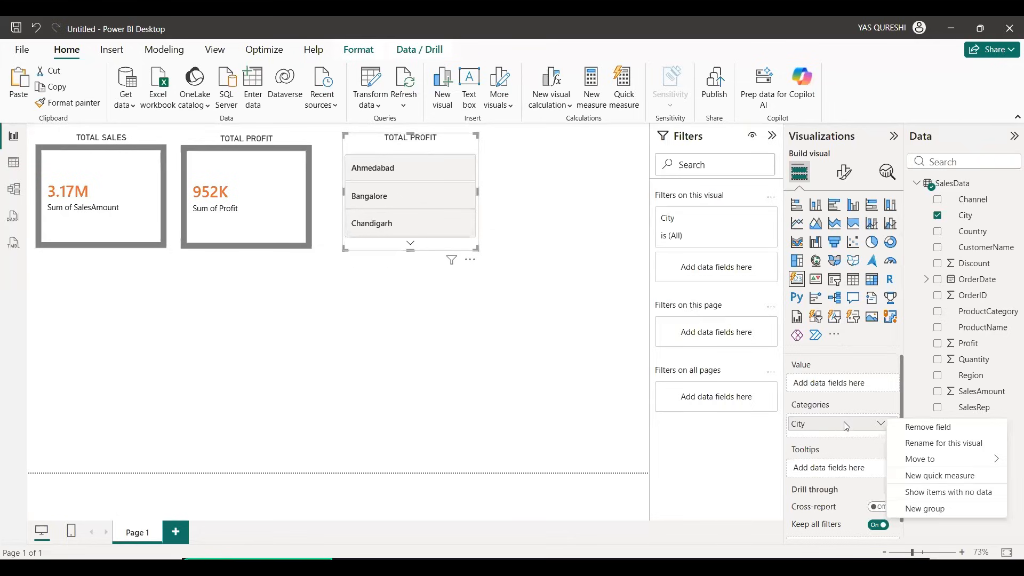
pyautogui.click(835, 408)
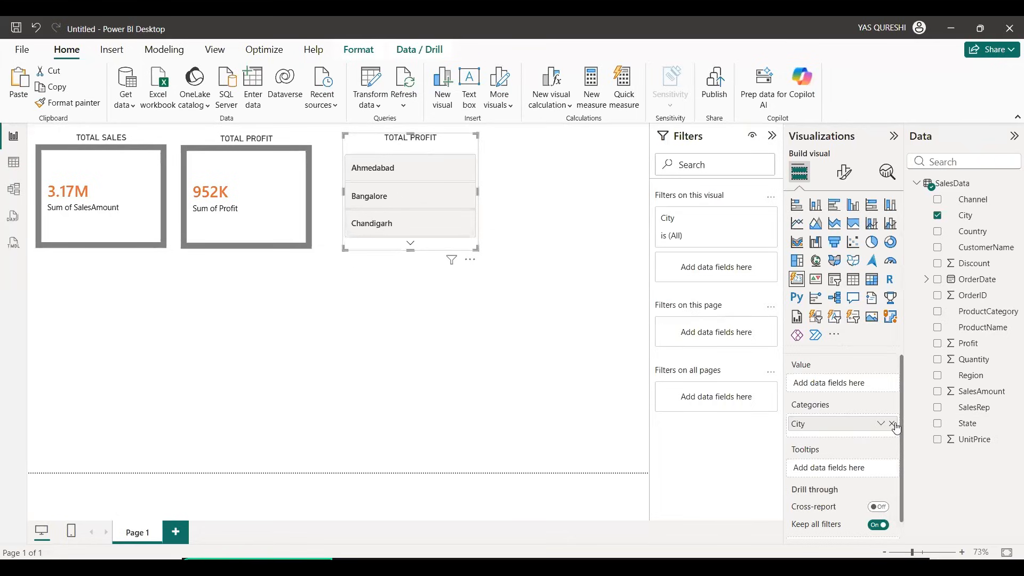
# Step: Use City as the third card's value instead of its category and set its aggregation to Count
pyautogui.moveTo(982, 214); pyautogui.dragTo(833, 380)
pyautogui.click(881, 384)
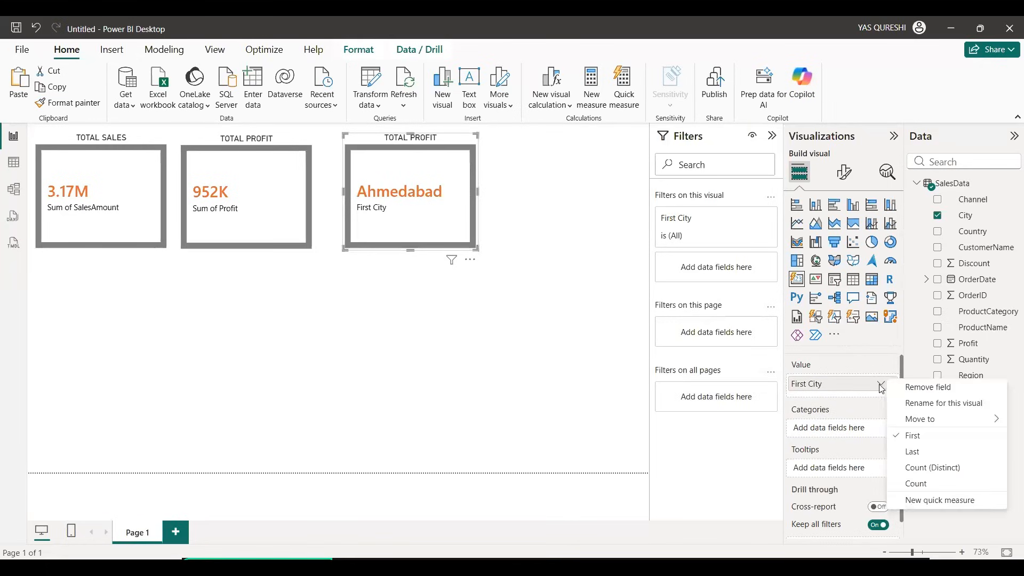
pyautogui.click(939, 487)
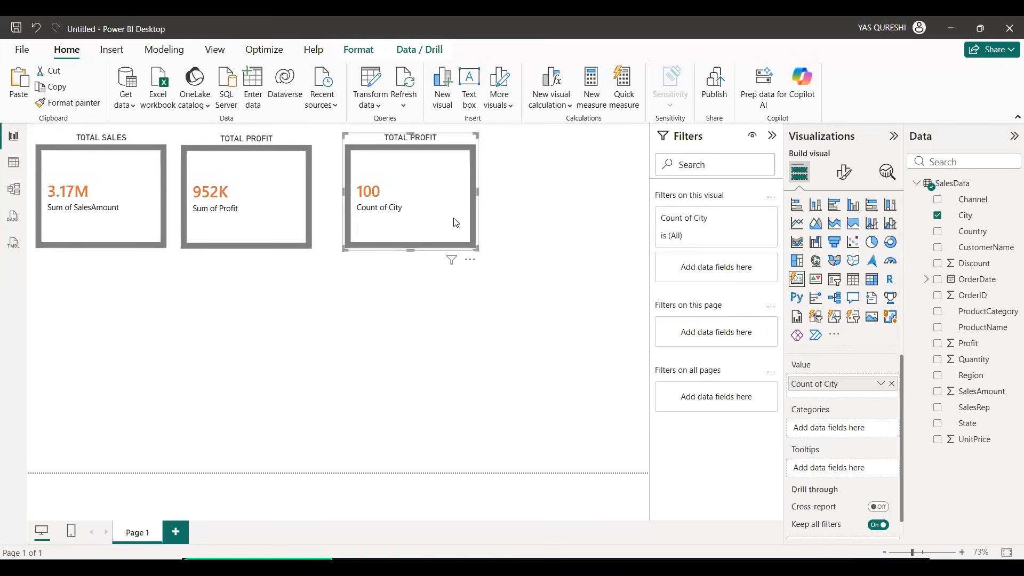
pyautogui.click(883, 384)
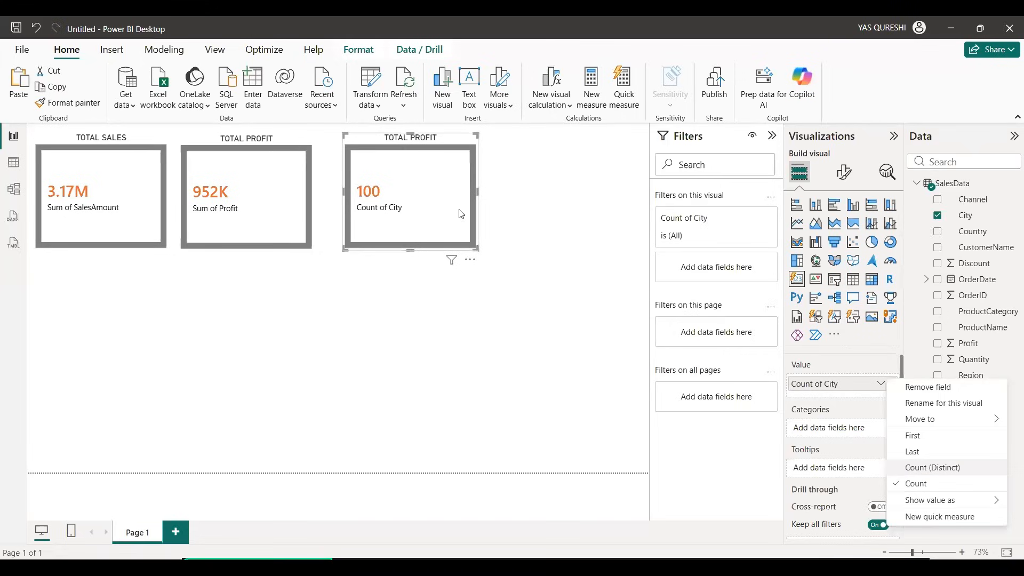
pyautogui.click(127, 215)
pyautogui.click(245, 222)
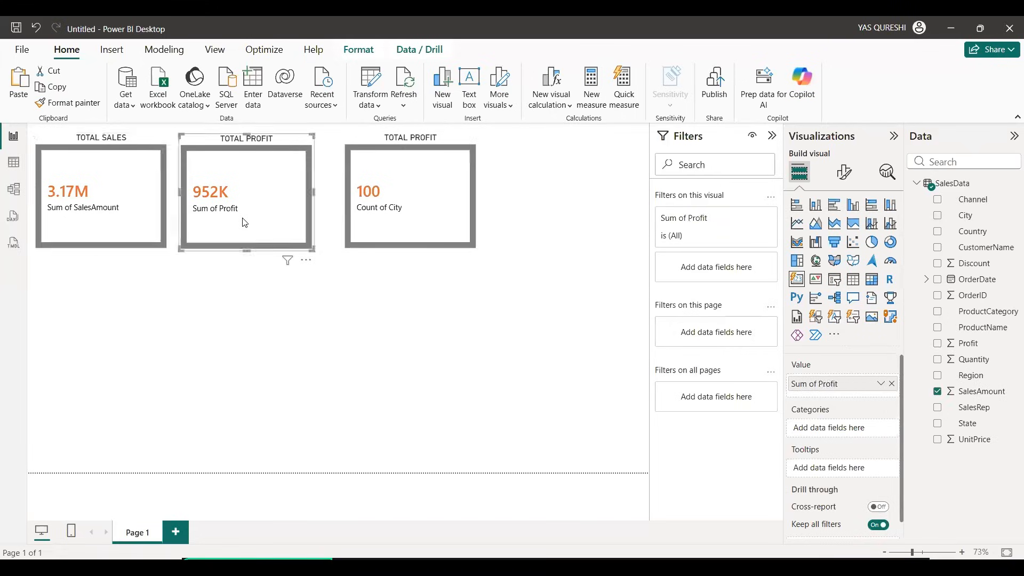
# Step: Rename the report page with the three cards as CARD and add a new blank page
pyautogui.click(355, 220)
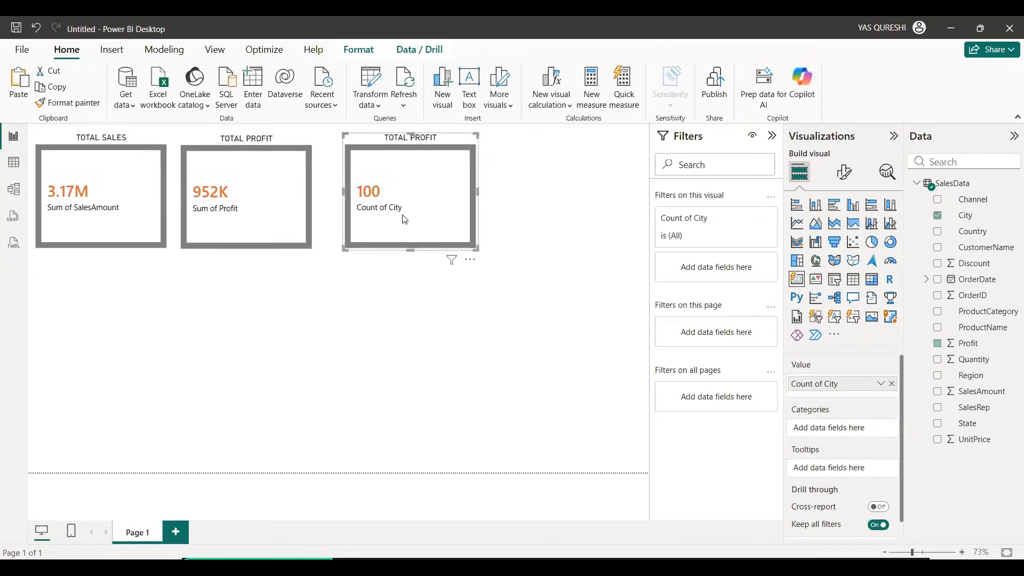
pyautogui.click(103, 327)
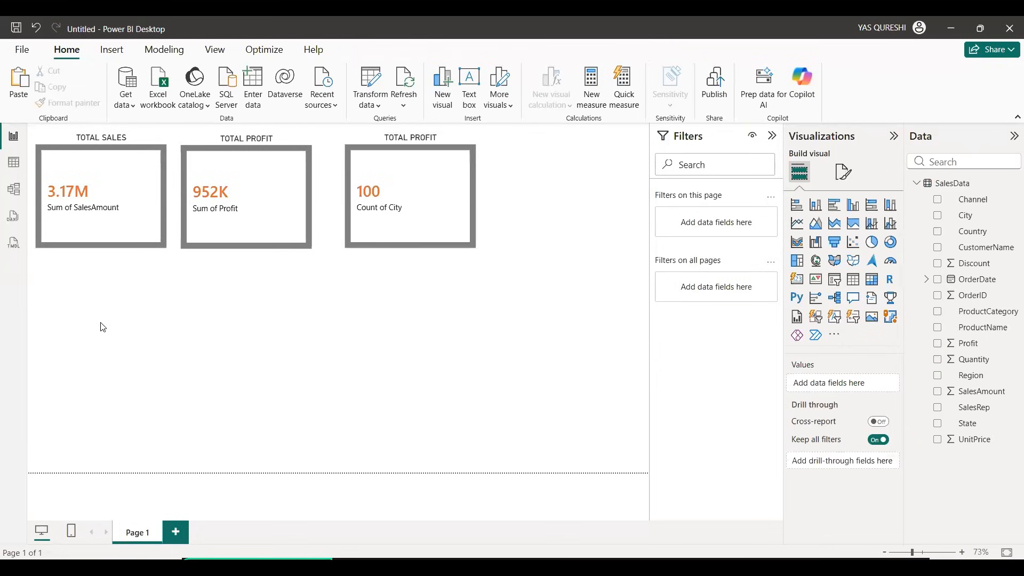
pyautogui.doubleClick(137, 532)
pyautogui.write('CARD')
pyautogui.press('Return')
pyautogui.click(176, 532)
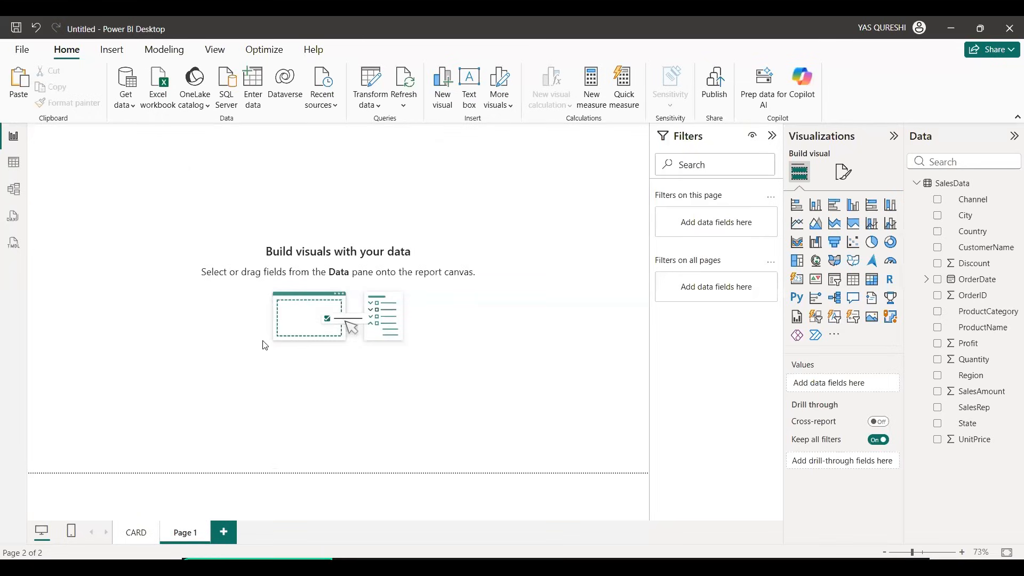
# Step: Add an empty stacked bar chart to the new page and an empty stacked column chart to the right of it
pyautogui.click(798, 205)
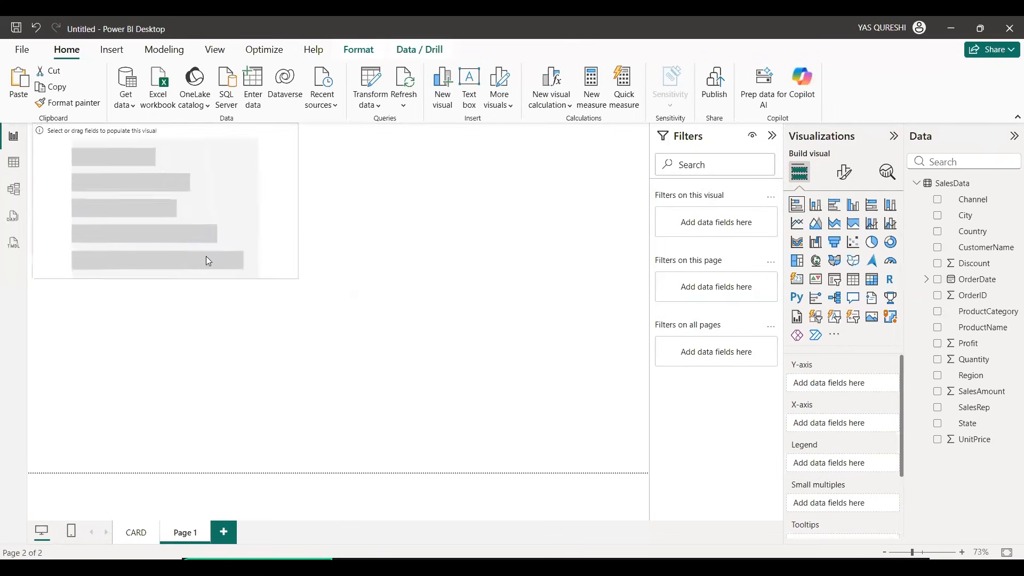
pyautogui.click(566, 208)
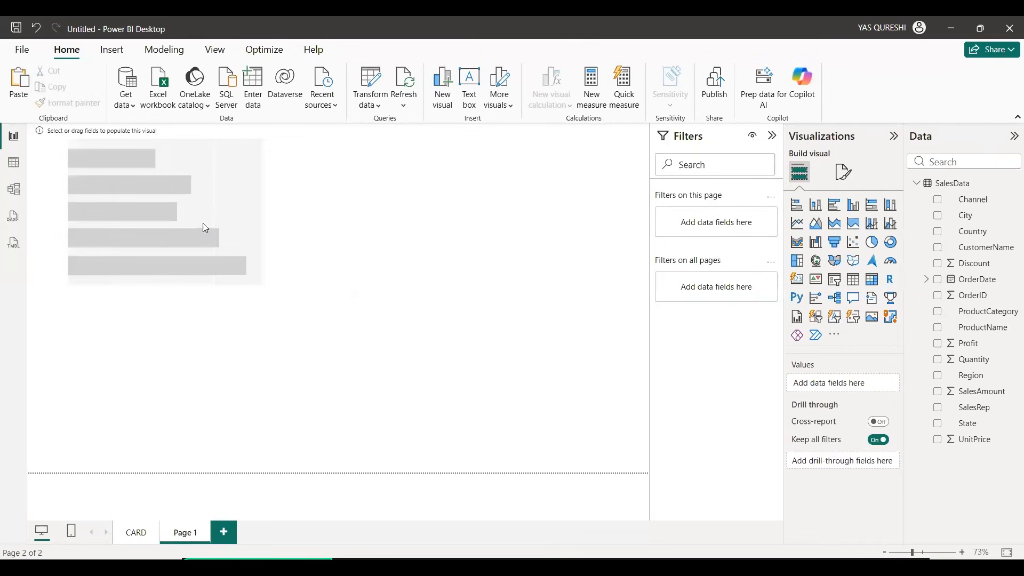
pyautogui.click(199, 226)
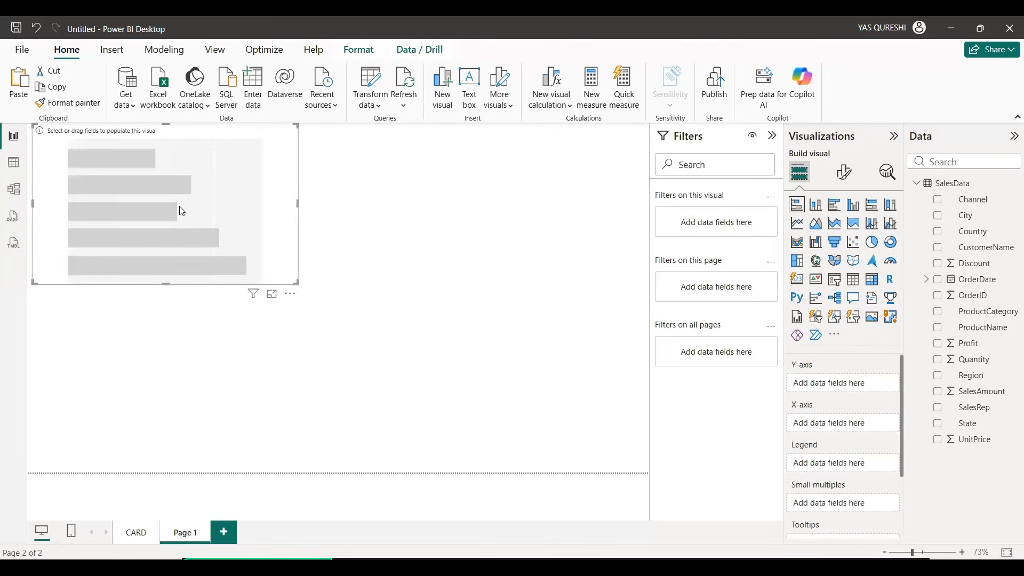
pyautogui.click(822, 209)
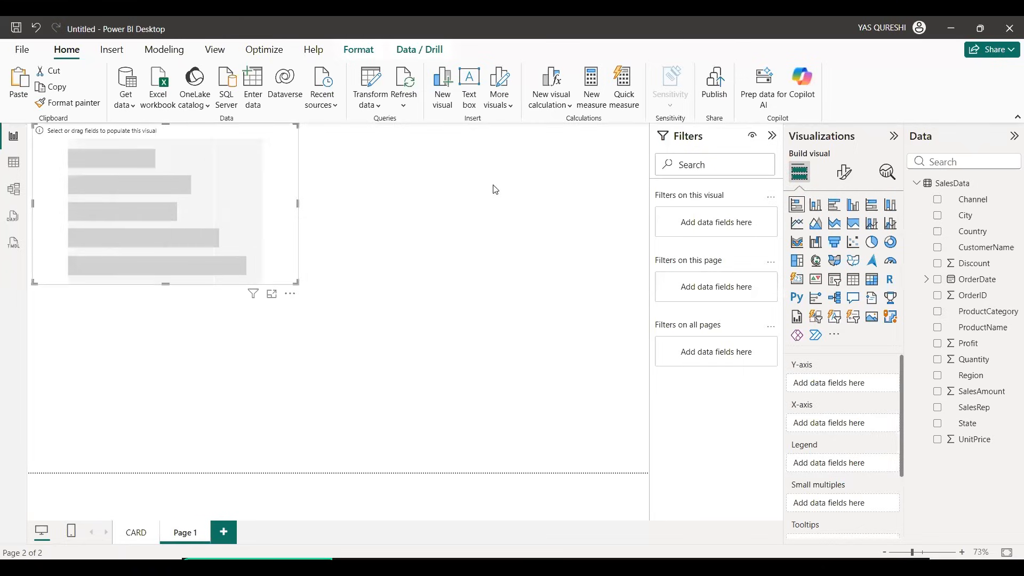
pyautogui.click(458, 201)
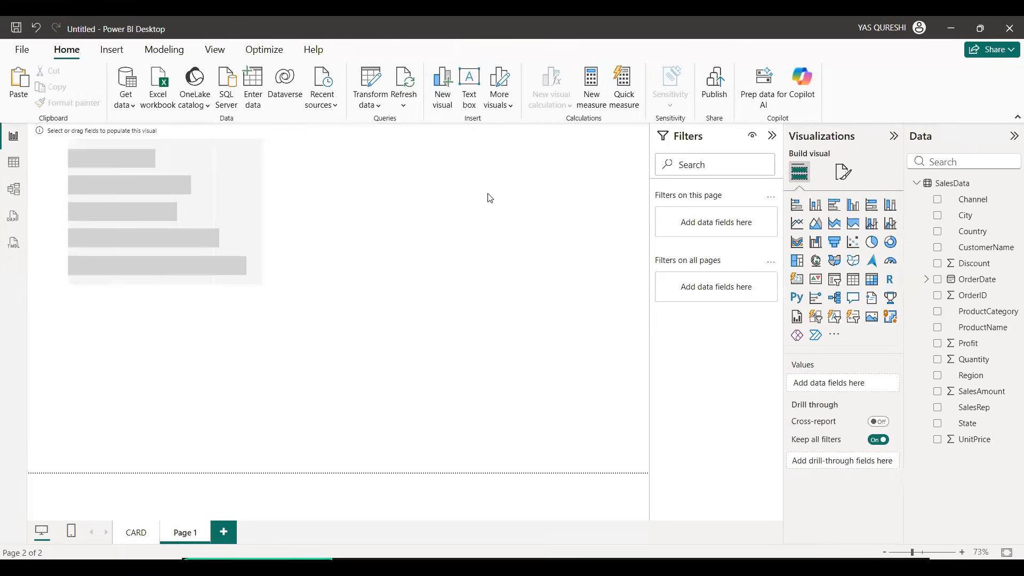
pyautogui.click(816, 206)
pyautogui.moveTo(206, 386); pyautogui.dragTo(533, 215)
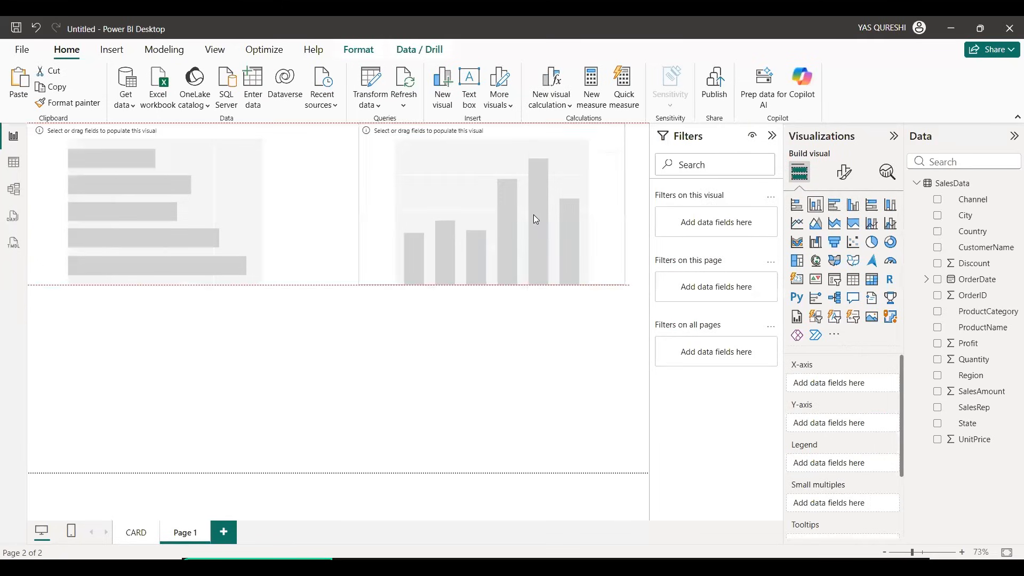
# Step: Plot SalesAmount on the stacked bar chart, try Region and replace it with City as the category, and make the chart taller
pyautogui.click(265, 214)
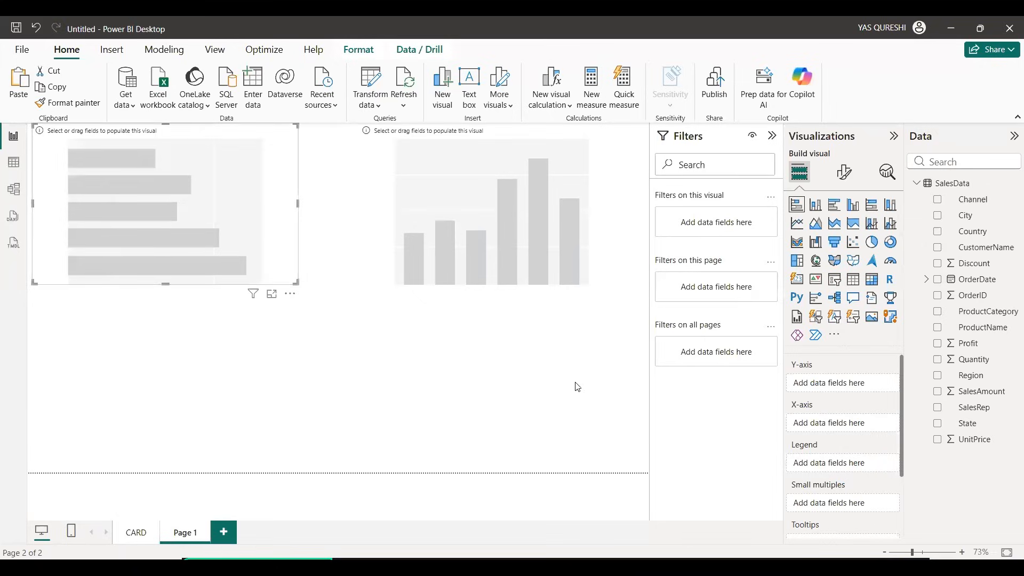
pyautogui.click(937, 393)
pyautogui.click(938, 376)
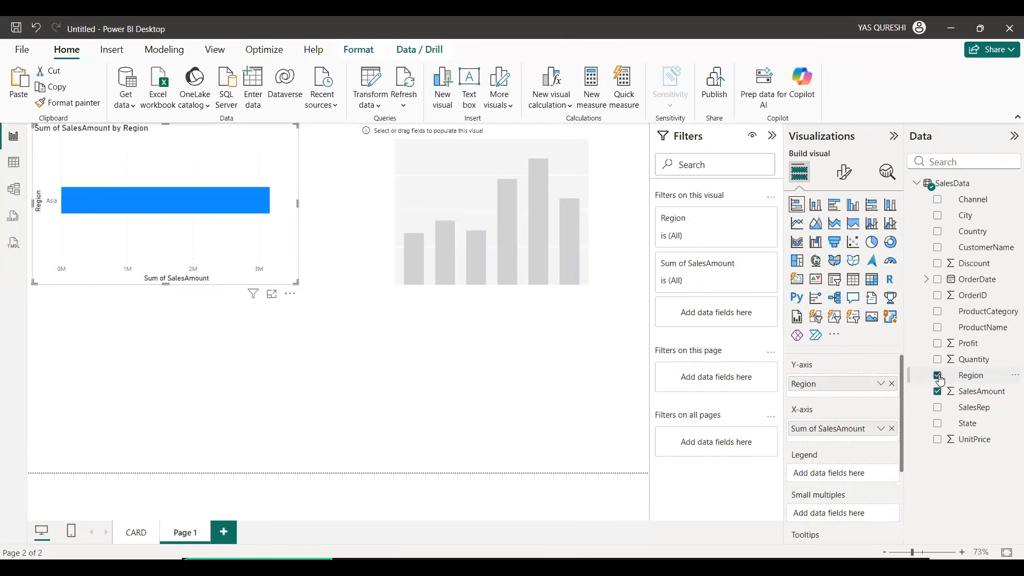
pyautogui.click(939, 377)
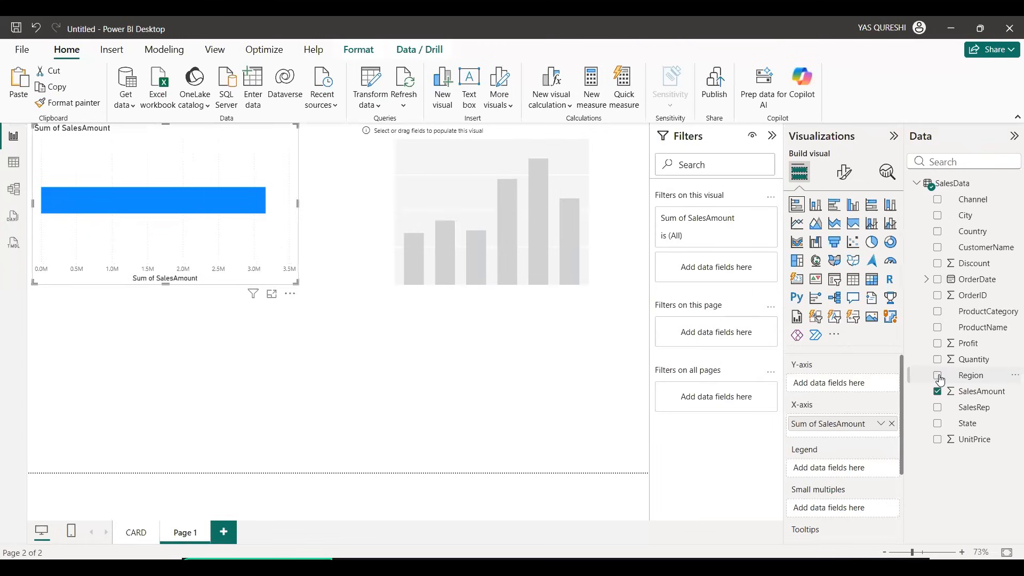
pyautogui.click(938, 216)
pyautogui.moveTo(166, 284); pyautogui.dragTo(190, 426)
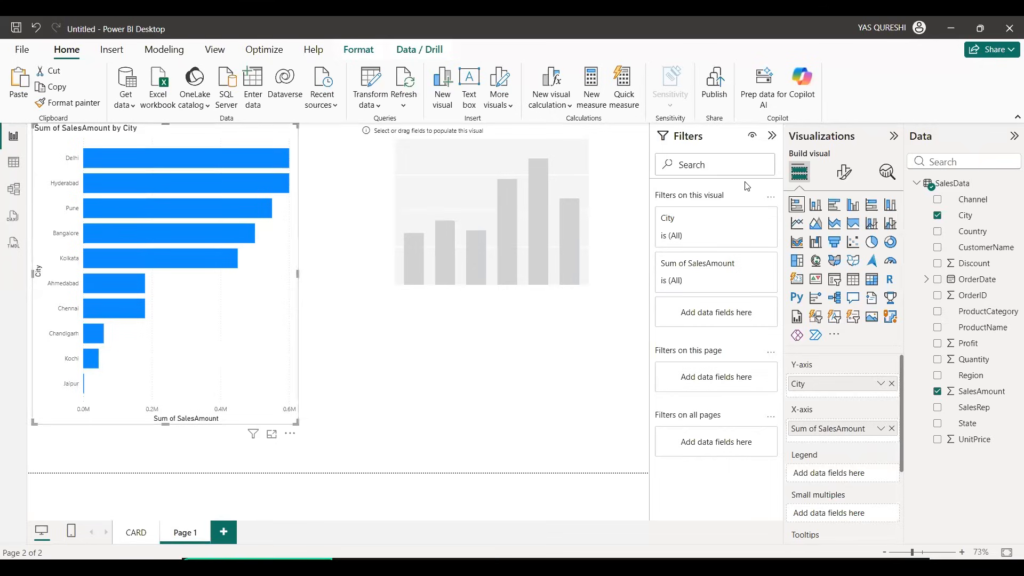
# Step: Find the data settings in the bar chart's formatting options and turn on its data labels
pyautogui.click(844, 173)
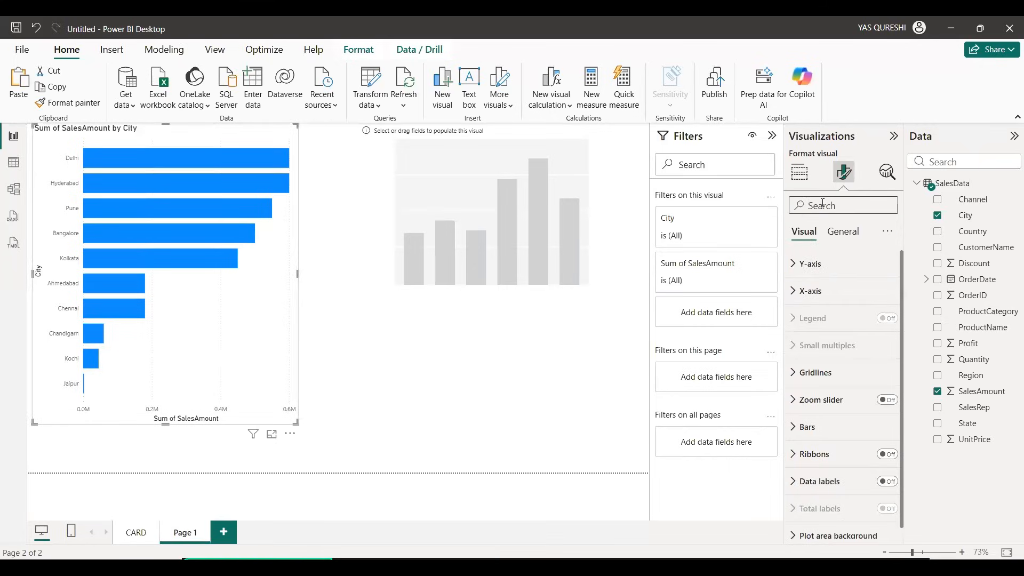
pyautogui.click(823, 205)
pyautogui.write('DATA')
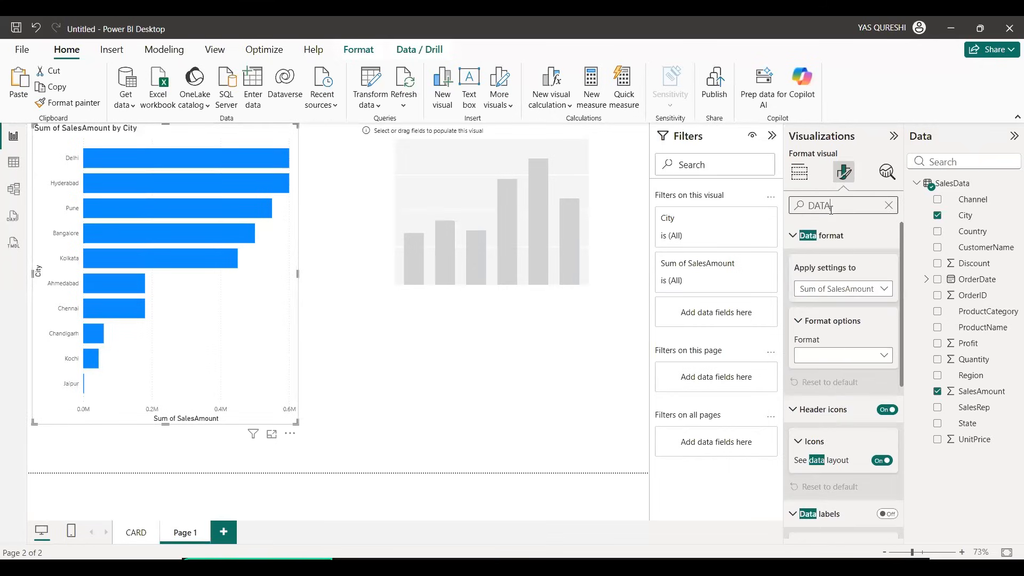
pyautogui.scroll(-3, 875, 352)
pyautogui.click(883, 381)
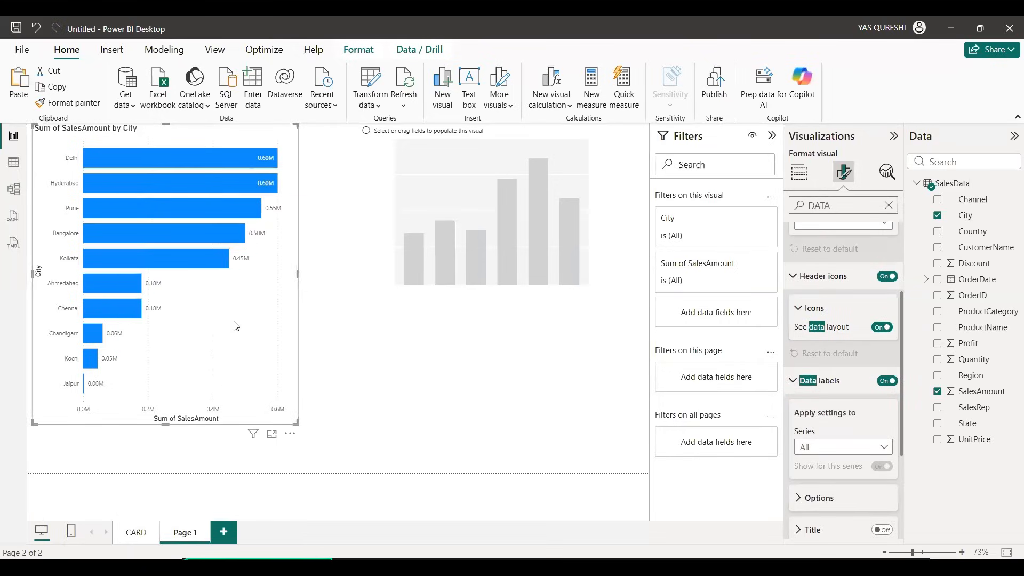
pyautogui.click(421, 353)
# Step: Move the stacked column chart closer to the bar chart, make it taller and plot SalesAmount by City with data labels
pyautogui.click(432, 255)
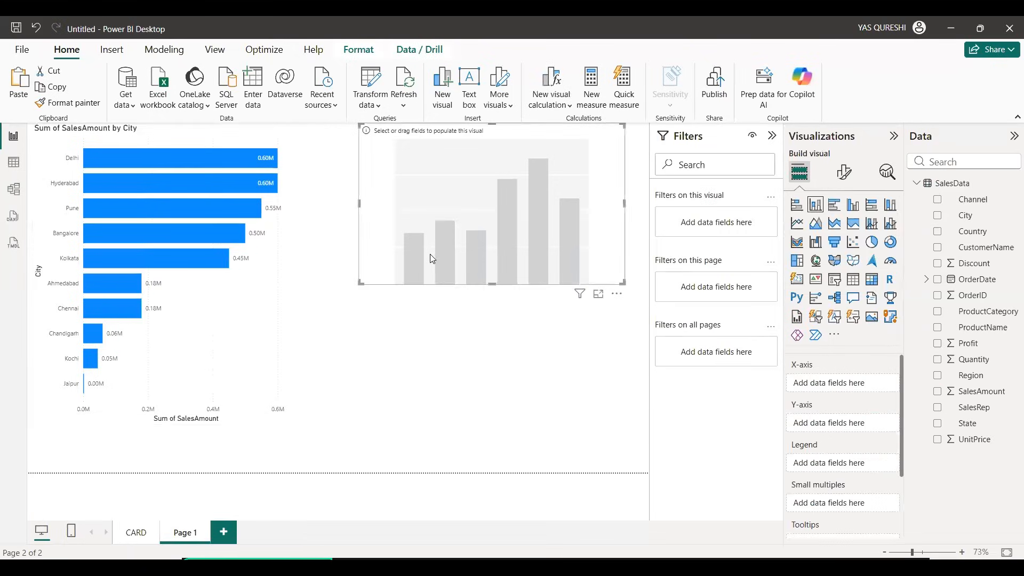
pyautogui.moveTo(432, 259); pyautogui.dragTo(415, 255)
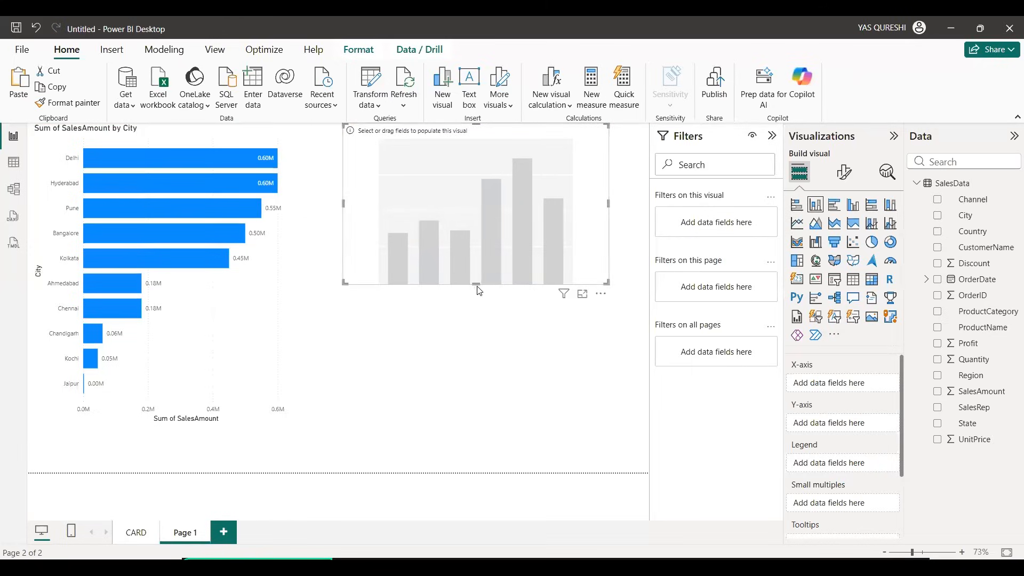
pyautogui.moveTo(479, 290); pyautogui.dragTo(501, 413)
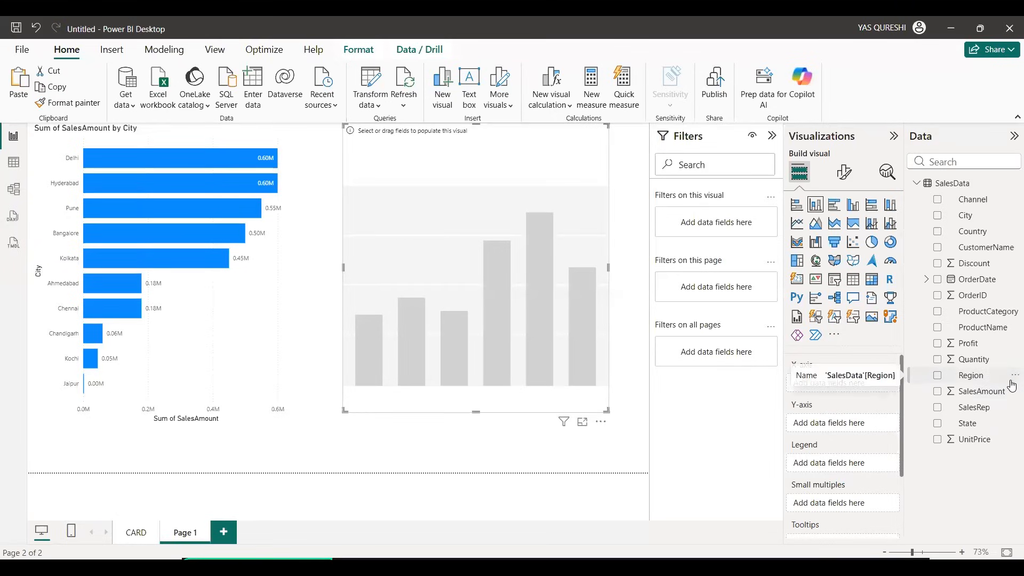
pyautogui.click(938, 394)
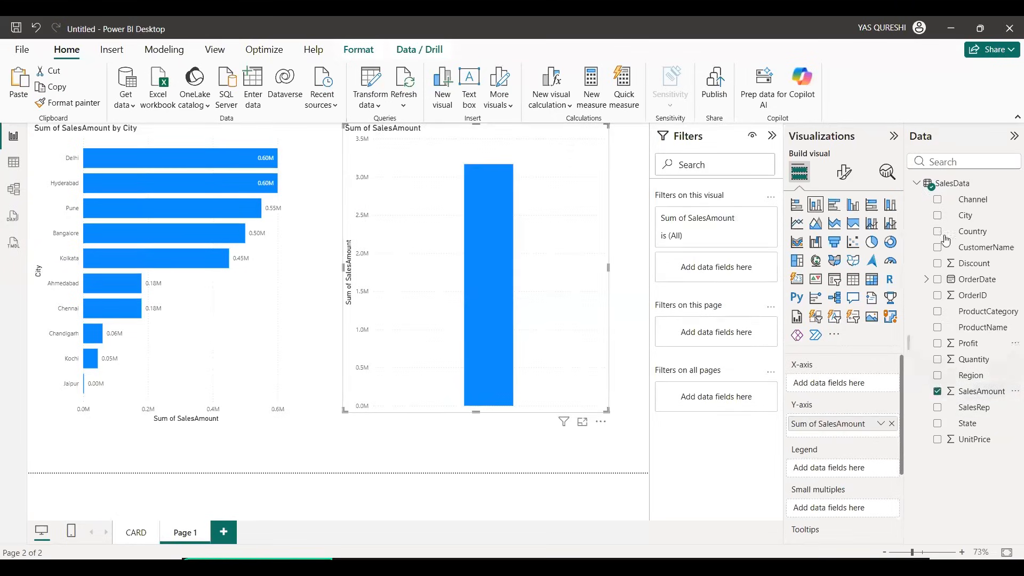
pyautogui.click(938, 216)
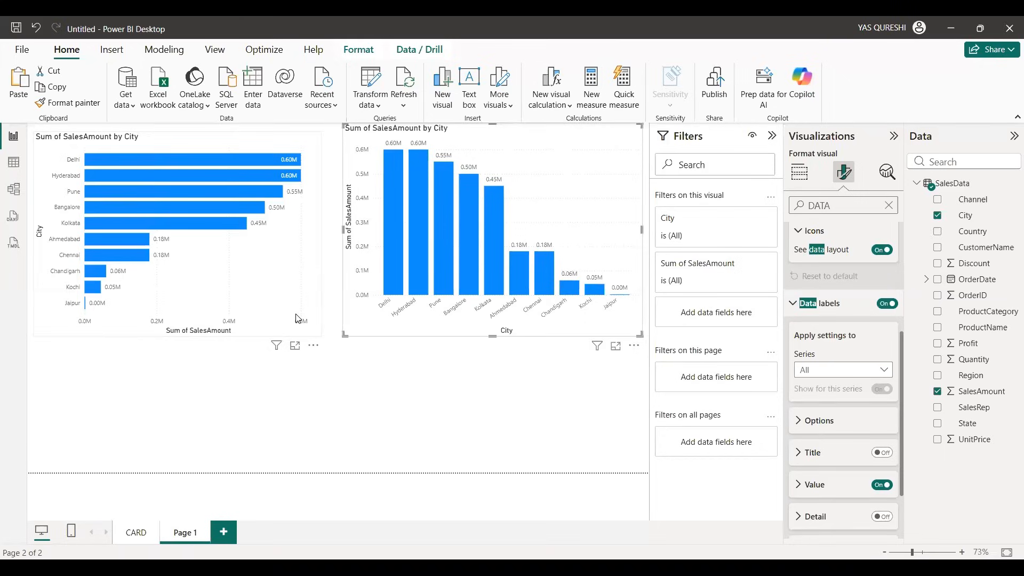
# Step: Compare the stacked bar and stacked column charts, examining which fields each one uses on its X-axis and Y-axis
pyautogui.click(297, 318)
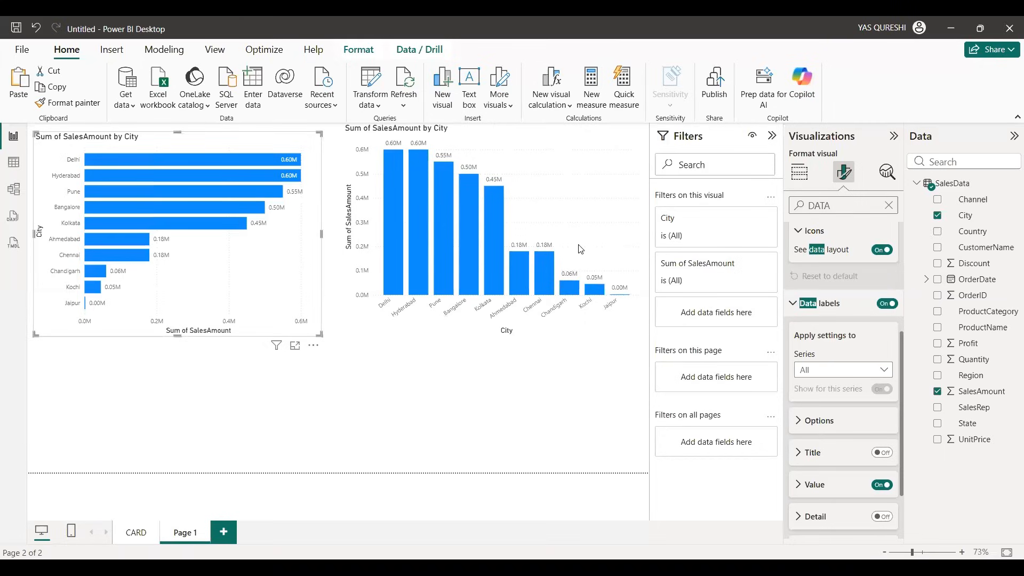
pyautogui.click(520, 320)
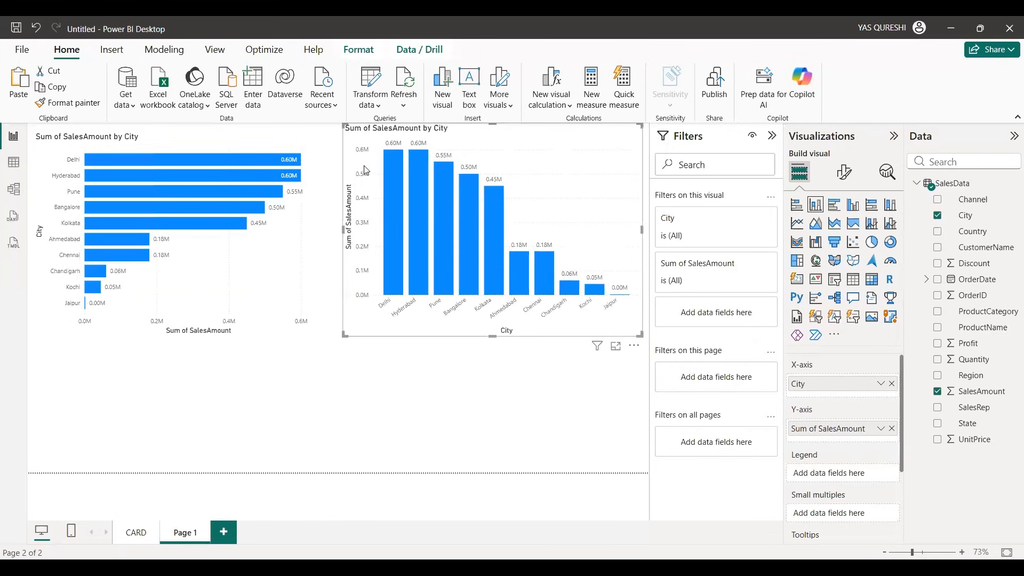
pyautogui.moveTo(454, 259)
pyautogui.click(254, 294)
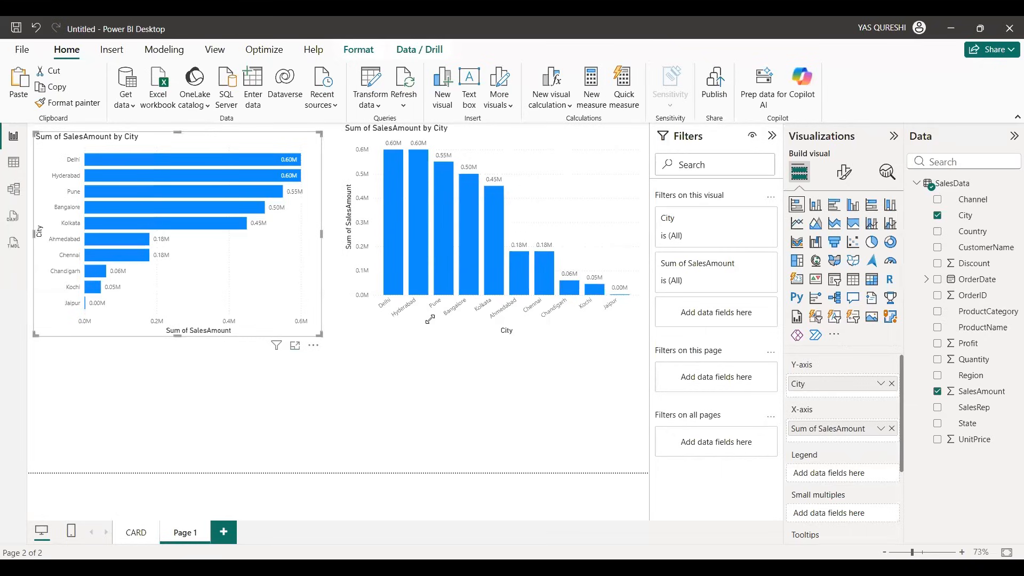
pyautogui.click(454, 319)
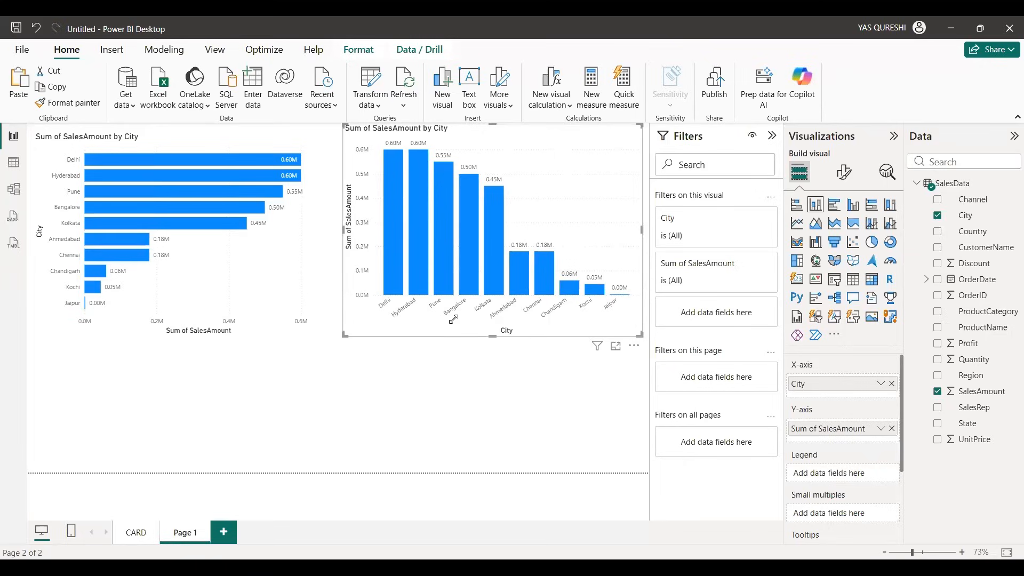
pyautogui.click(255, 273)
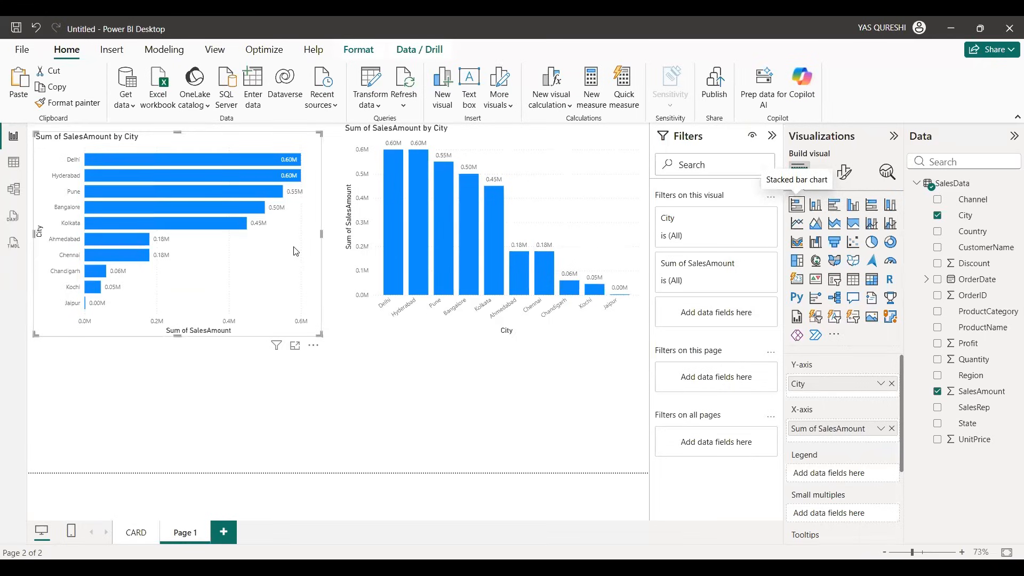
pyautogui.click(588, 325)
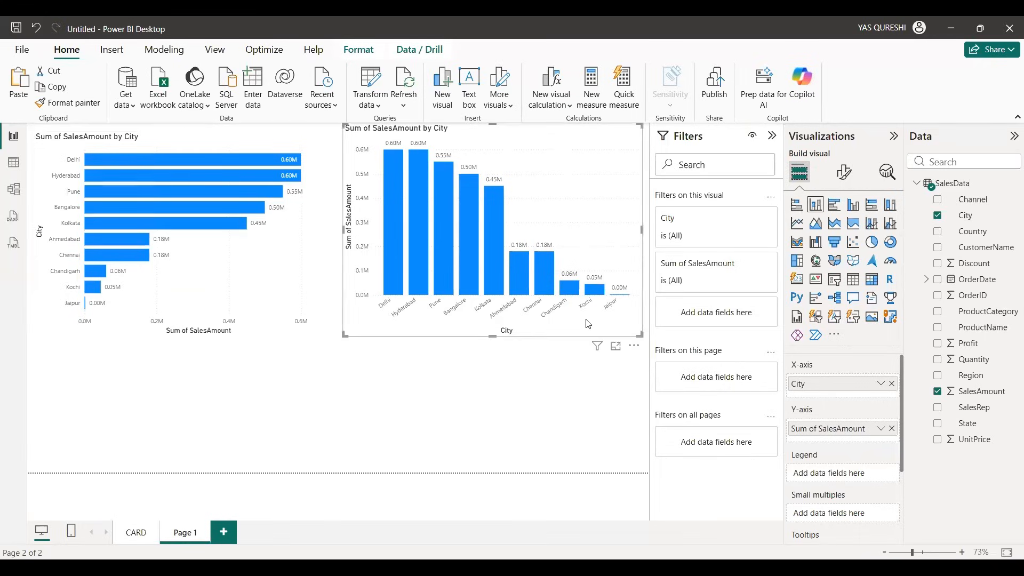
pyautogui.click(221, 264)
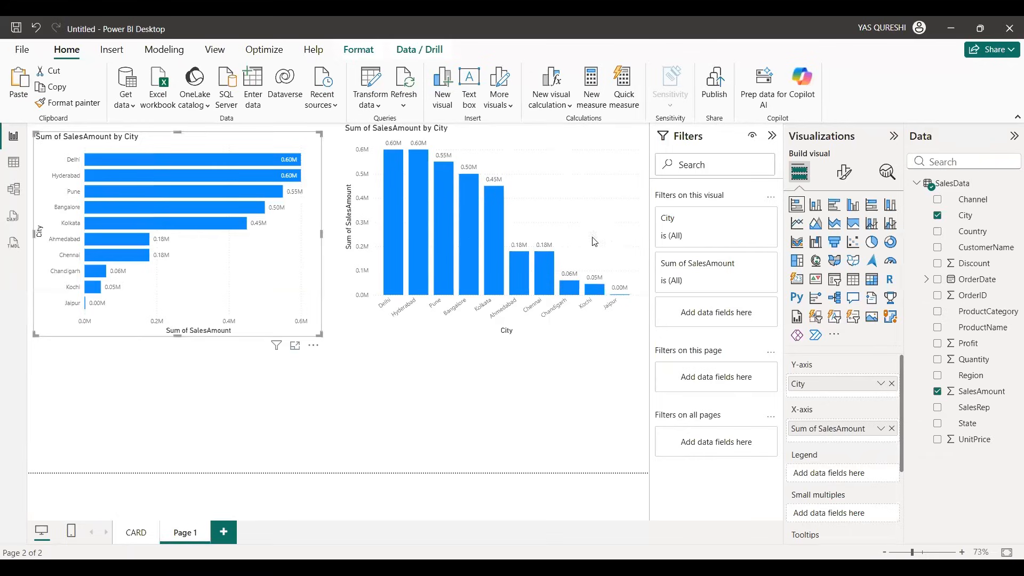
pyautogui.click(614, 203)
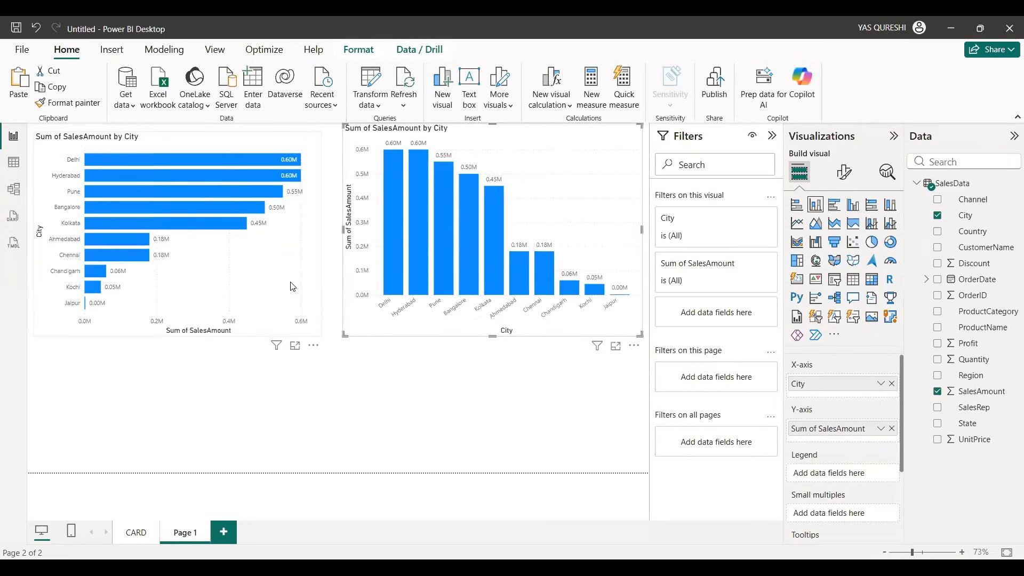
# Step: Align the bar chart's upper edge with the column chart's and shorten both charts to free the lower half of the page
pyautogui.moveTo(293, 286); pyautogui.dragTo(291, 280)
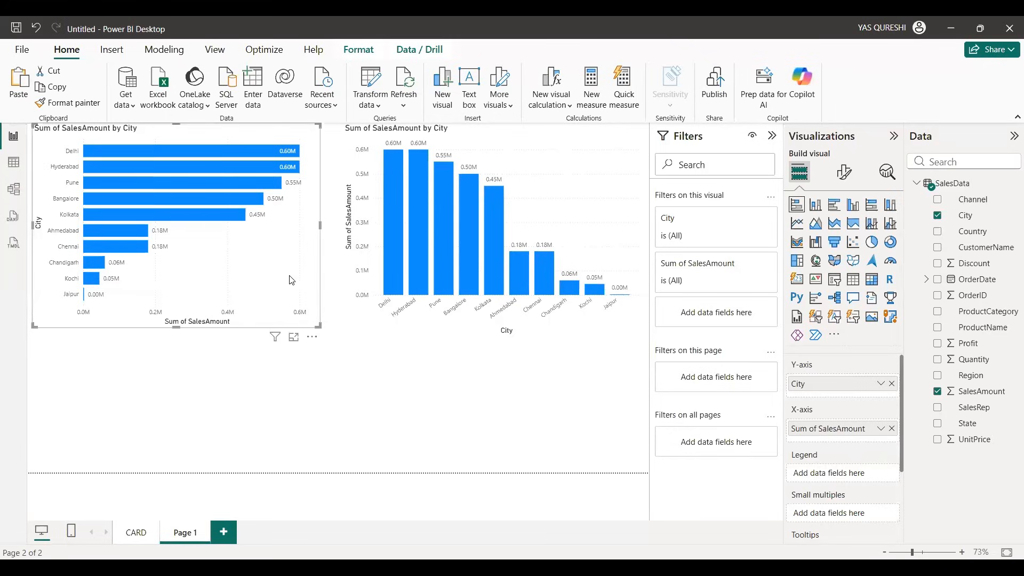
pyautogui.click(498, 326)
pyautogui.moveTo(495, 337); pyautogui.dragTo(494, 305)
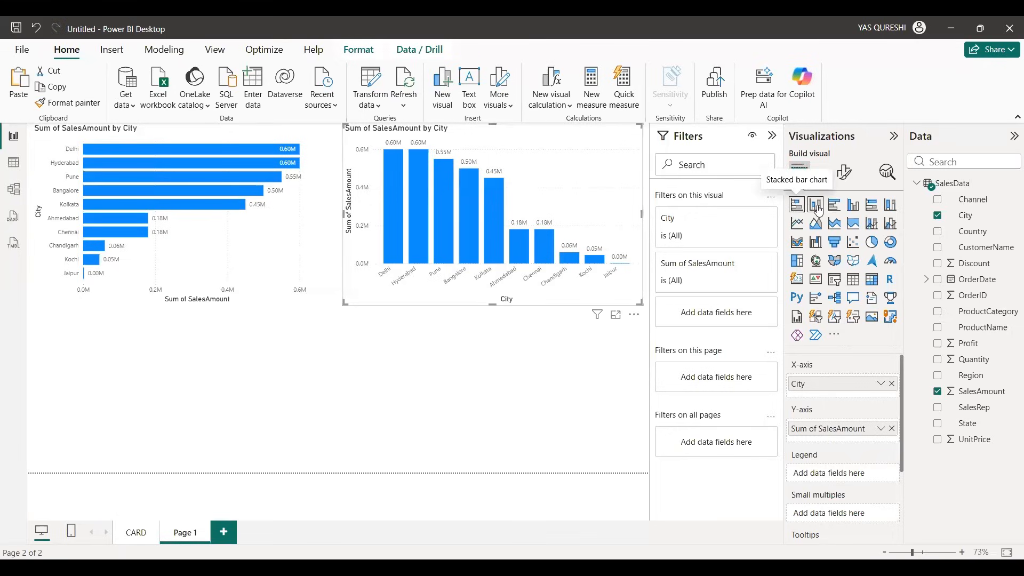
pyautogui.click(194, 279)
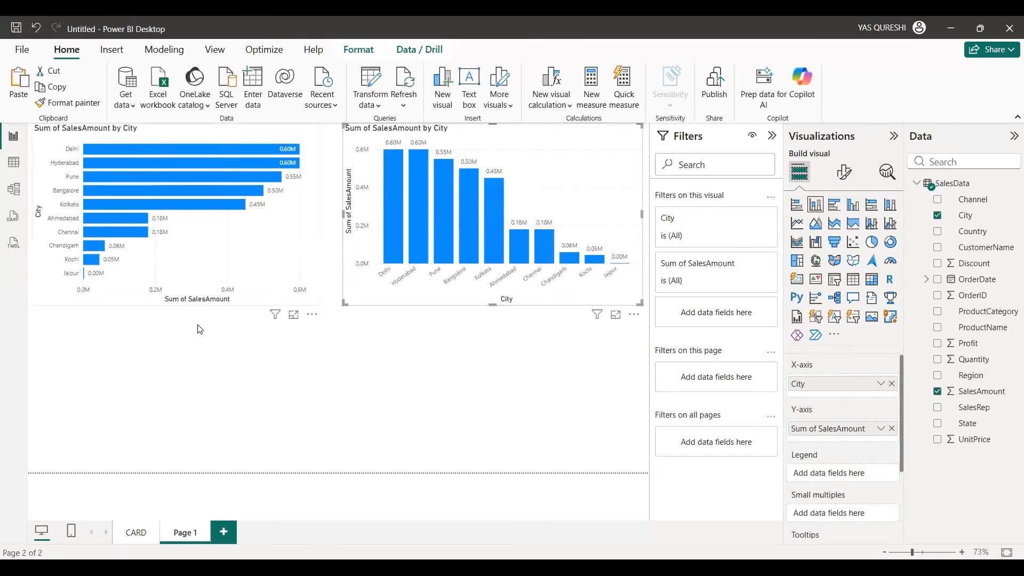
# Step: Add an empty clustered bar chart, change it to a clustered column chart and place it below the stacked column chart
pyautogui.click(241, 379)
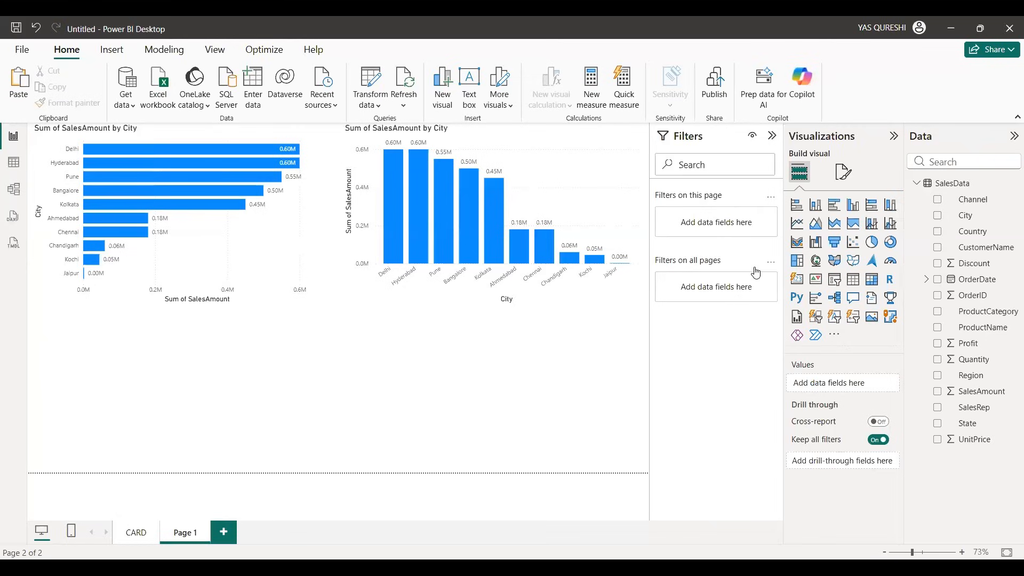
pyautogui.click(835, 212)
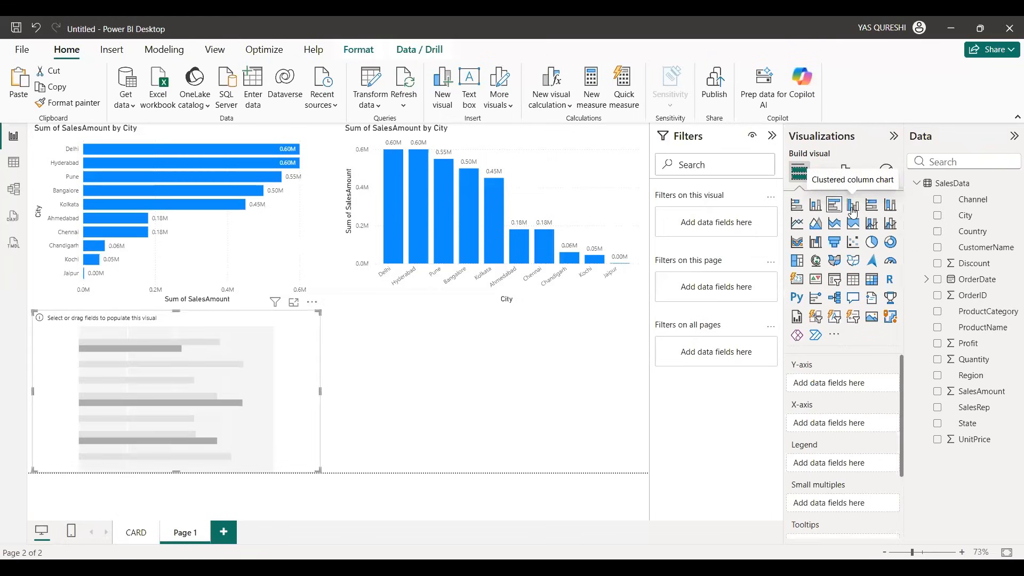
pyautogui.click(853, 211)
pyautogui.moveTo(210, 396); pyautogui.dragTo(539, 395)
pyautogui.click(232, 394)
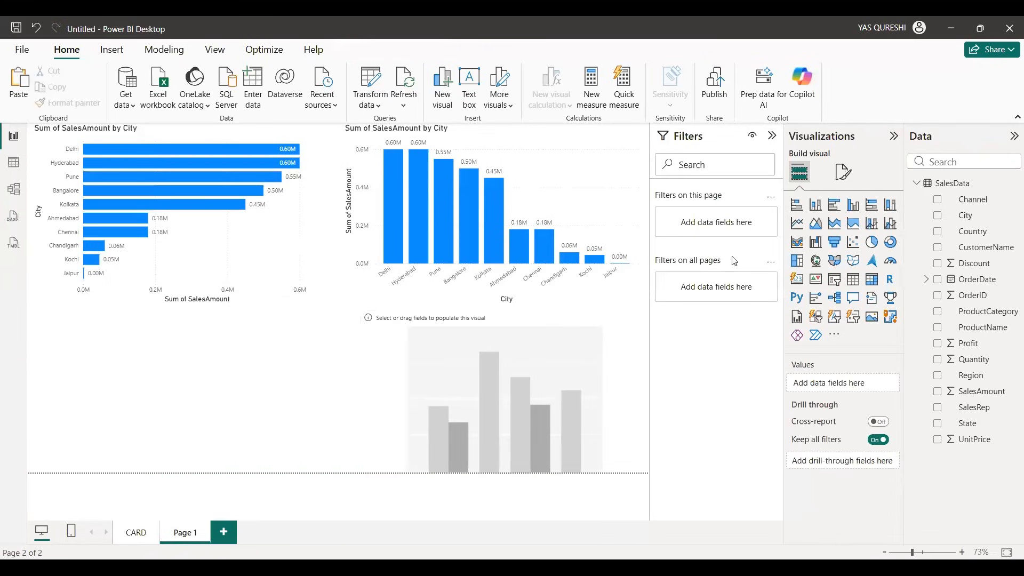
# Step: Add a clustered bar chart of SalesAmount by City below the stacked bar chart and copy the stacked bar chart's formatting to it
pyautogui.click(835, 207)
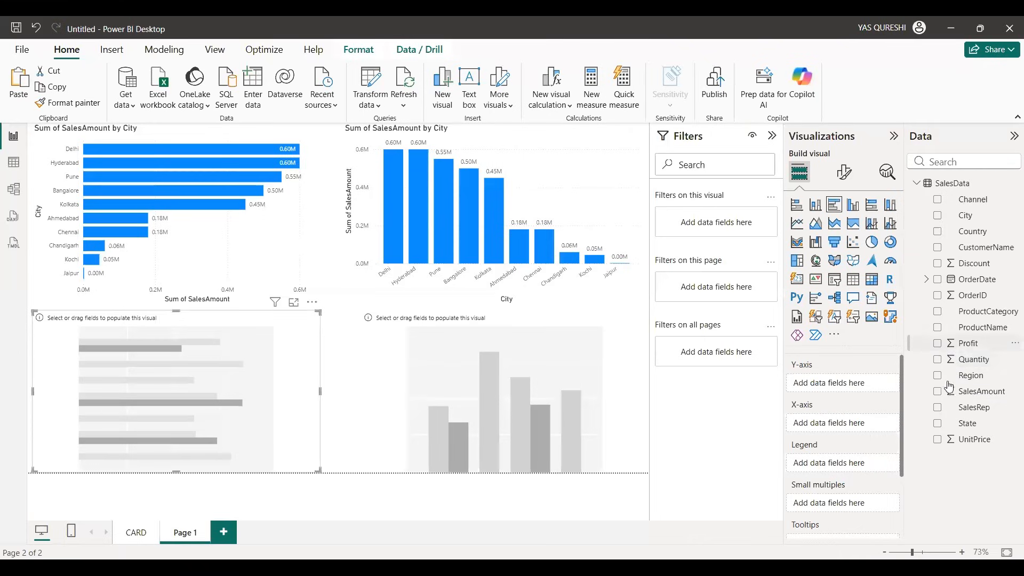
pyautogui.click(937, 395)
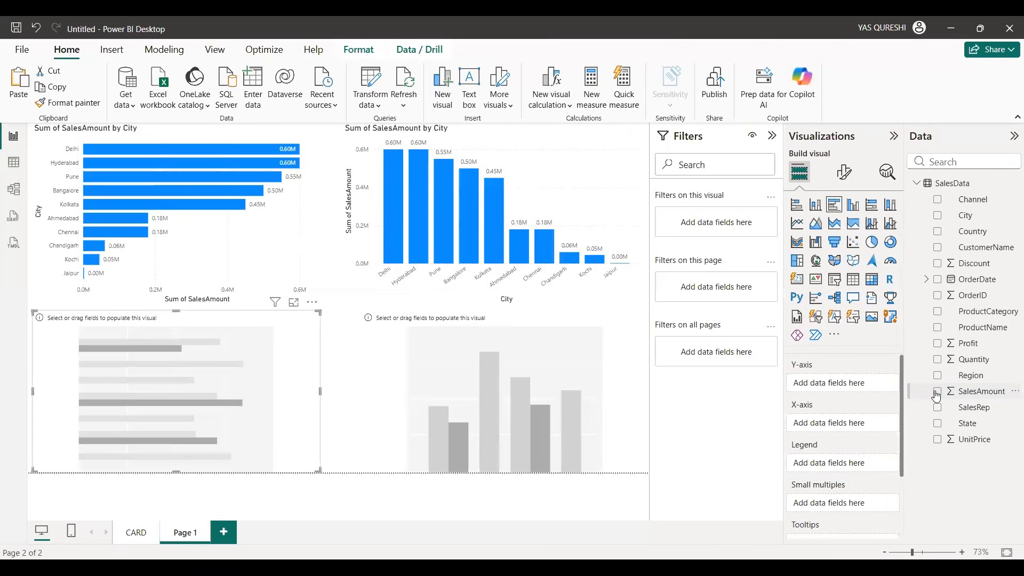
pyautogui.click(936, 216)
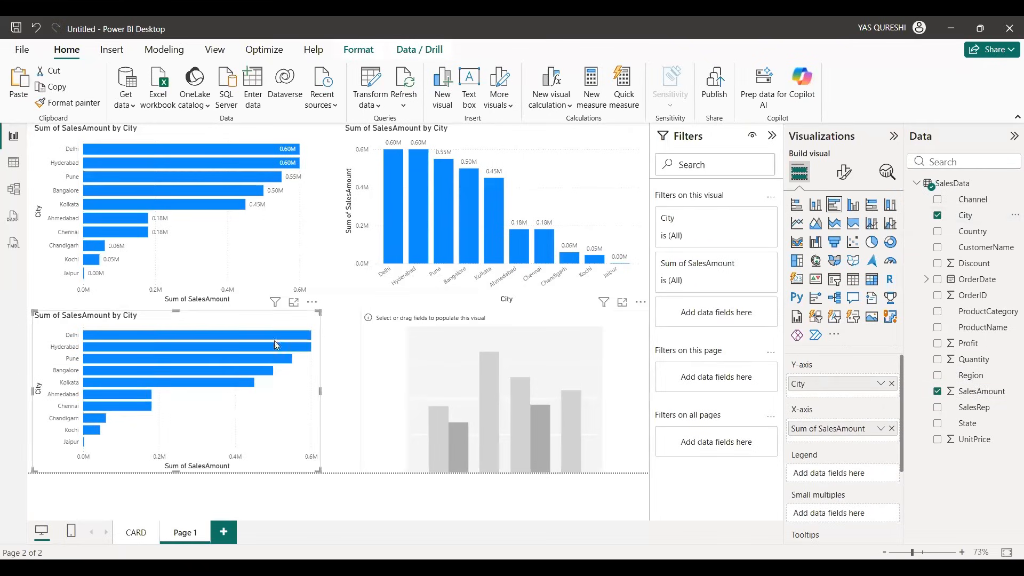
pyautogui.click(86, 133)
pyautogui.click(80, 103)
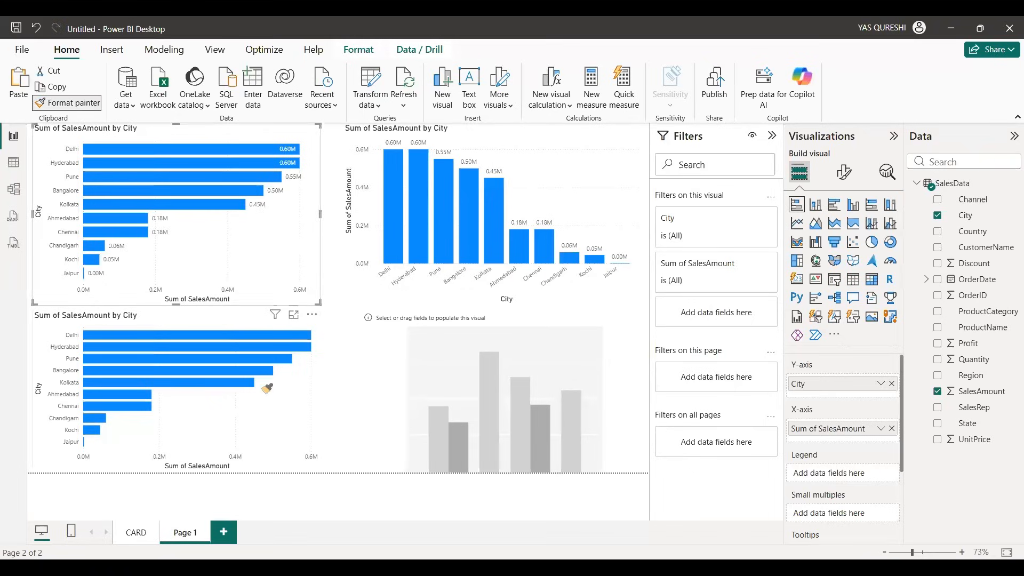
pyautogui.click(267, 388)
# Step: Plot SalesAmount by City in the empty clustered column chart and copy the stacked column chart's formatting to it
pyautogui.click(530, 387)
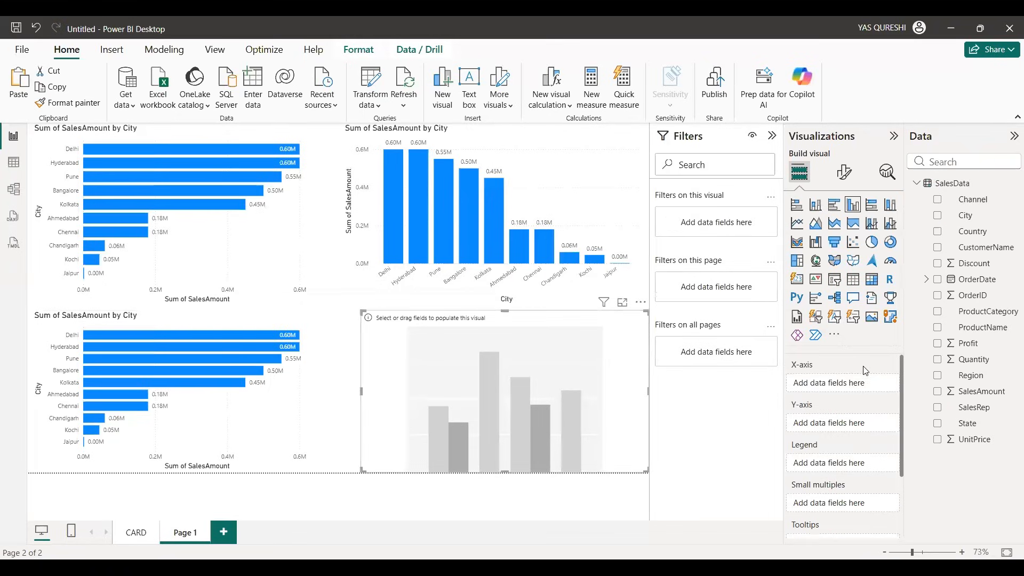
pyautogui.click(937, 392)
pyautogui.click(936, 216)
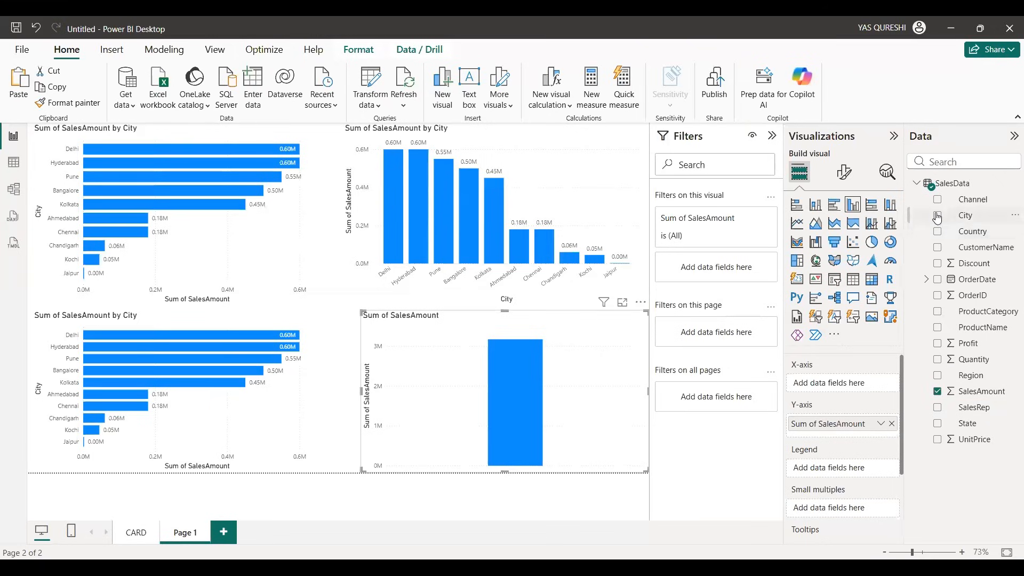
pyautogui.click(590, 180)
pyautogui.click(68, 103)
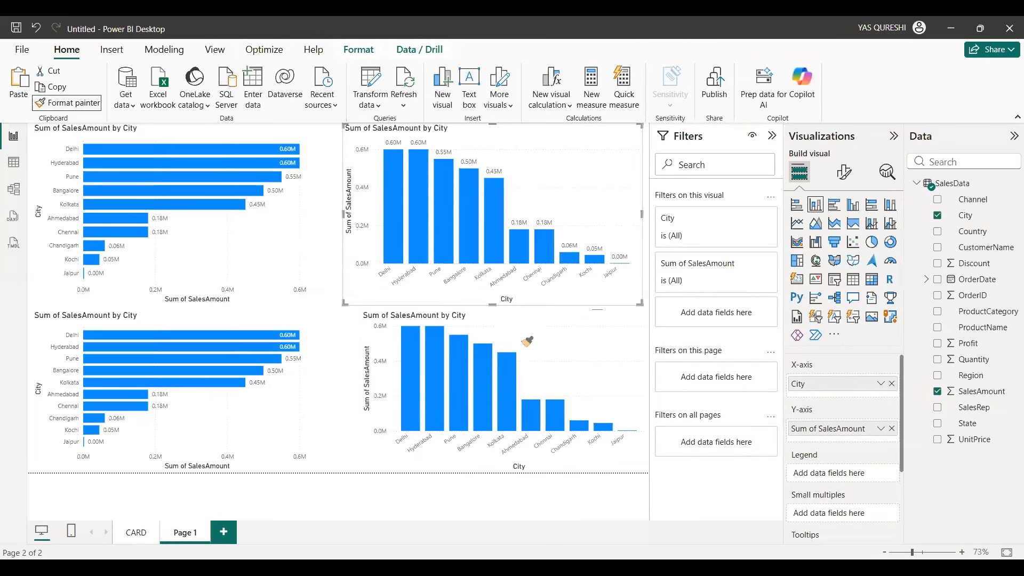
pyautogui.click(581, 355)
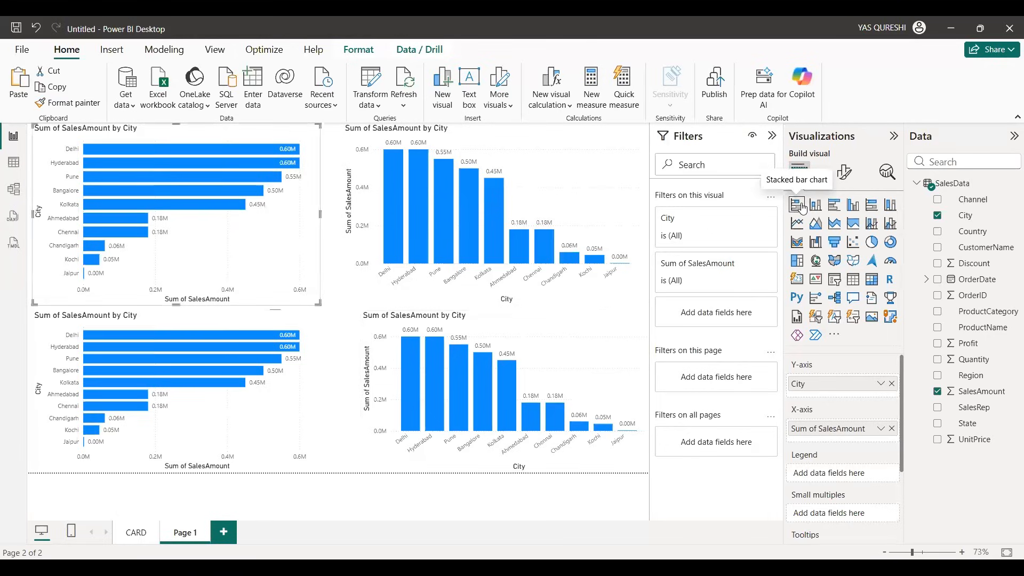
pyautogui.click(564, 173)
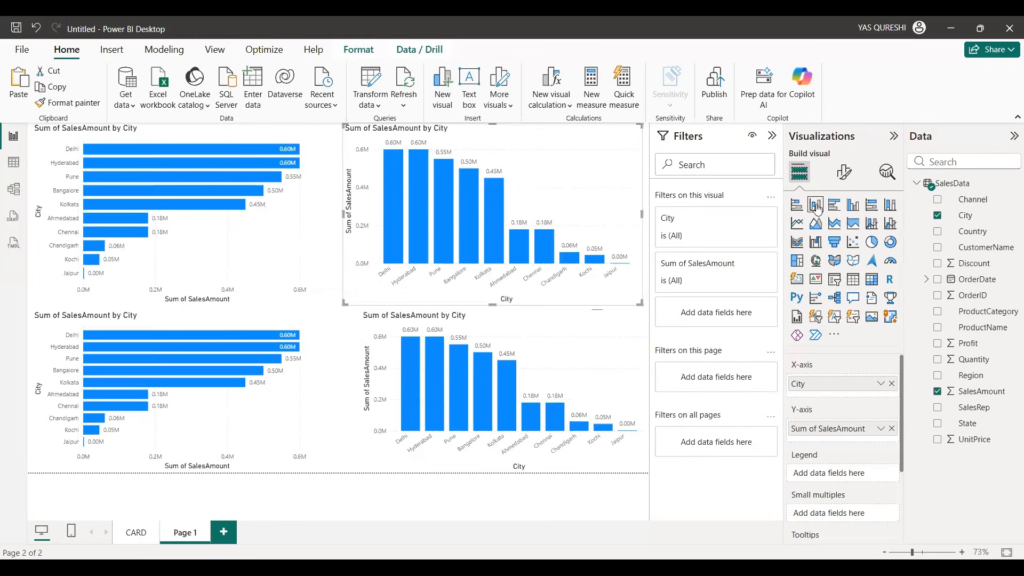
pyautogui.click(290, 415)
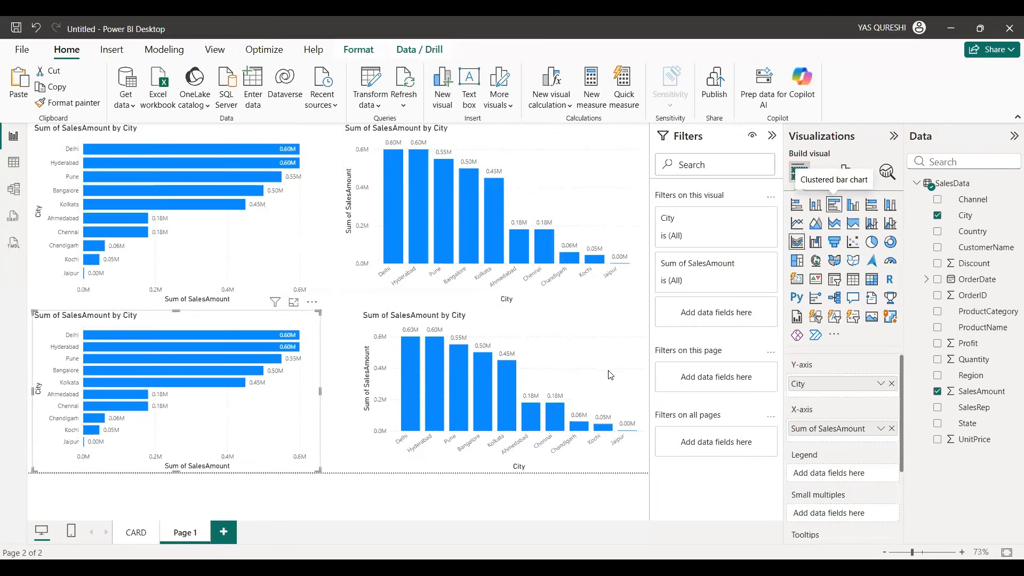
pyautogui.click(622, 354)
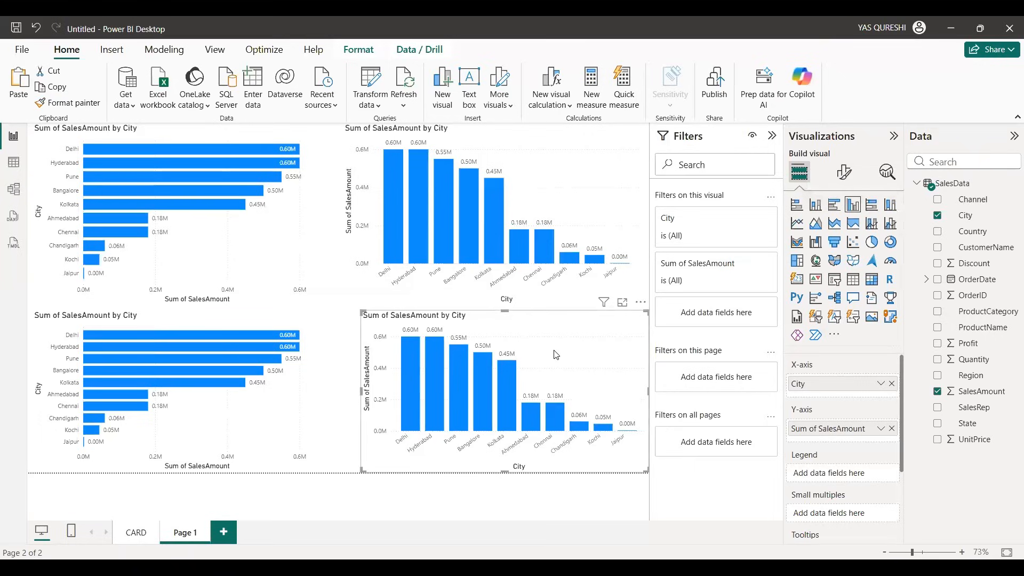
# Step: Add Profit as a second value to the stacked bar chart and the stacked column chart
pyautogui.click(300, 248)
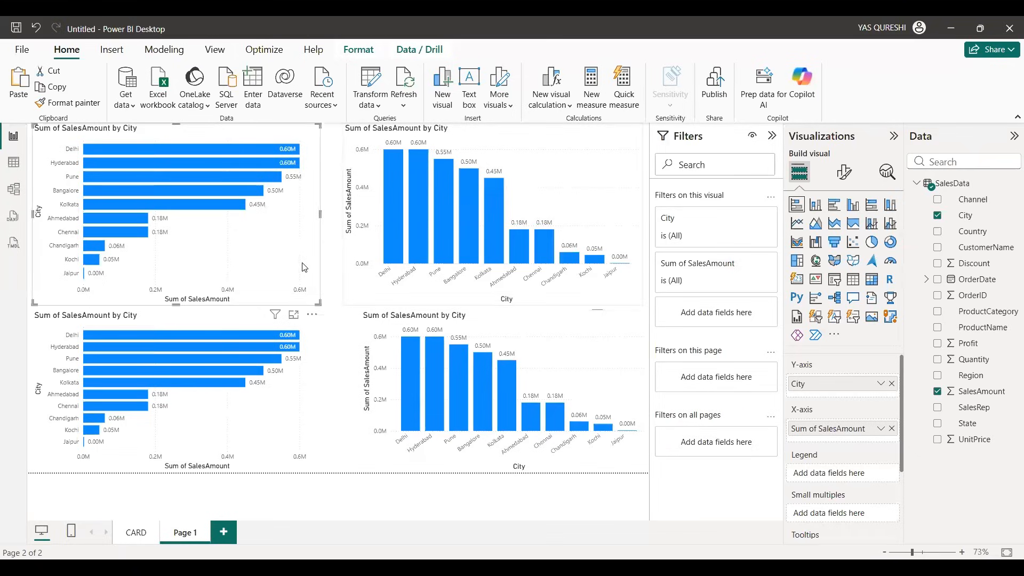
pyautogui.click(938, 344)
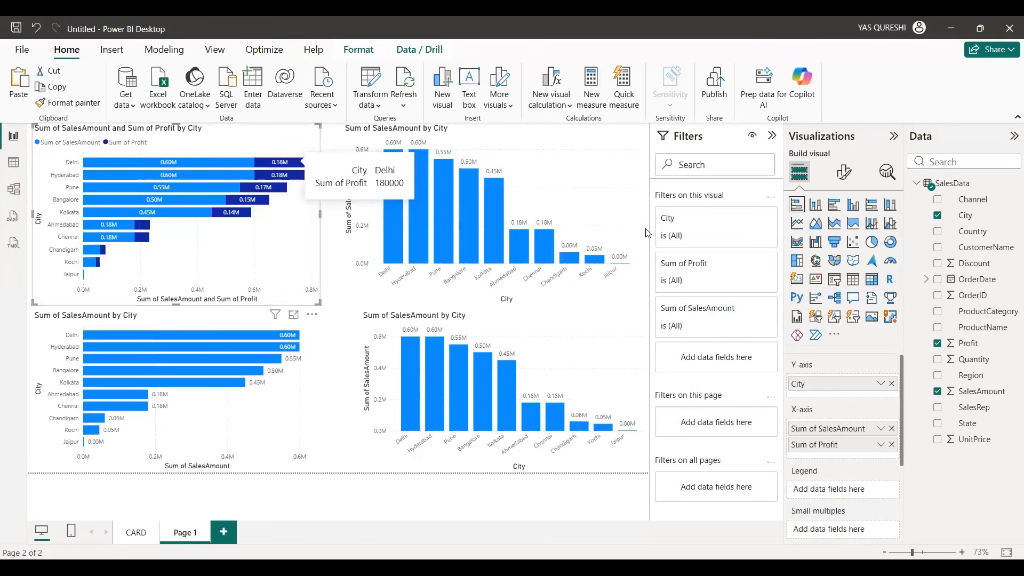
pyautogui.click(609, 180)
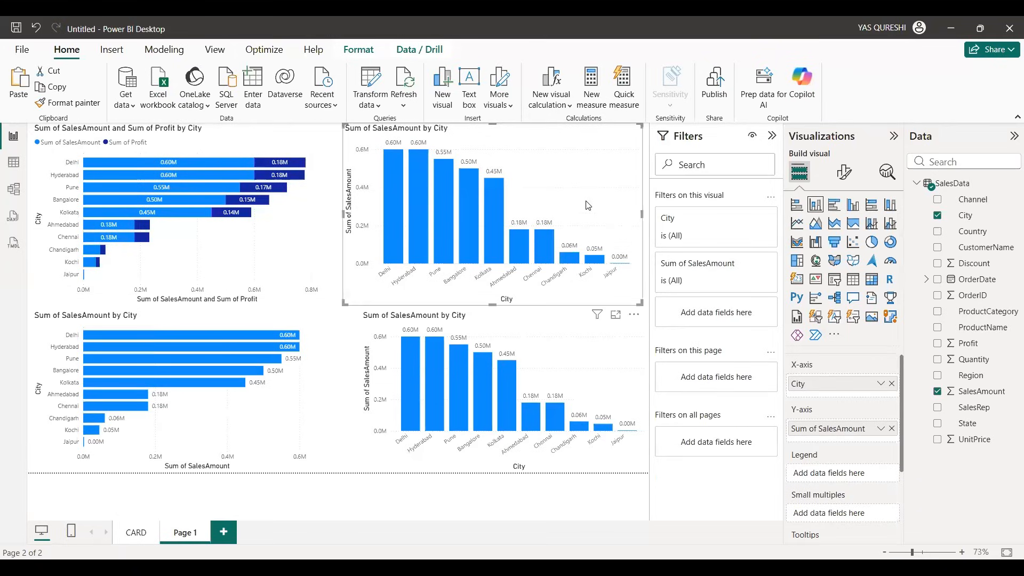
pyautogui.click(937, 343)
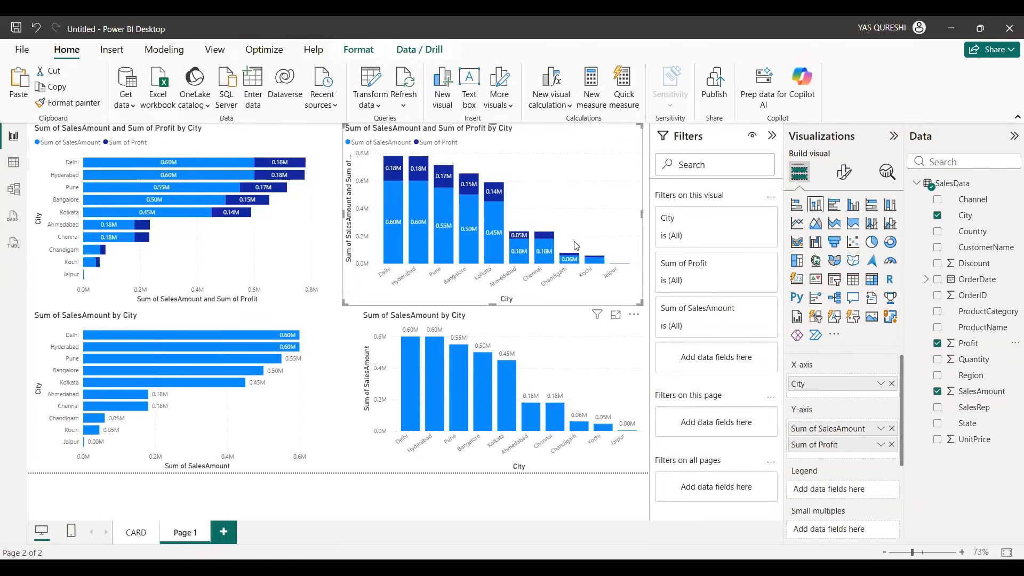
# Step: Add Profit as a second value to the clustered bar chart and the clustered column chart
pyautogui.click(252, 418)
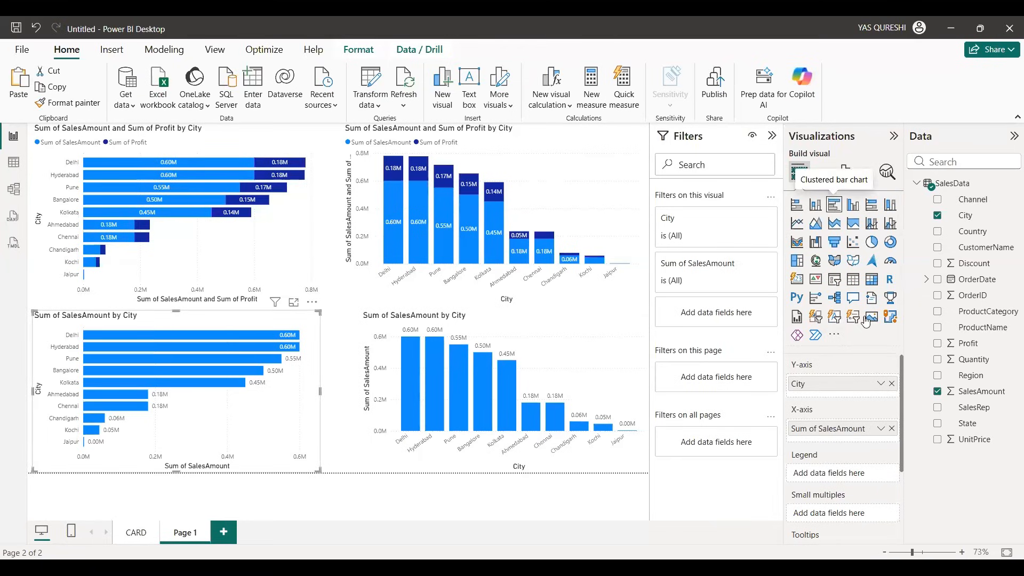
pyautogui.click(938, 344)
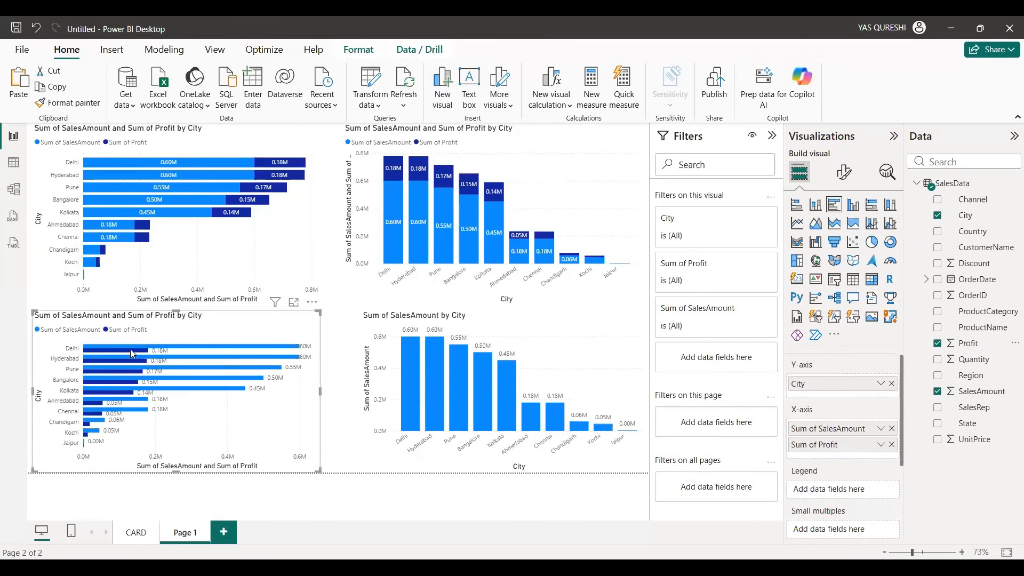
pyautogui.moveTo(131, 352)
pyautogui.click(611, 372)
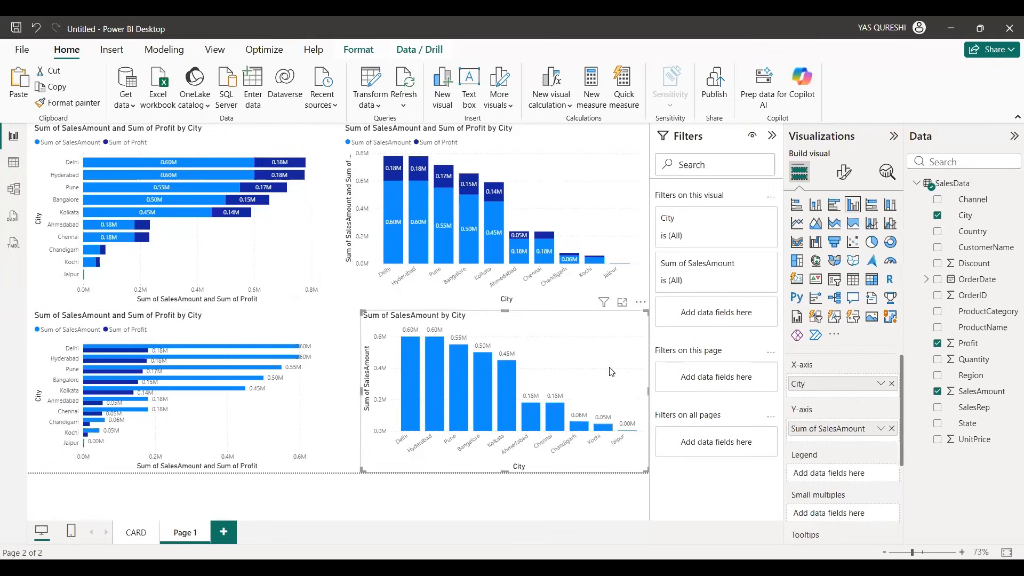
pyautogui.click(937, 347)
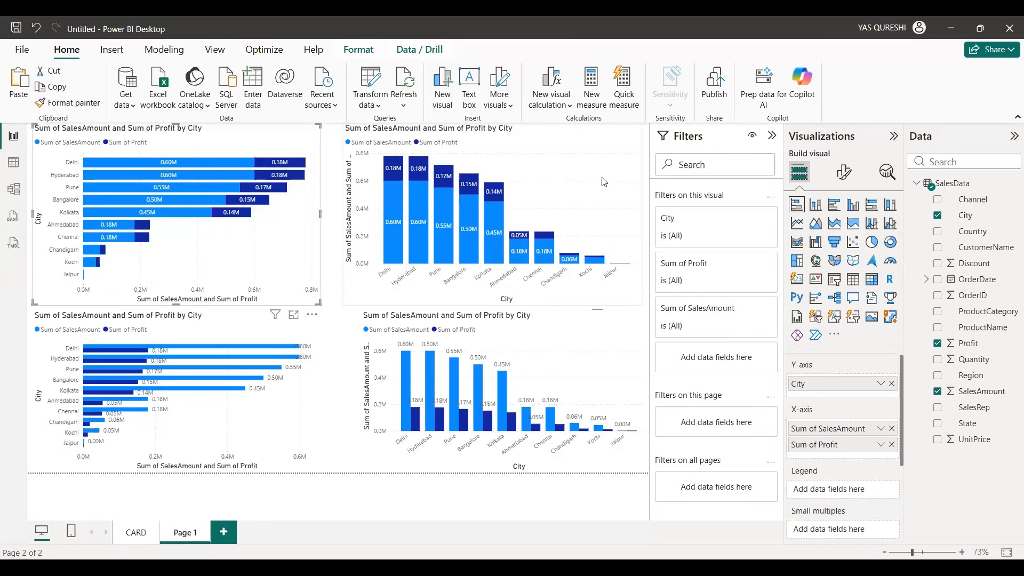
# Step: Compare how the stacked and clustered charts present SalesAmount and Profit for each city, examining Delhi's bar and column segments
pyautogui.moveTo(404, 218)
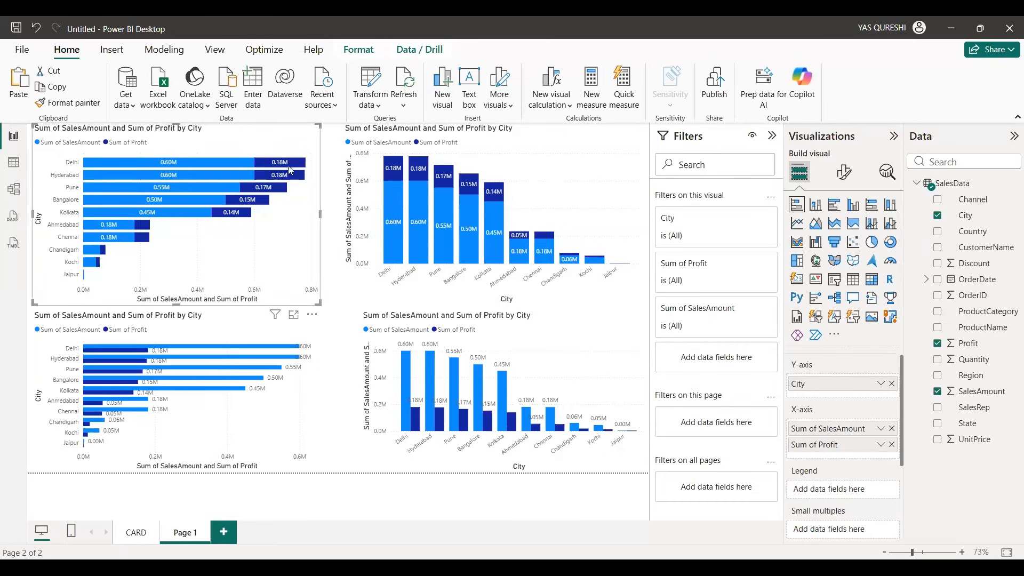
pyautogui.click(331, 397)
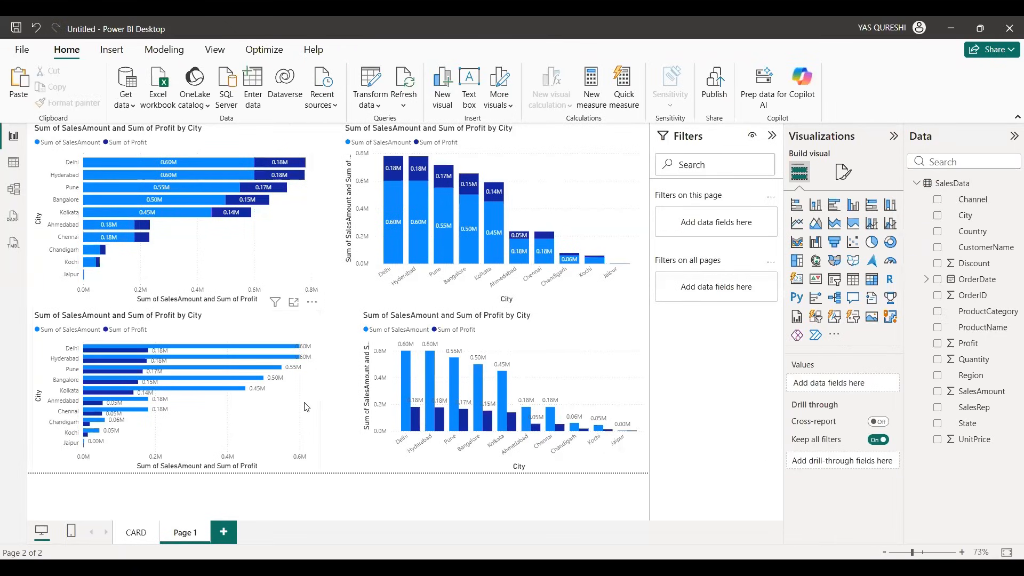
pyautogui.click(307, 407)
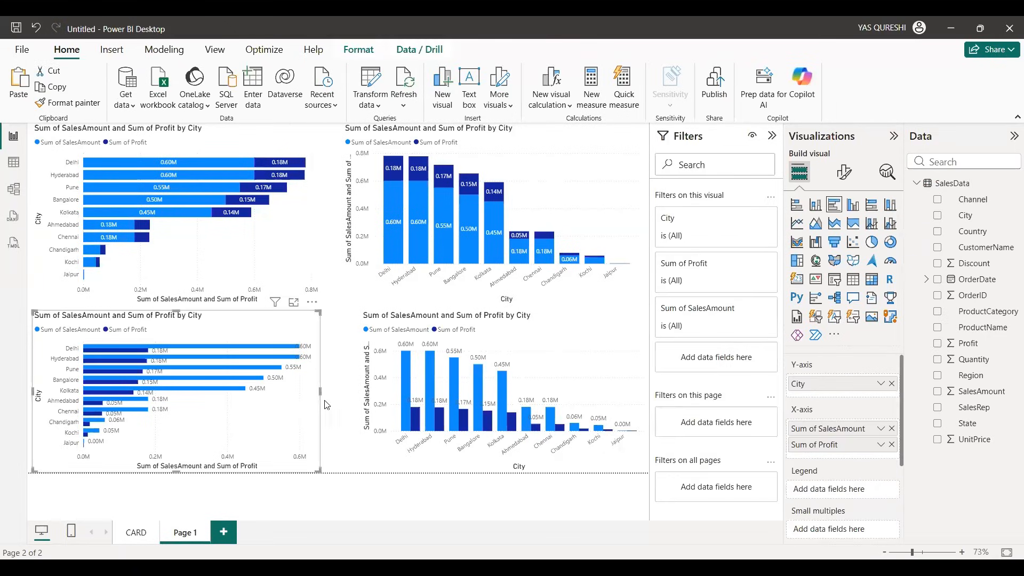
pyautogui.click(543, 364)
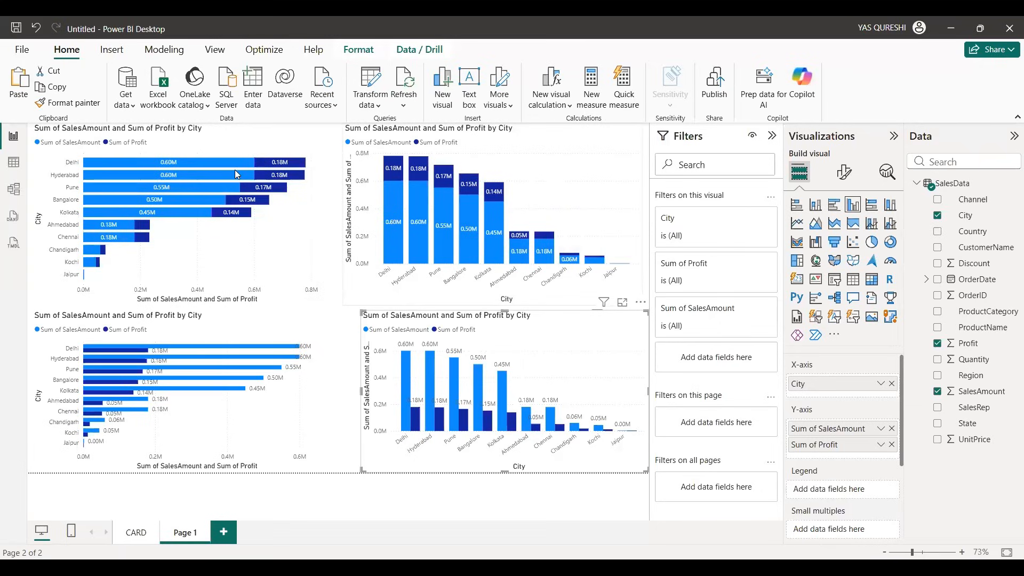
pyautogui.moveTo(237, 161)
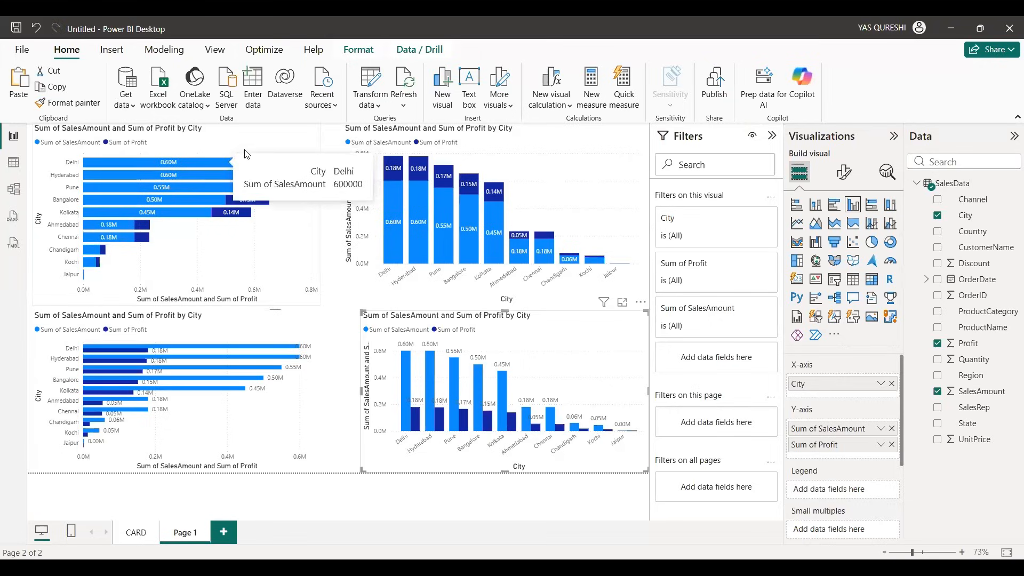
pyautogui.moveTo(285, 168)
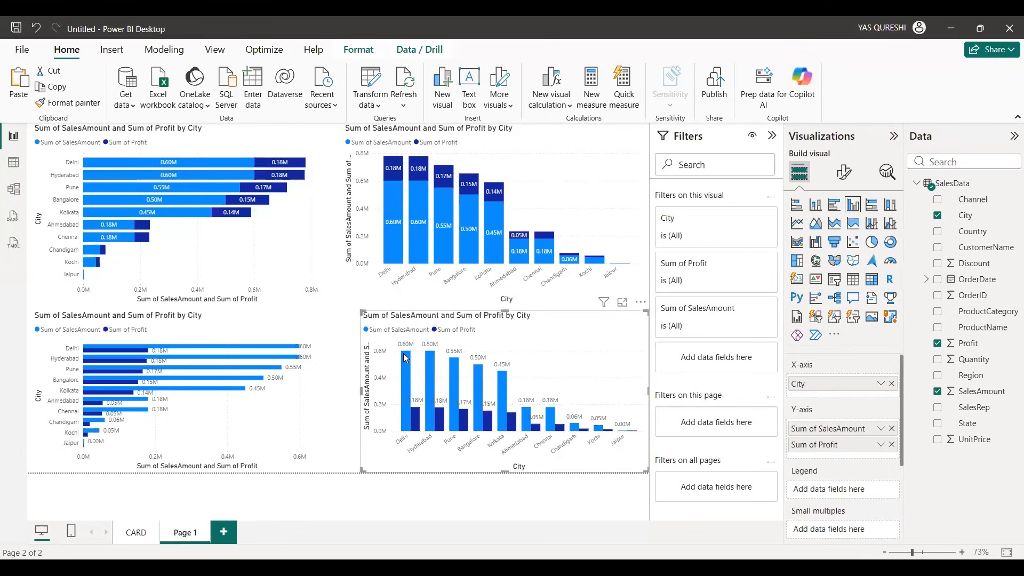
pyautogui.moveTo(417, 423)
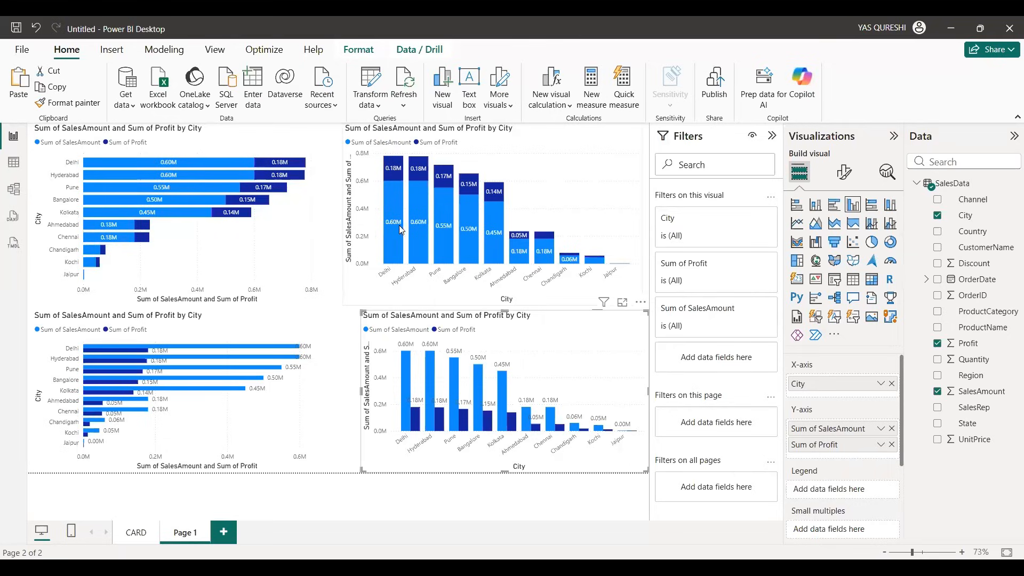
pyautogui.moveTo(397, 230)
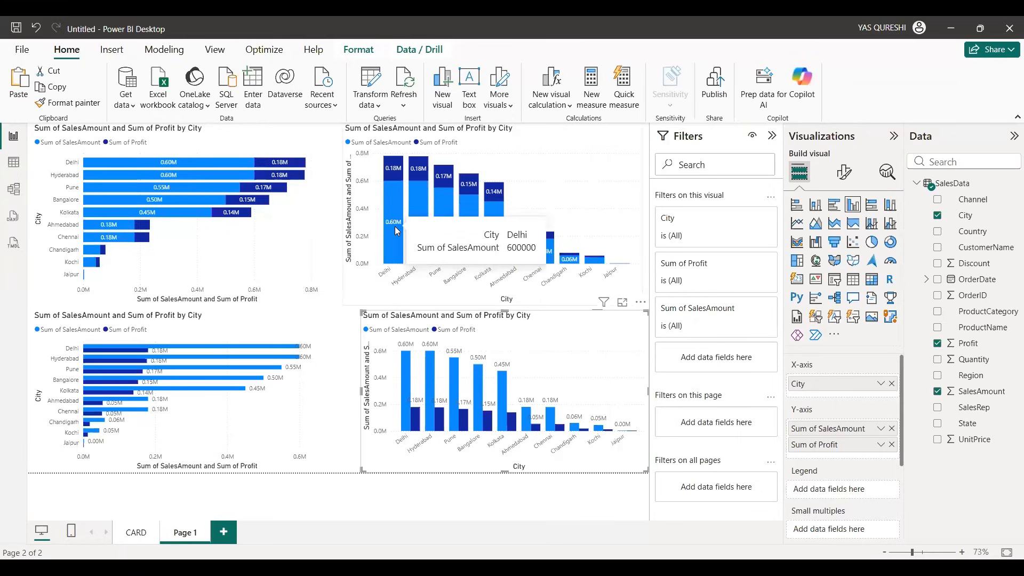
pyautogui.moveTo(391, 173)
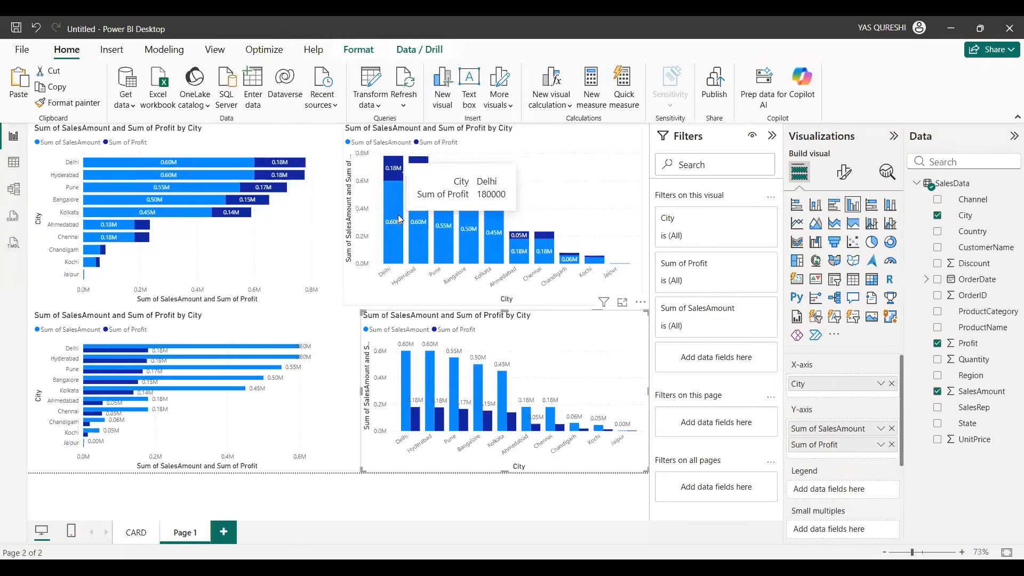
pyautogui.moveTo(395, 202)
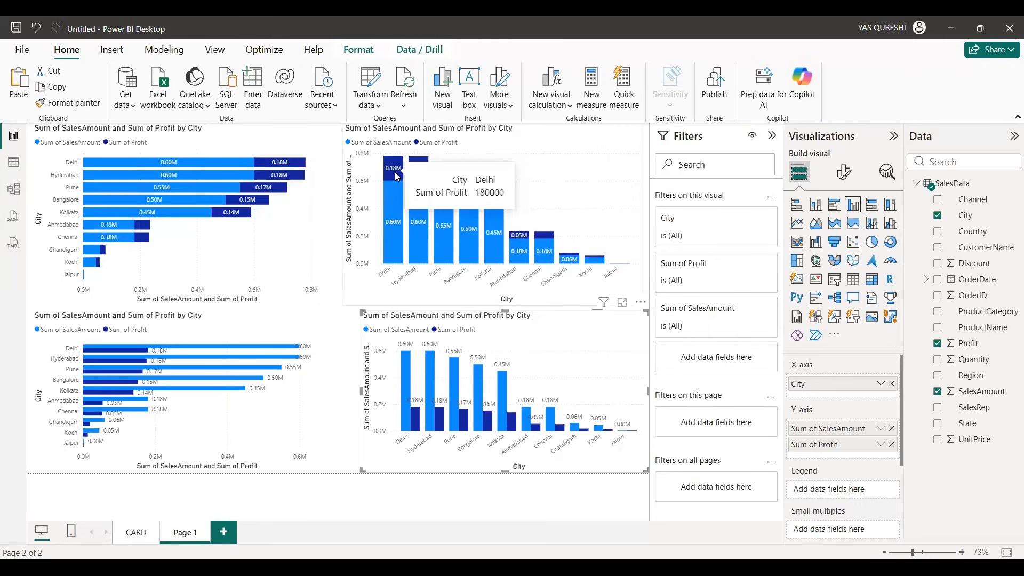
pyautogui.click(201, 161)
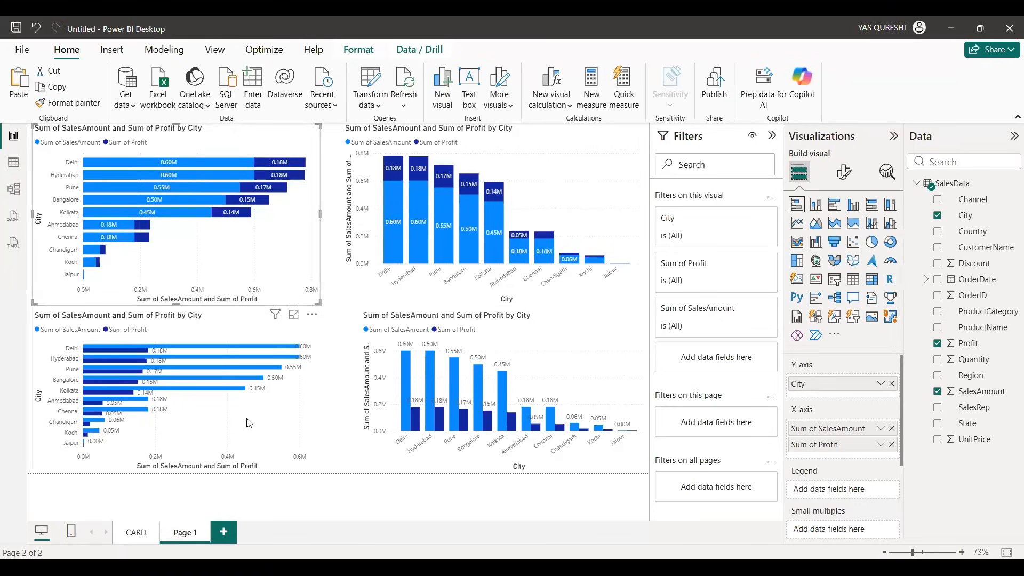
# Step: View the clustered bar chart and the stacked column chart enlarged in focus mode, examining Delhi's SalesAmount and Profit, and return to the report page
pyautogui.click(298, 345)
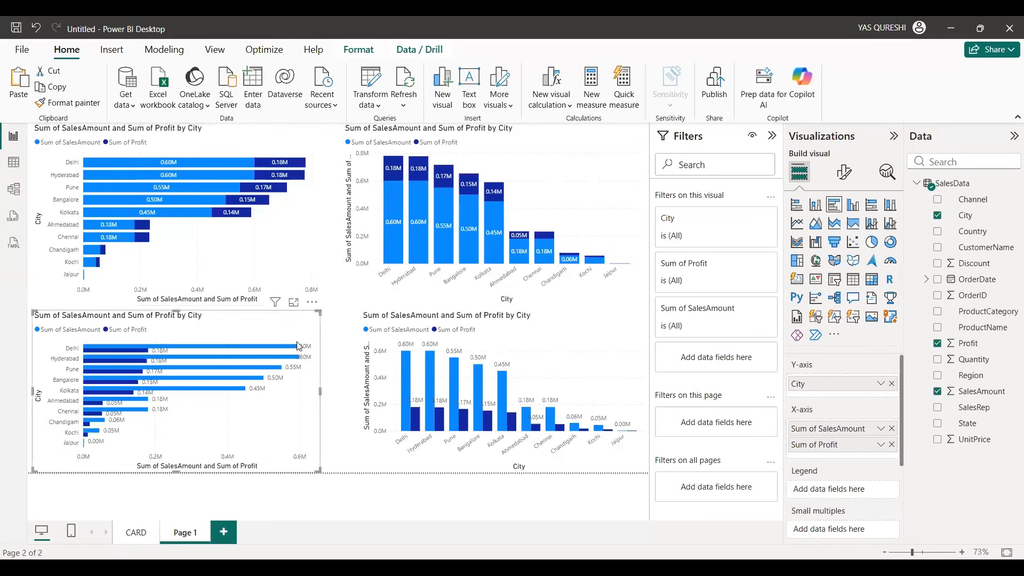
pyautogui.click(293, 302)
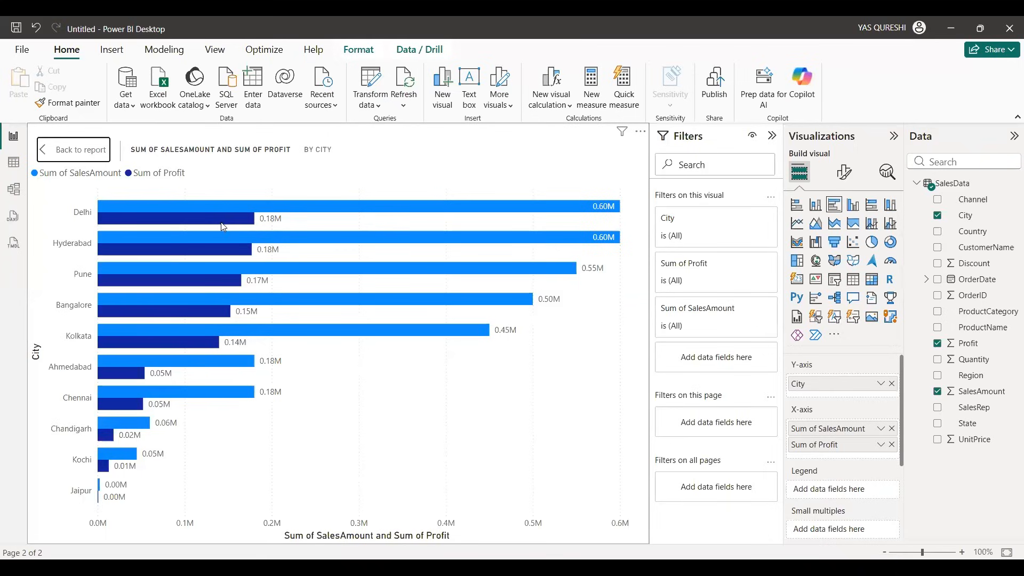
pyautogui.click(64, 151)
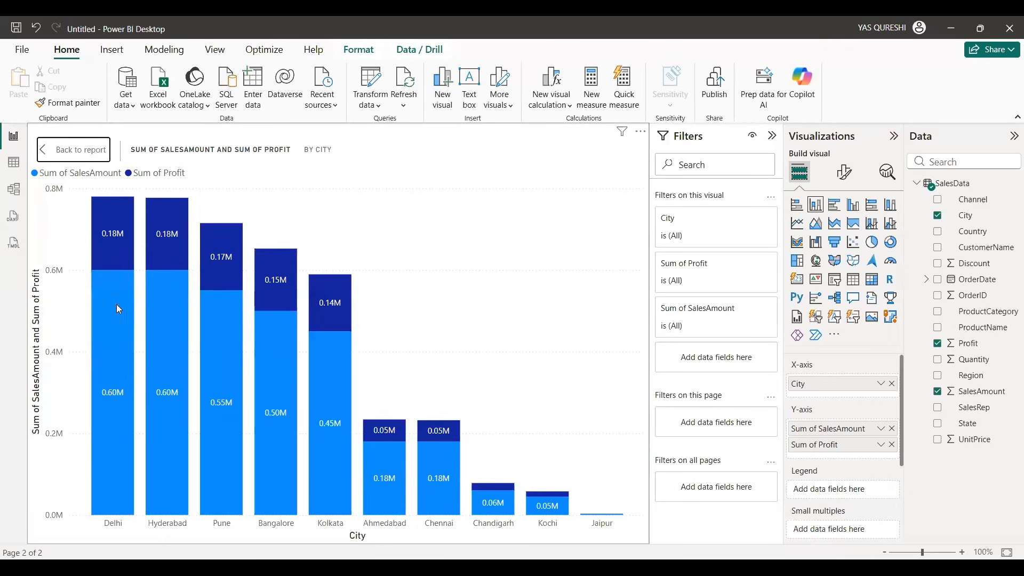
pyautogui.moveTo(120, 301)
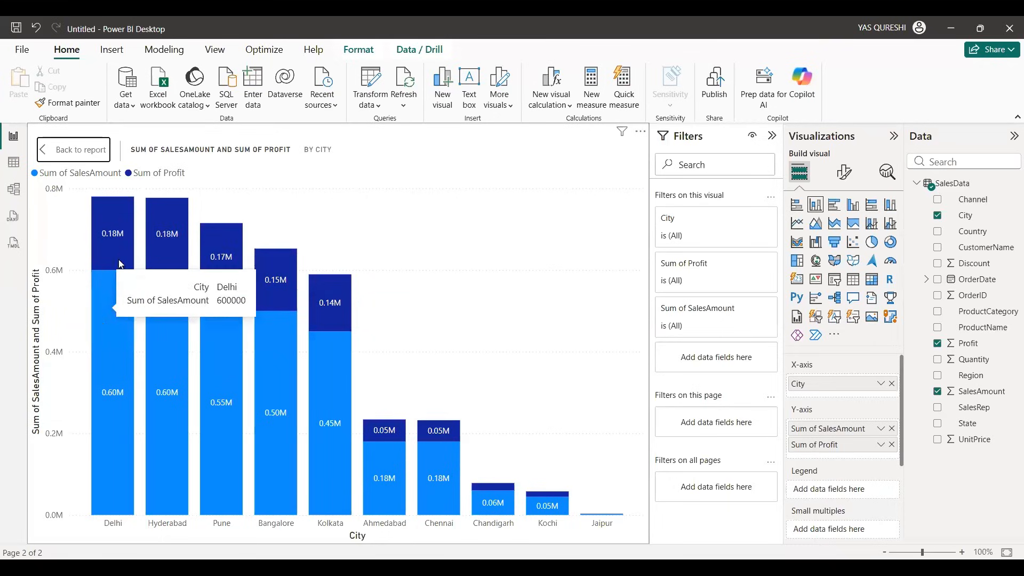
pyautogui.click(80, 150)
pyautogui.click(289, 409)
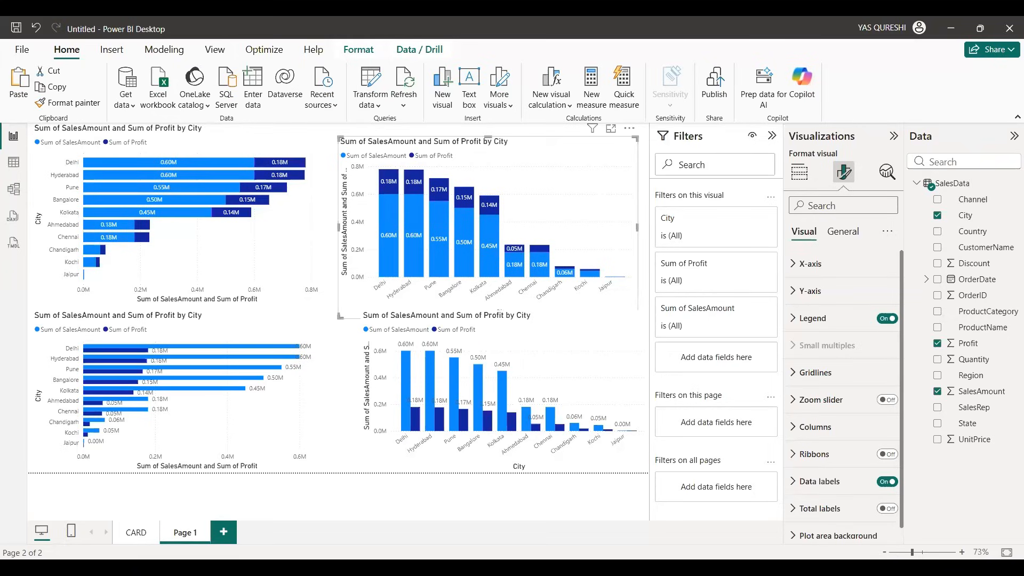
# Step: Select the stacked and clustered bar and column charts in turn to review each one's visual type and axis fields
pyautogui.click(690, 382)
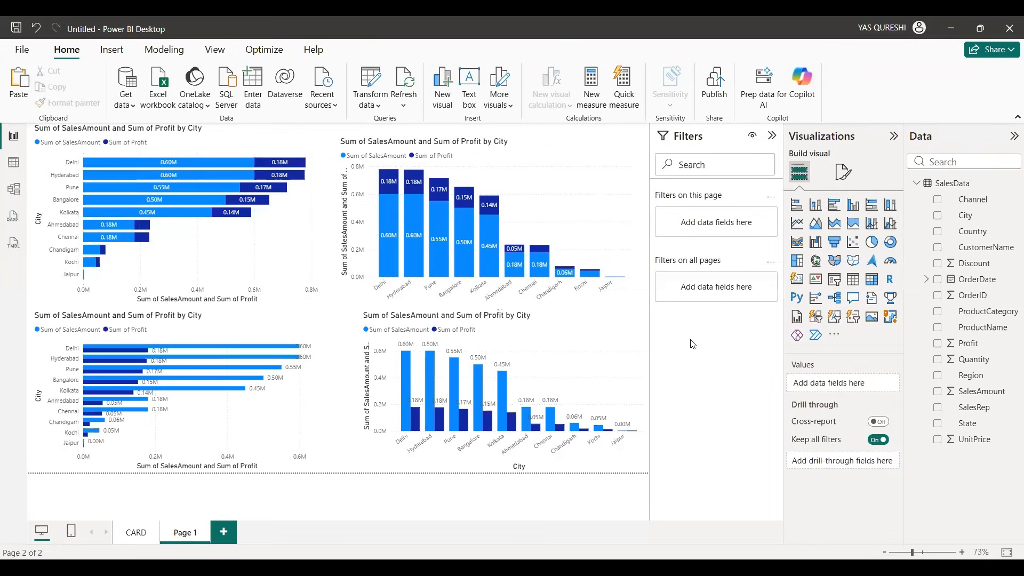
pyautogui.click(256, 238)
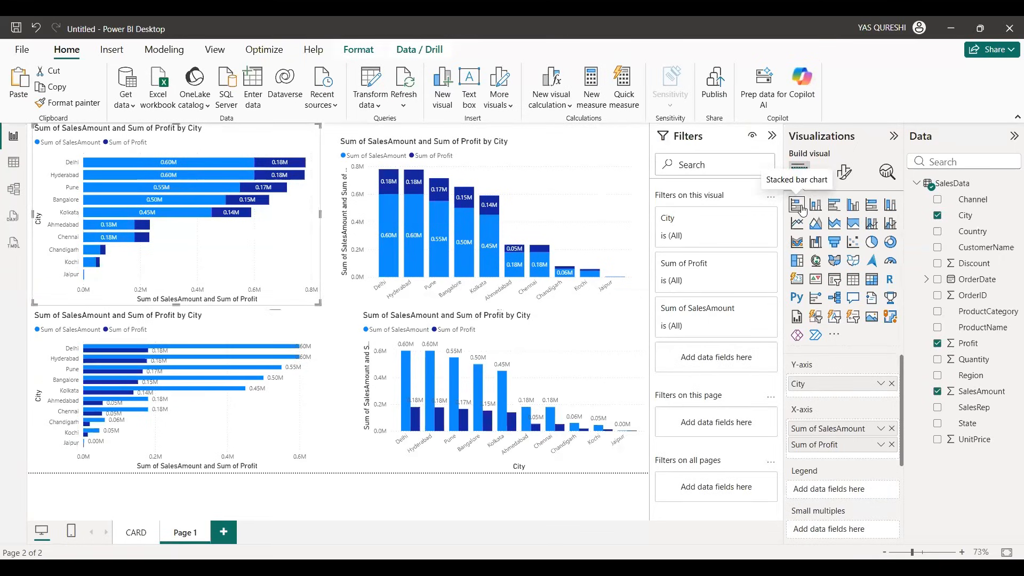
pyautogui.click(609, 193)
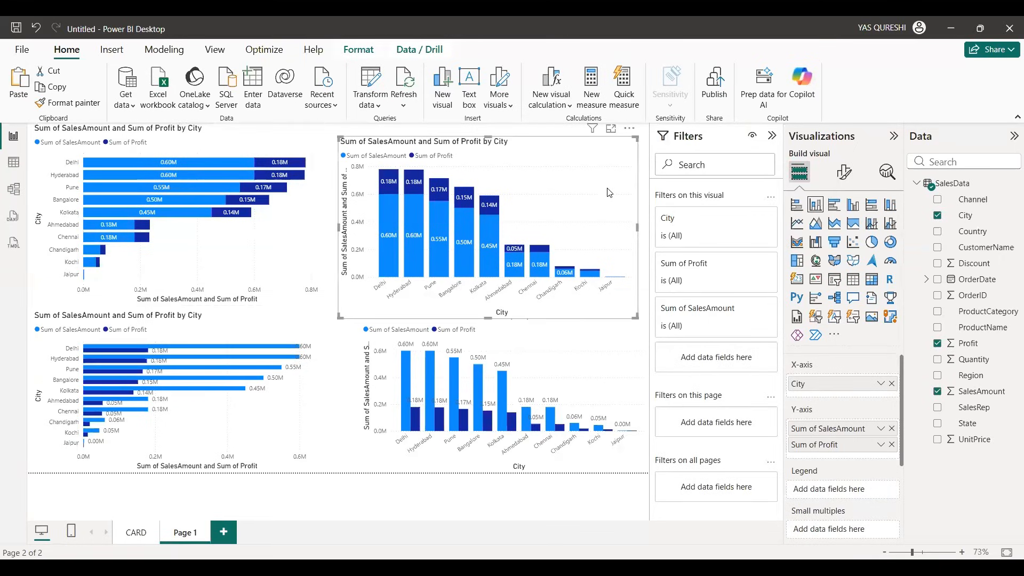
pyautogui.click(243, 437)
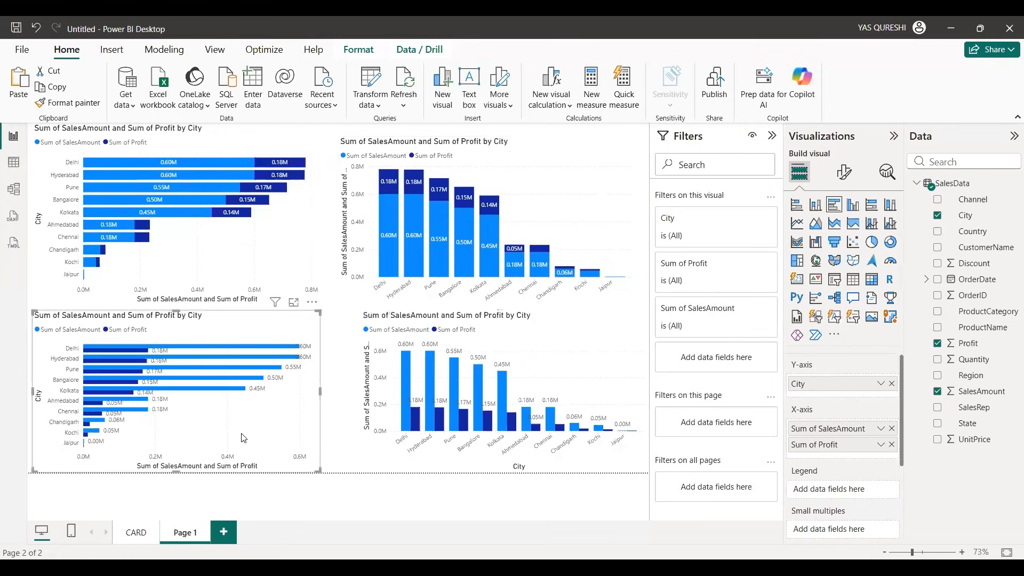
pyautogui.click(590, 347)
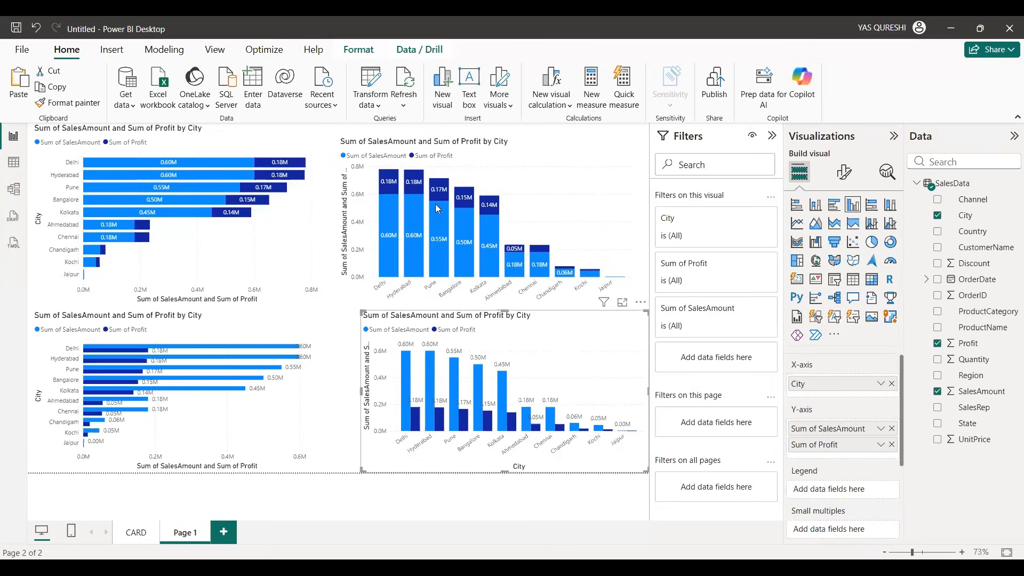
pyautogui.click(253, 240)
pyautogui.click(542, 236)
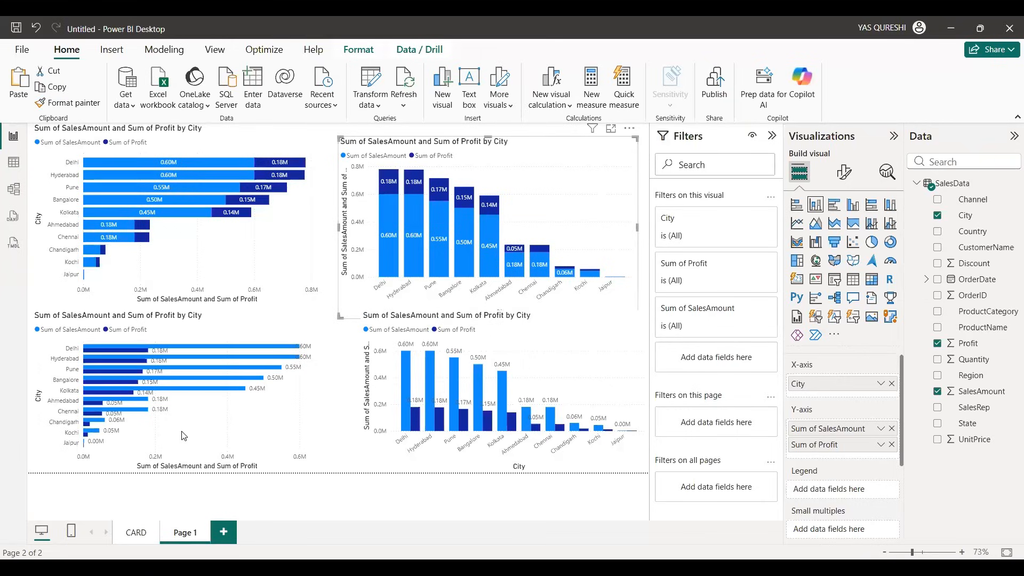
# Step: Rename the report page with the four charts as COLUMN AND BAR CHART and add a new blank report page
pyautogui.doubleClick(196, 534)
pyautogui.write('COLUMN')
pyautogui.write(' AND BAR')
pyautogui.write(' CHART')
pyautogui.press('Return')
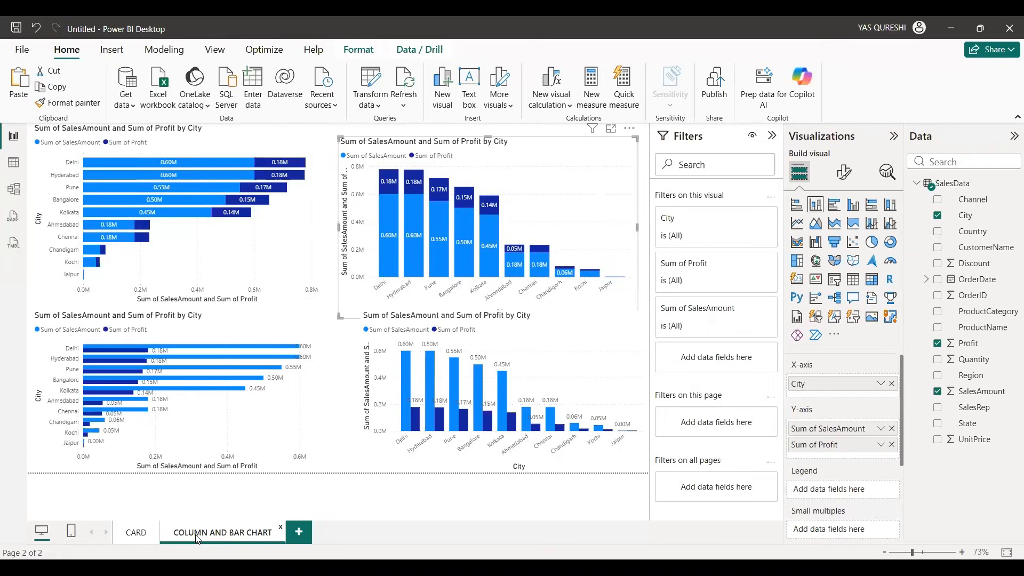
pyautogui.click(300, 532)
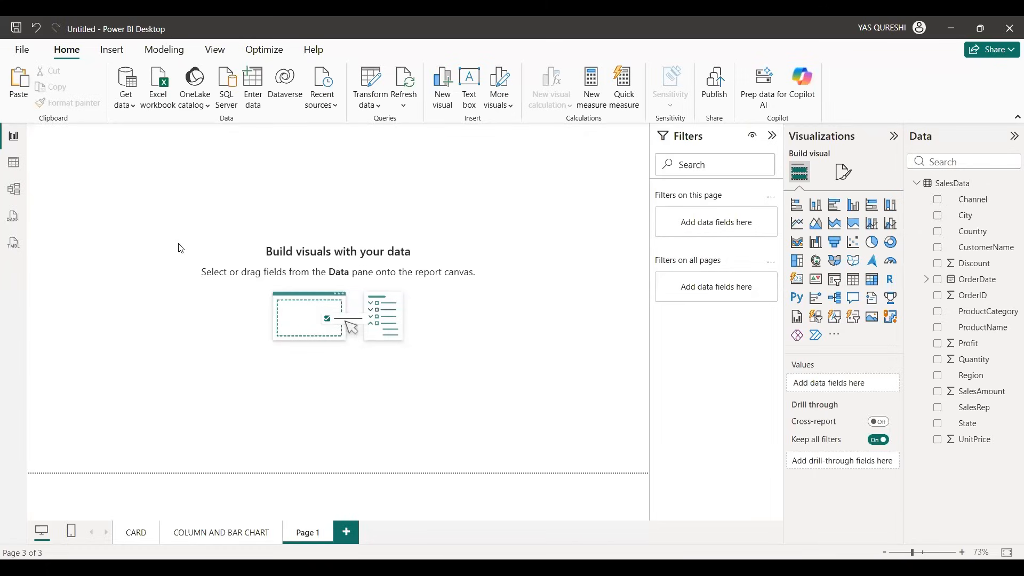
# Step: Insert a line chart on the blank page, place it in the page's upper-left corner and enlarge it
pyautogui.click(801, 225)
pyautogui.moveTo(124, 220); pyautogui.dragTo(133, 281)
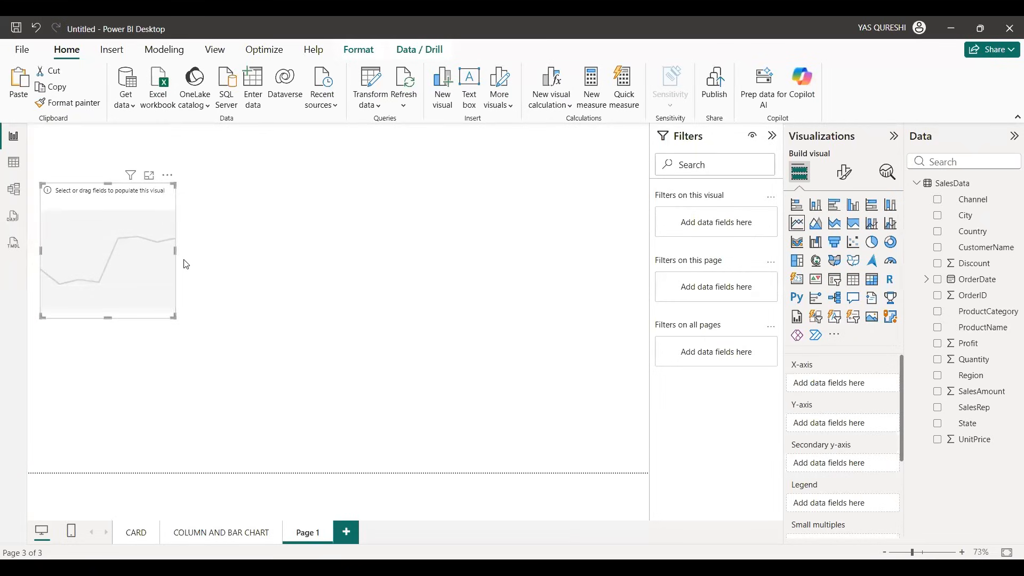
pyautogui.moveTo(176, 250); pyautogui.dragTo(437, 242)
pyautogui.moveTo(269, 238); pyautogui.dragTo(322, 230)
pyautogui.moveTo(423, 211); pyautogui.dragTo(263, 218)
pyautogui.moveTo(196, 238); pyautogui.dragTo(194, 222)
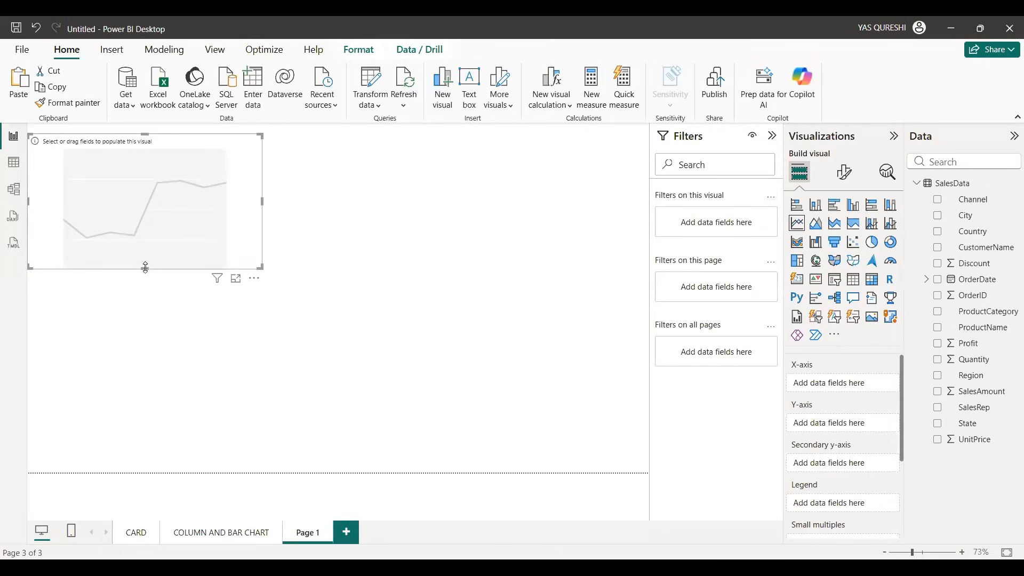
pyautogui.moveTo(145, 263); pyautogui.dragTo(158, 288)
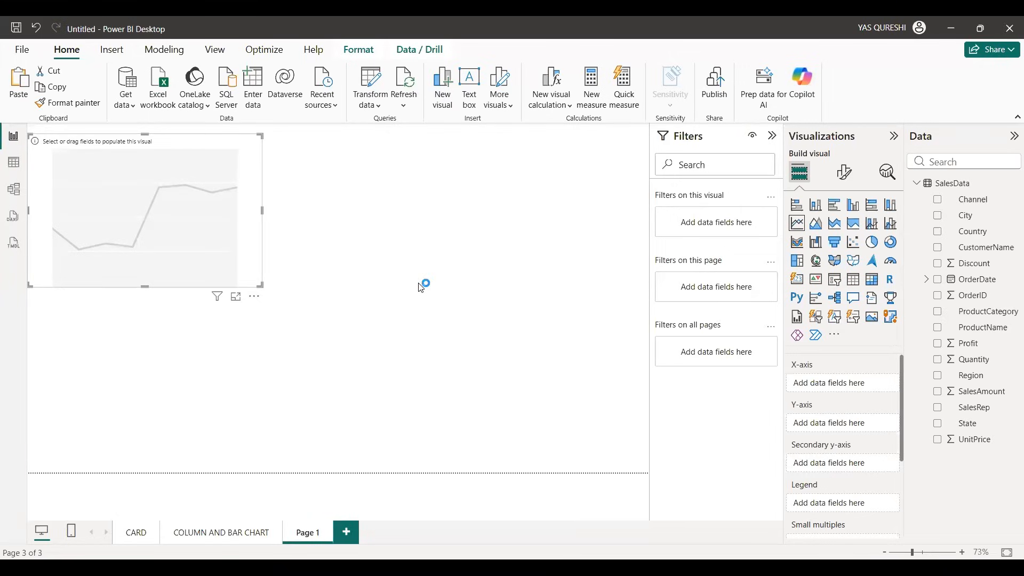
# Step: Plot SalesAmount by Year from the OrderDate date hierarchy in the line chart and check the data point's value
pyautogui.click(927, 279)
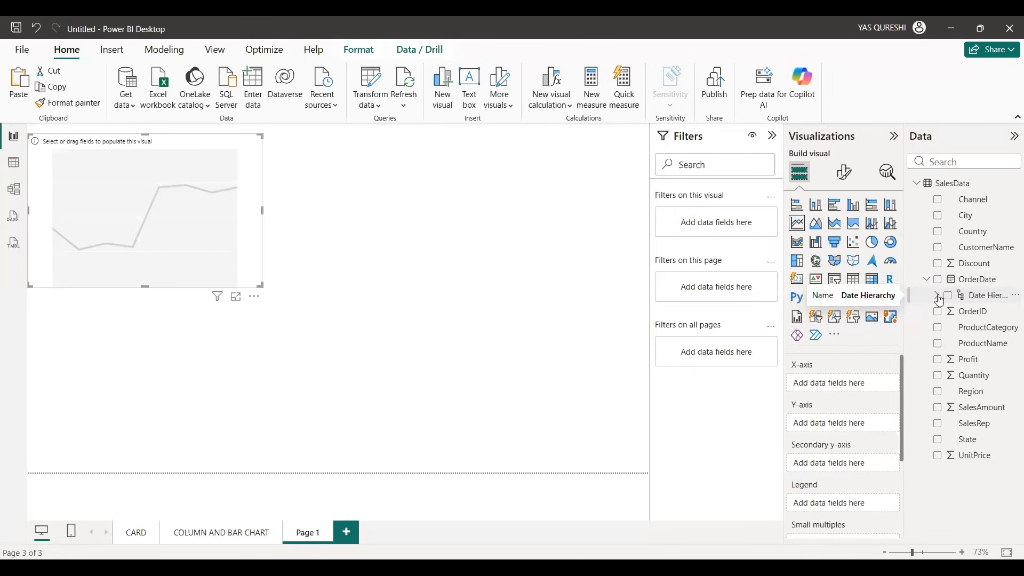
pyautogui.click(938, 296)
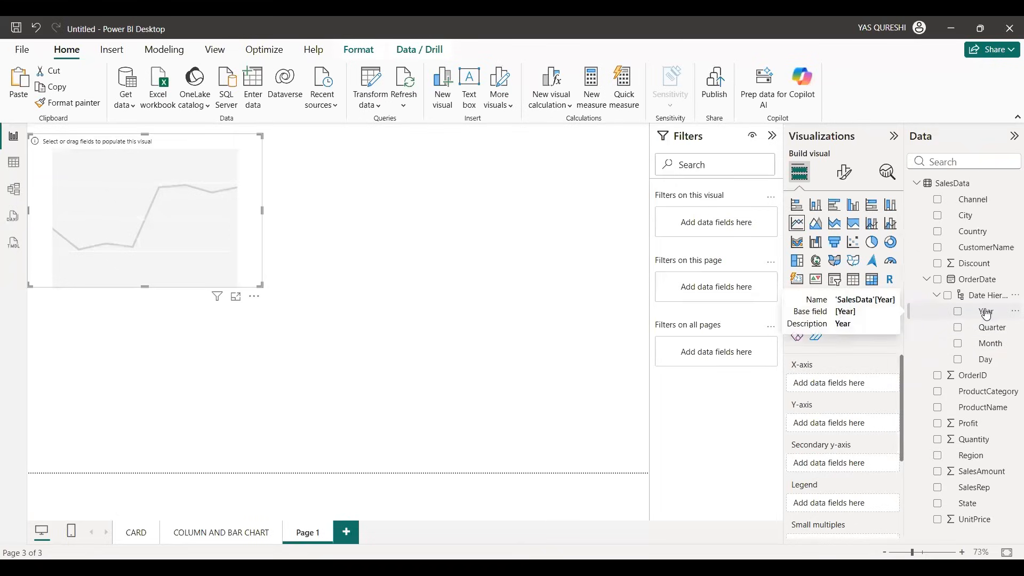
pyautogui.click(959, 313)
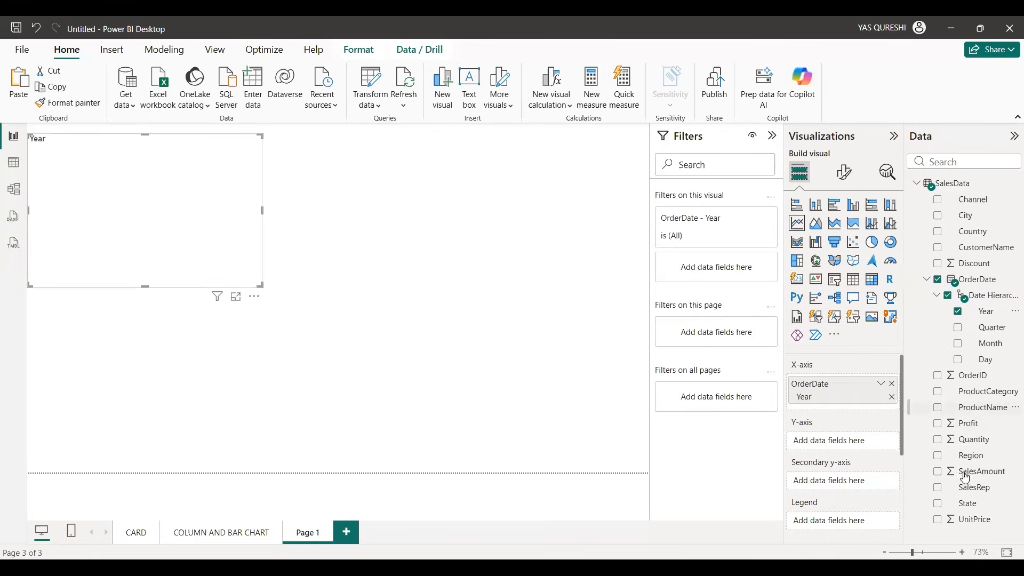
pyautogui.click(937, 471)
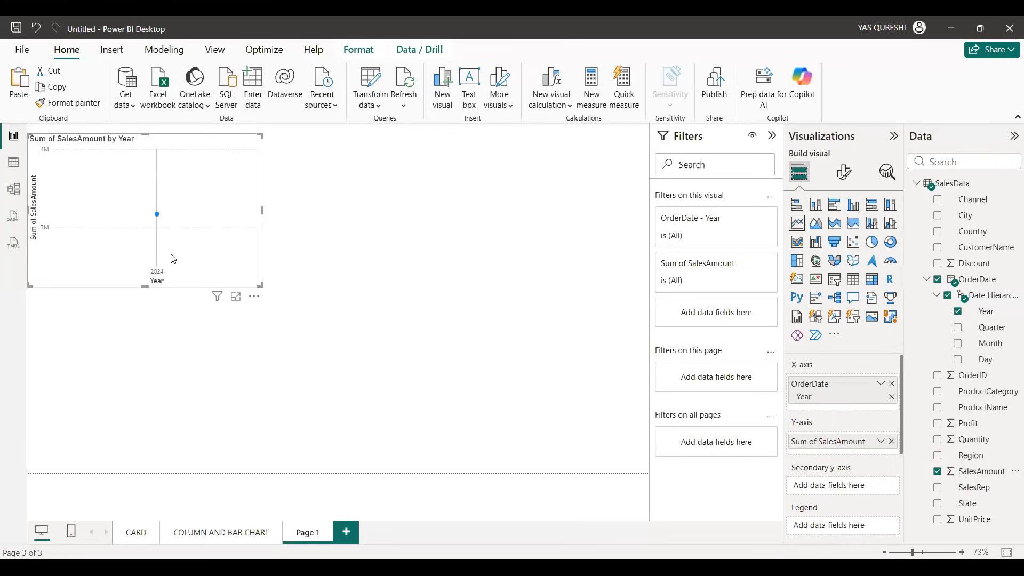
pyautogui.moveTo(157, 216)
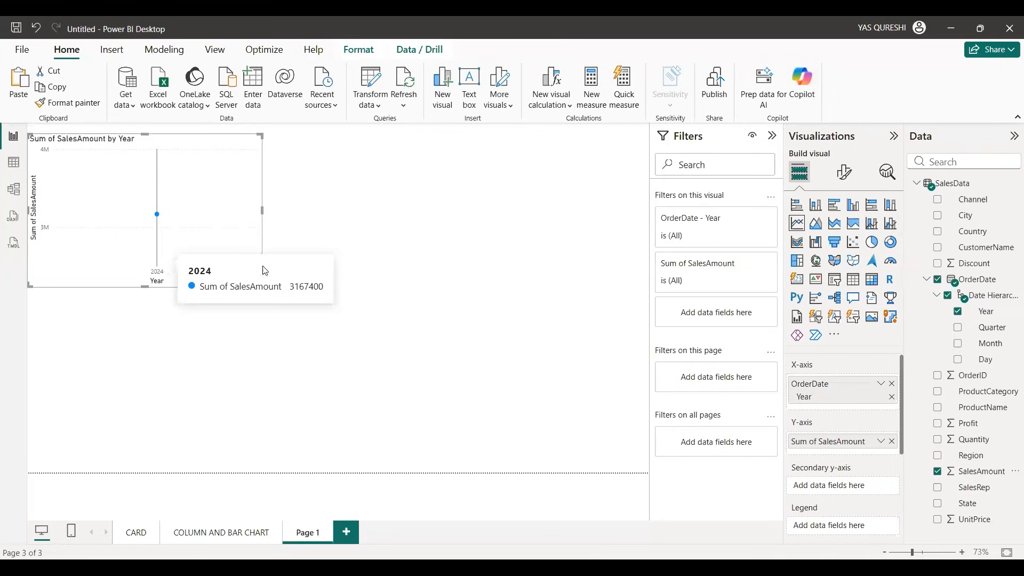
# Step: Replace Year with Month on the line chart's x-axis and widen the chart across most of the page
pyautogui.click(959, 311)
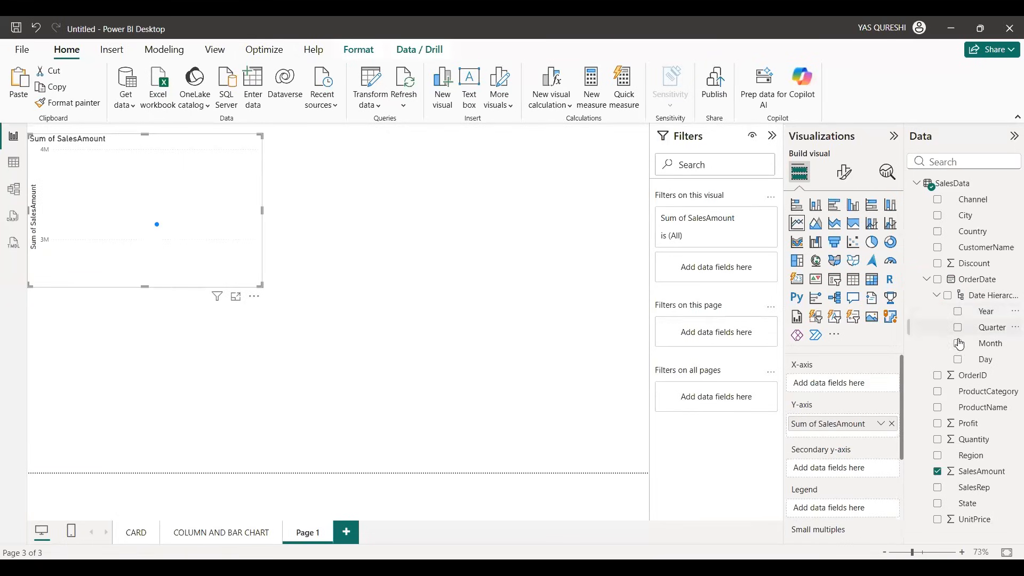
pyautogui.click(958, 343)
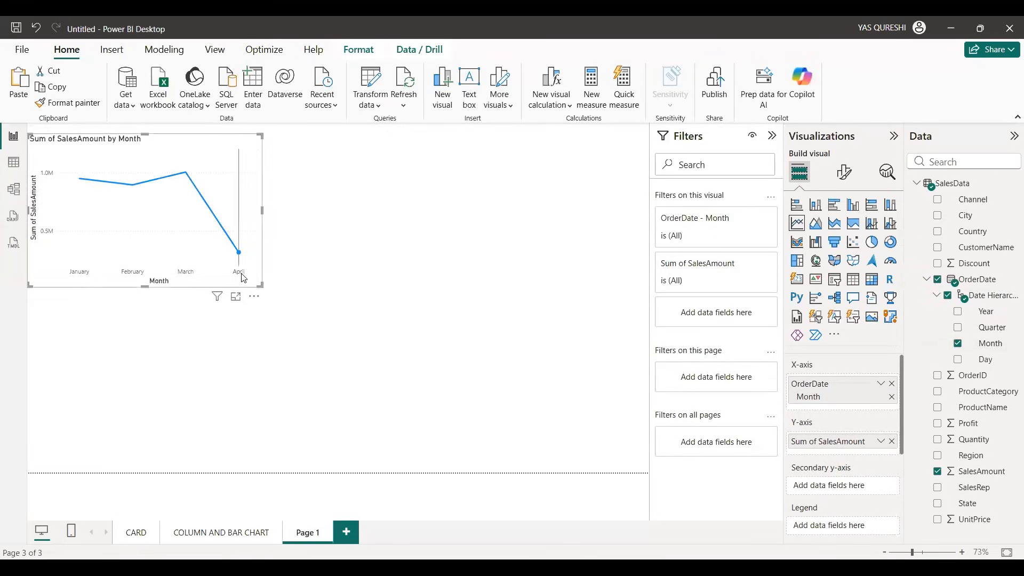
pyautogui.moveTo(243, 277); pyautogui.dragTo(257, 335)
pyautogui.moveTo(276, 269); pyautogui.dragTo(465, 271)
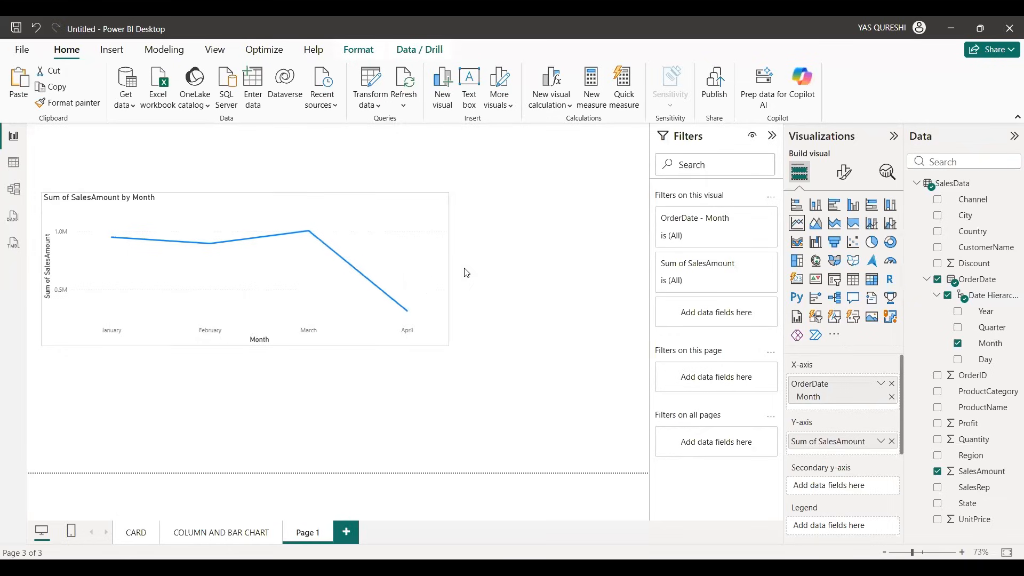
pyautogui.moveTo(405, 255); pyautogui.dragTo(403, 240)
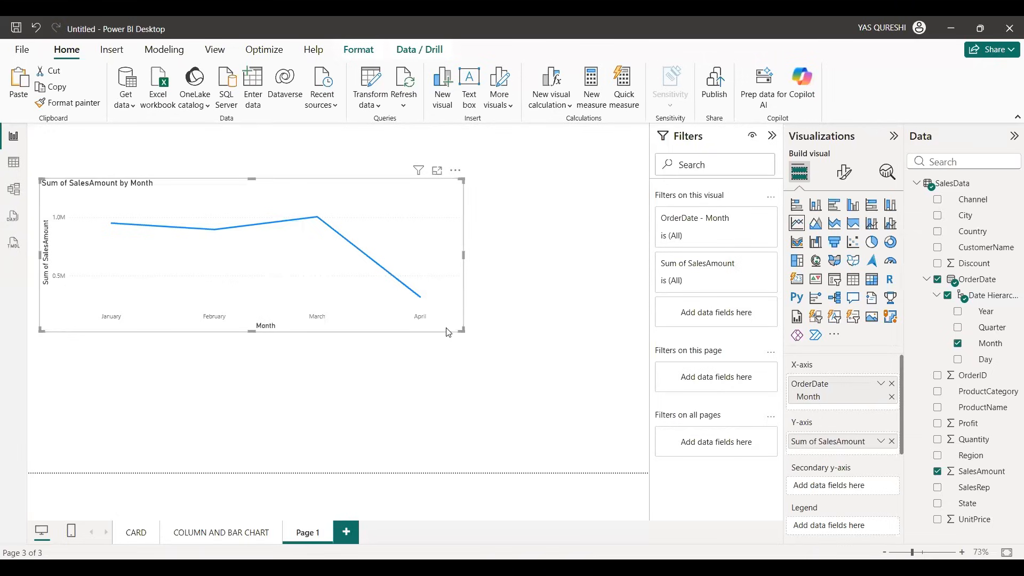
# Step: Turn on data labels for the monthly line chart, move it to the page's upper-left corner and narrow it slightly
pyautogui.click(851, 174)
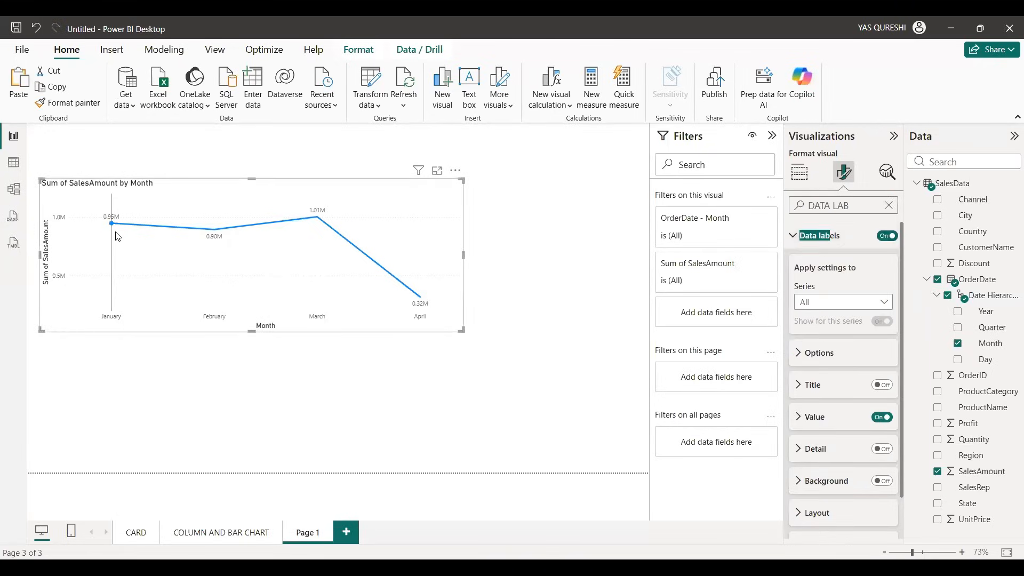
pyautogui.moveTo(123, 259); pyautogui.dragTo(111, 225)
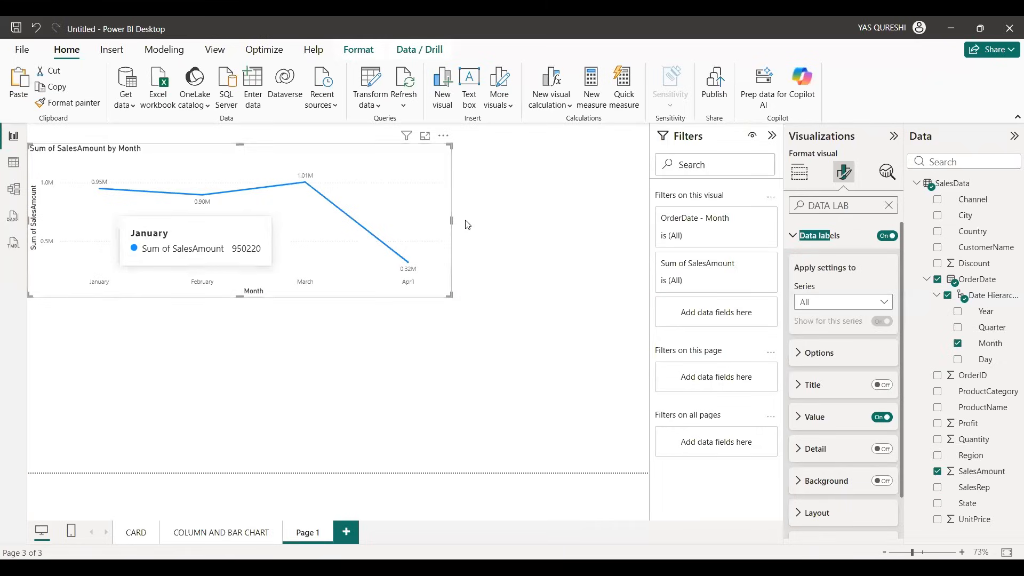
pyautogui.moveTo(452, 220); pyautogui.dragTo(403, 221)
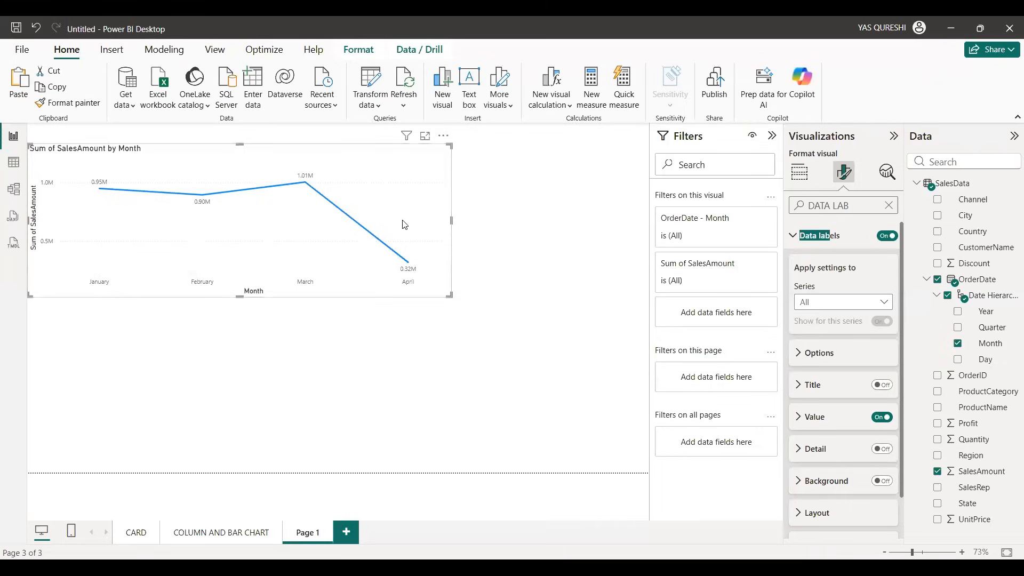
pyautogui.click(831, 248)
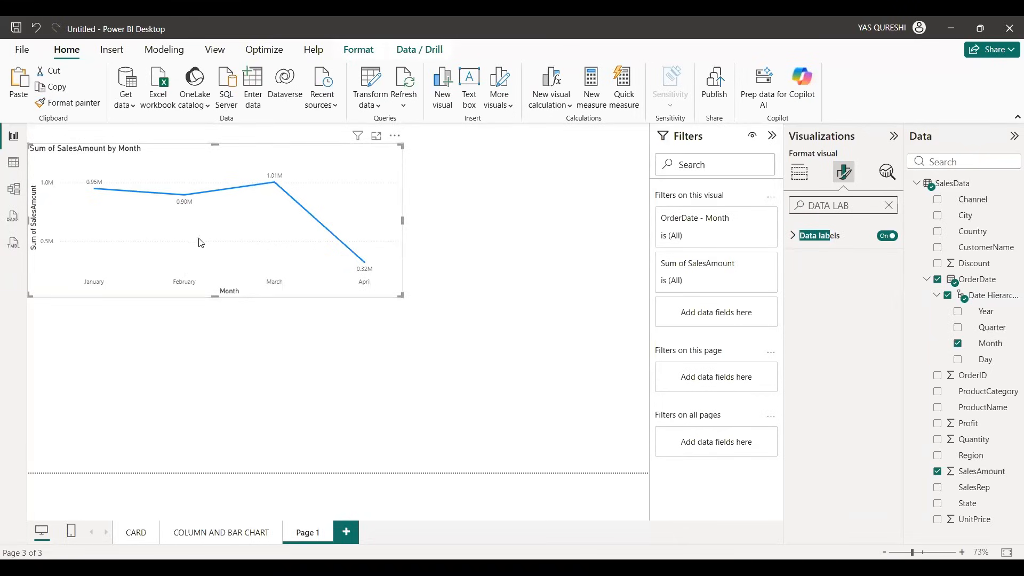
pyautogui.moveTo(273, 196)
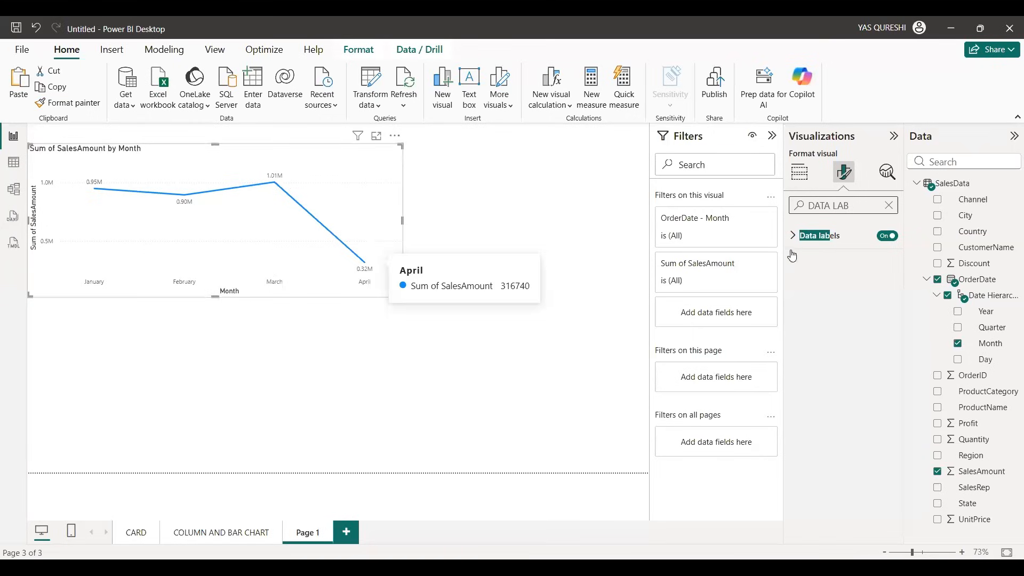
# Step: Set the display units of the line chart's y-axis values to Thousands
pyautogui.click(888, 204)
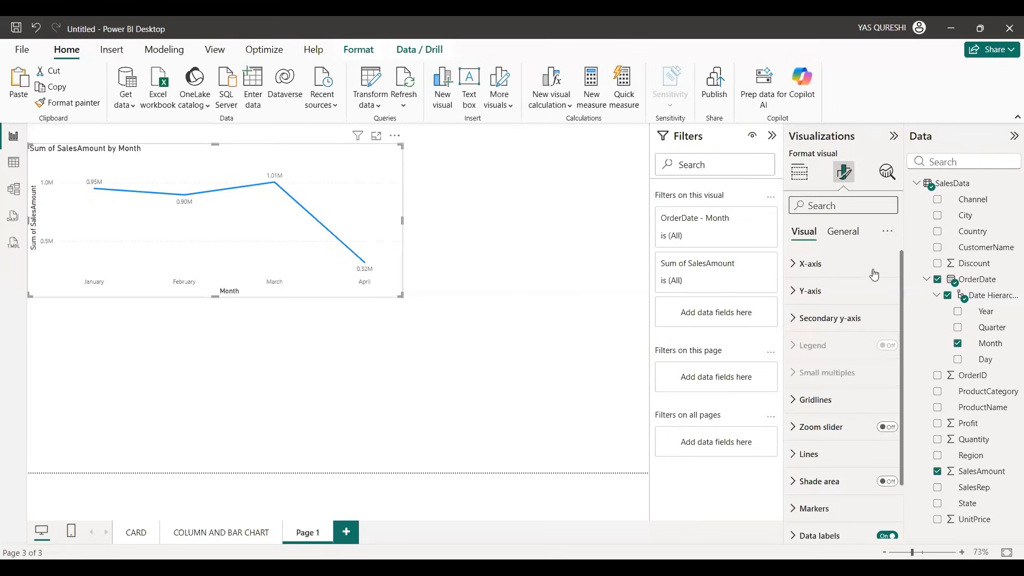
pyautogui.click(835, 300)
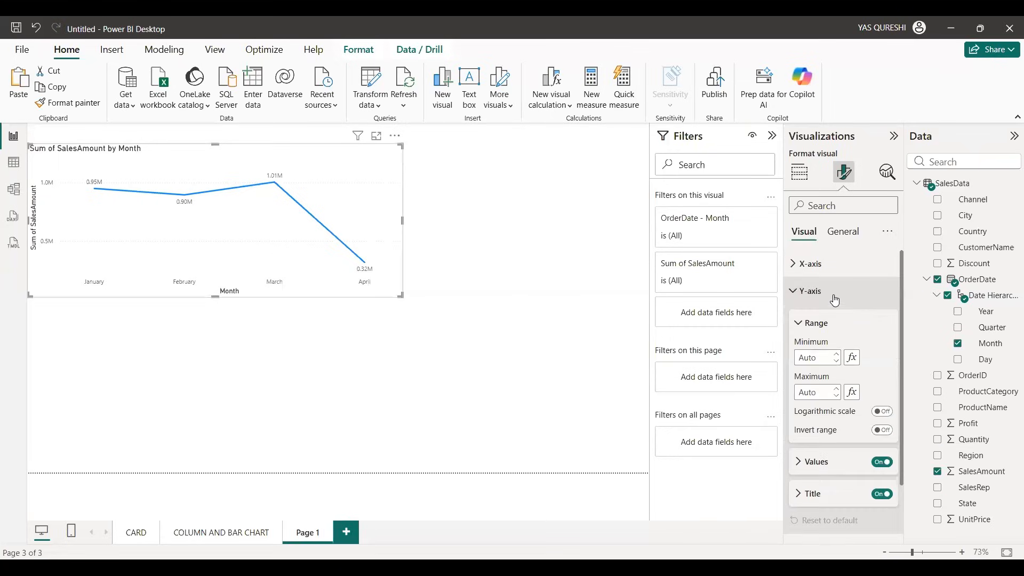
pyautogui.scroll(-2, 833, 296)
pyautogui.click(827, 332)
pyautogui.scroll(-3, 827, 332)
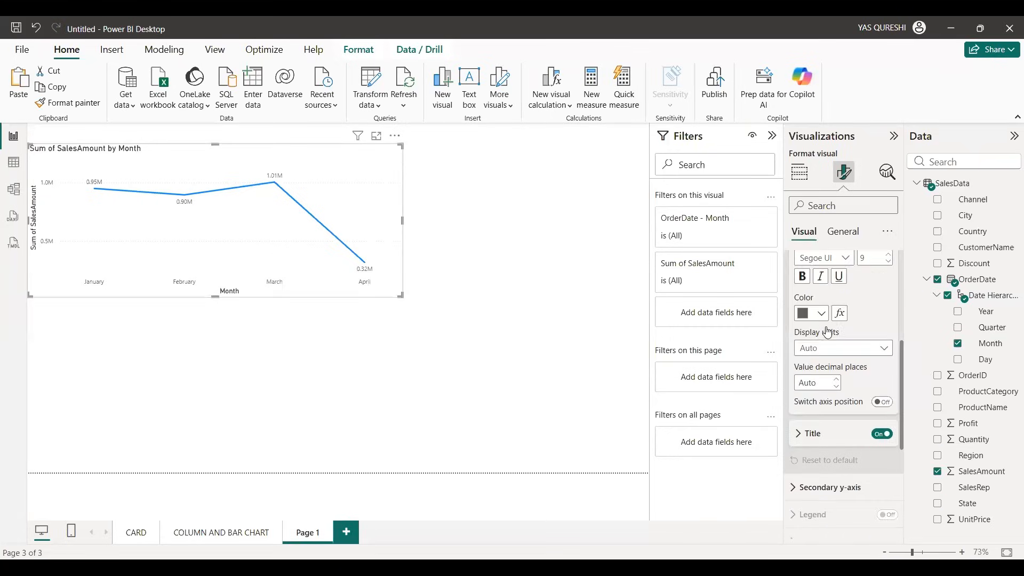
pyautogui.click(883, 320)
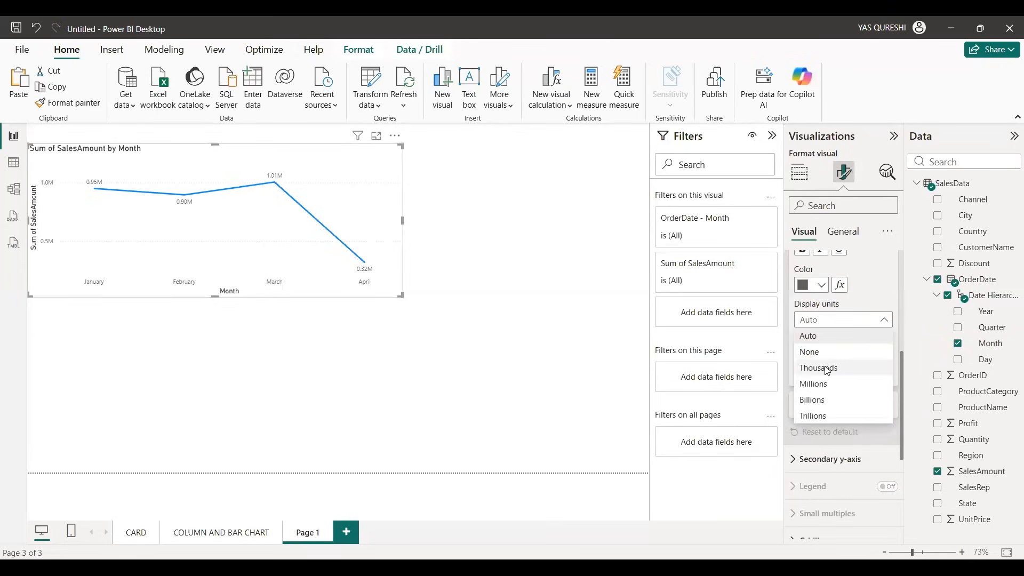
pyautogui.click(827, 368)
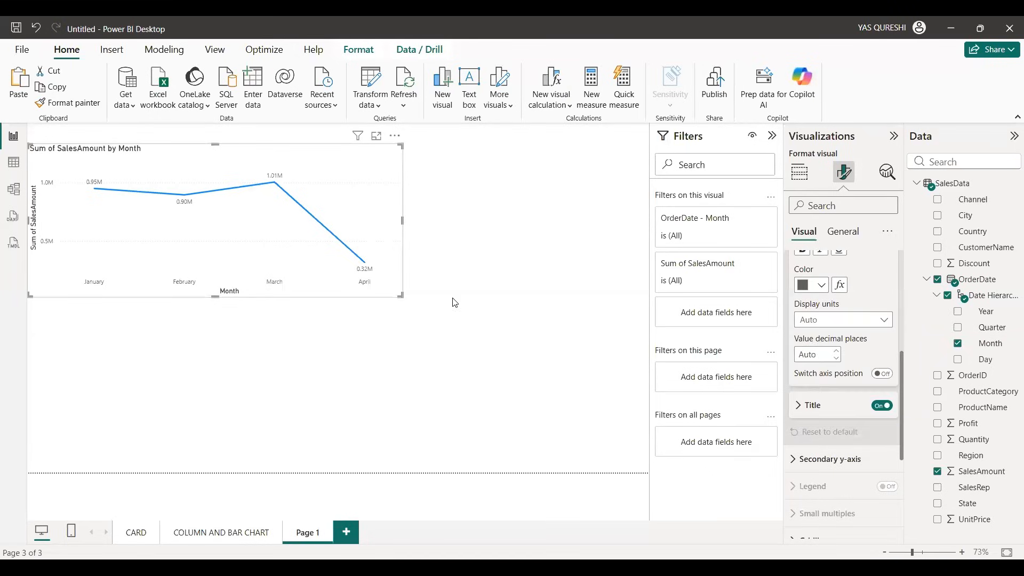
# Step: Try None as the y-axis display units and set them back to Thousands
pyautogui.click(879, 321)
pyautogui.click(815, 351)
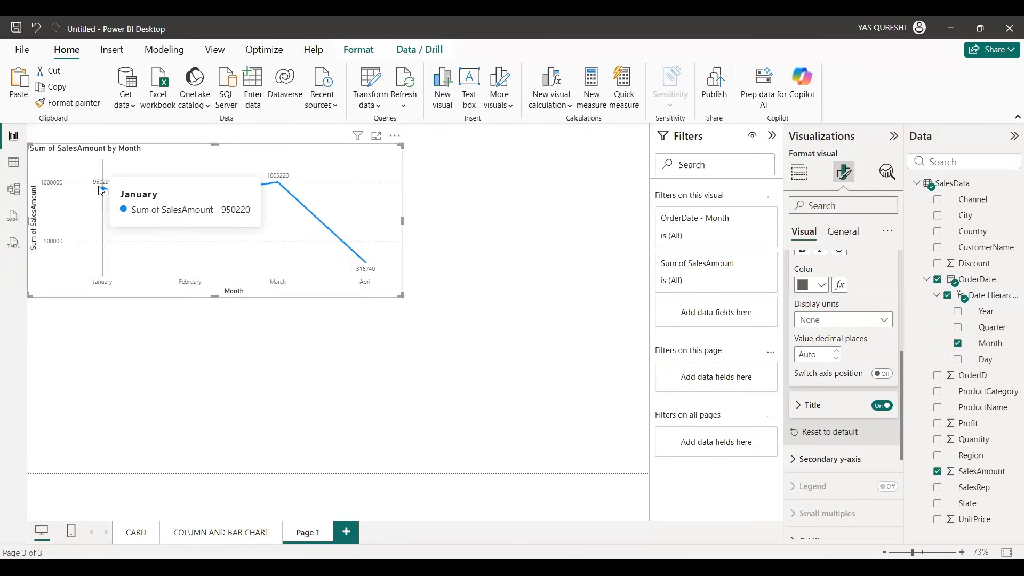
pyautogui.click(880, 320)
pyautogui.click(845, 368)
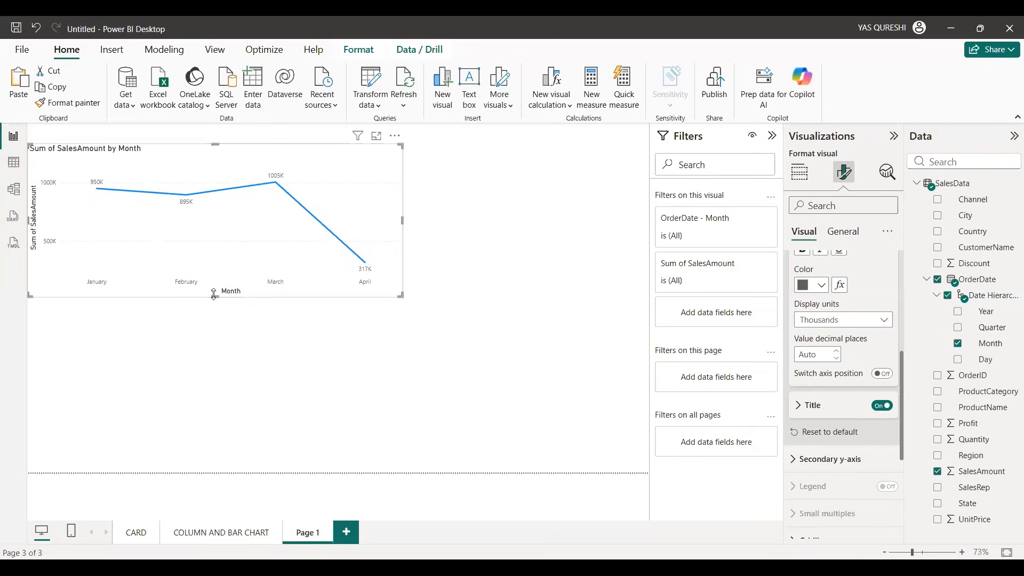
# Step: Make the monthly line chart slightly taller, check its monthly values and move it up to the page's top edge
pyautogui.moveTo(215, 297); pyautogui.dragTo(215, 310)
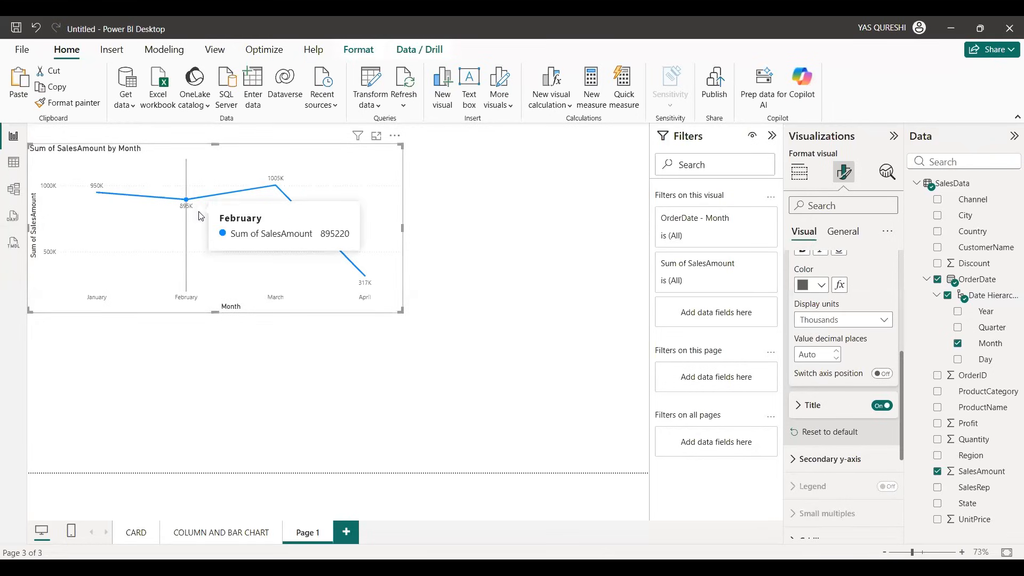
pyautogui.moveTo(260, 190)
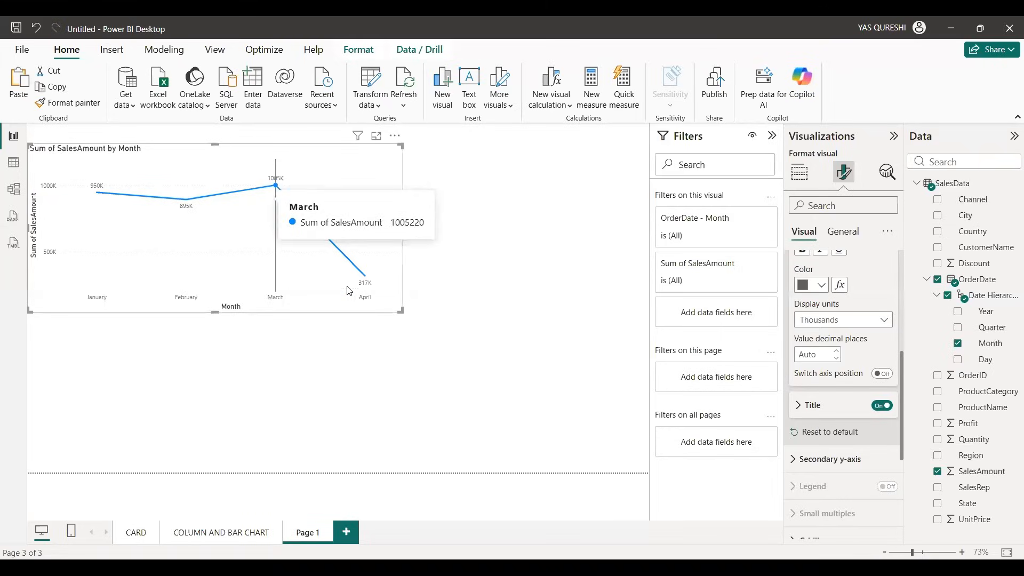
pyautogui.moveTo(397, 250)
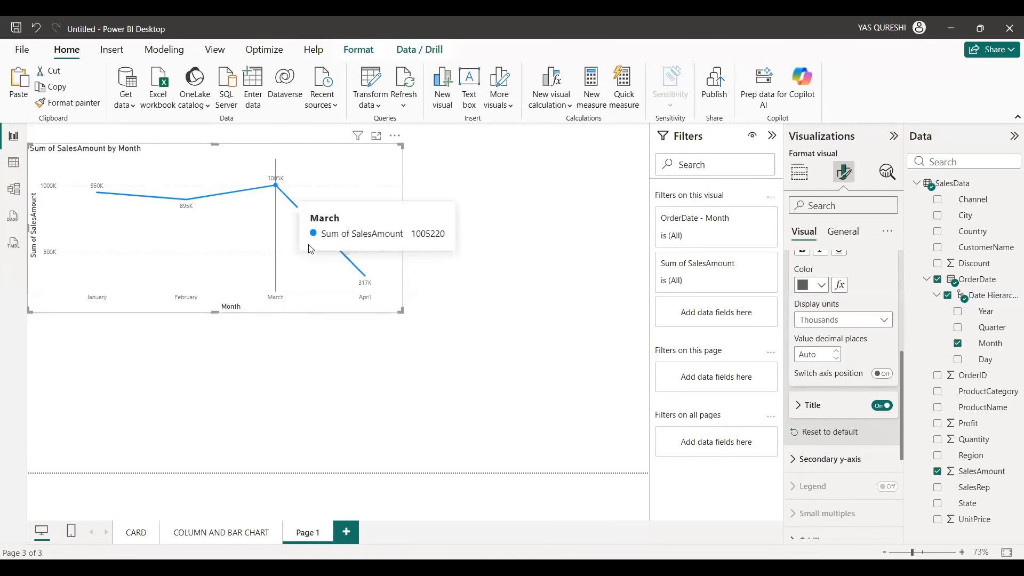
pyautogui.scroll(-1, 267, 256)
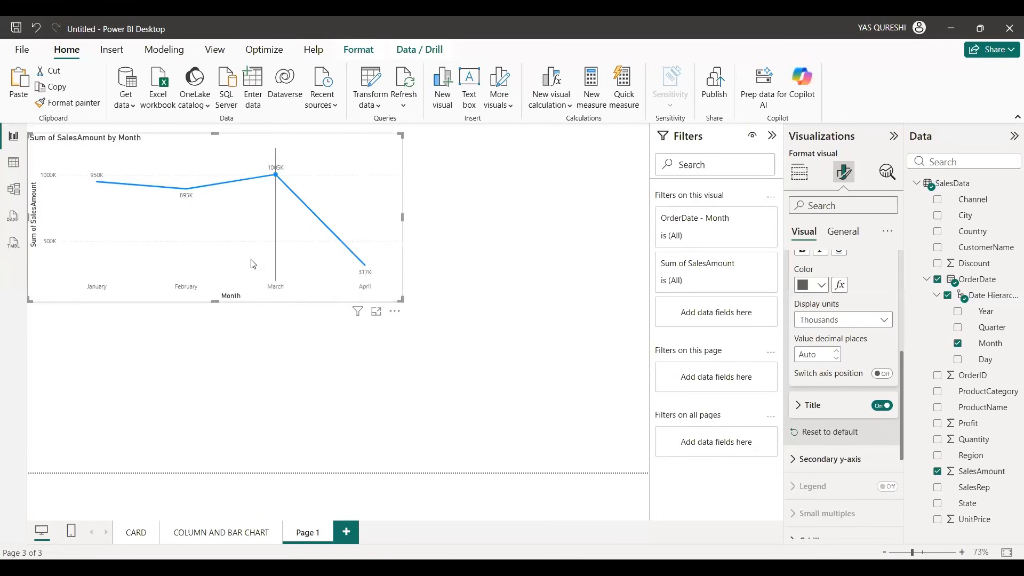
# Step: Duplicate the monthly line chart and narrow both charts so they sit side by side along the top of the page
pyautogui.hotkey('ctrl', 'c')
pyautogui.hotkey('ctrl', 'v')
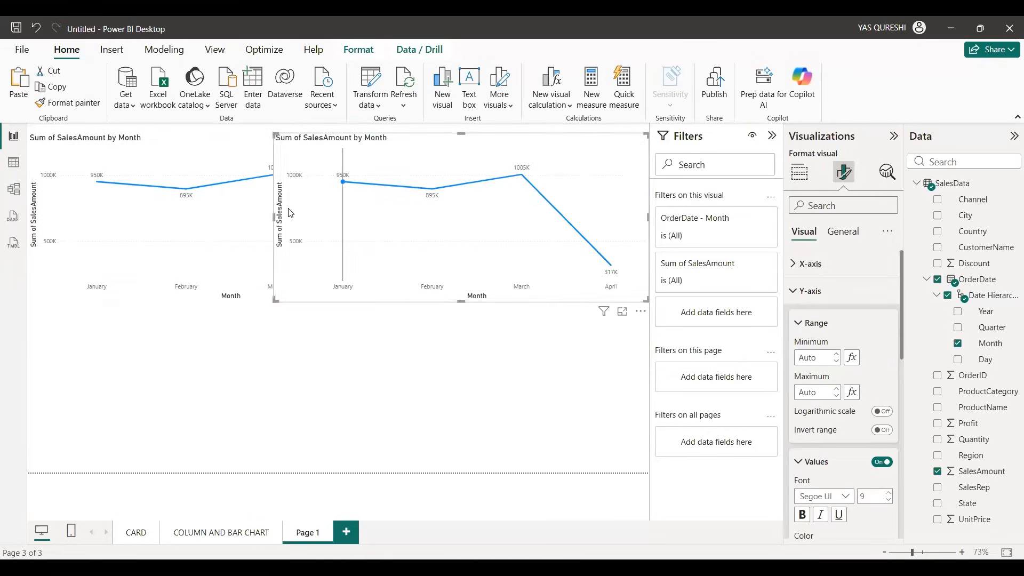
pyautogui.moveTo(272, 217); pyautogui.dragTo(322, 222)
pyautogui.click(397, 219)
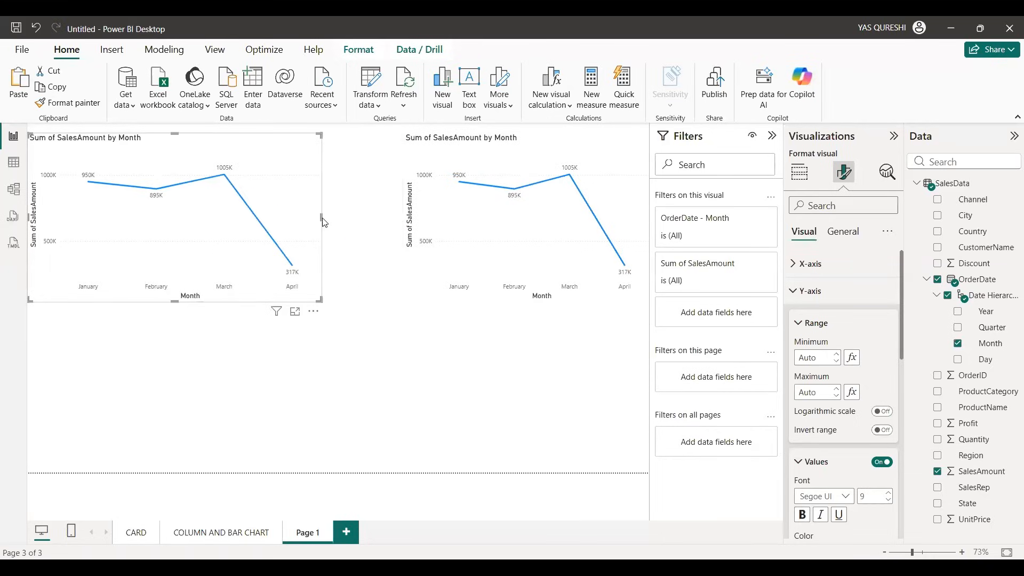
pyautogui.moveTo(435, 251); pyautogui.dragTo(405, 249)
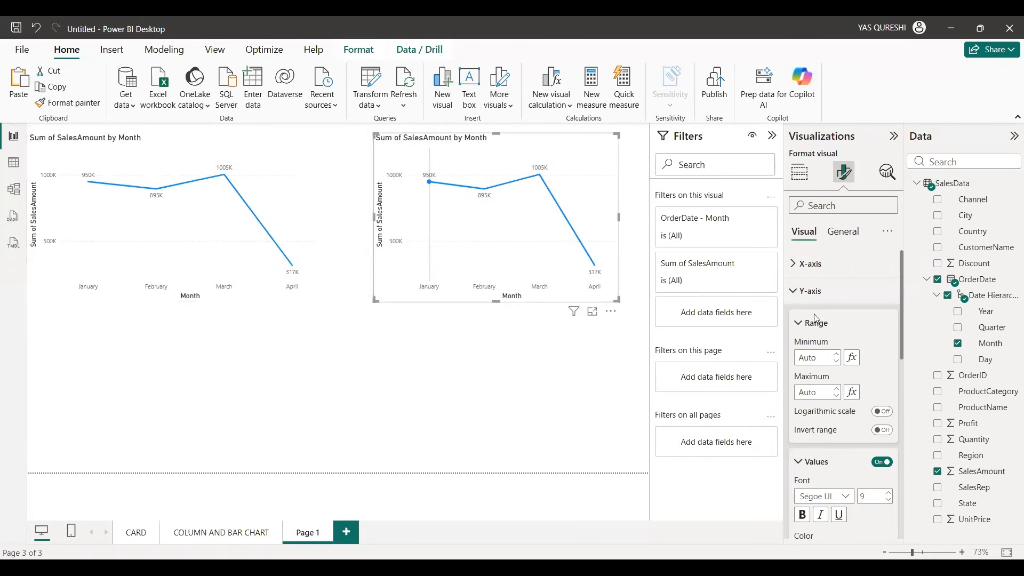
# Step: Plot SalesAmount by OrderDate Quarter in the duplicated chart and by Year in another copy below the monthly chart
pyautogui.click(800, 172)
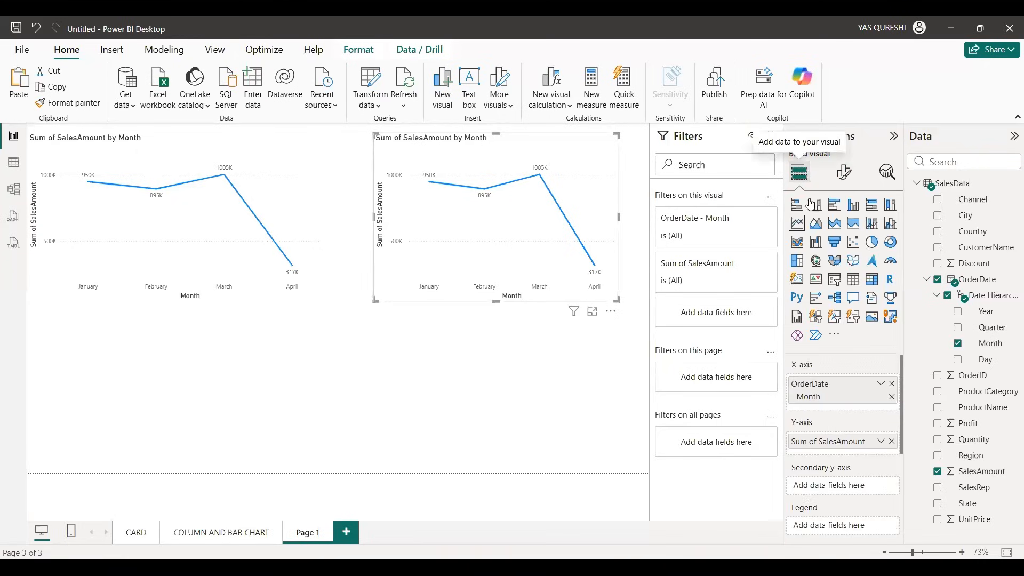
pyautogui.click(892, 397)
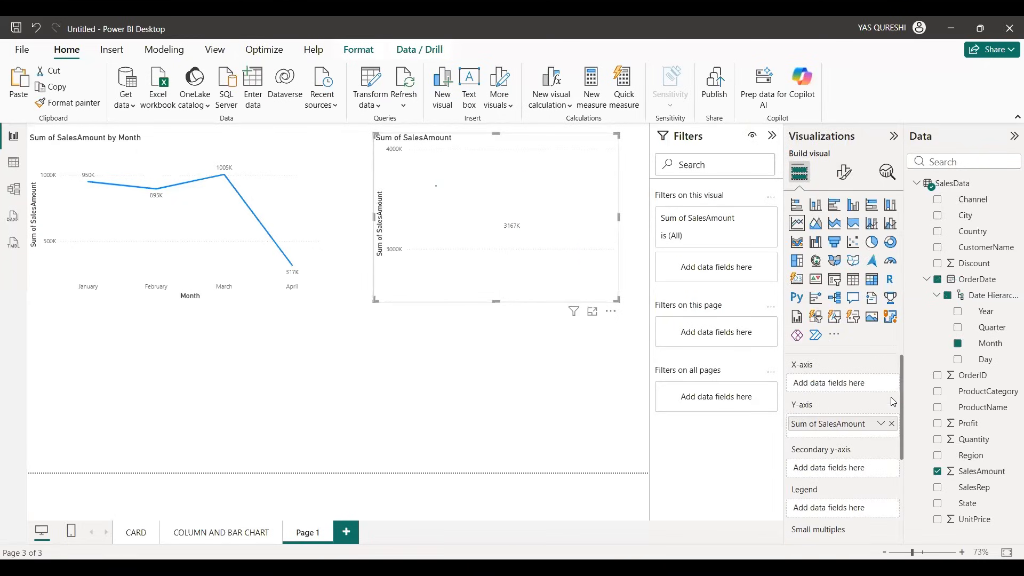
pyautogui.moveTo(999, 329); pyautogui.dragTo(868, 382)
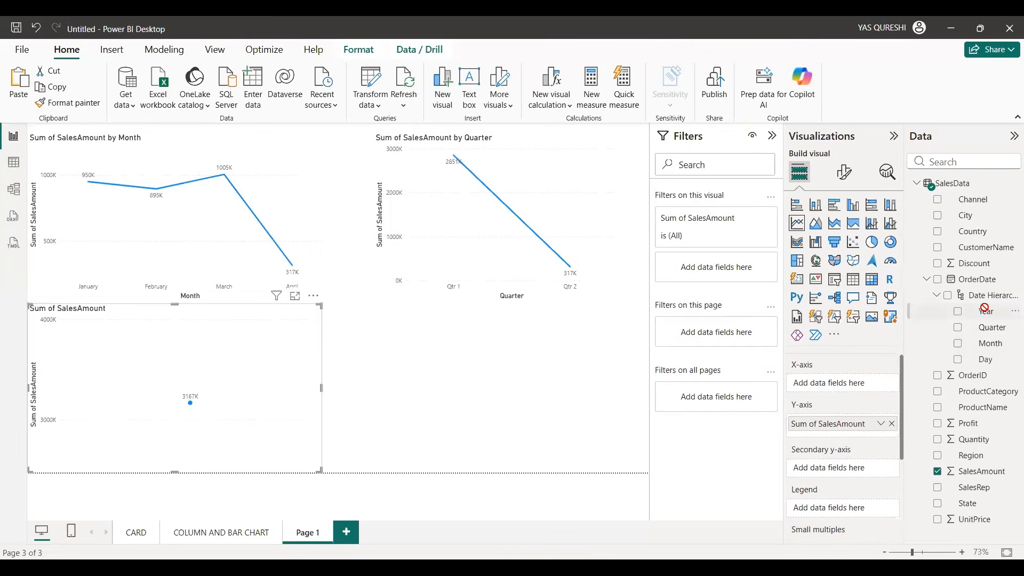
pyautogui.moveTo(984, 308); pyautogui.dragTo(860, 383)
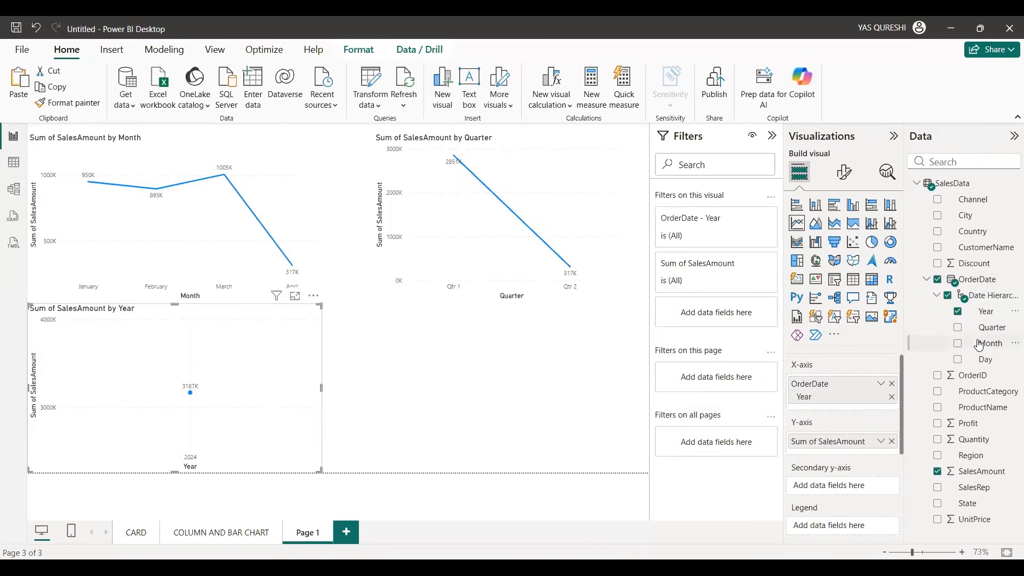
pyautogui.click(1011, 281)
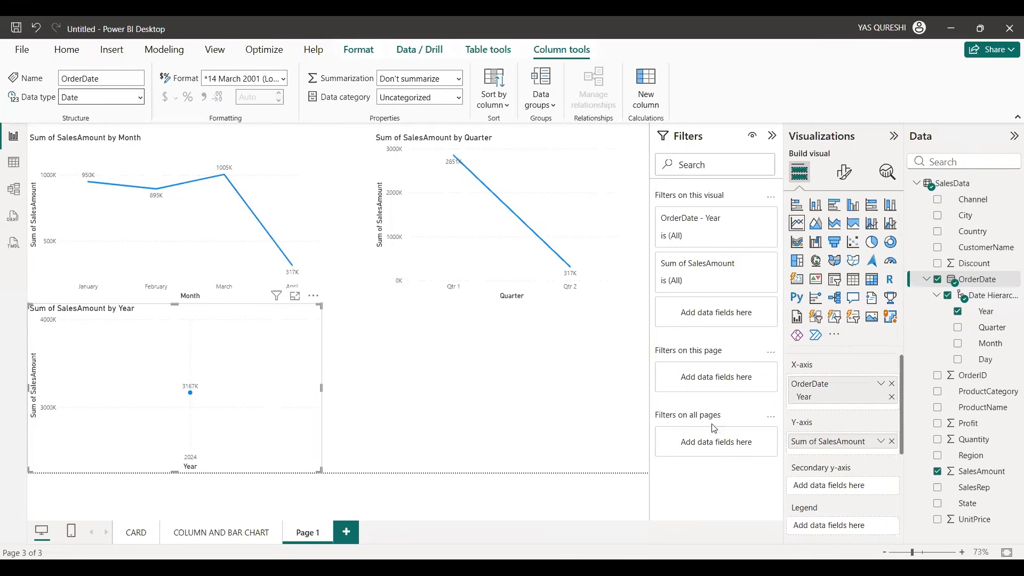
pyautogui.click(198, 241)
pyautogui.click(482, 251)
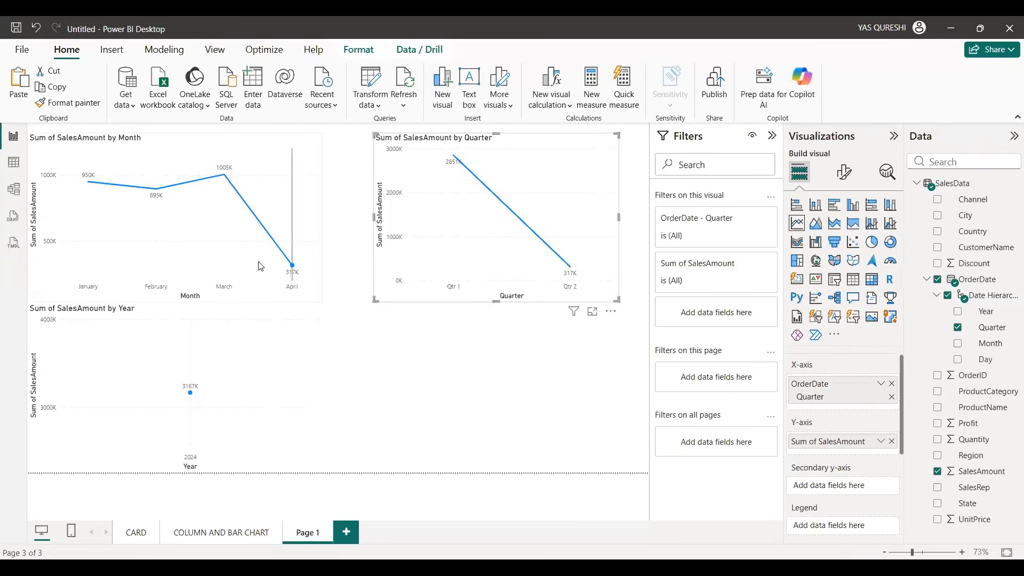
pyautogui.moveTo(261, 266)
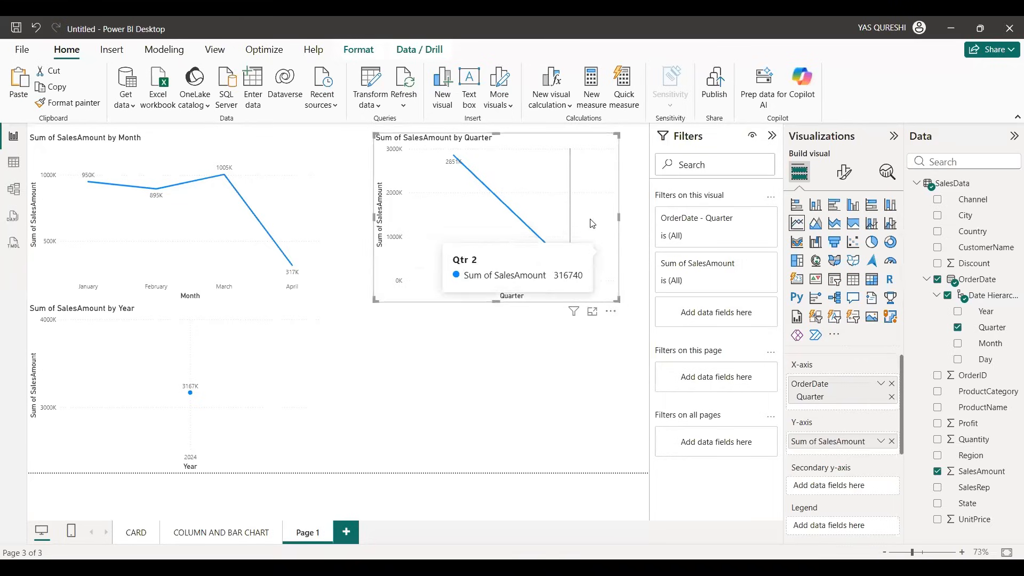
# Step: Duplicate the yearly line chart beside the original, plot SalesAmount by OrderDate Day in the copy and narrow it slightly
pyautogui.click(253, 408)
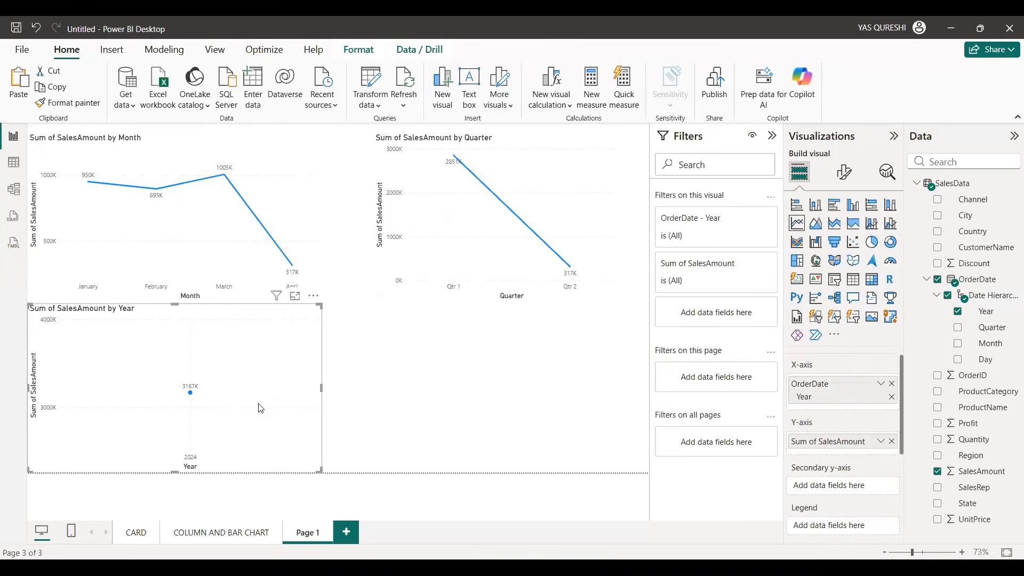
pyautogui.hotkey('ctrl', 'c')
pyautogui.hotkey('ctrl', 'v')
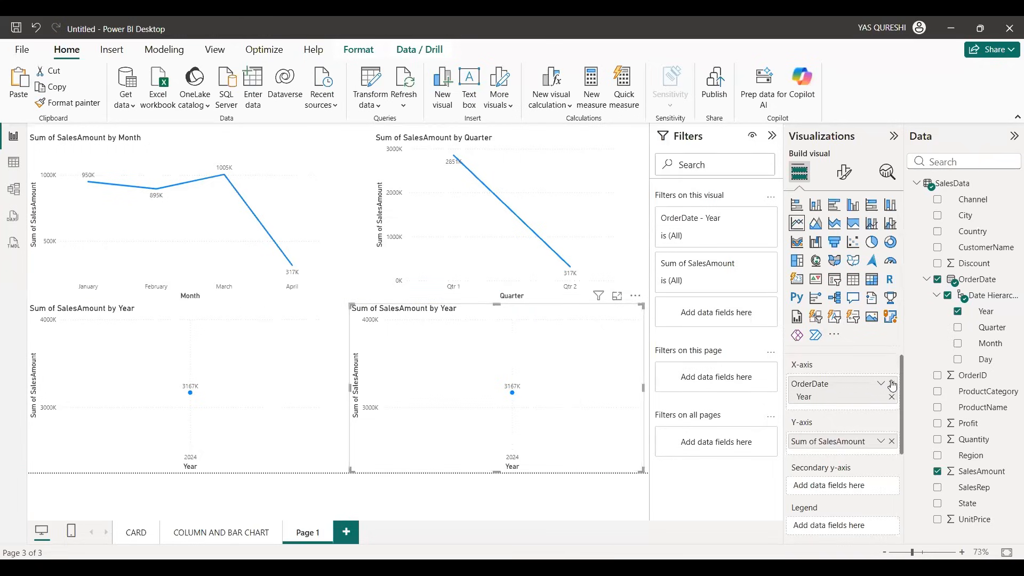
pyautogui.click(959, 362)
pyautogui.moveTo(347, 389); pyautogui.dragTo(366, 392)
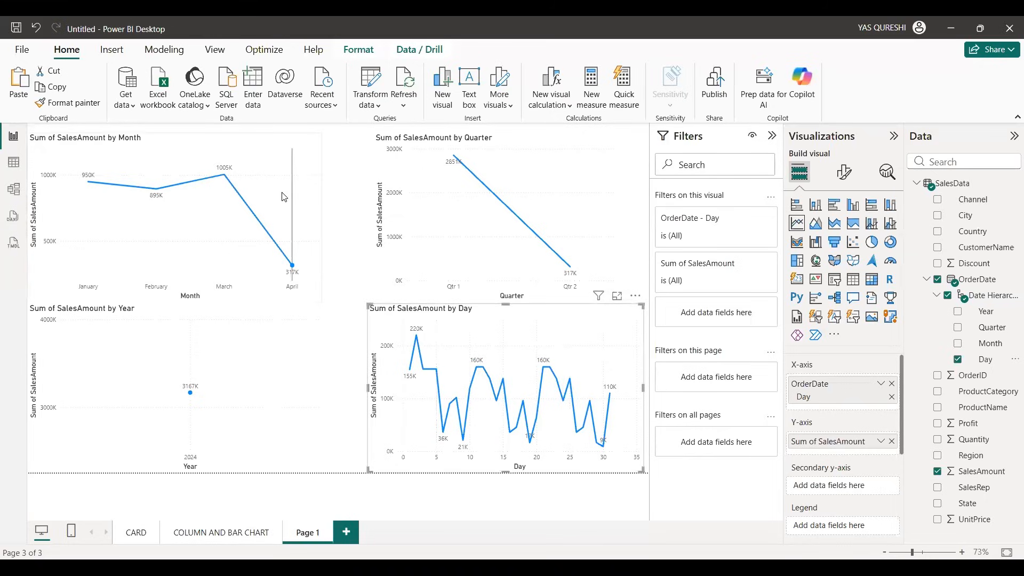
# Step: Rename the current report page as LINE CHART
pyautogui.moveTo(284, 197)
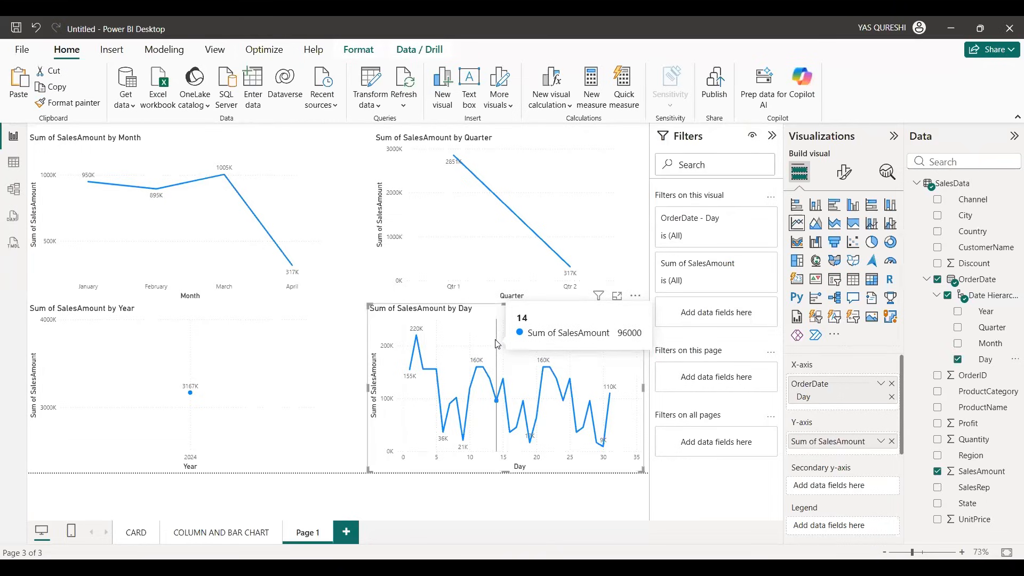
pyautogui.doubleClick(314, 533)
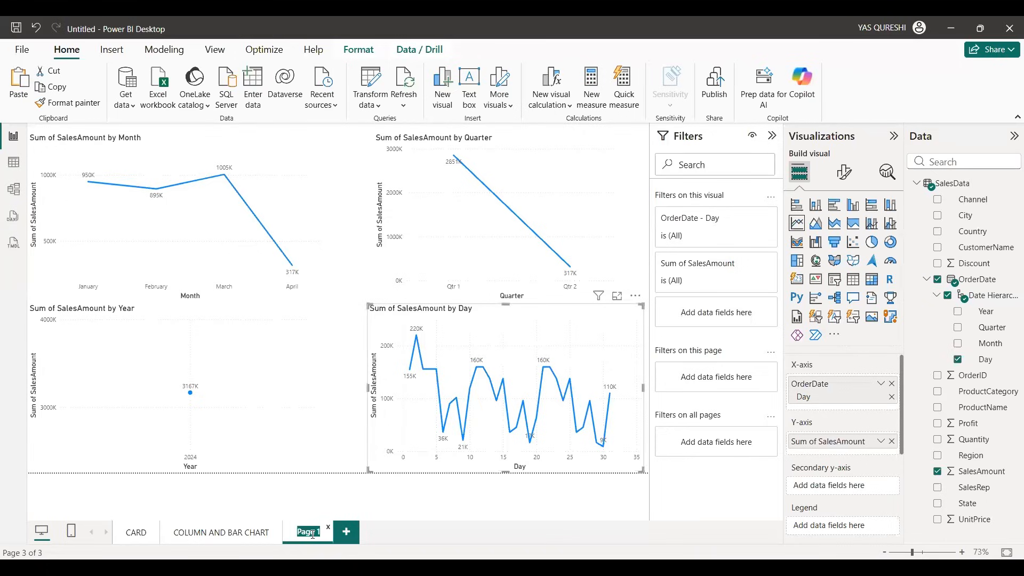
pyautogui.write('LINE CHART')
pyautogui.click(345, 532)
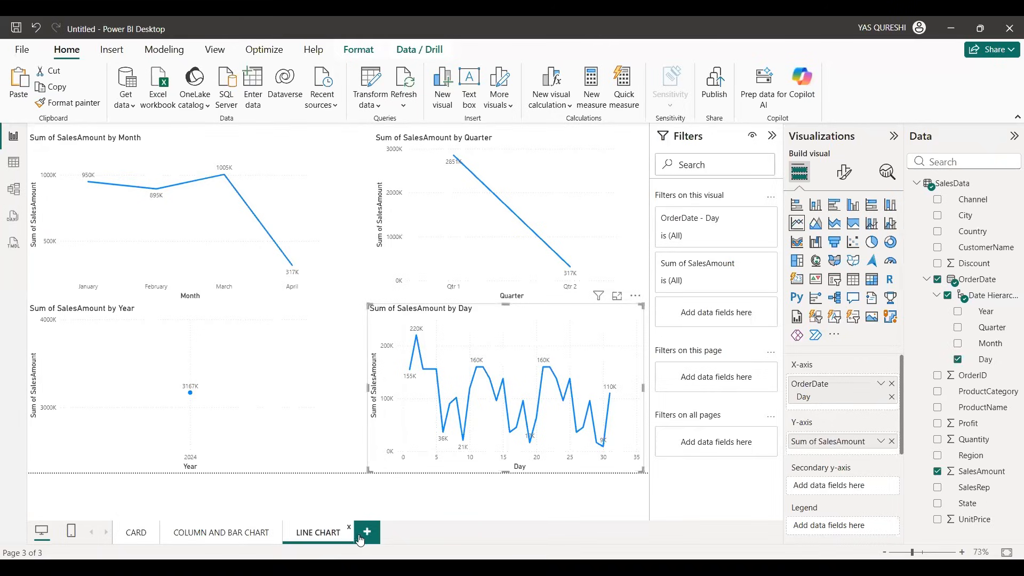
# Step: Add a new report page and insert an enlarged empty pie chart in its upper-left area
pyautogui.click(366, 531)
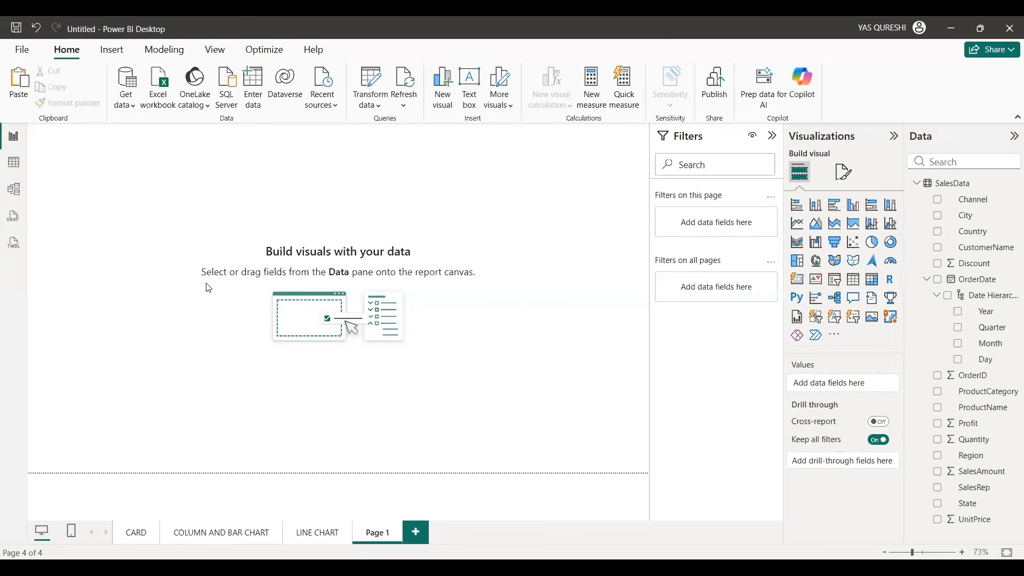
pyautogui.click(872, 246)
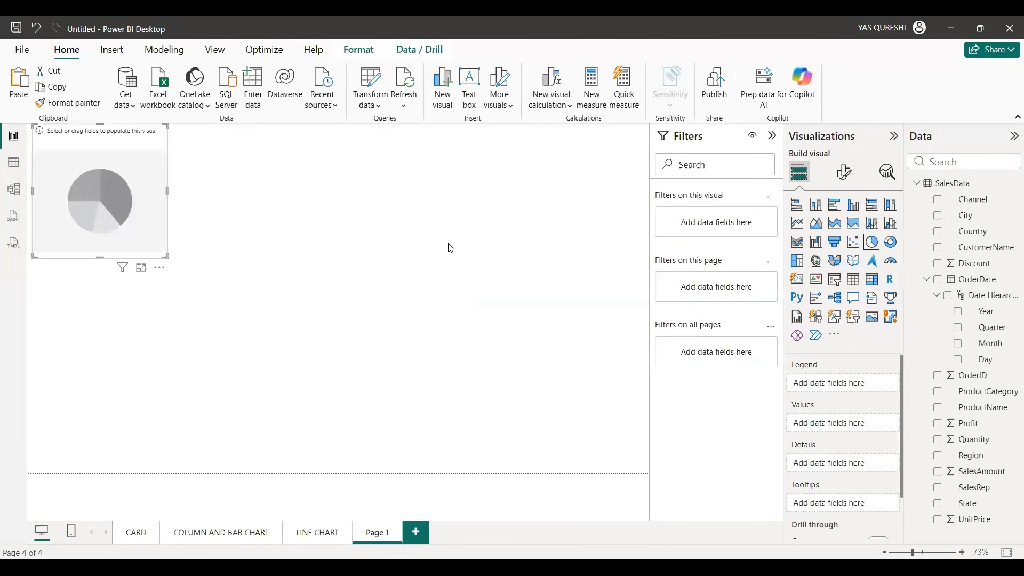
pyautogui.moveTo(83, 227); pyautogui.dragTo(158, 302)
pyautogui.moveTo(201, 221); pyautogui.dragTo(281, 227)
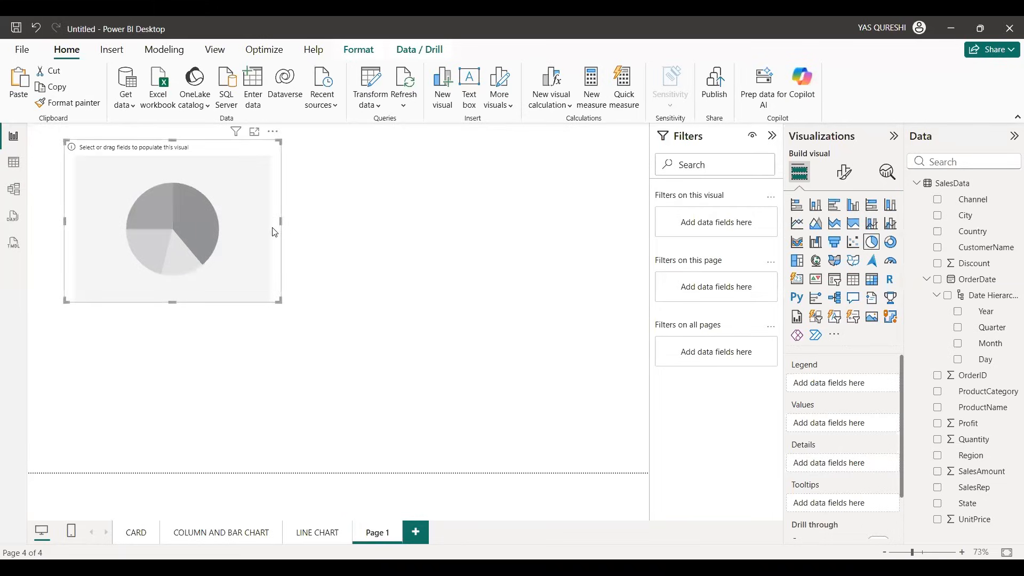
pyautogui.moveTo(229, 237); pyautogui.dragTo(235, 244)
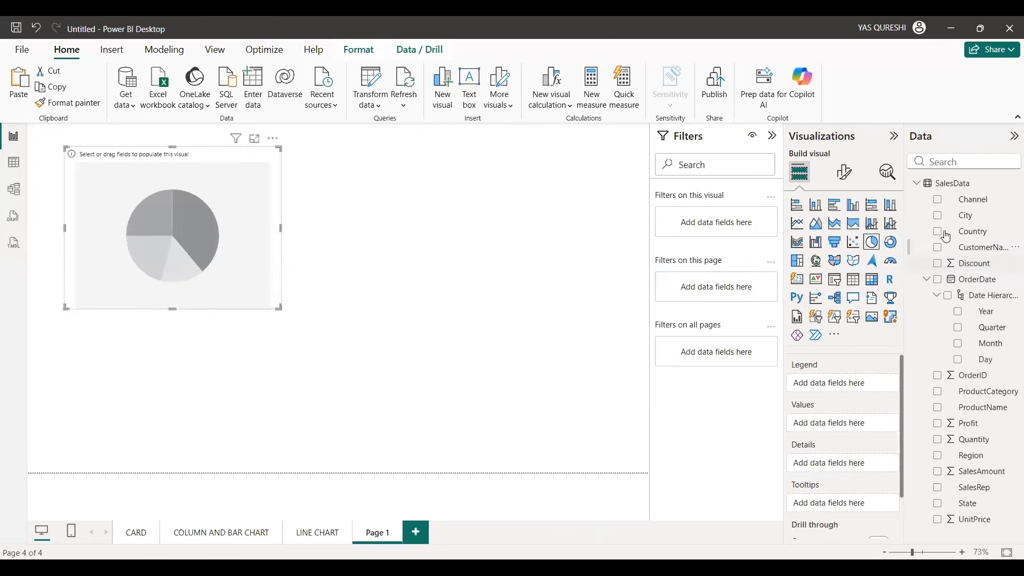
# Step: Plot SalesAmount by City in the pie chart and enlarge it to fill most of the page
pyautogui.click(937, 216)
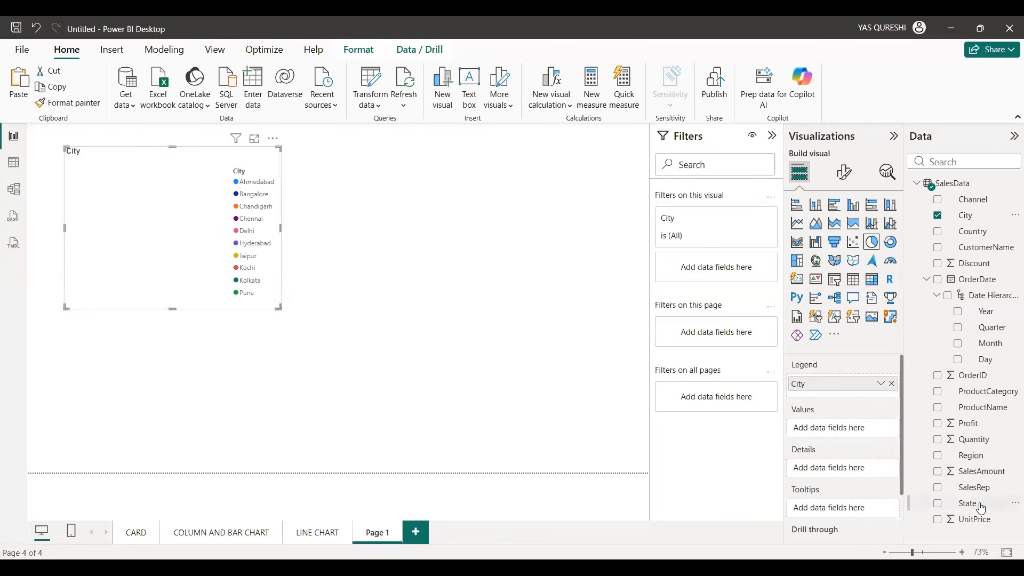
pyautogui.click(937, 471)
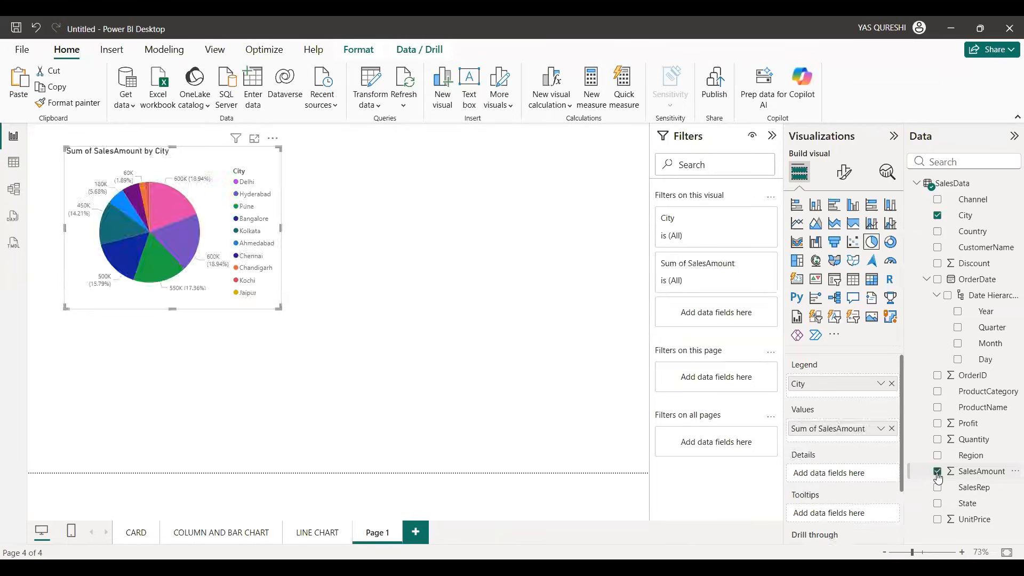
pyautogui.moveTo(173, 308); pyautogui.dragTo(194, 387)
pyautogui.moveTo(280, 266); pyautogui.dragTo(528, 266)
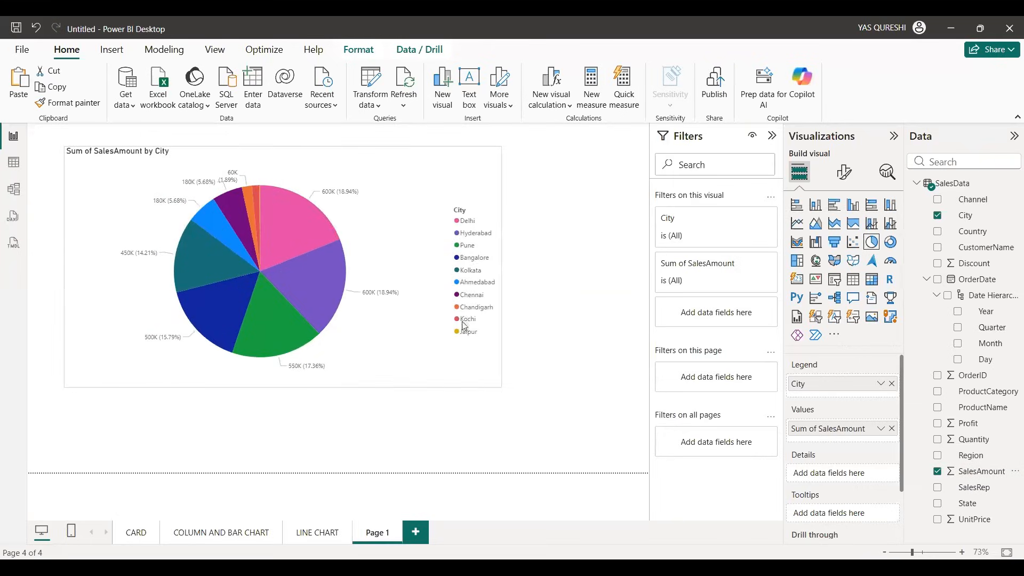
pyautogui.moveTo(295, 386); pyautogui.dragTo(297, 407)
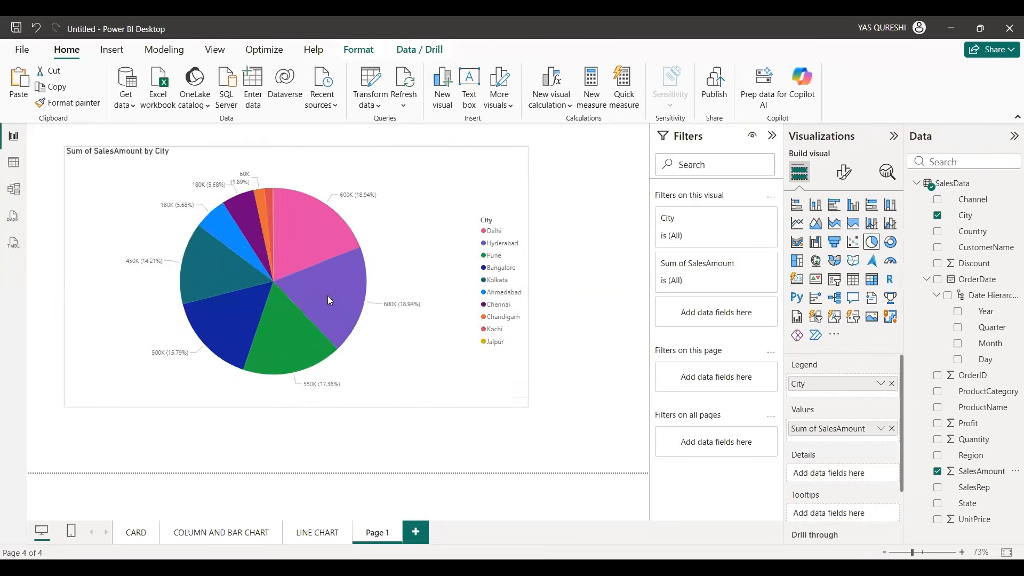
# Step: Examine the SalesAmount values and percentage shares of individual city slices in the pie chart
pyautogui.moveTo(322, 220)
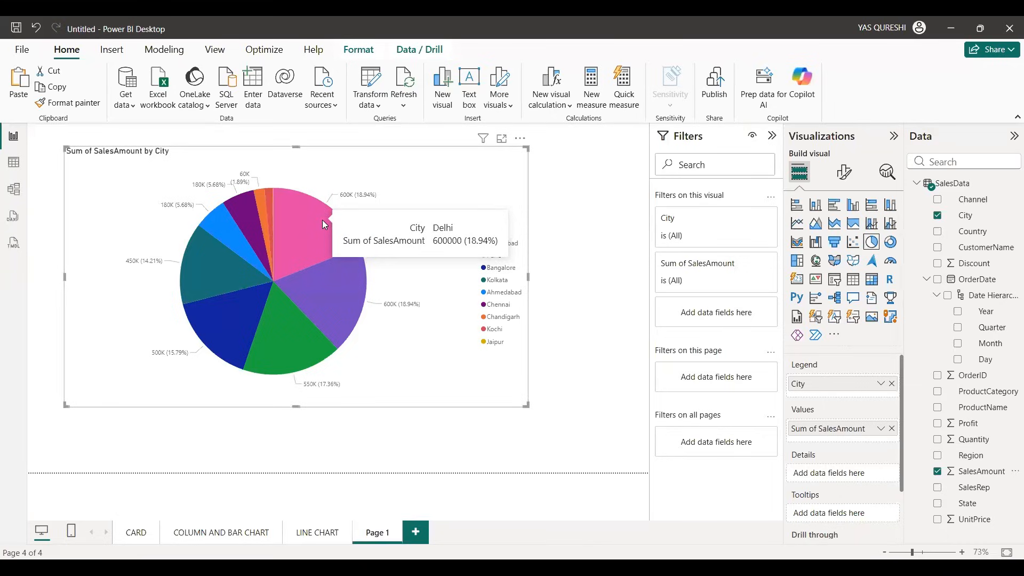
pyautogui.moveTo(346, 289)
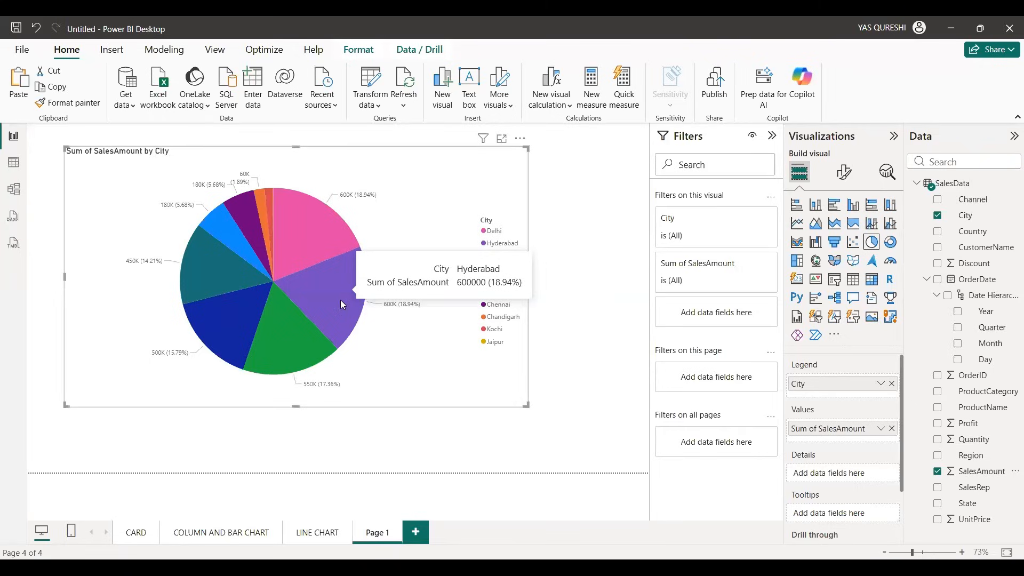
pyautogui.moveTo(207, 323)
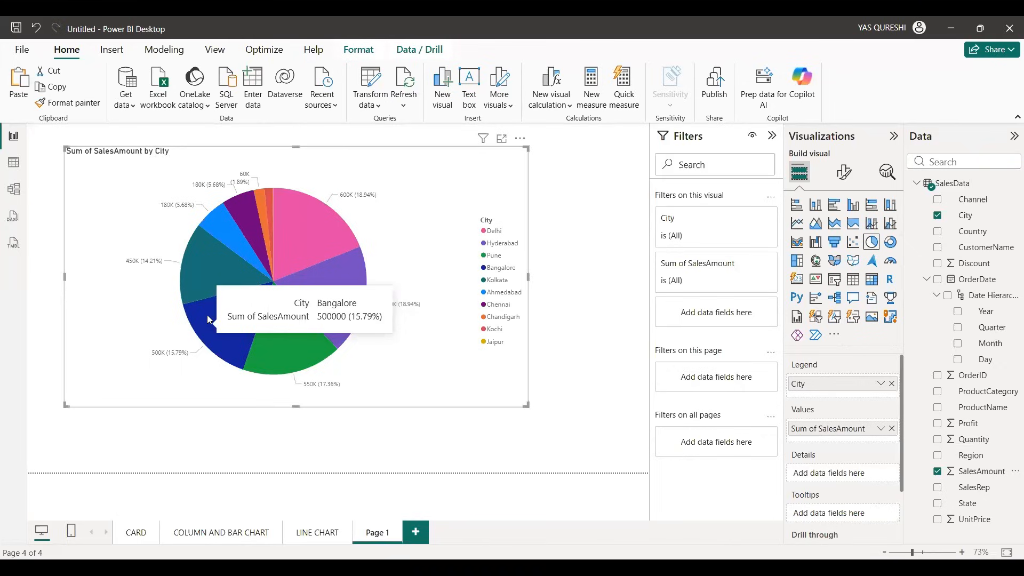
pyautogui.moveTo(202, 287)
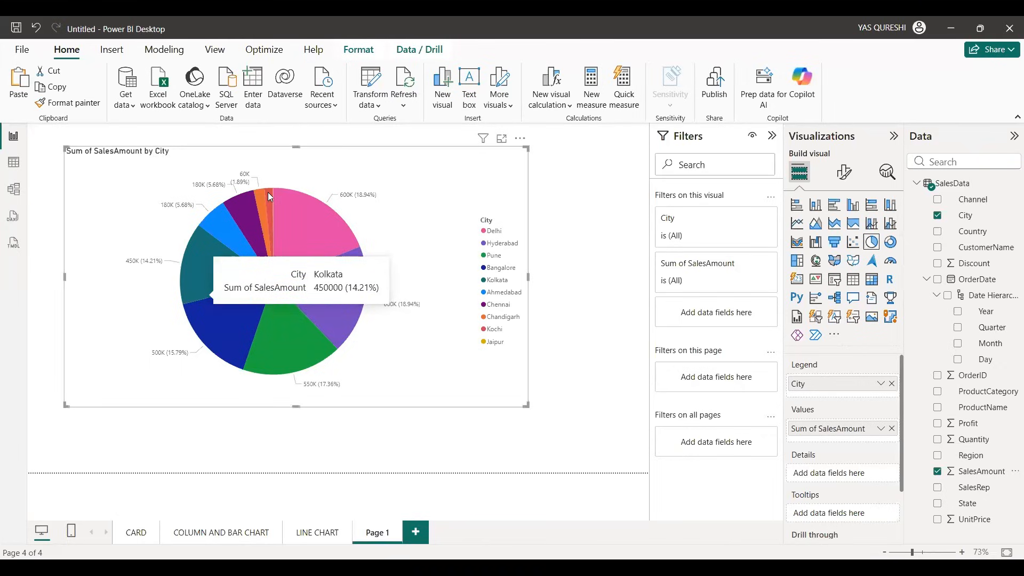
pyautogui.moveTo(269, 197)
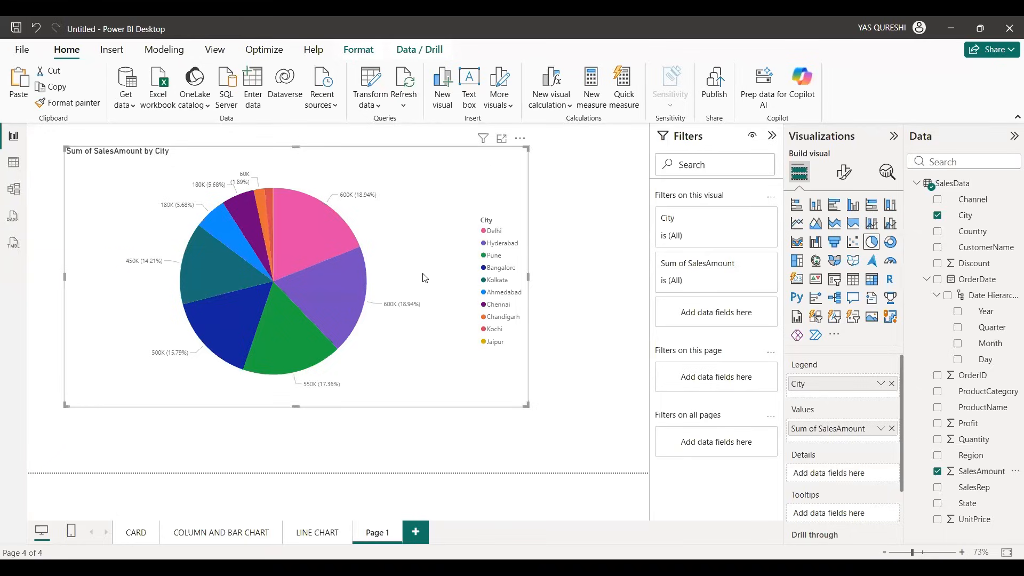
# Step: Move the pie chart to the page's top edge, shorten it to the upper half and centre it horizontally
pyautogui.moveTo(422, 274); pyautogui.dragTo(408, 246)
pyautogui.moveTo(280, 382); pyautogui.dragTo(278, 358)
pyautogui.moveTo(283, 311); pyautogui.dragTo(280, 290)
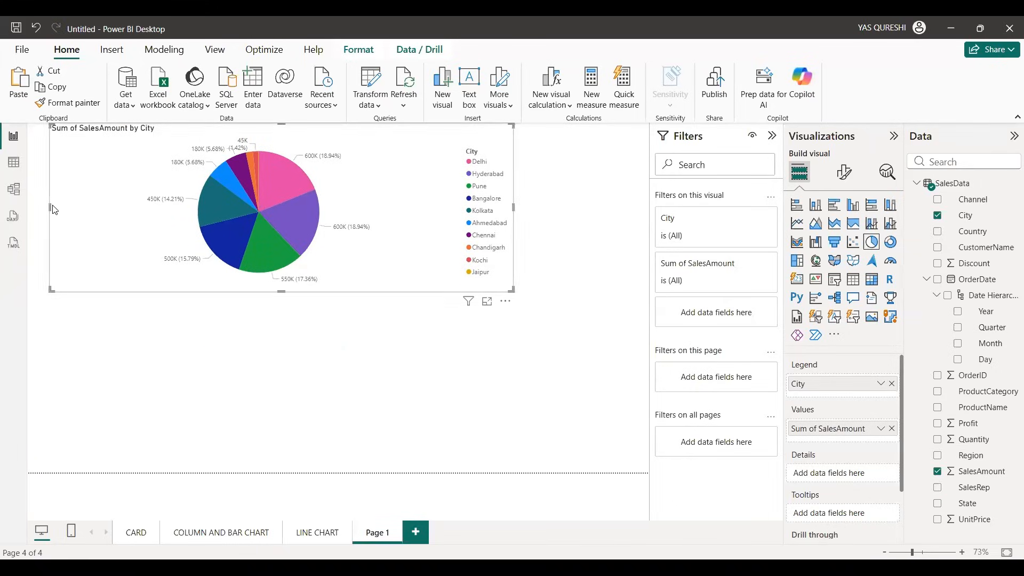
pyautogui.moveTo(431, 237); pyautogui.dragTo(493, 236)
# Step: Duplicate the pie chart directly below the original and convert the copy to a donut chart
pyautogui.hotkey('ctrl', 'c')
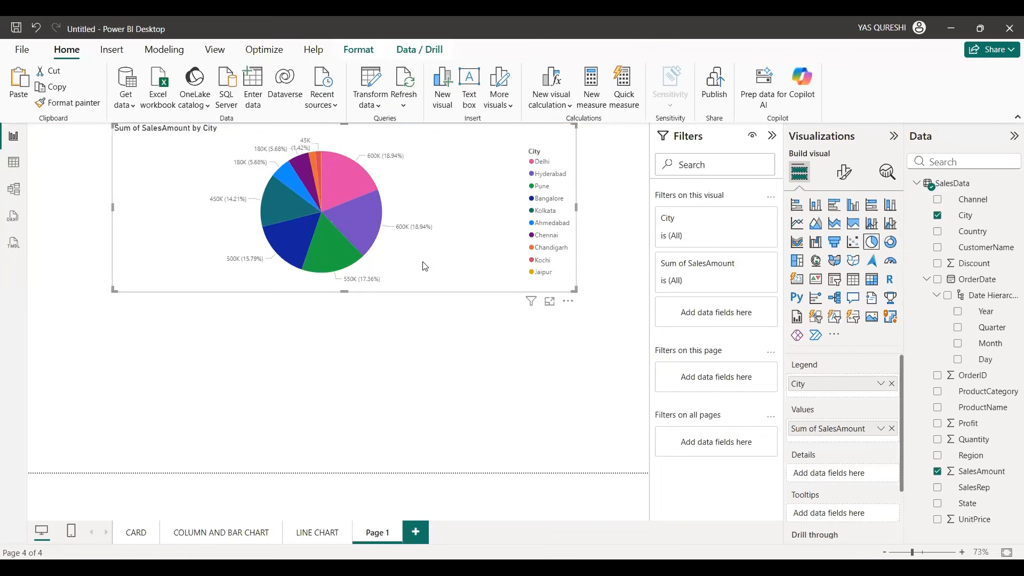
pyautogui.hotkey('ctrl', 'v')
pyautogui.moveTo(422, 261); pyautogui.dragTo(421, 443)
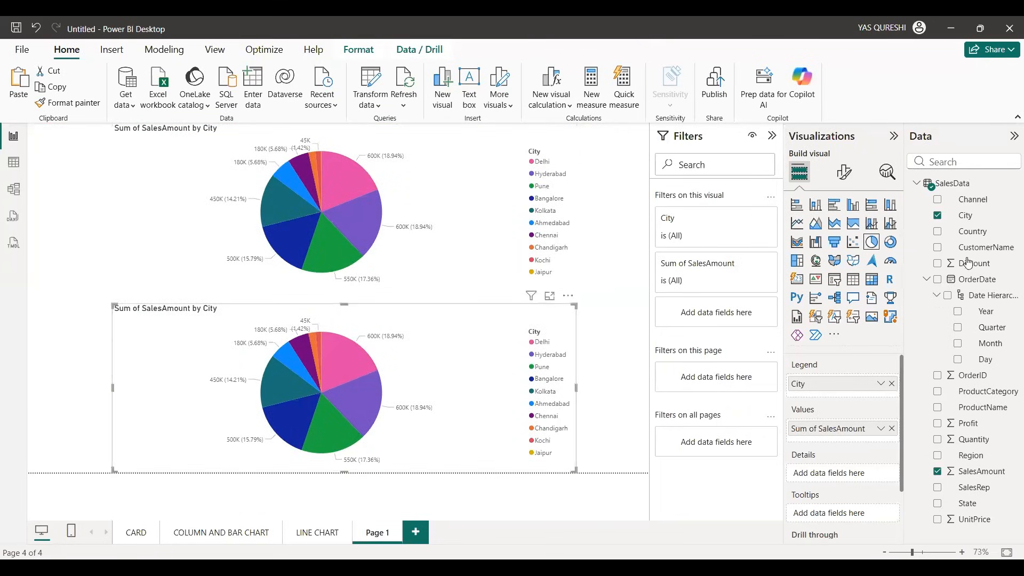
pyautogui.click(890, 243)
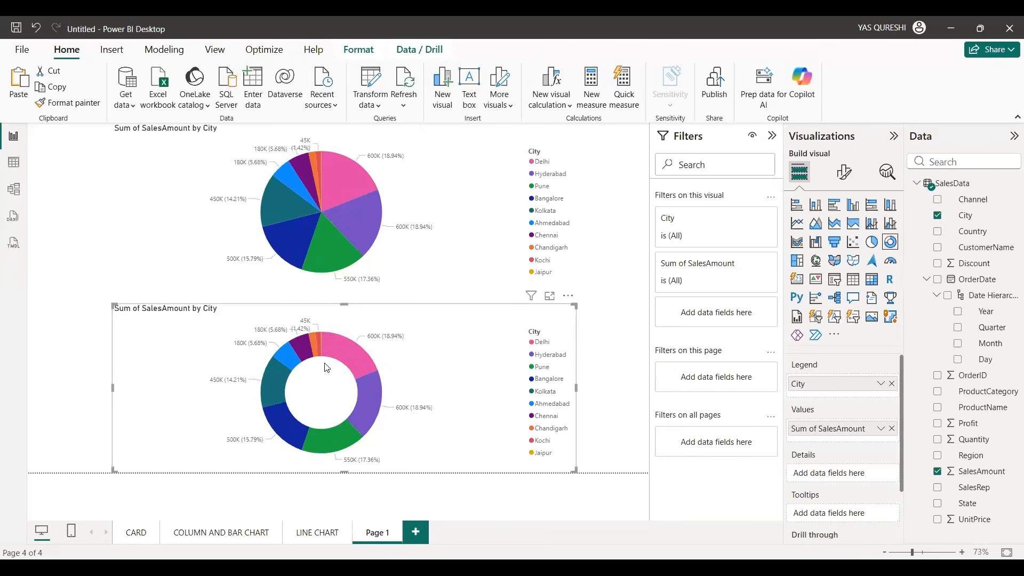
# Step: Rename the page holding the pie and donut charts as PIE CHART AND DONUT CHART
pyautogui.click(300, 537)
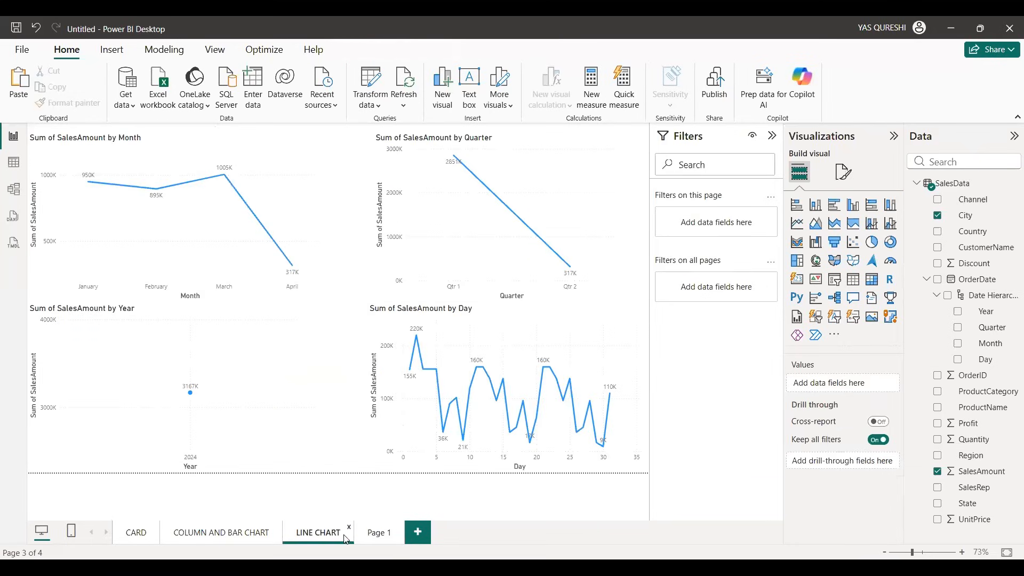
pyautogui.doubleClick(403, 537)
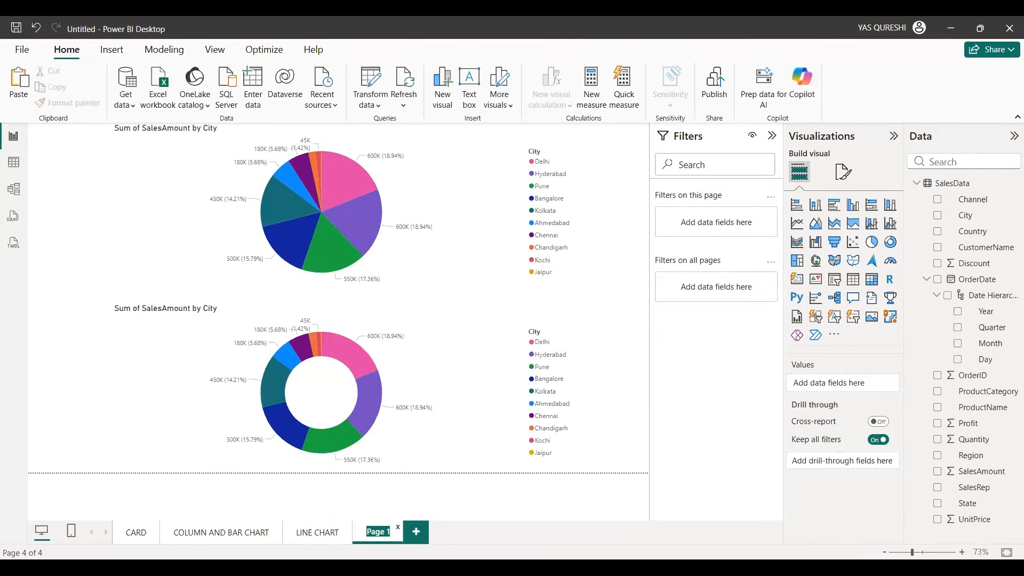
pyautogui.write('p')
pyautogui.write('IE CHART AN')
pyautogui.write('D')
pyautogui.write(' DONUT')
pyautogui.write(' CHART')
pyautogui.press('Return')
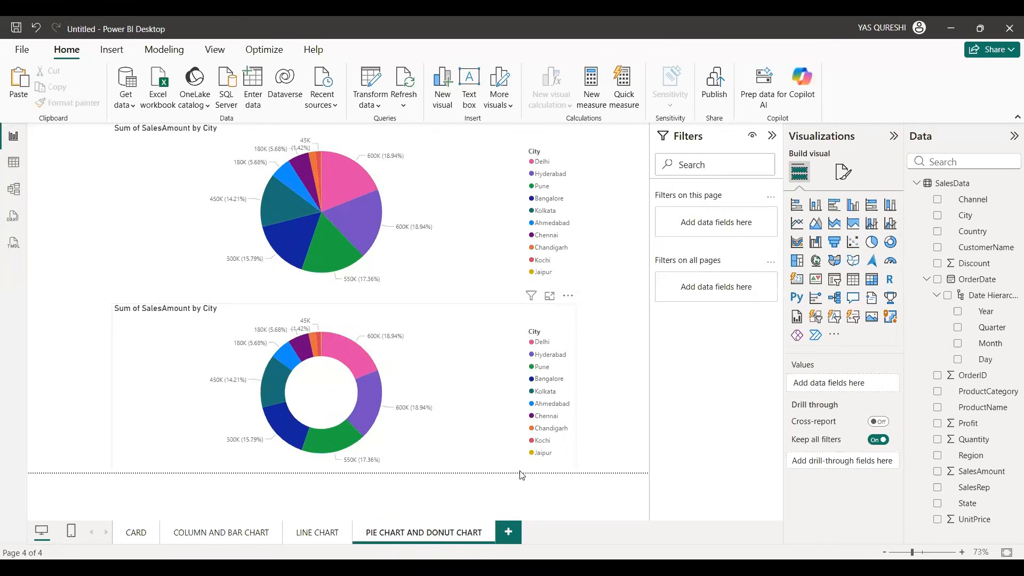
# Step: Turn on the slice border for all series of the pie chart
pyautogui.click(444, 266)
pyautogui.click(843, 171)
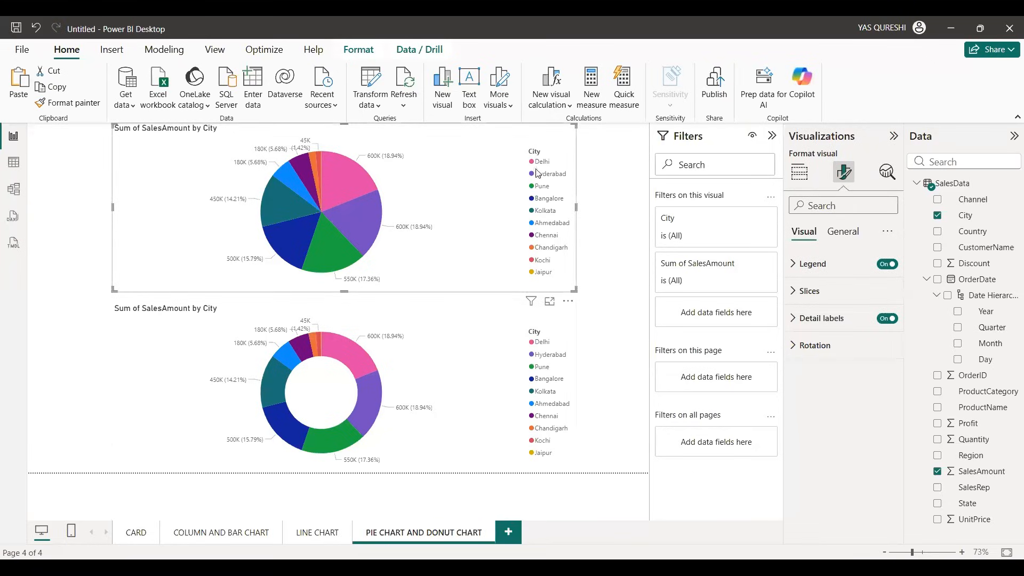
pyautogui.click(856, 298)
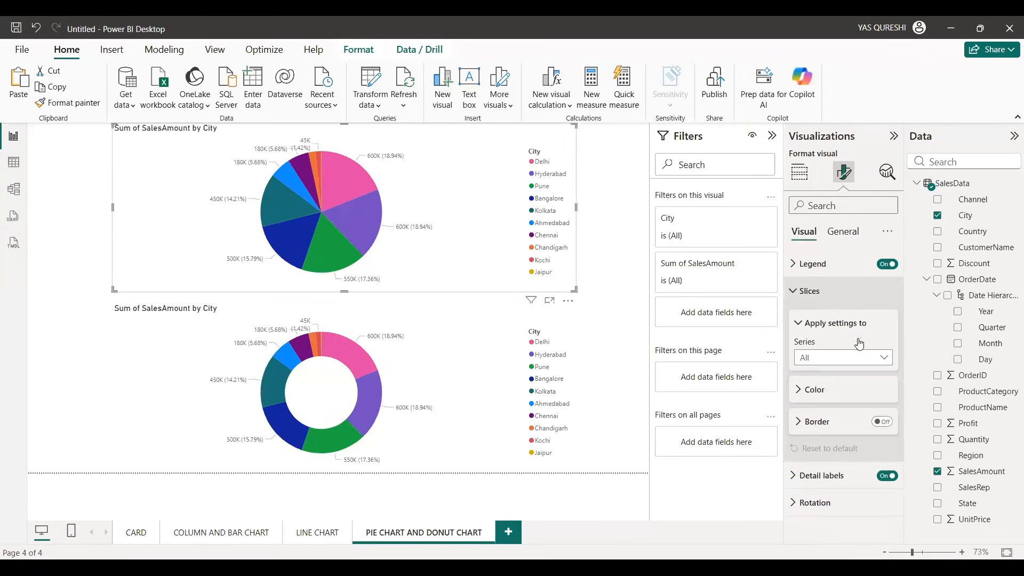
pyautogui.click(840, 390)
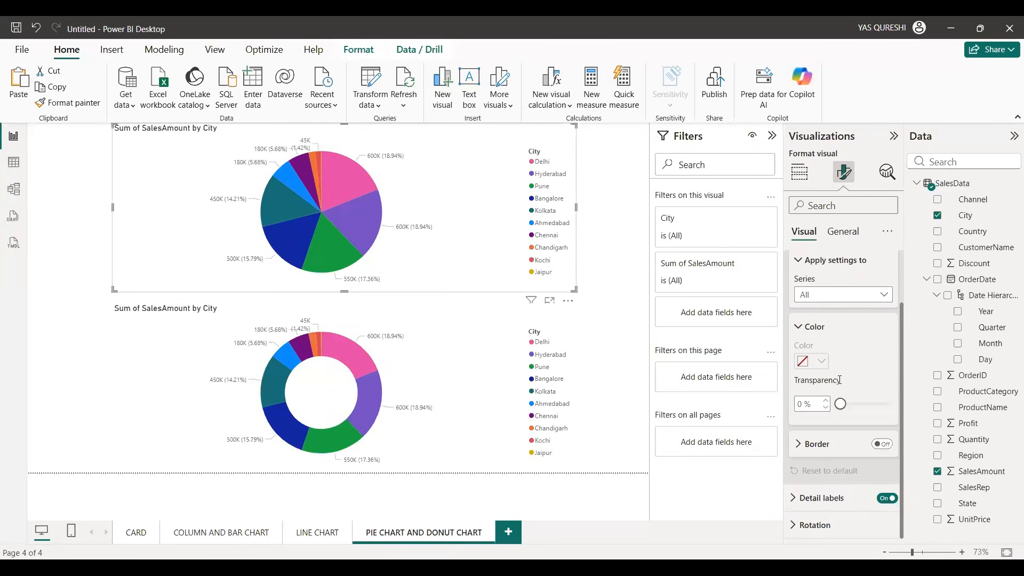
pyautogui.click(820, 336)
pyautogui.click(830, 388)
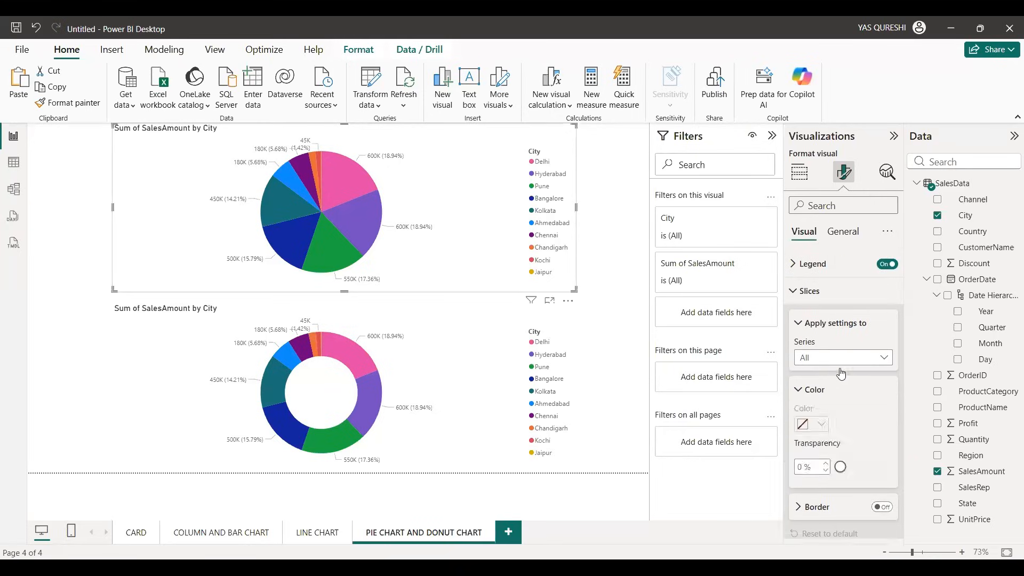
pyautogui.scroll(-2, 841, 373)
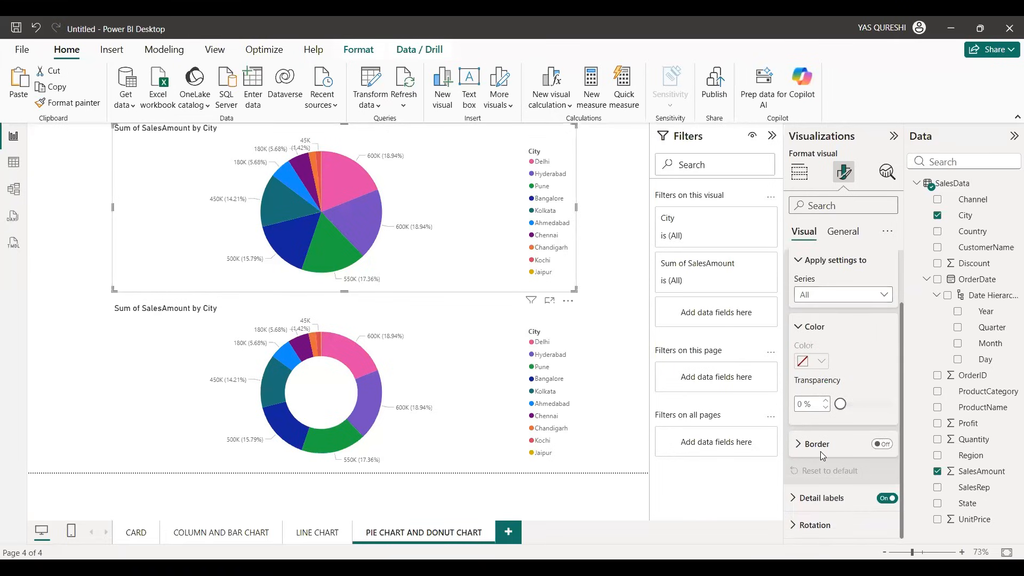
pyautogui.click(882, 445)
pyautogui.scroll(2, 853, 363)
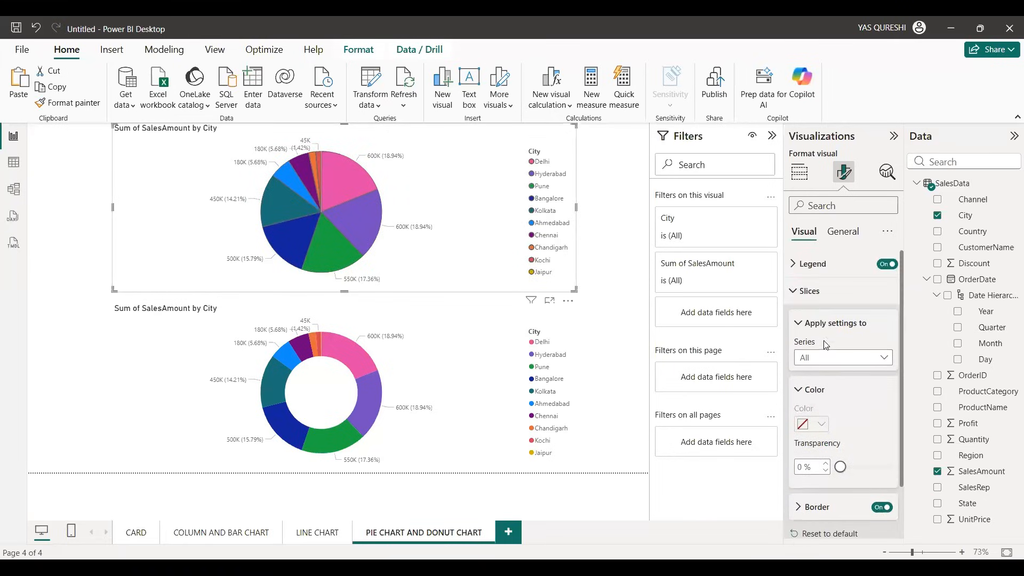
pyautogui.click(824, 321)
pyautogui.click(808, 292)
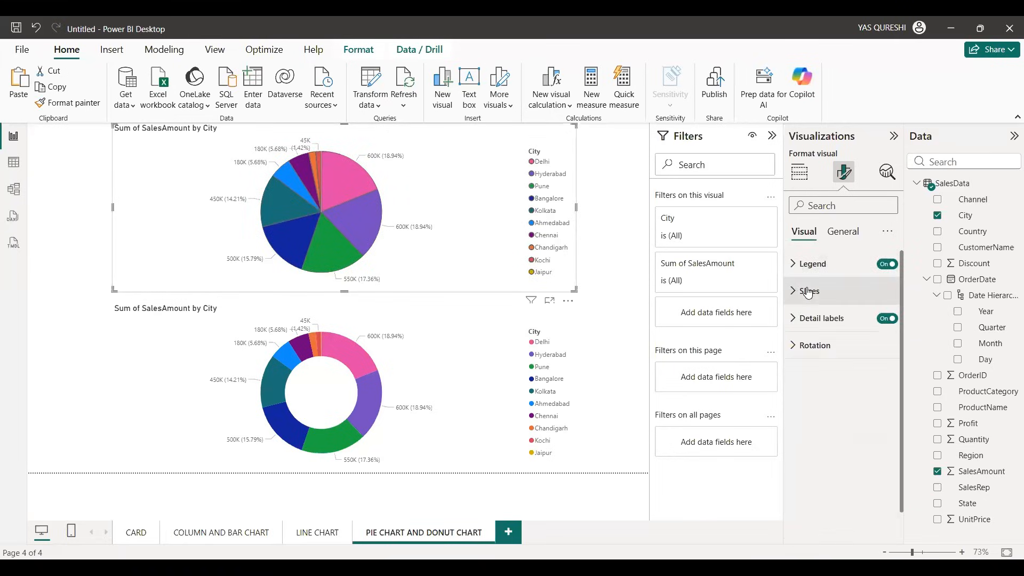
# Step: Try Data value and Percent of total as the pie chart's detail label contents, and settle on Category, data value
pyautogui.click(818, 318)
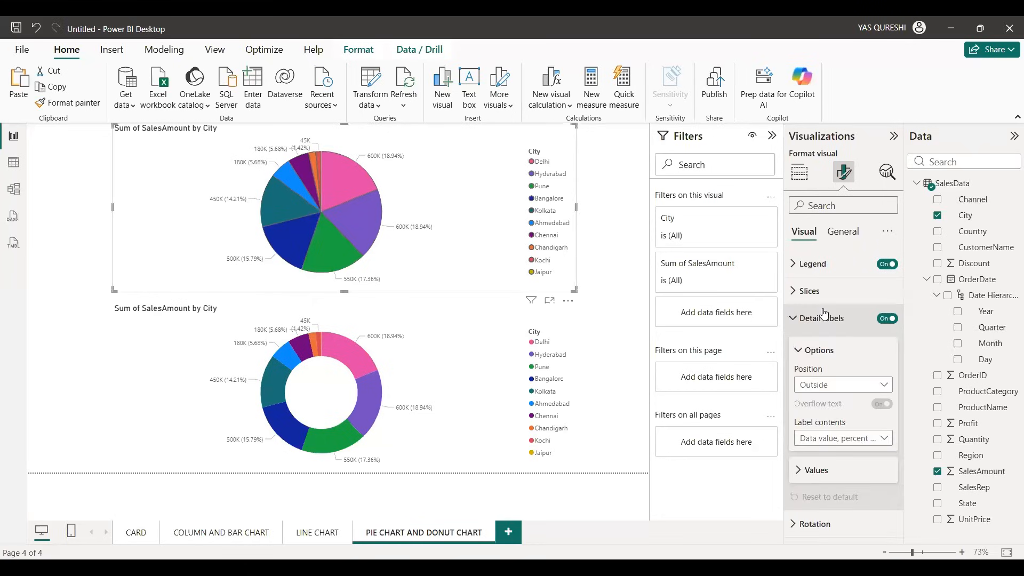
pyautogui.click(890, 437)
pyautogui.click(839, 474)
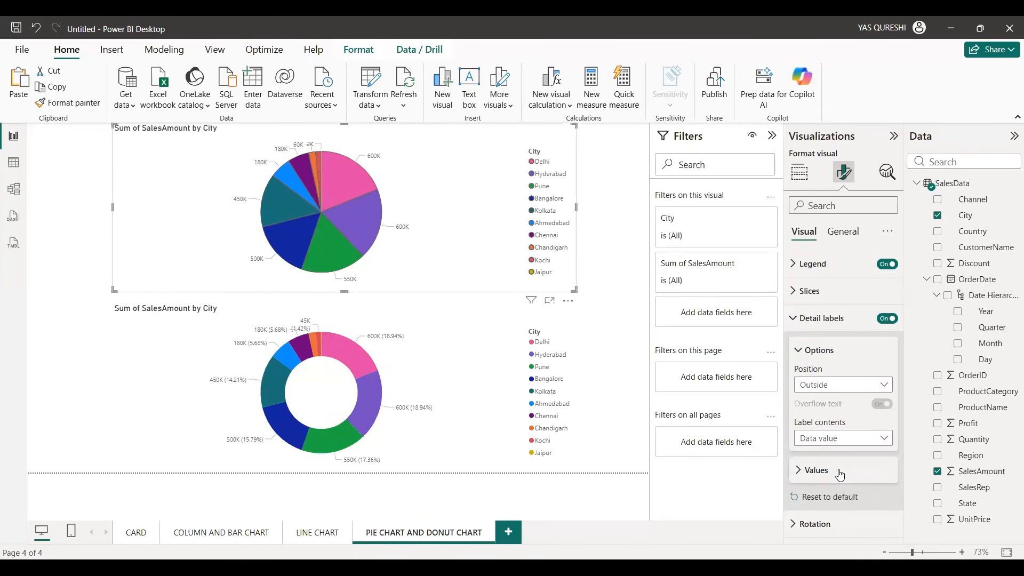
pyautogui.click(878, 438)
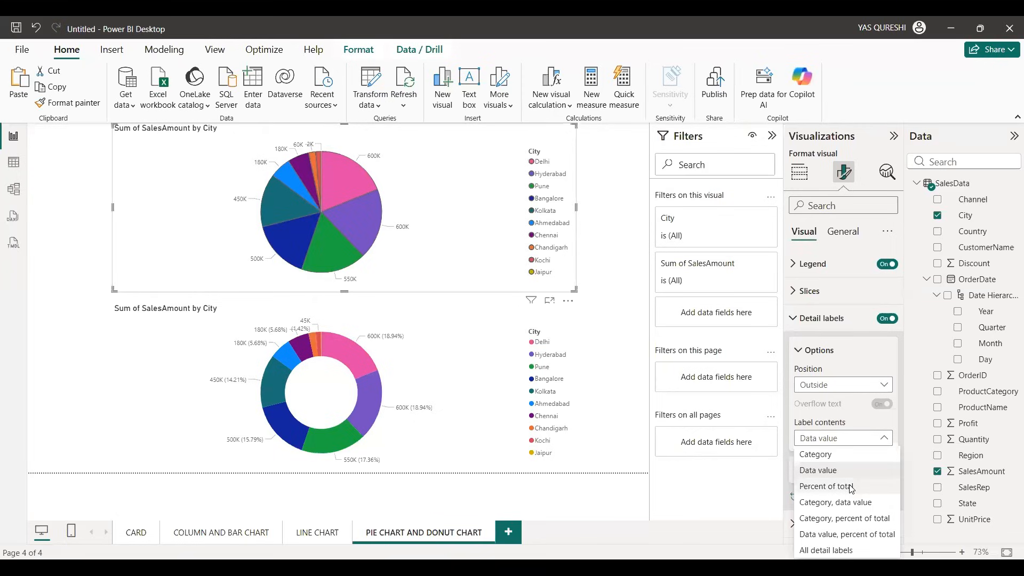
pyautogui.click(852, 487)
pyautogui.click(848, 437)
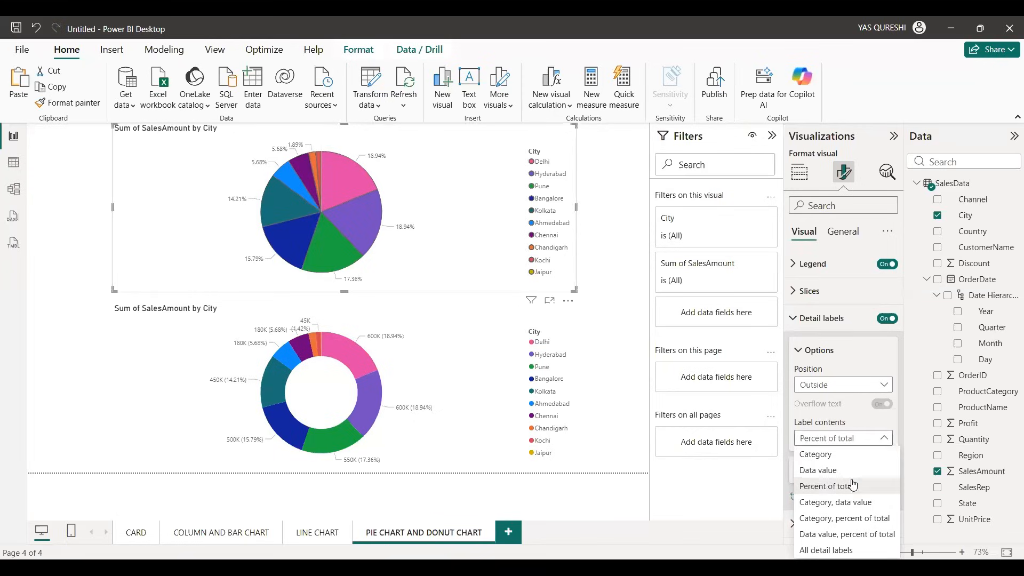
pyautogui.click(850, 502)
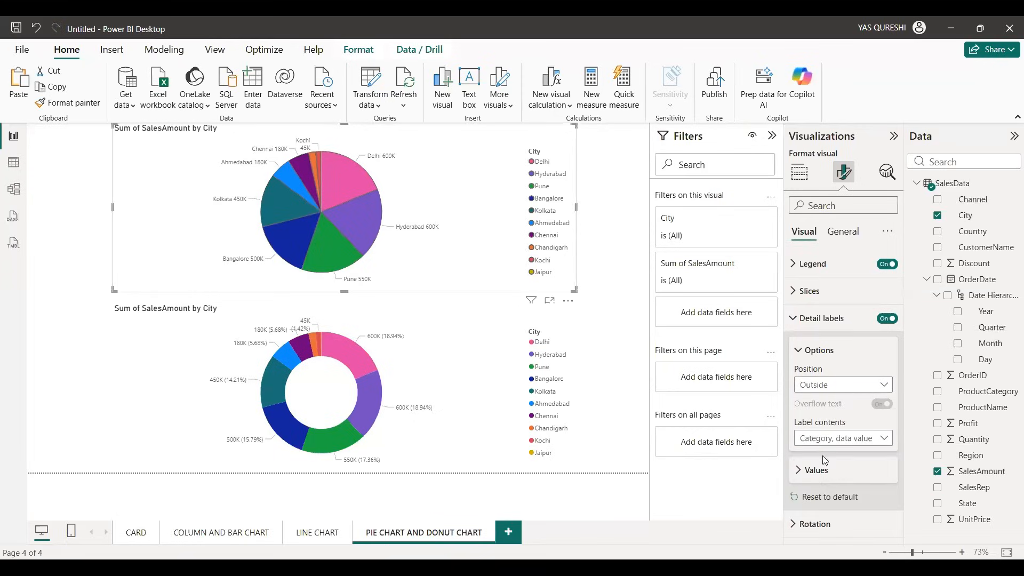
# Step: Format the pie chart's detail label values as black, bold text at font size 12
pyautogui.click(816, 470)
pyautogui.scroll(-3, 818, 437)
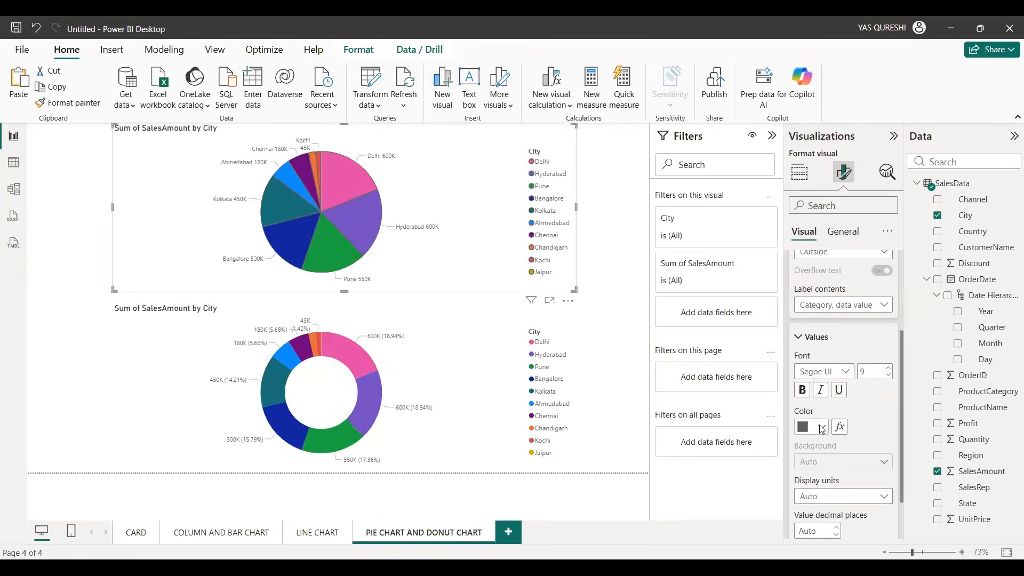
pyautogui.click(818, 427)
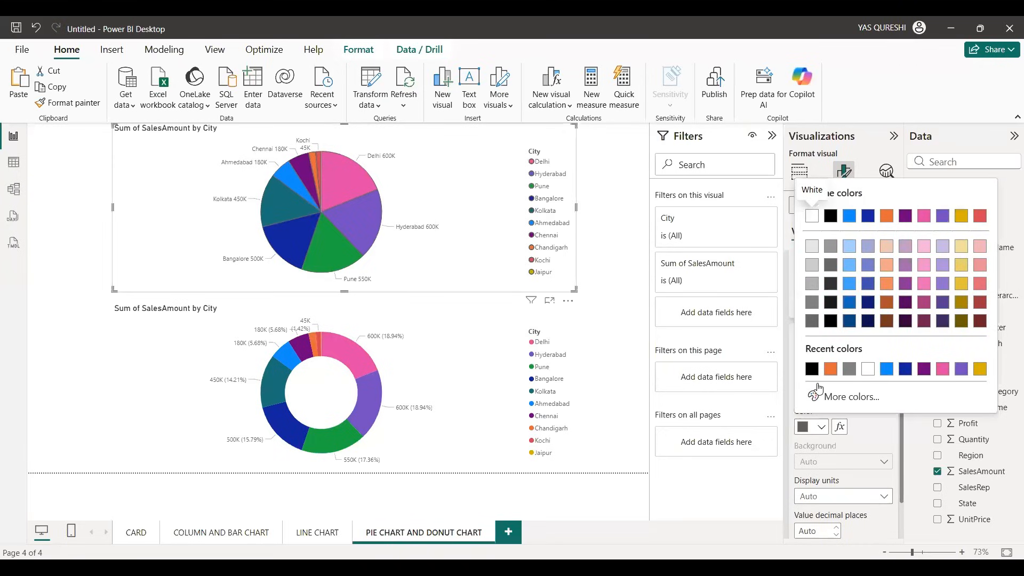
pyautogui.click(812, 368)
pyautogui.click(802, 390)
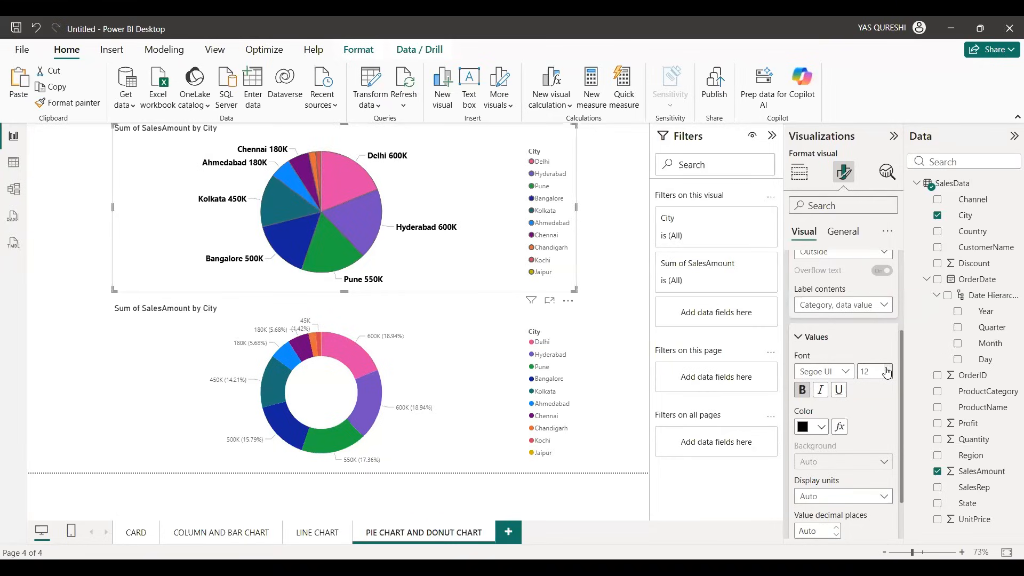
# Step: Try Millions as the display units of the pie chart's detail labels, and settle on None
pyautogui.scroll(-2, 886, 405)
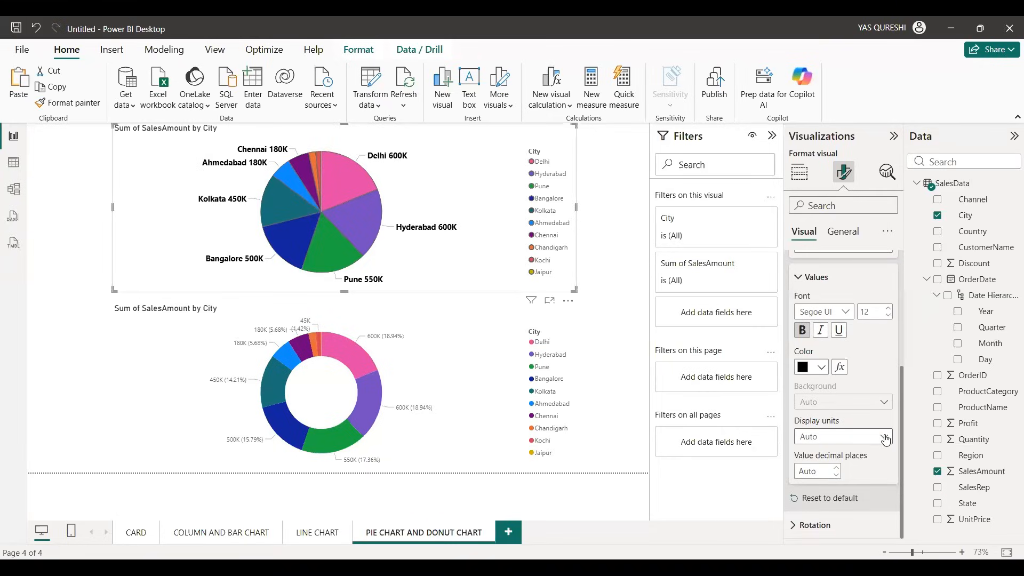
pyautogui.click(842, 436)
pyautogui.click(831, 468)
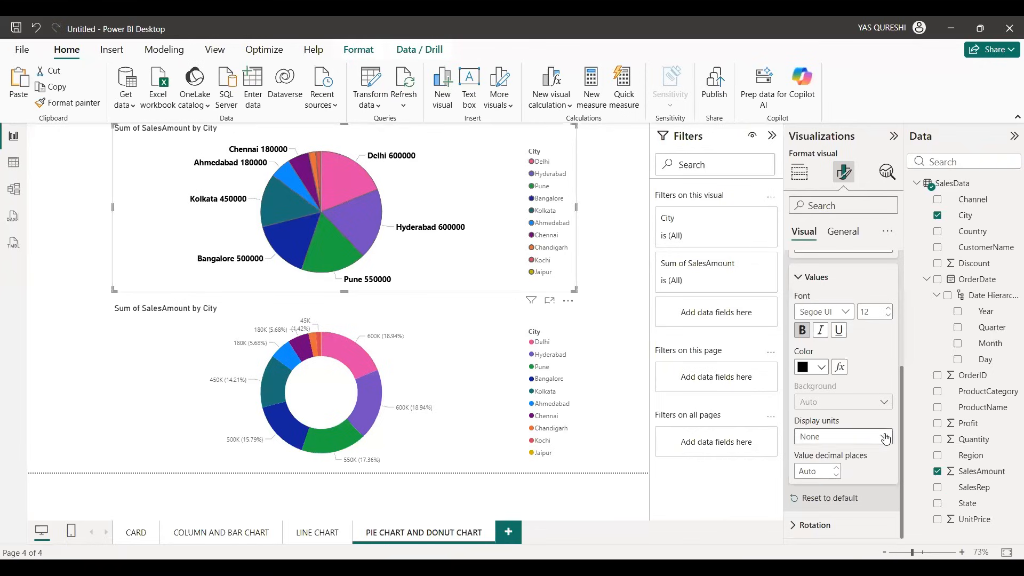
pyautogui.click(842, 436)
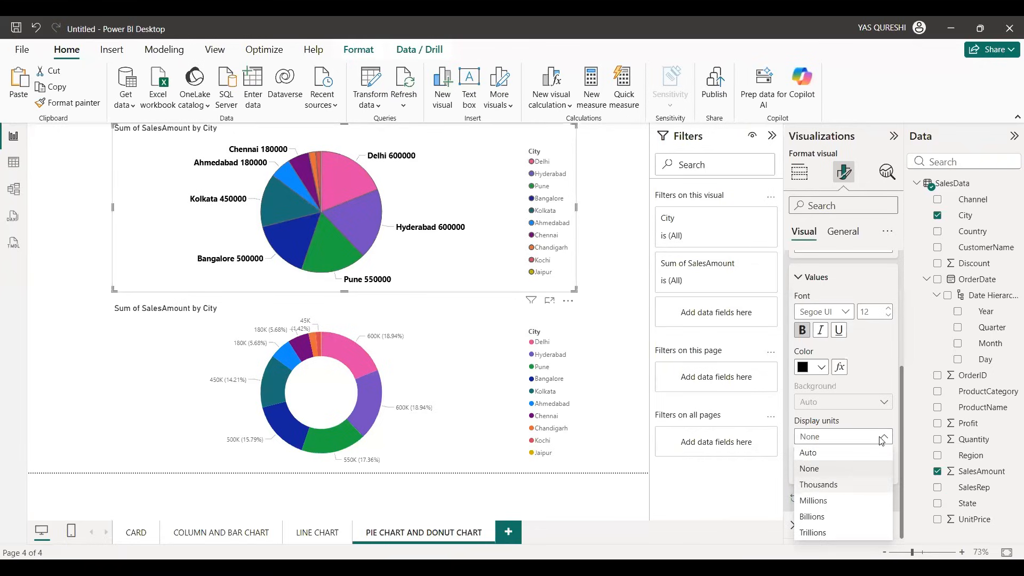
pyautogui.click(814, 500)
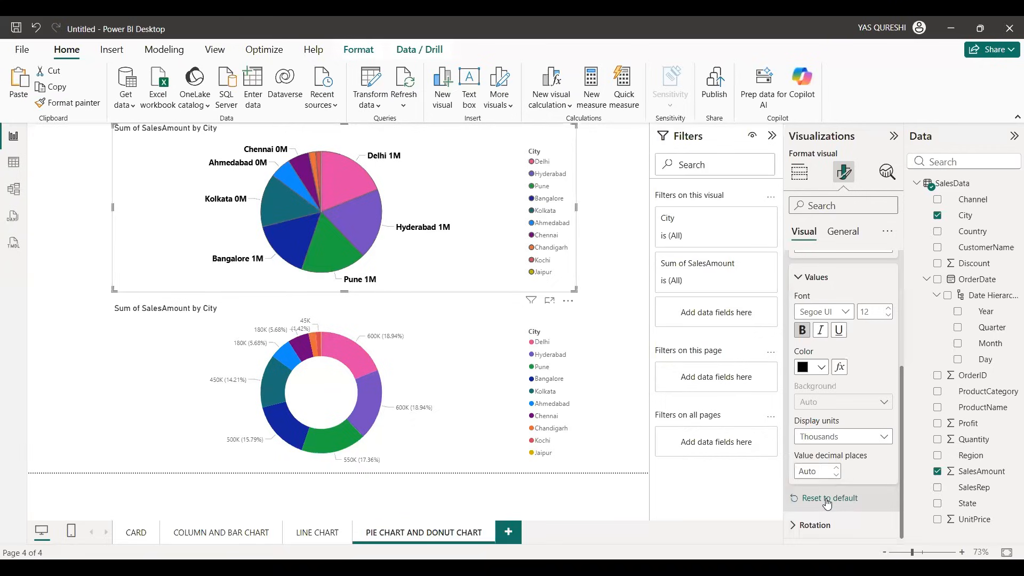
pyautogui.click(887, 440)
pyautogui.click(849, 470)
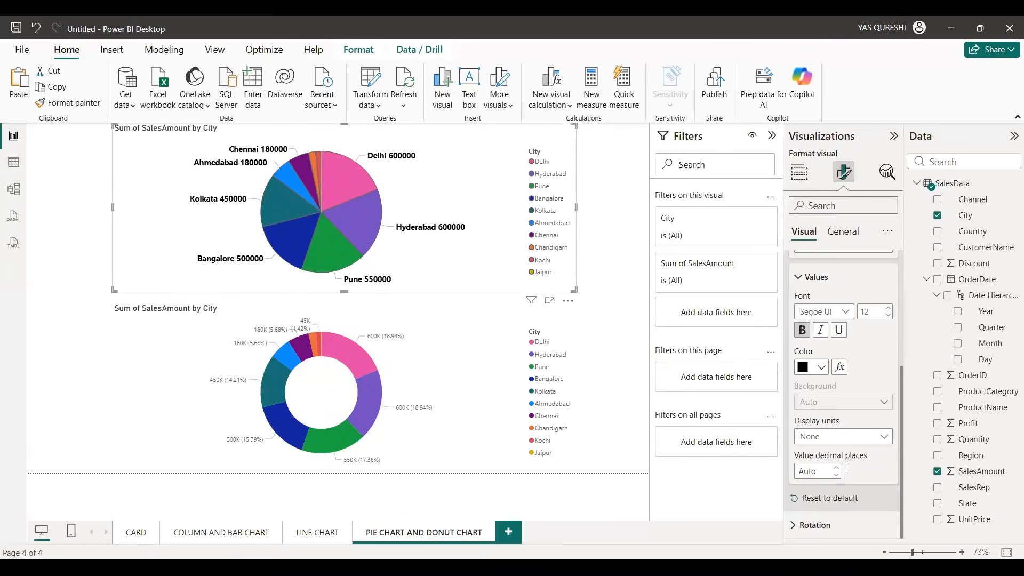
# Step: Try 2 decimal places for the pie chart's label values and return them to whole numbers
pyautogui.click(813, 471)
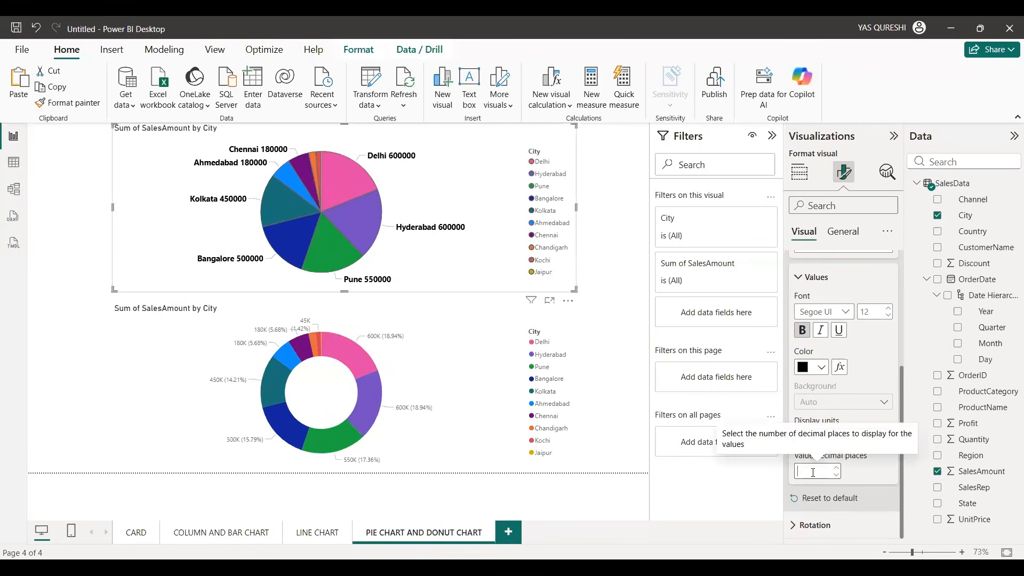
pyautogui.write('2')
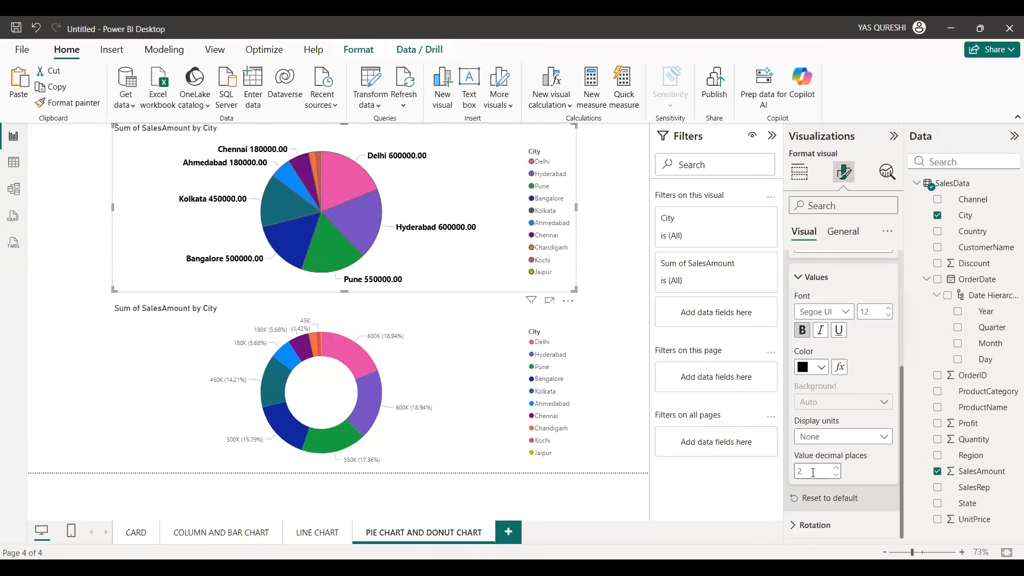
pyautogui.click(836, 476)
# Step: Try the Inside and Prefer outside positions for the pie chart's detail labels, and return them to Outside
pyautogui.click(815, 277)
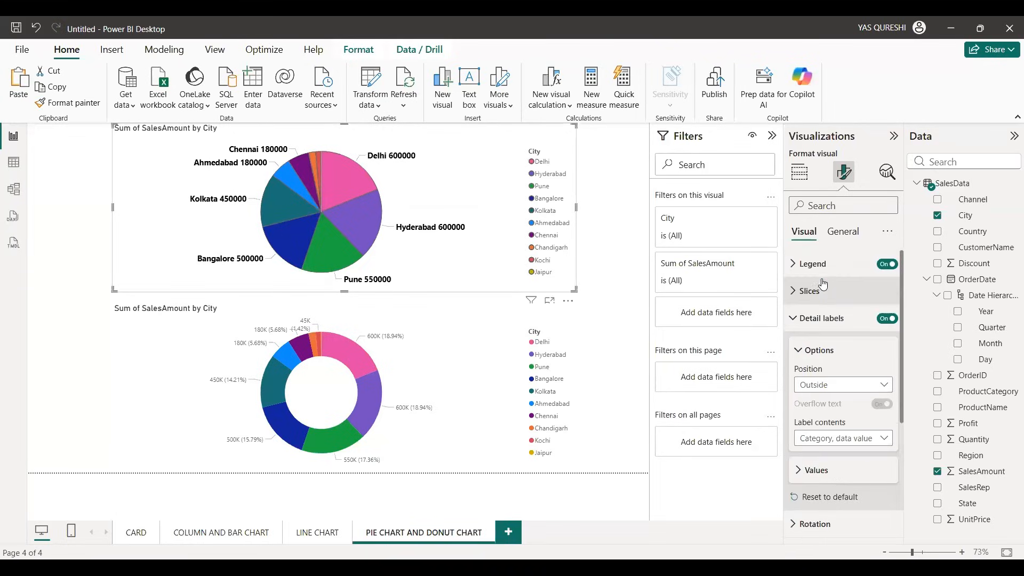
pyautogui.click(879, 384)
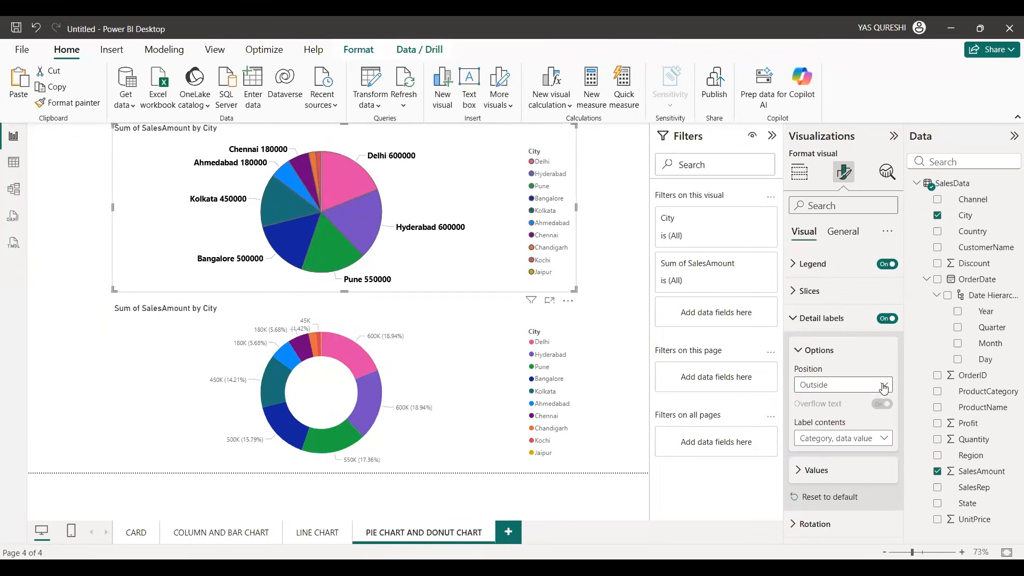
pyautogui.click(837, 410)
pyautogui.click(881, 384)
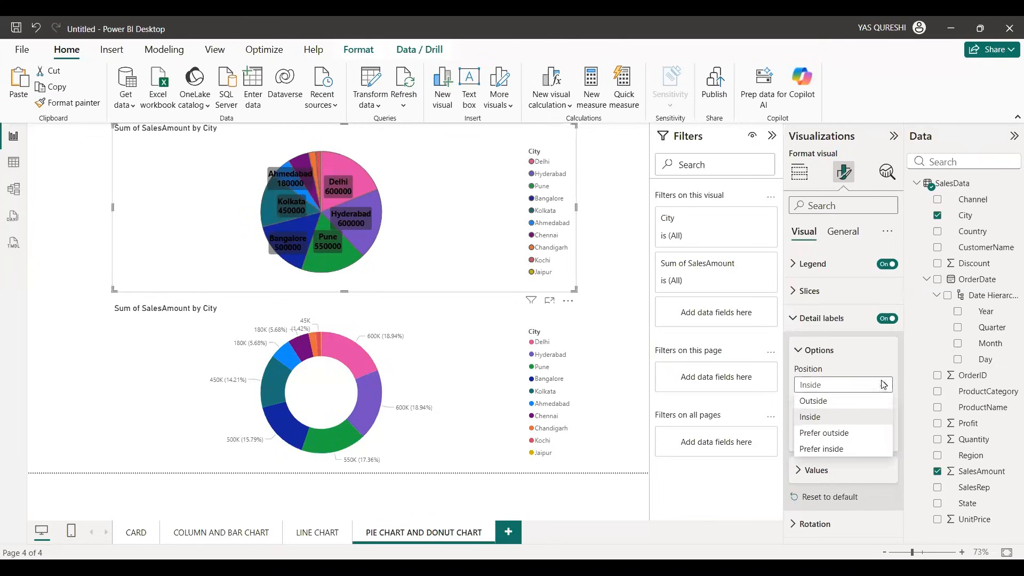
pyautogui.click(848, 435)
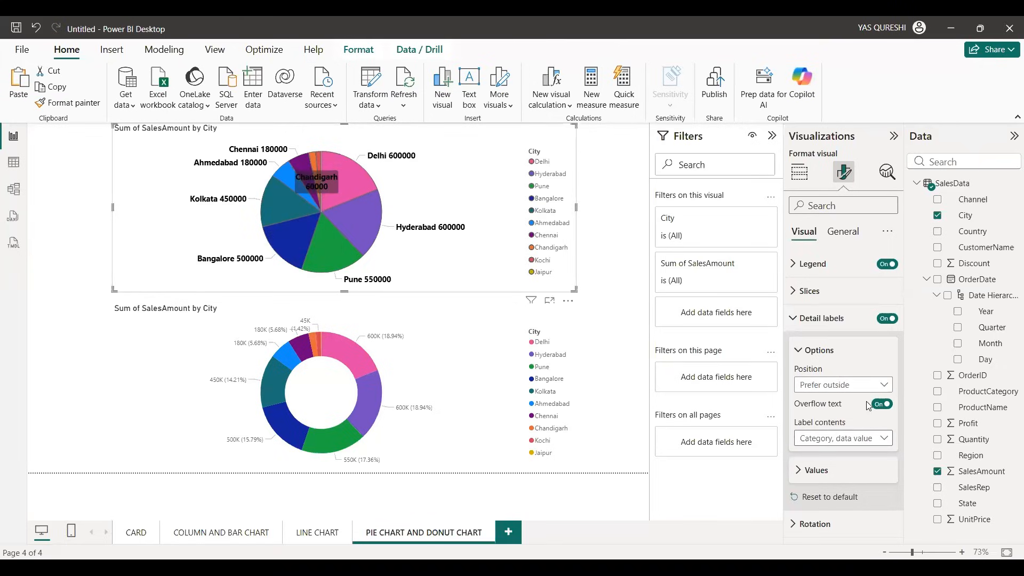
pyautogui.click(884, 384)
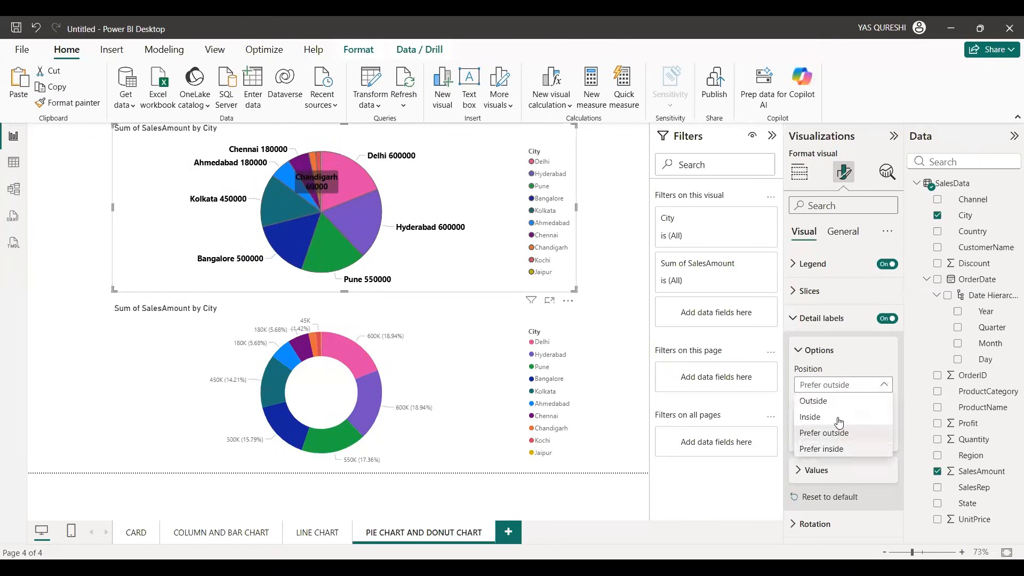
pyautogui.click(835, 399)
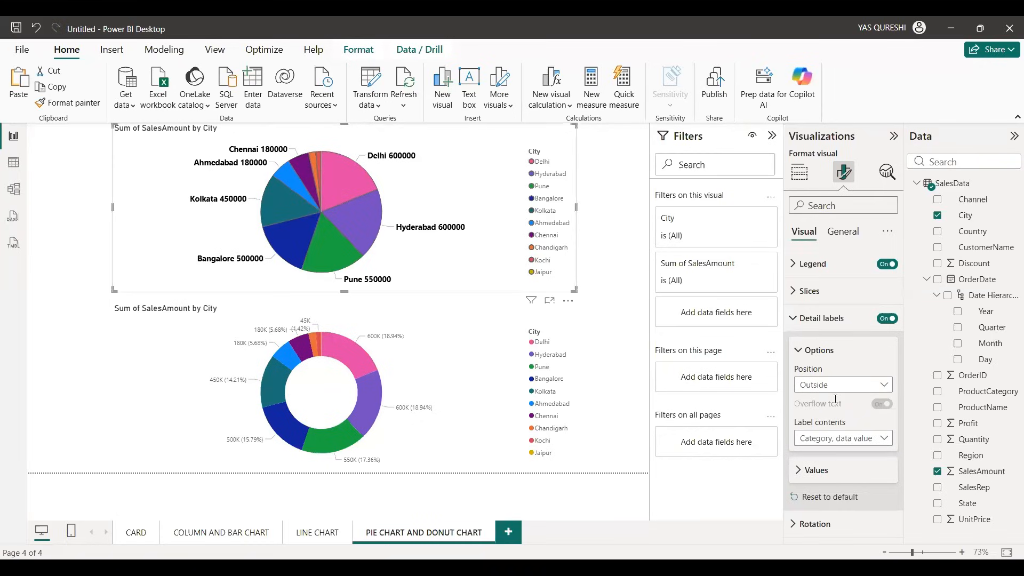
# Step: Copy the pie chart's formatting onto the donut chart with Format painter
pyautogui.click(555, 271)
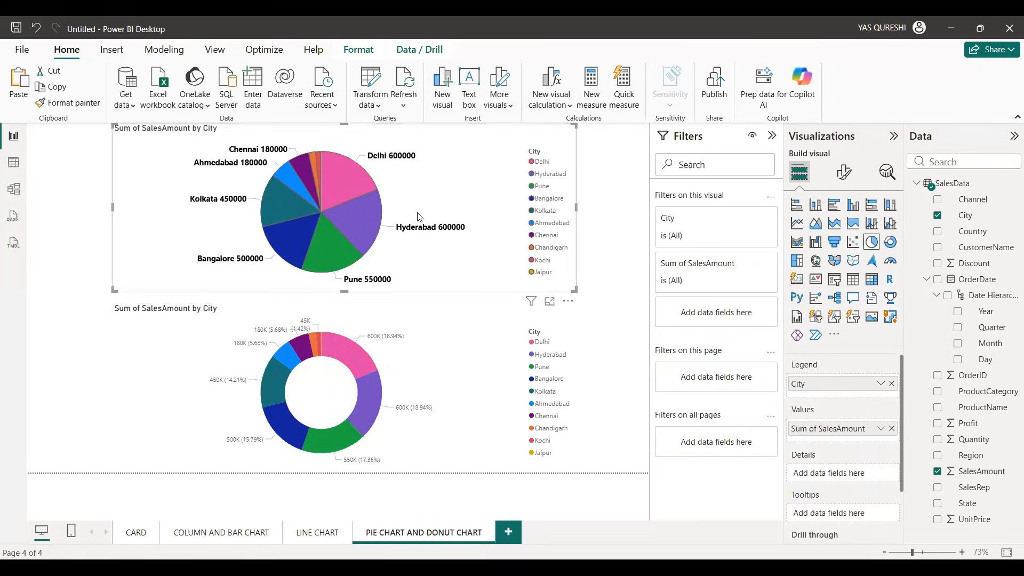
pyautogui.click(432, 347)
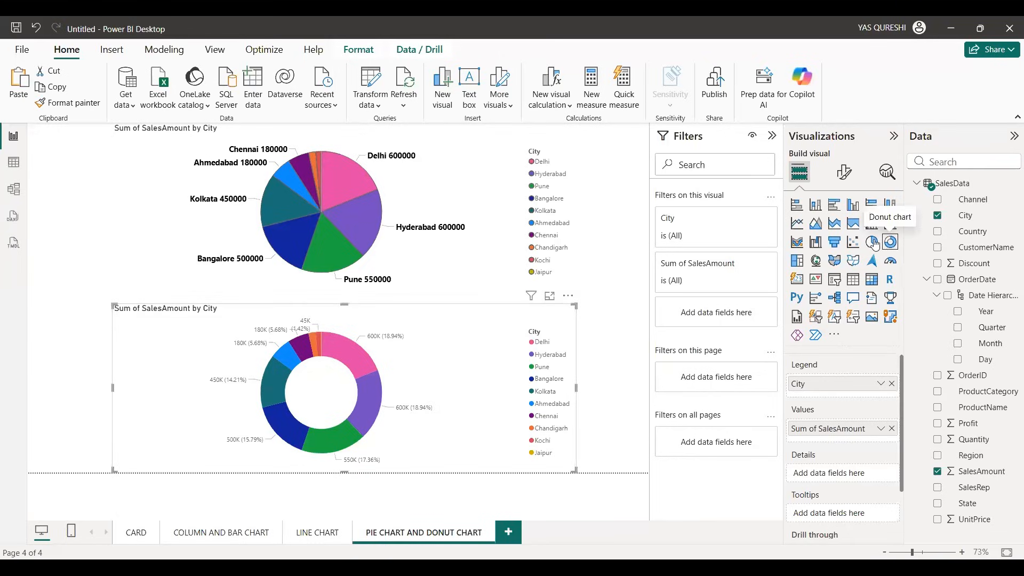
pyautogui.click(468, 244)
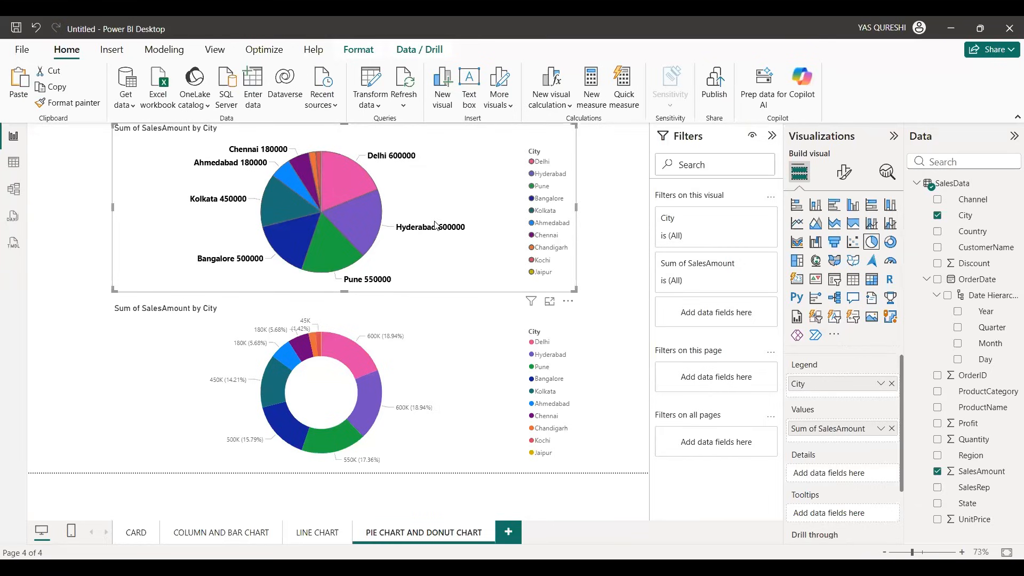
pyautogui.click(82, 106)
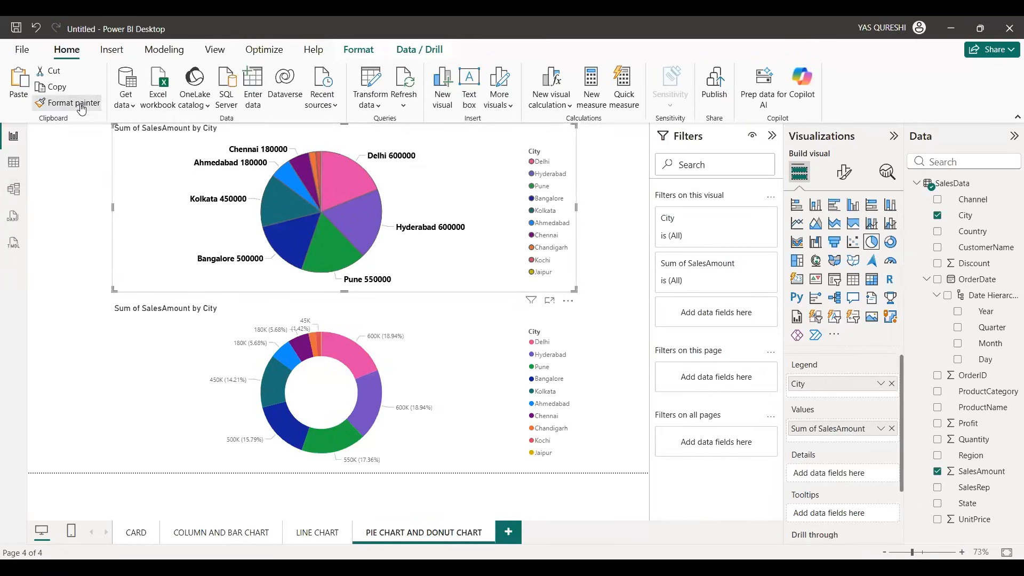
pyautogui.click(183, 337)
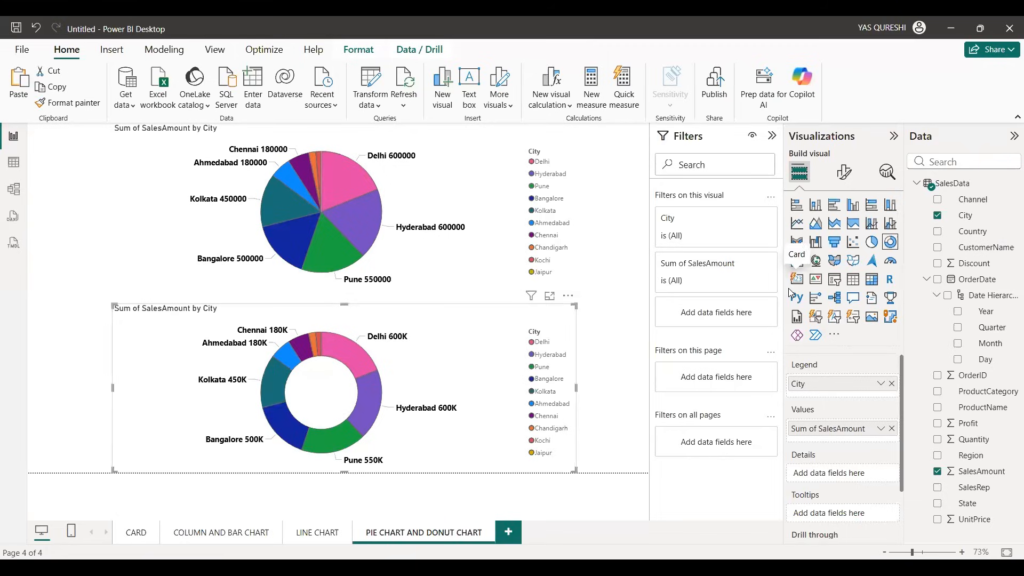
# Step: On a new page, build a line chart with OrderDate Month on the x-axis and SalesAmount and Profit on the y-axis
pyautogui.click(423, 201)
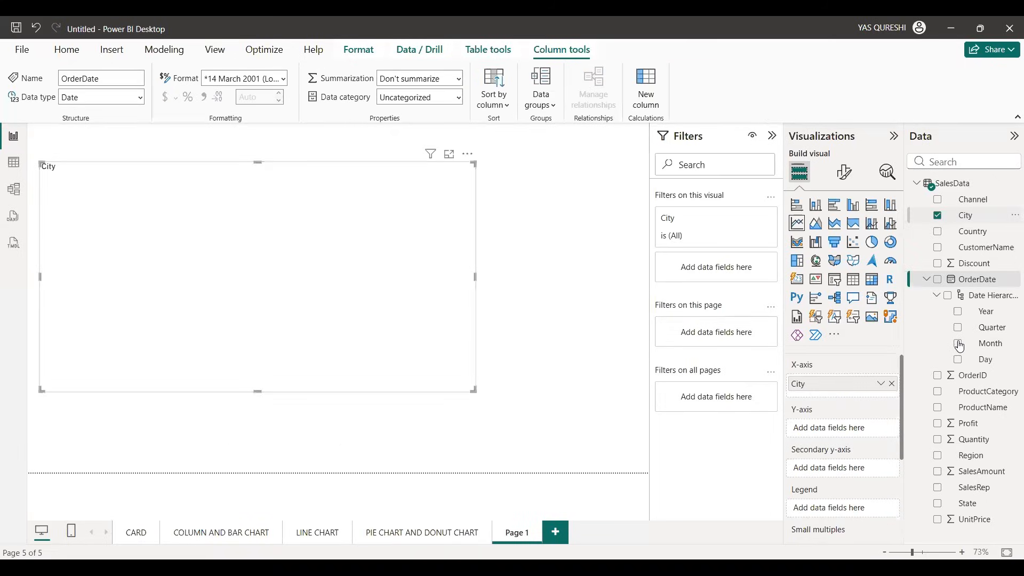
pyautogui.click(958, 344)
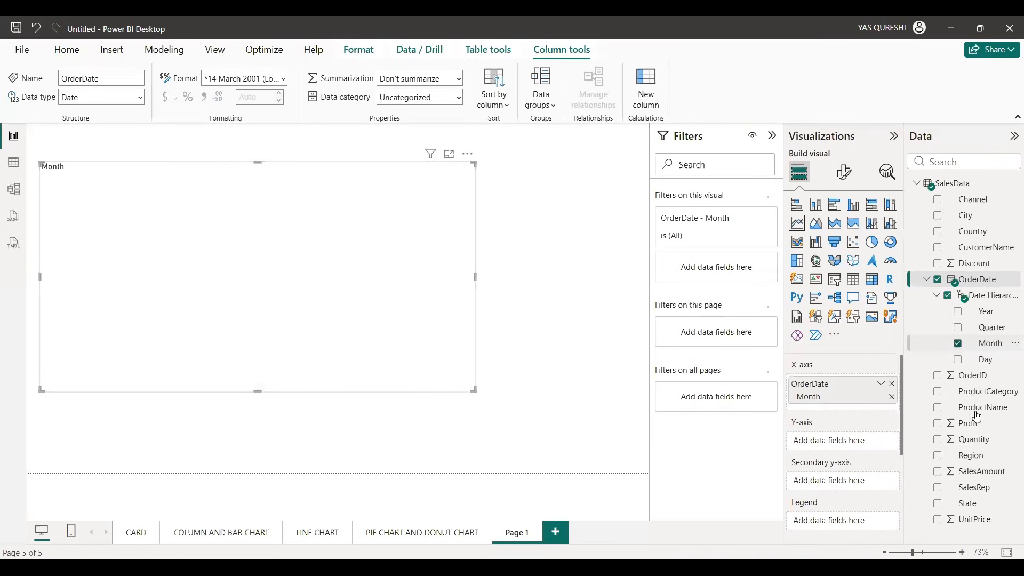
pyautogui.click(938, 472)
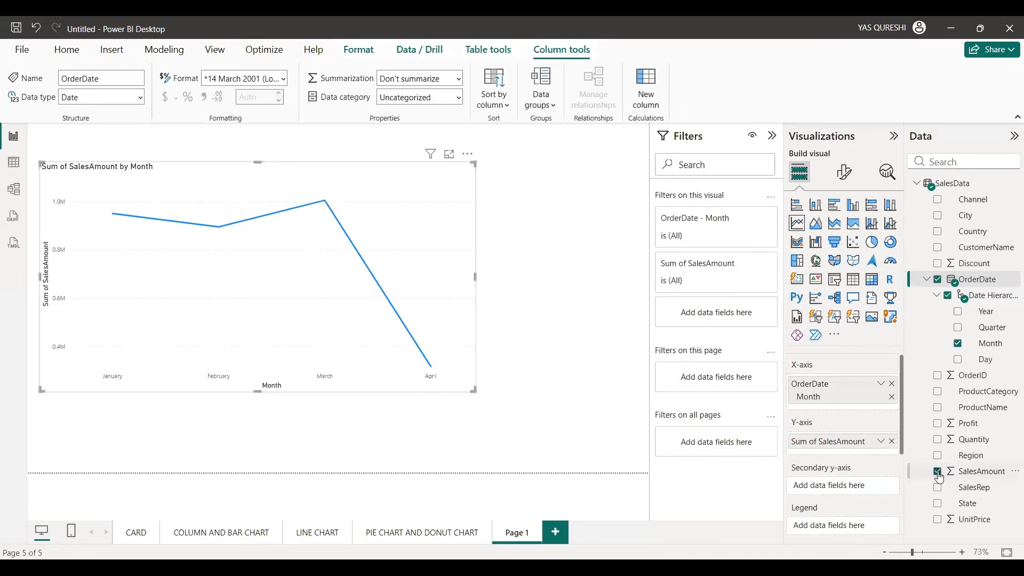
pyautogui.click(938, 424)
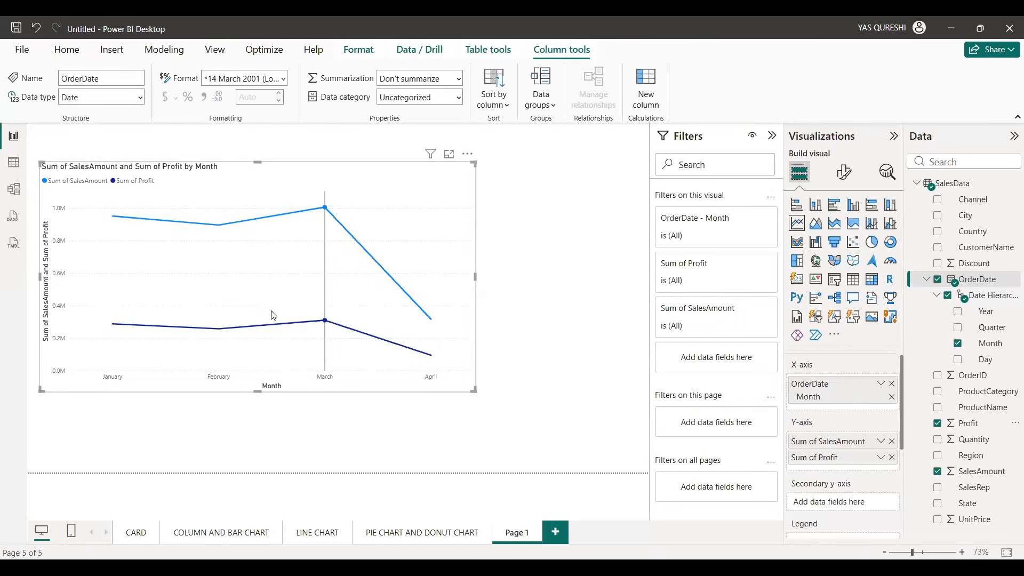
# Step: Compare Sum of Profit on the line chart's shared and secondary y-axes, leaving it on the secondary y-axis
pyautogui.moveTo(277, 318)
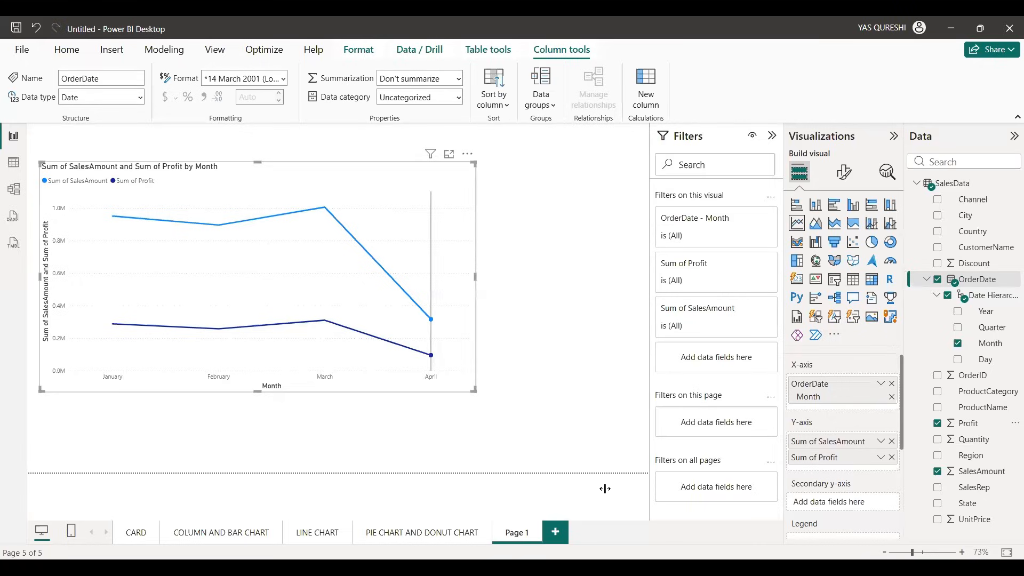
pyautogui.moveTo(830, 461); pyautogui.dragTo(836, 508)
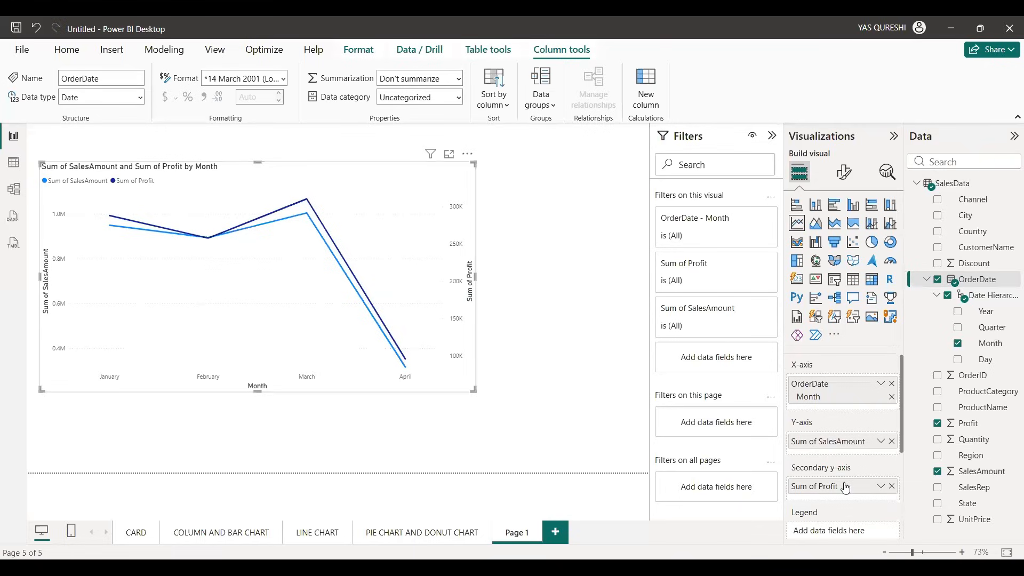
pyautogui.moveTo(844, 486); pyautogui.dragTo(840, 457)
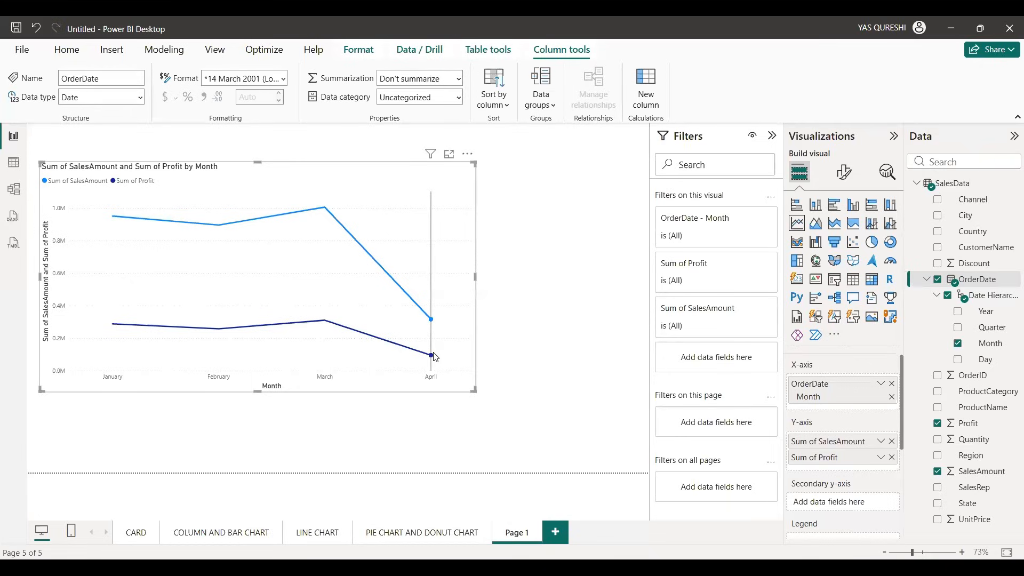
pyautogui.moveTo(324, 327)
pyautogui.moveTo(75, 327)
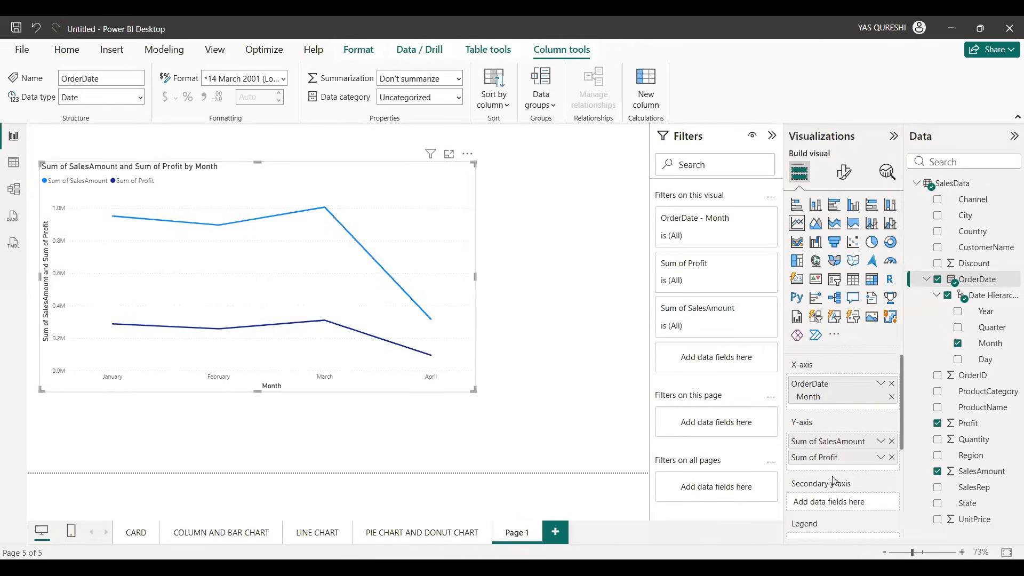
pyautogui.moveTo(839, 462); pyautogui.dragTo(844, 504)
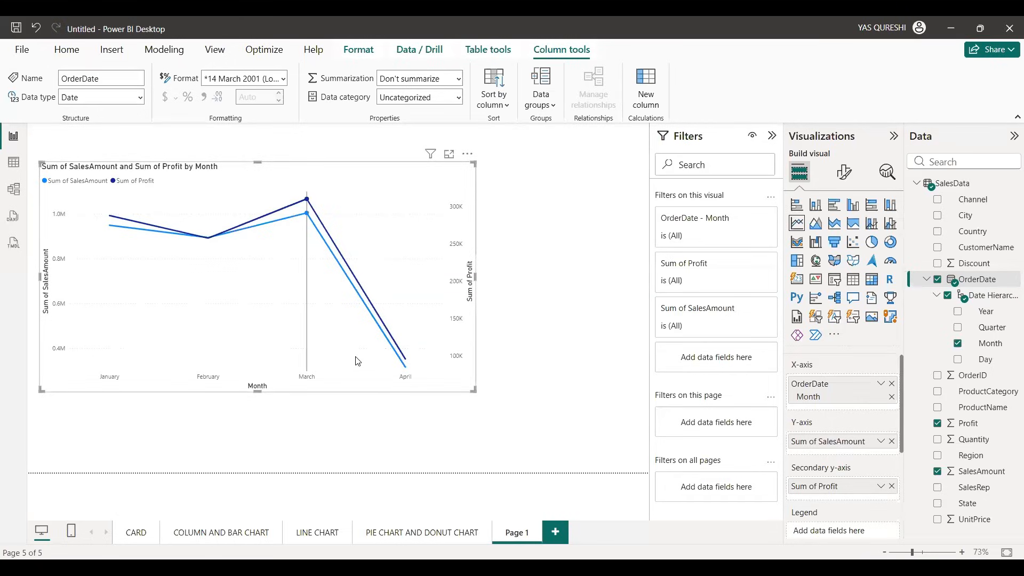
# Step: Try the SalesAmount and Profit by Month visual as a stacked bar chart, and return it to a line chart
pyautogui.moveTo(344, 292)
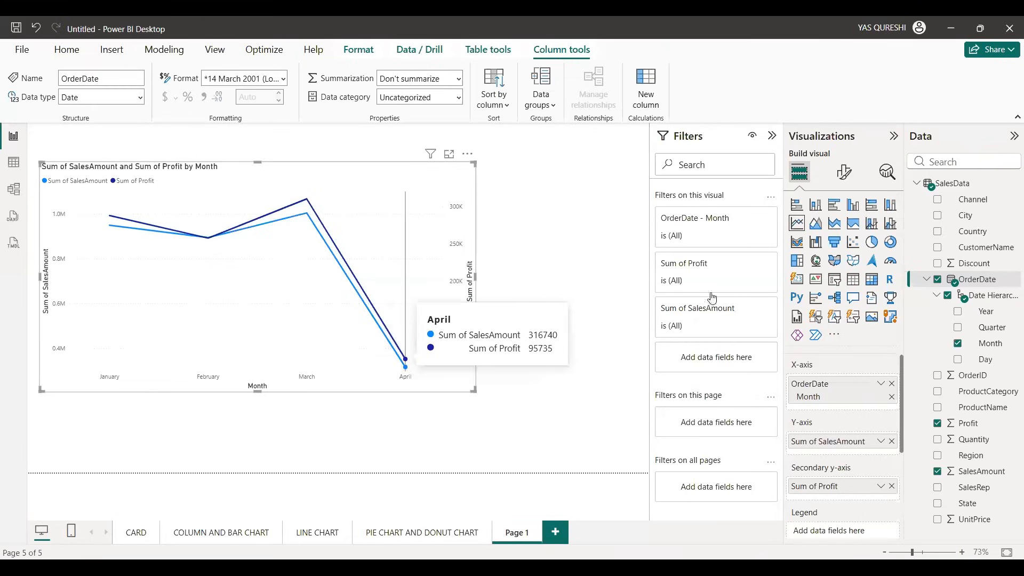
pyautogui.click(796, 209)
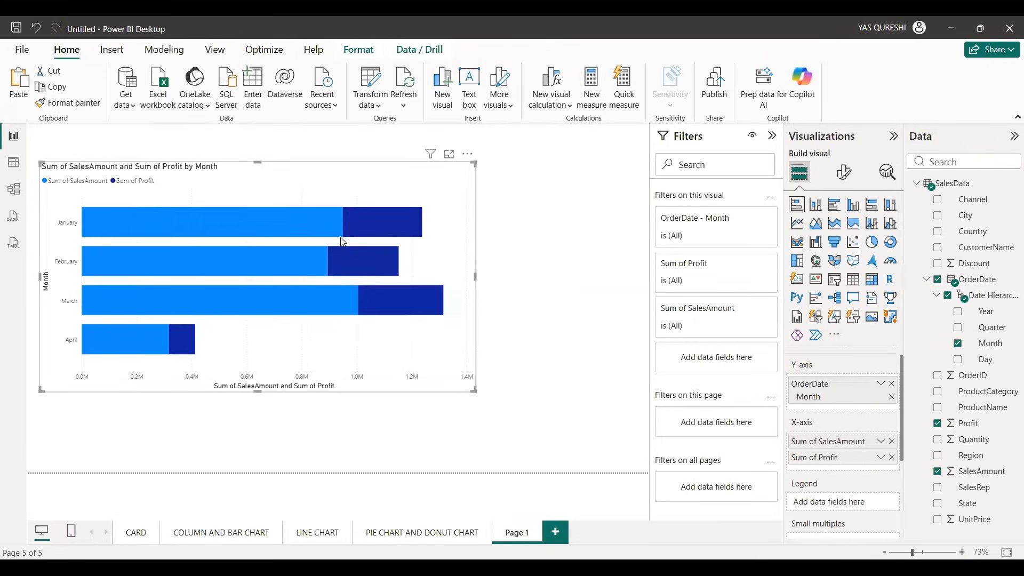
pyautogui.click(797, 223)
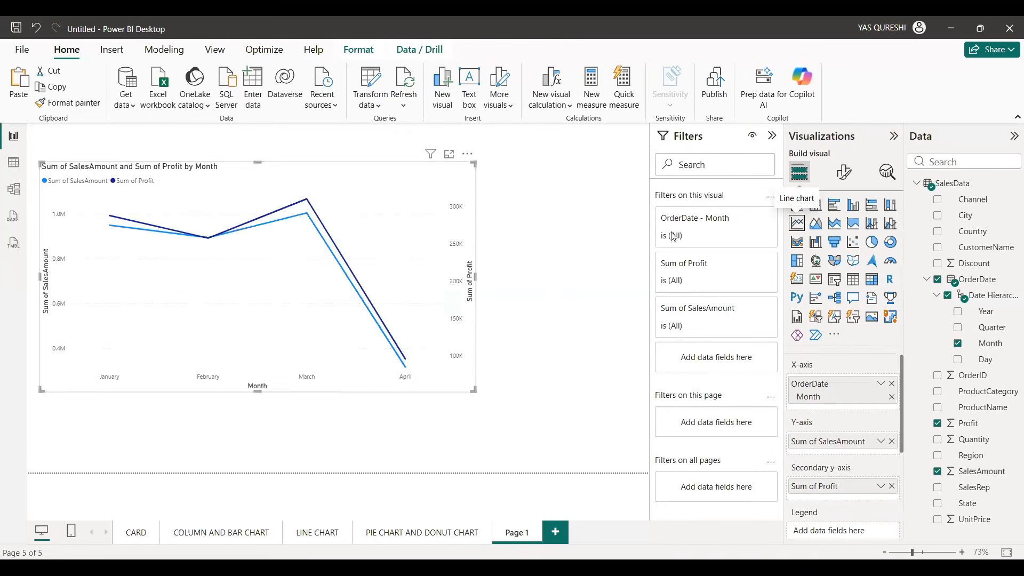
# Step: Turn on data labels for all series of the line chart, and return to the chart's field assignments
pyautogui.click(843, 172)
pyautogui.write('D')
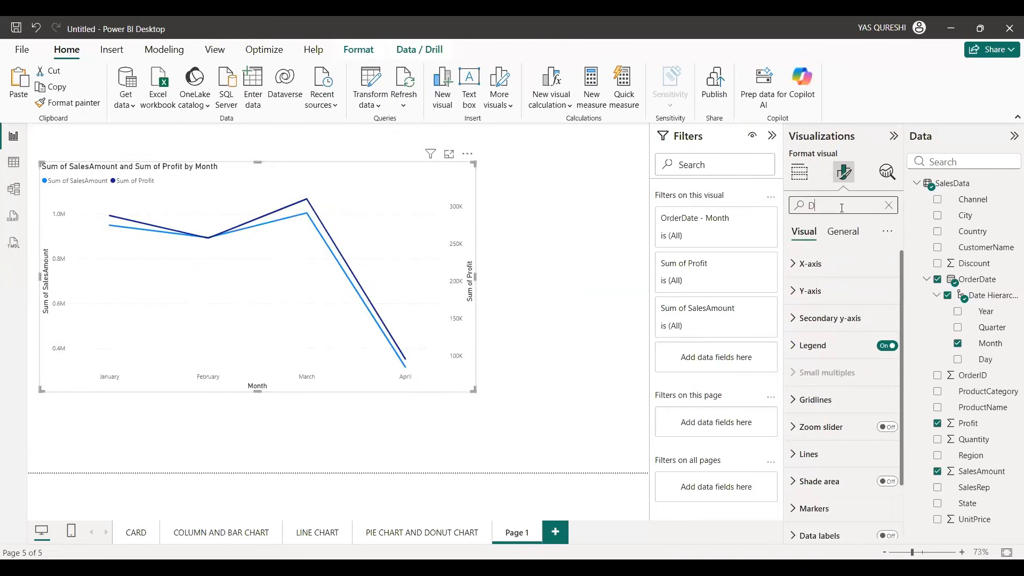
pyautogui.write('ATA')
pyautogui.scroll(-5, 873, 299)
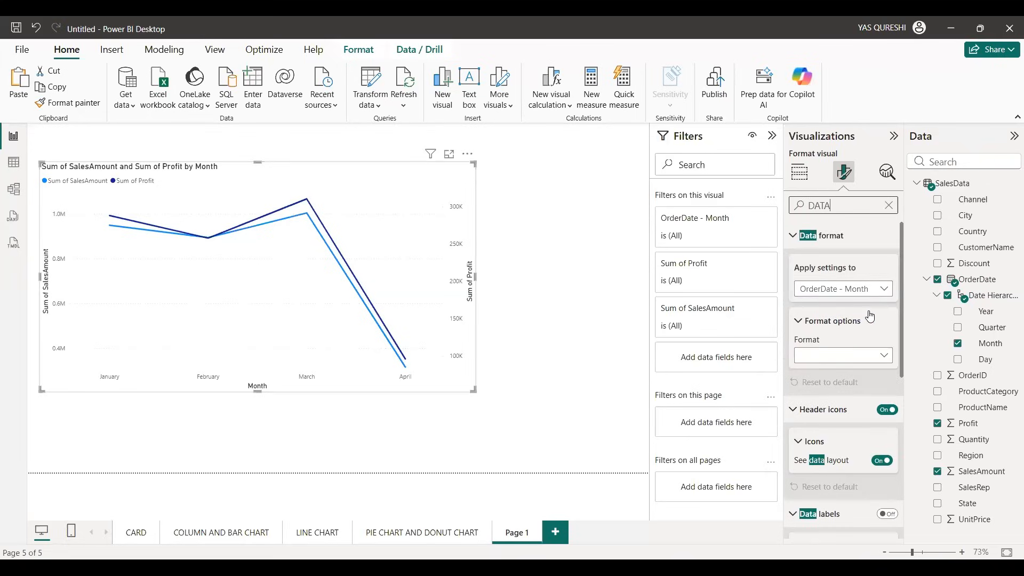
pyautogui.click(887, 380)
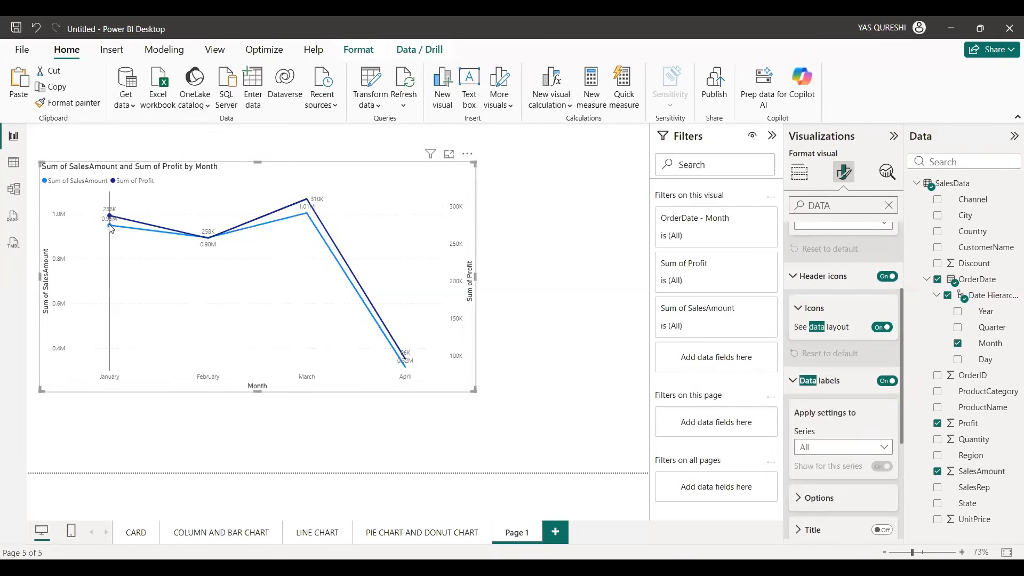
pyautogui.moveTo(110, 229)
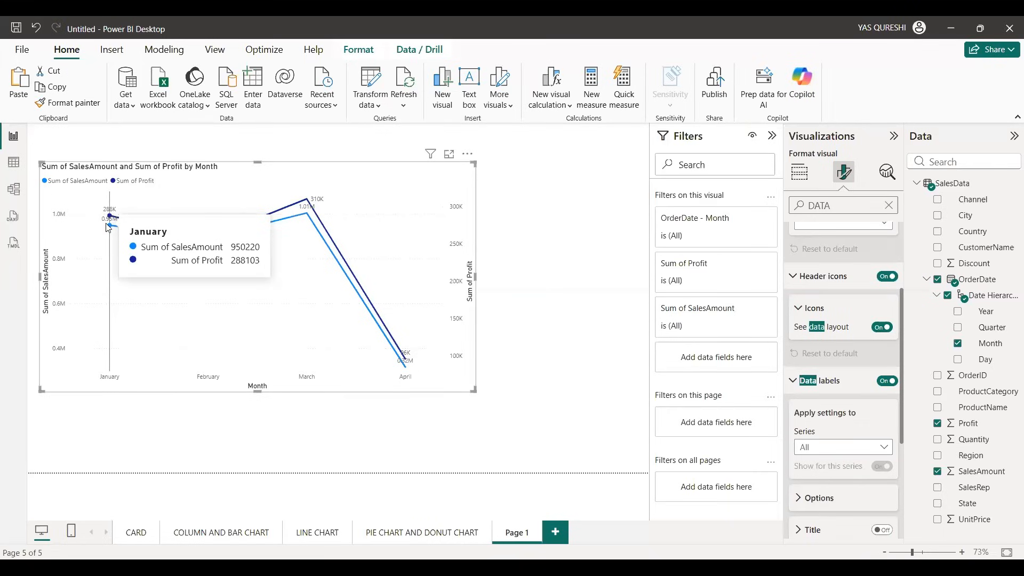
pyautogui.moveTo(189, 242)
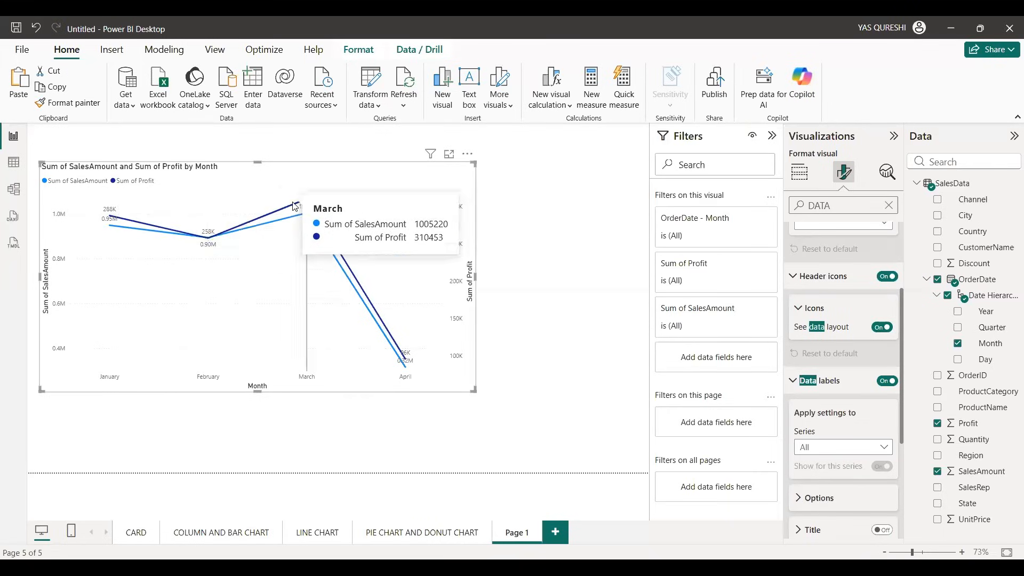
pyautogui.moveTo(413, 299)
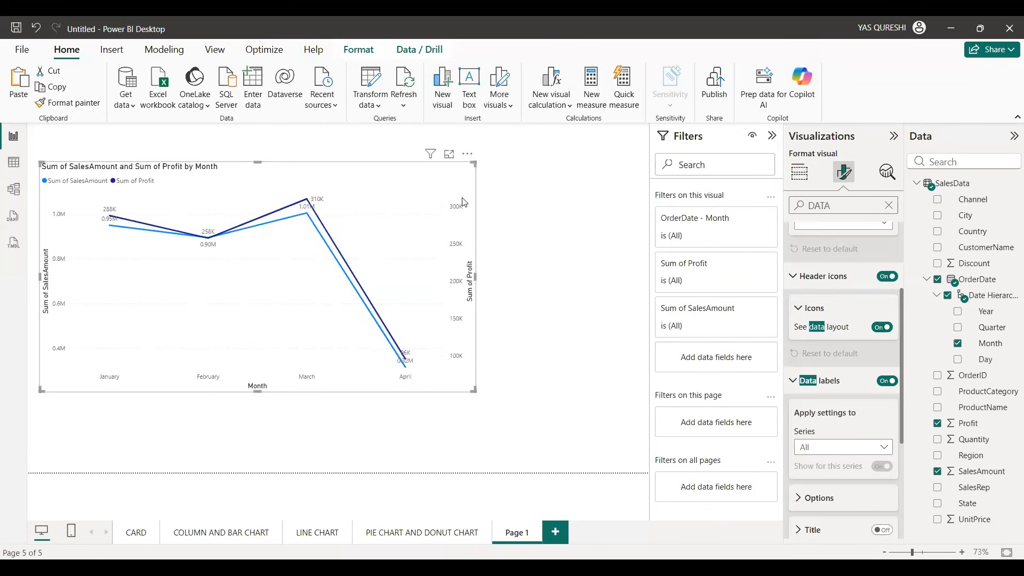
pyautogui.click(799, 171)
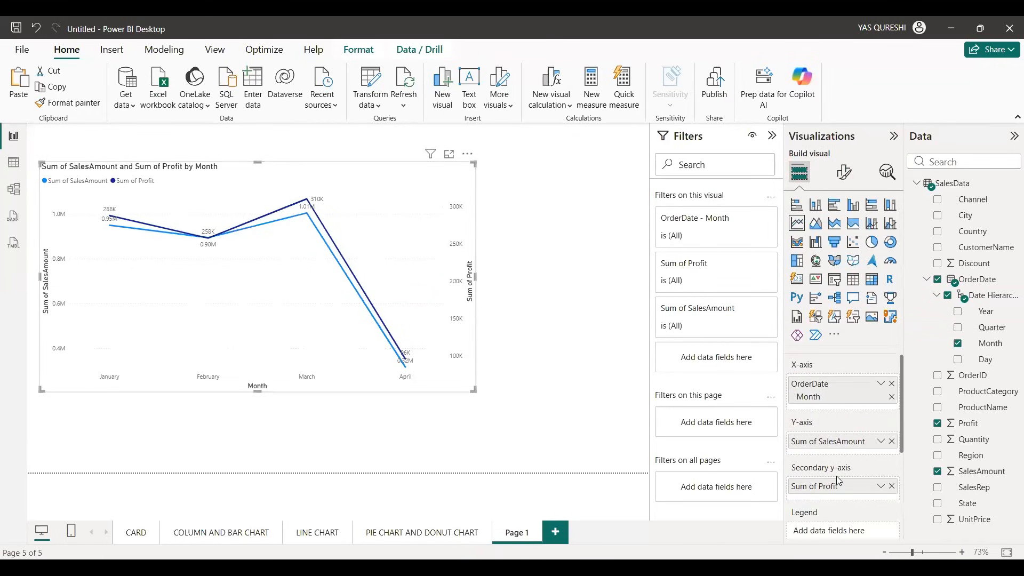